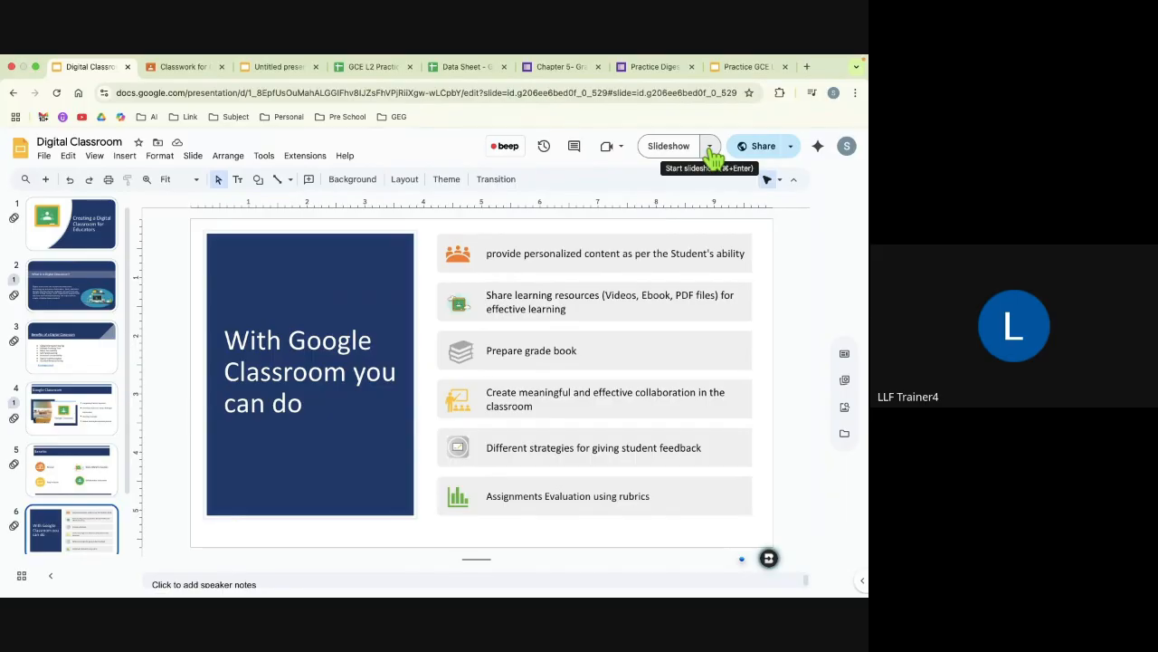
# Step: Start the Digital Classroom slideshow in Presenter view and start a new audience question session
pyautogui.click(710, 148)
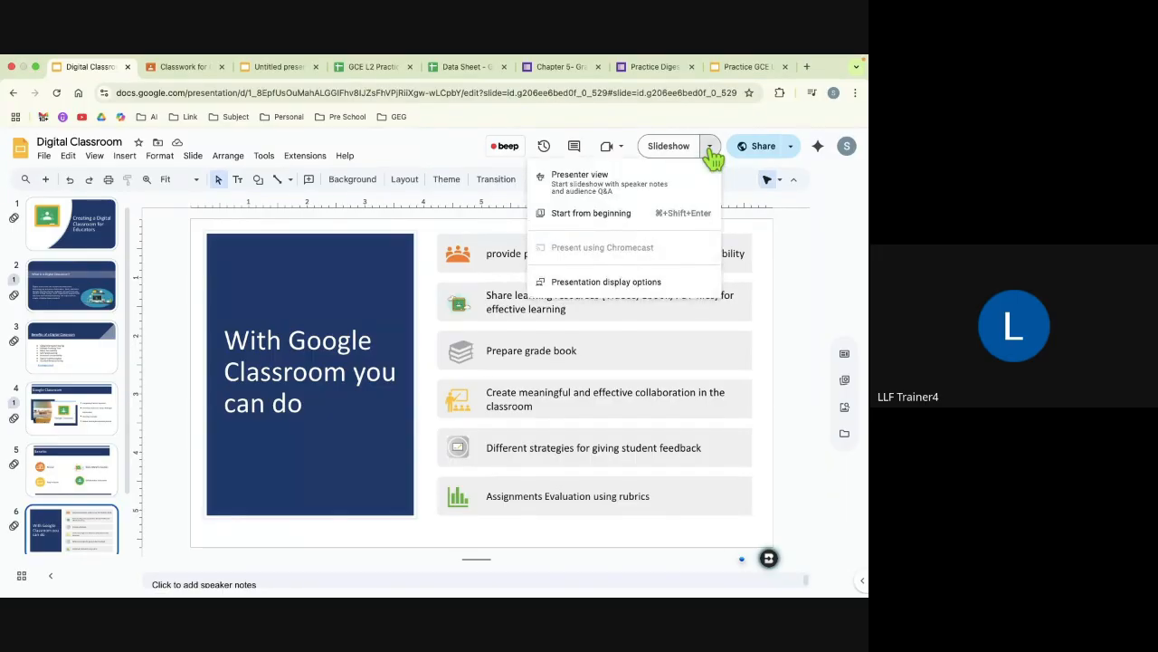
pyautogui.click(583, 192)
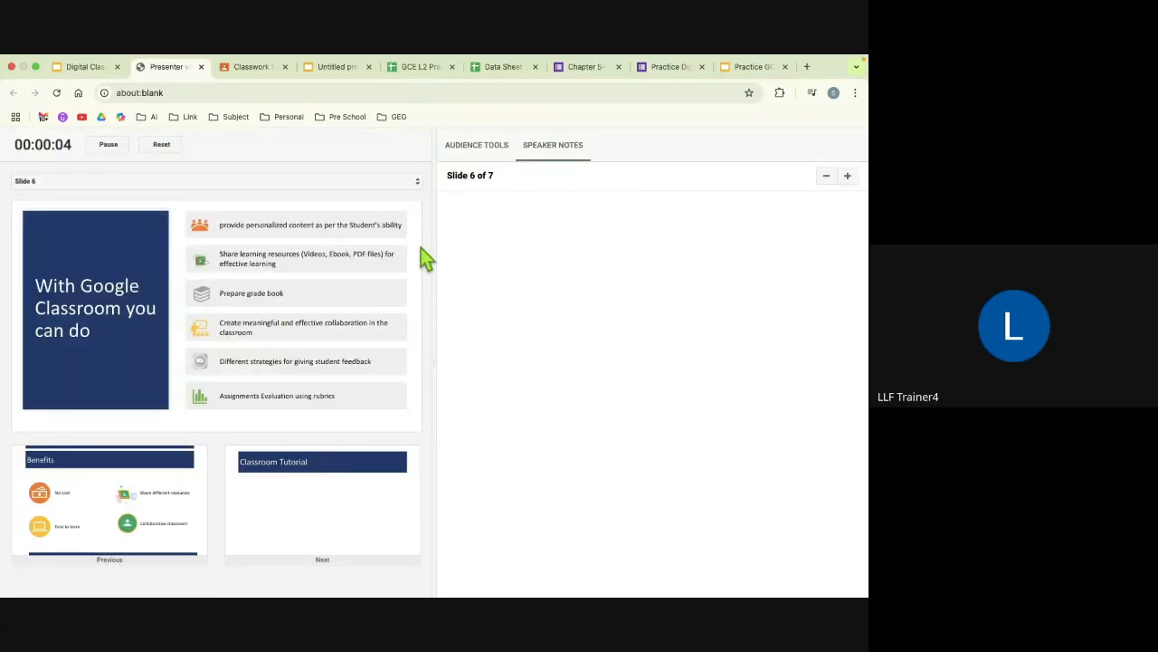
pyautogui.click(475, 148)
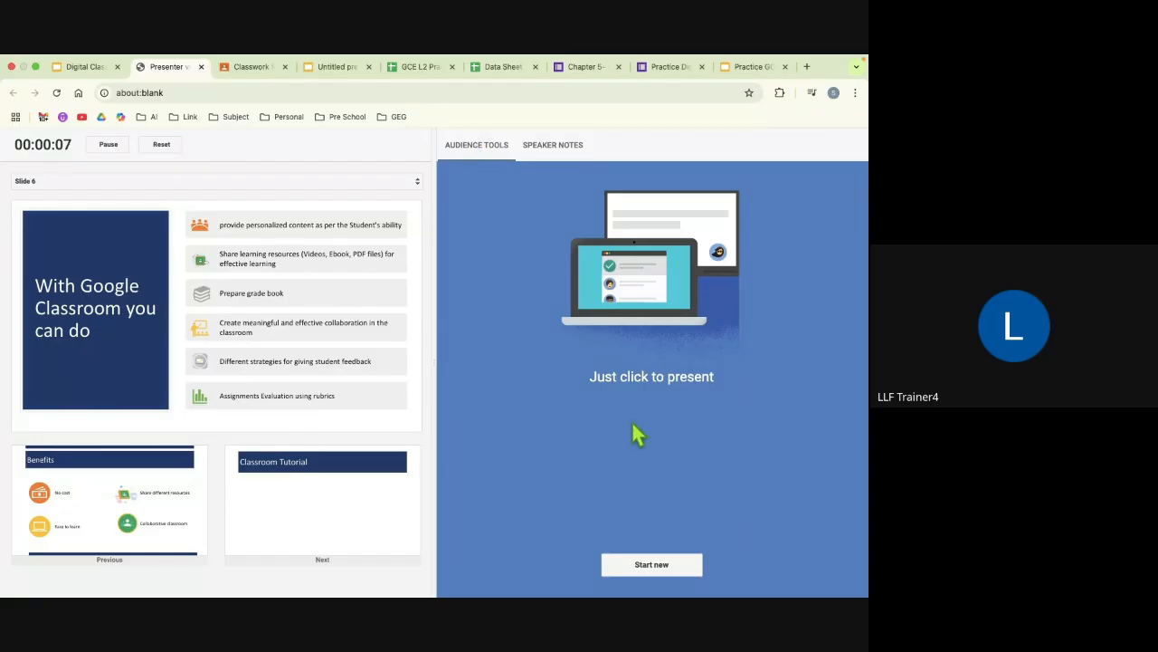
pyautogui.click(653, 570)
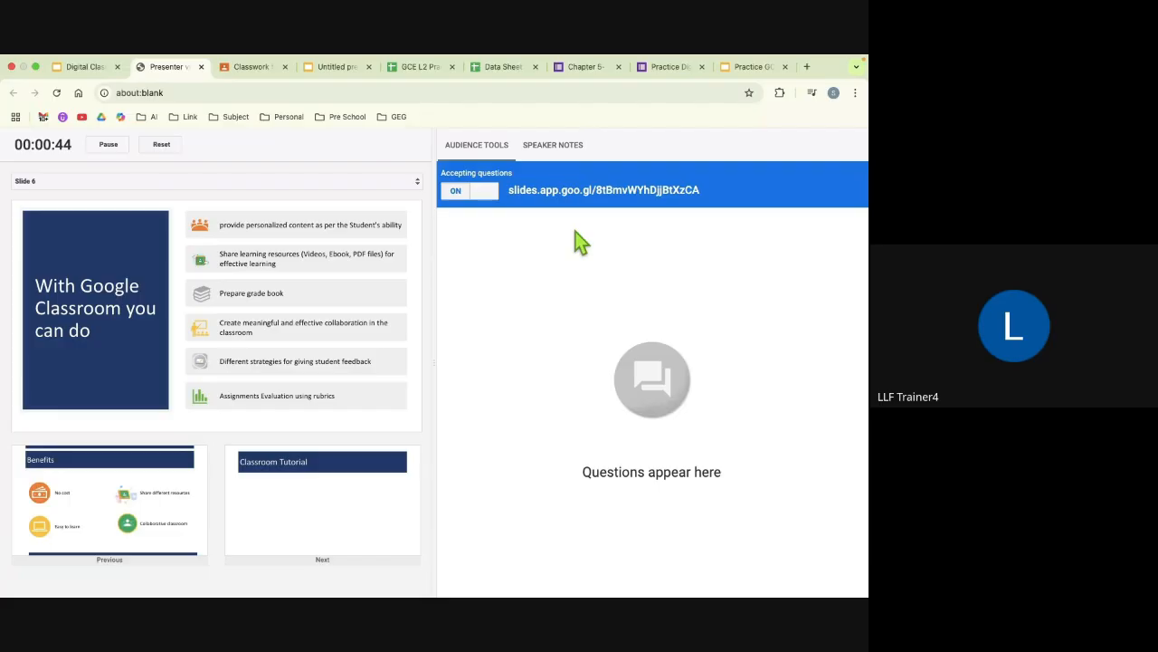
# Step: Copy the audience question link and open it in a new browser tab
pyautogui.moveTo(506, 191); pyautogui.dragTo(703, 194)
pyautogui.press('super+c')
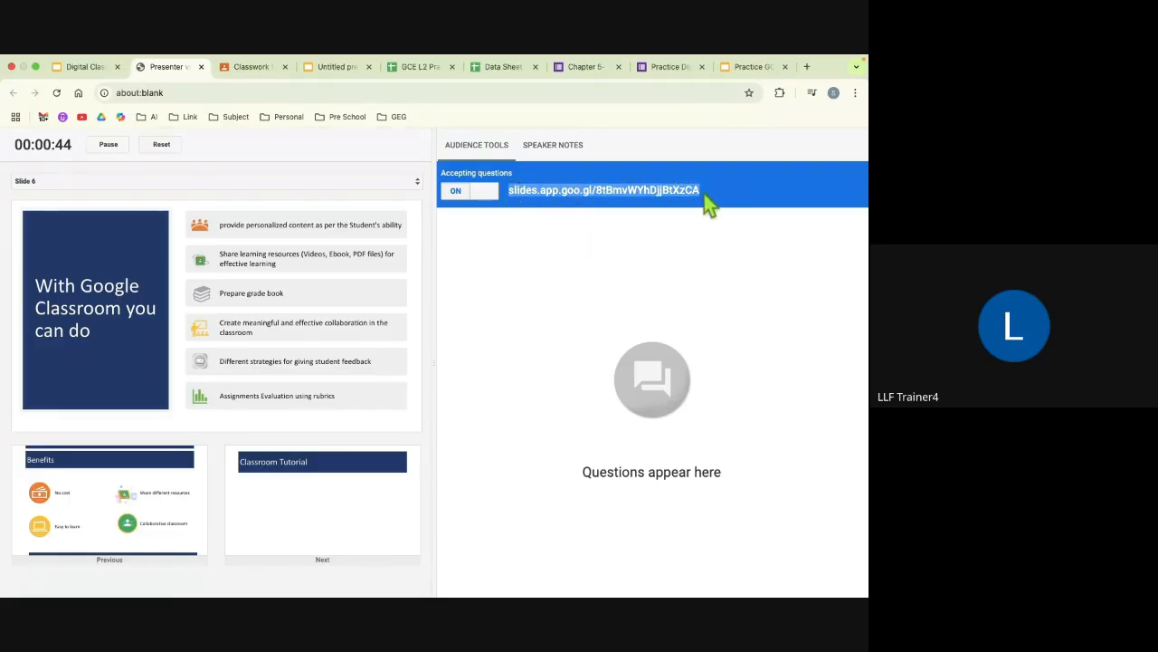
pyautogui.click(808, 67)
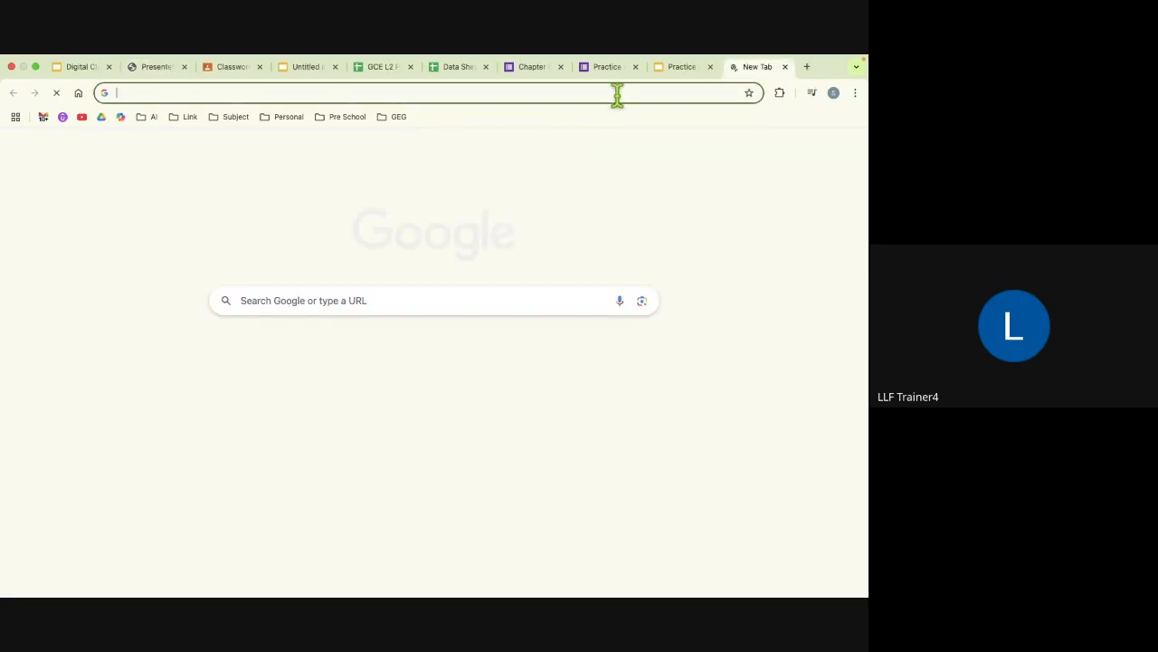
pyautogui.press('super+v')
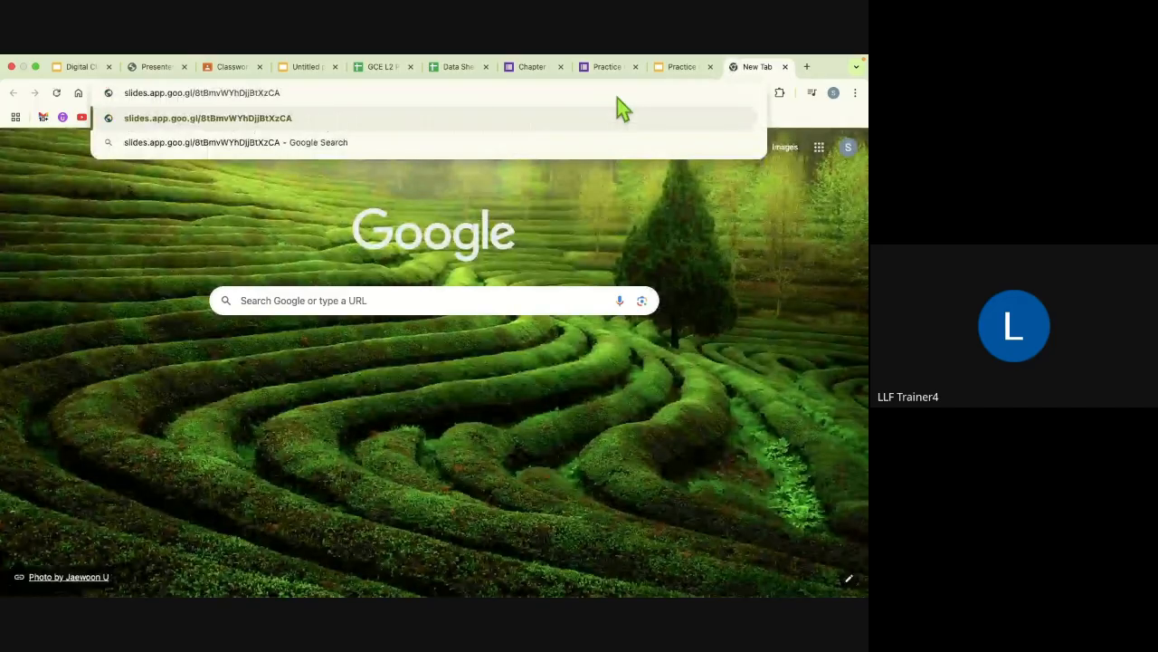
pyautogui.press('Return')
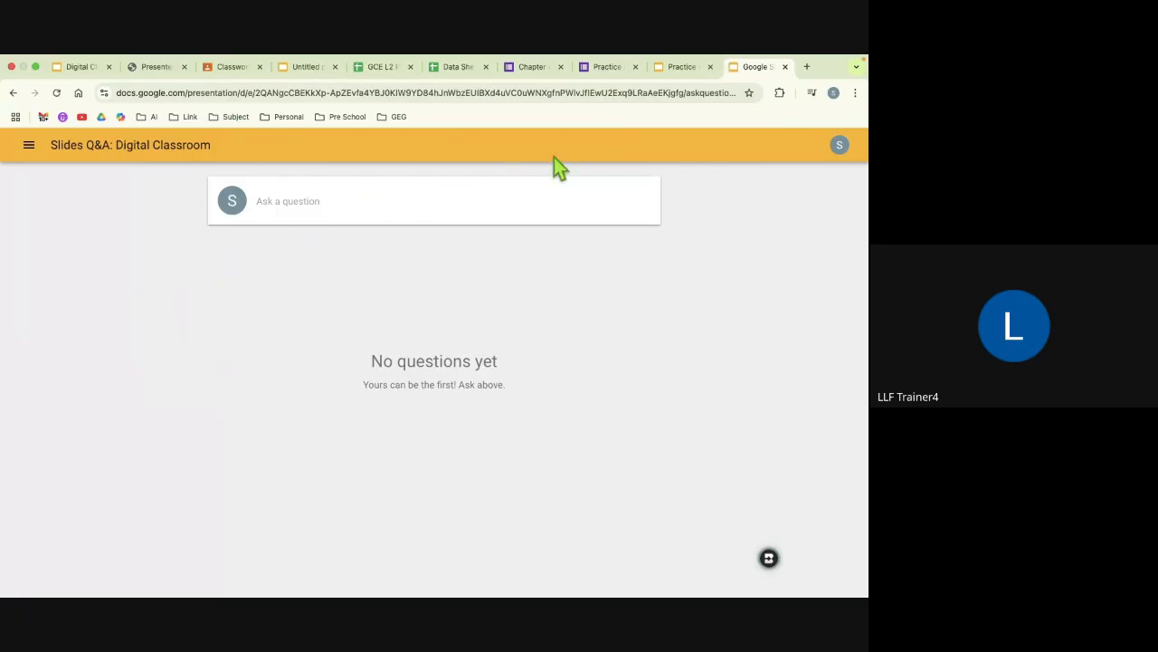
# Step: Submit the audience question "Can compare and about classroom and any other LMS" and give it a thumbs-up
pyautogui.click(300, 203)
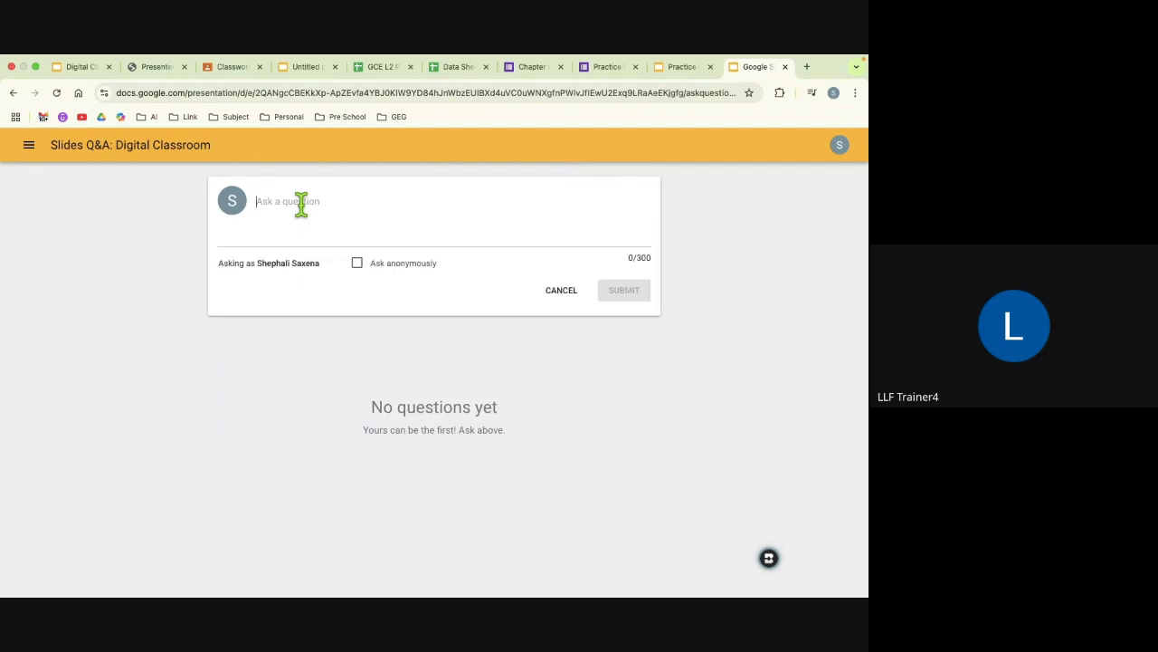
pyautogui.write('Can')
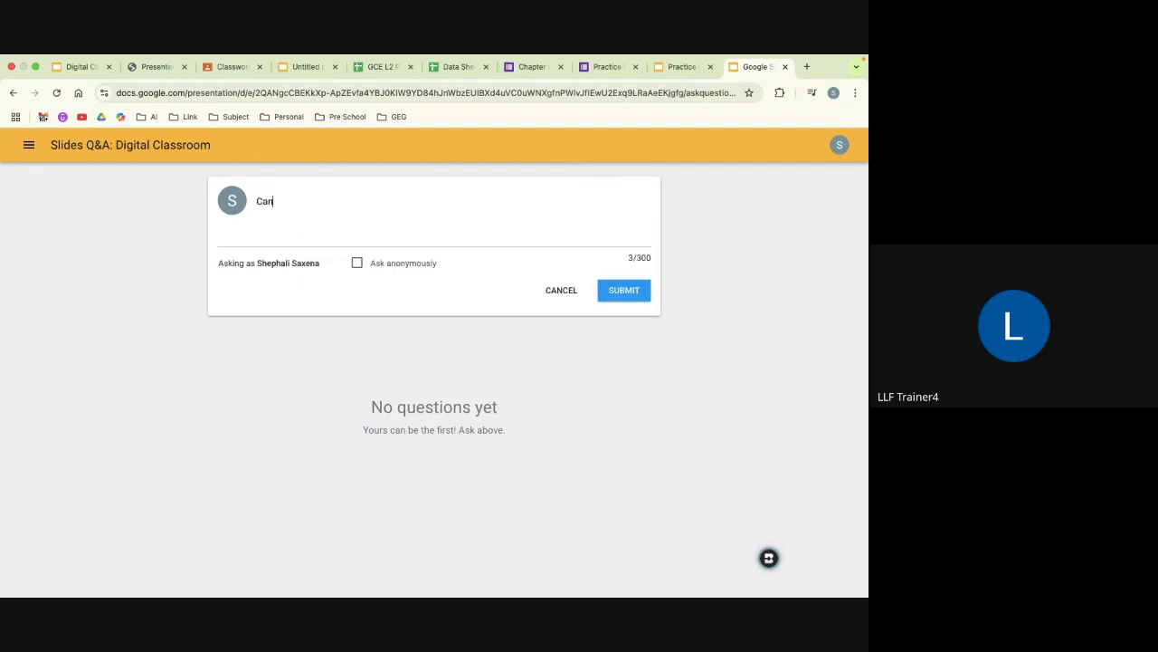
pyautogui.write(' compare and about m')
pyautogui.press('BackSpace')
pyautogui.write('classroom and')
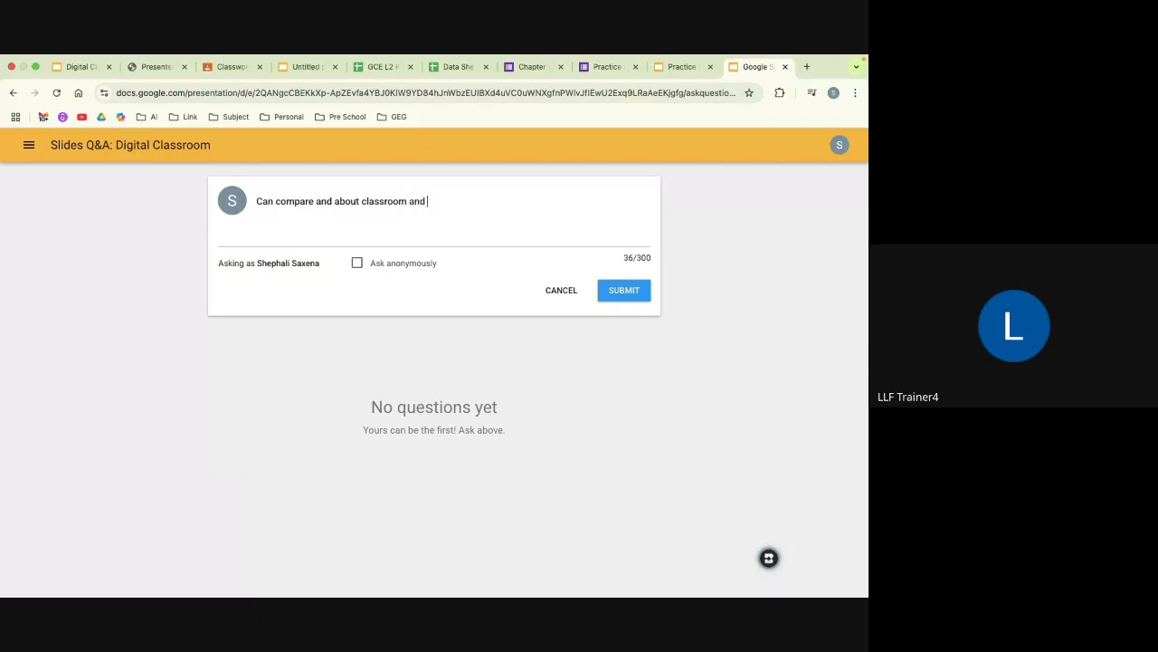
pyautogui.write(' any other LMS')
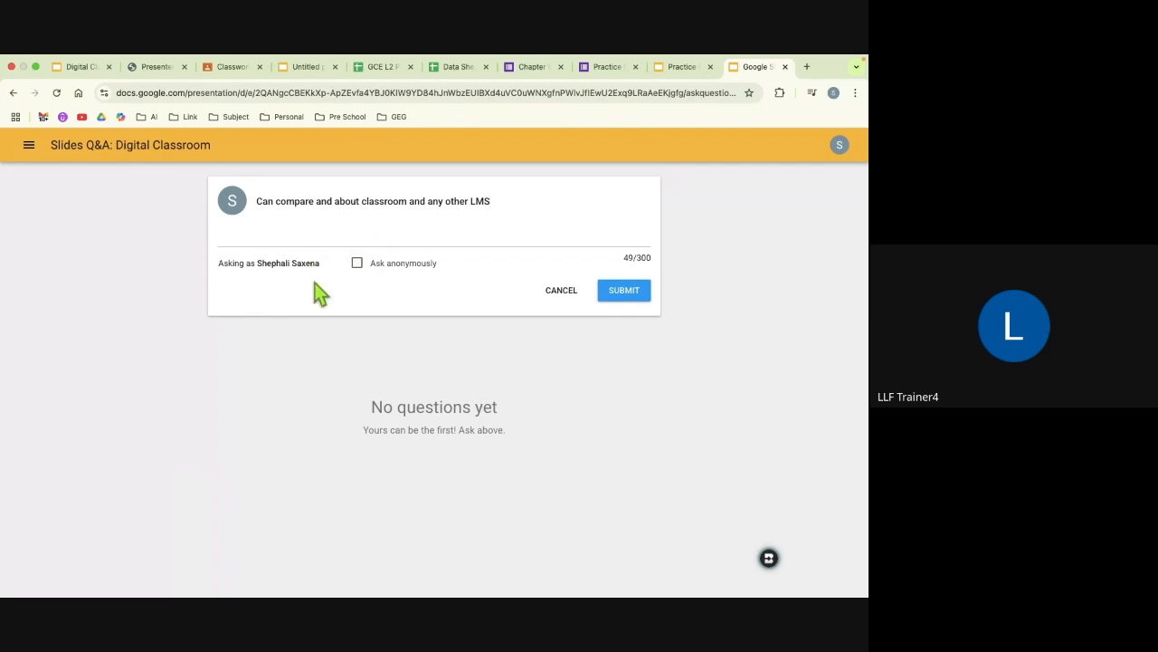
pyautogui.click(631, 297)
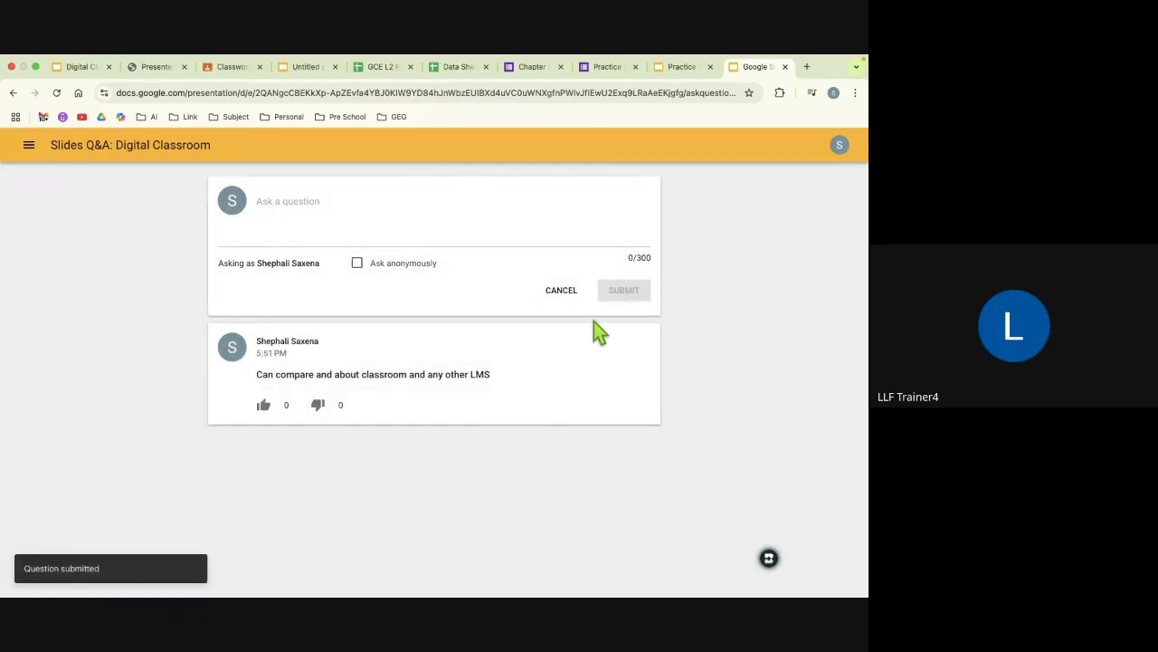
pyautogui.click(266, 405)
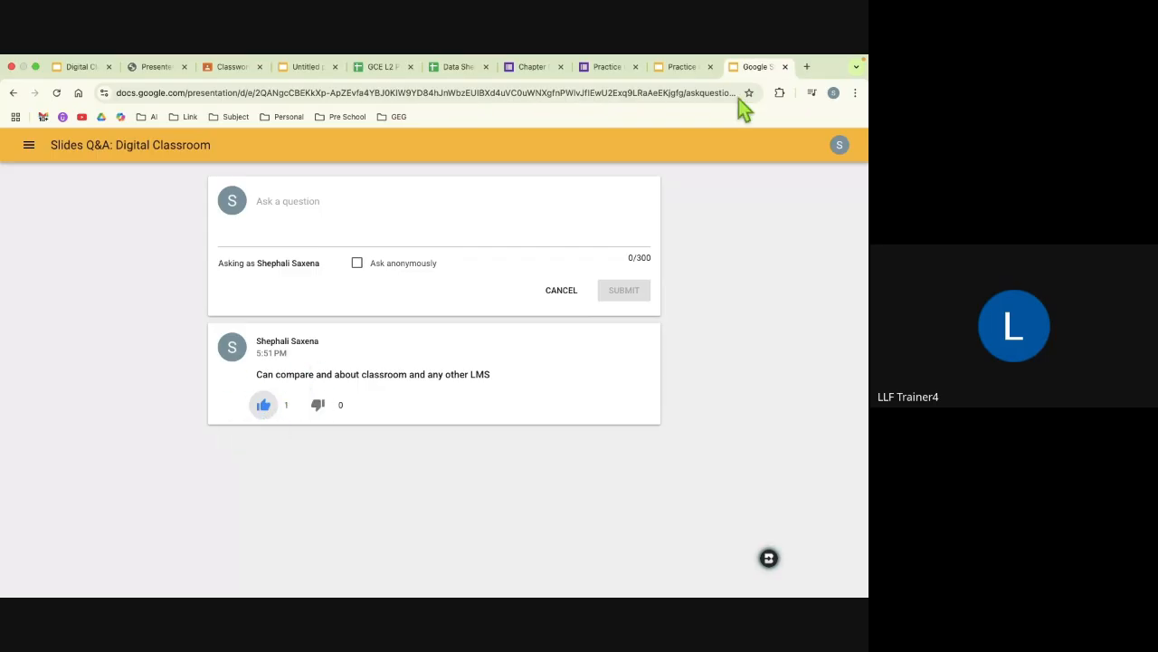
# Step: Check the Google Slides topic list in the BCMP 2 - GCE L2_Day 3 presentation, then return to the Digital Classroom presentation
pyautogui.click(685, 72)
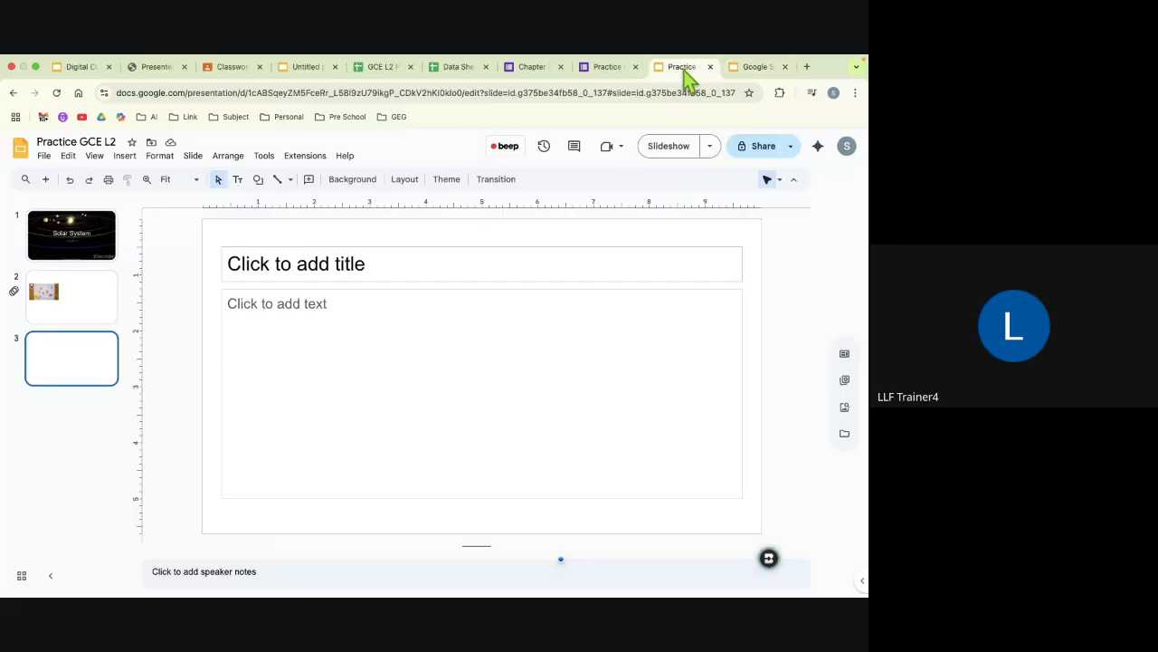
pyautogui.hotkey('ctrl', 'Right')
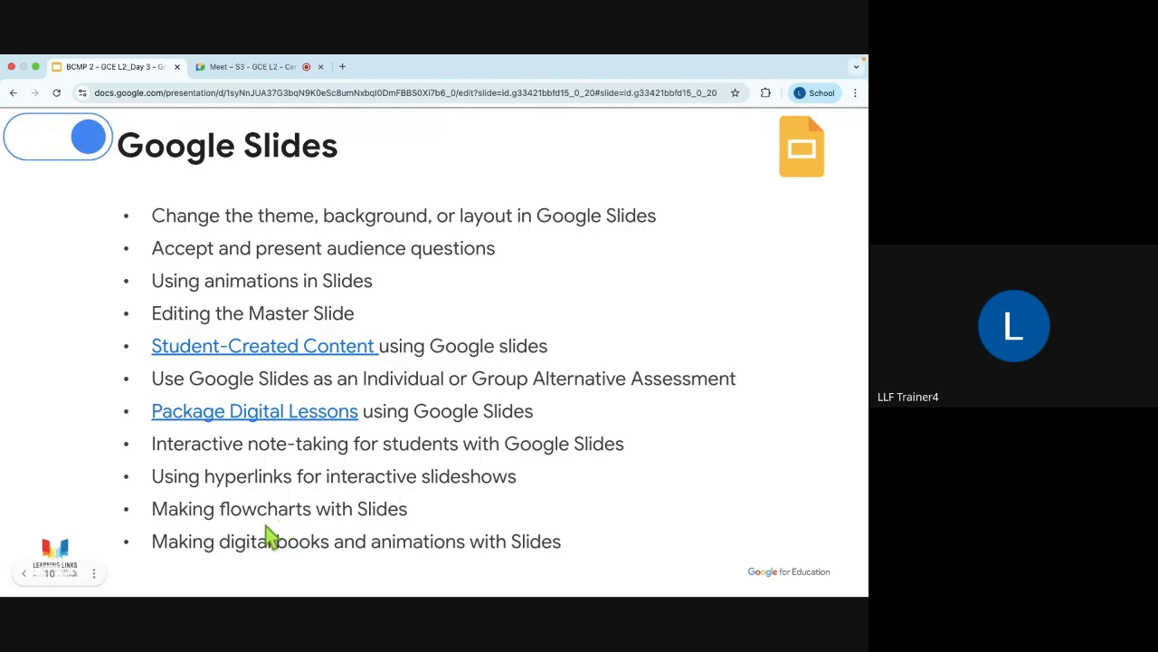
pyautogui.hotkey('ctrl', 'Left')
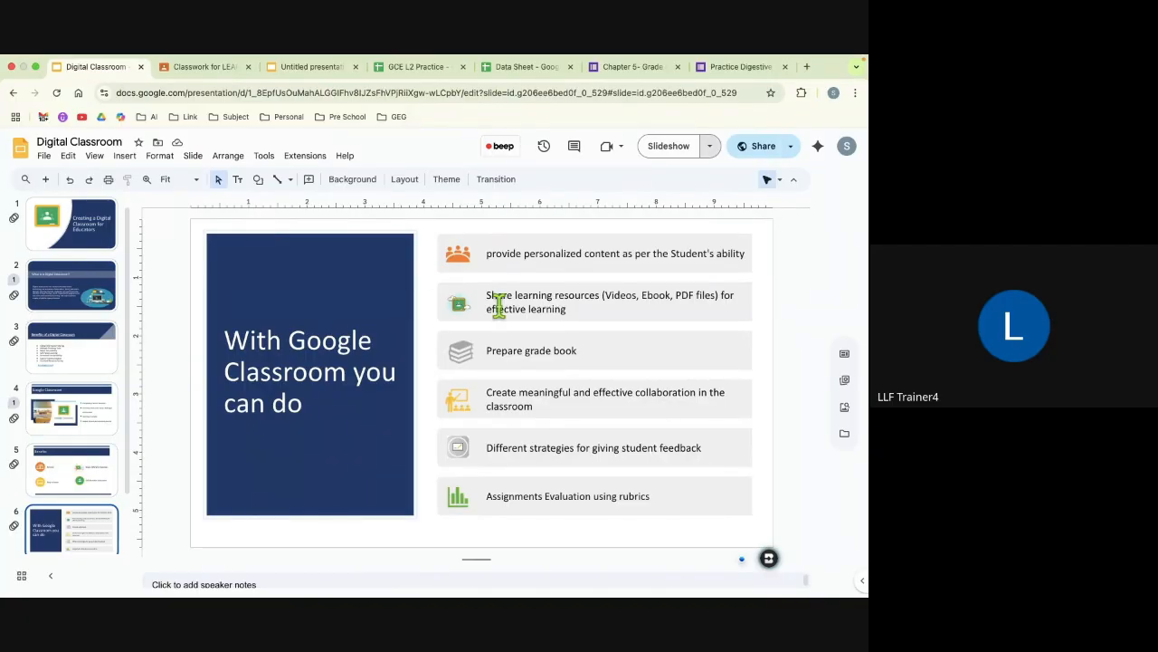
pyautogui.hotkey('ctrl', 'Right')
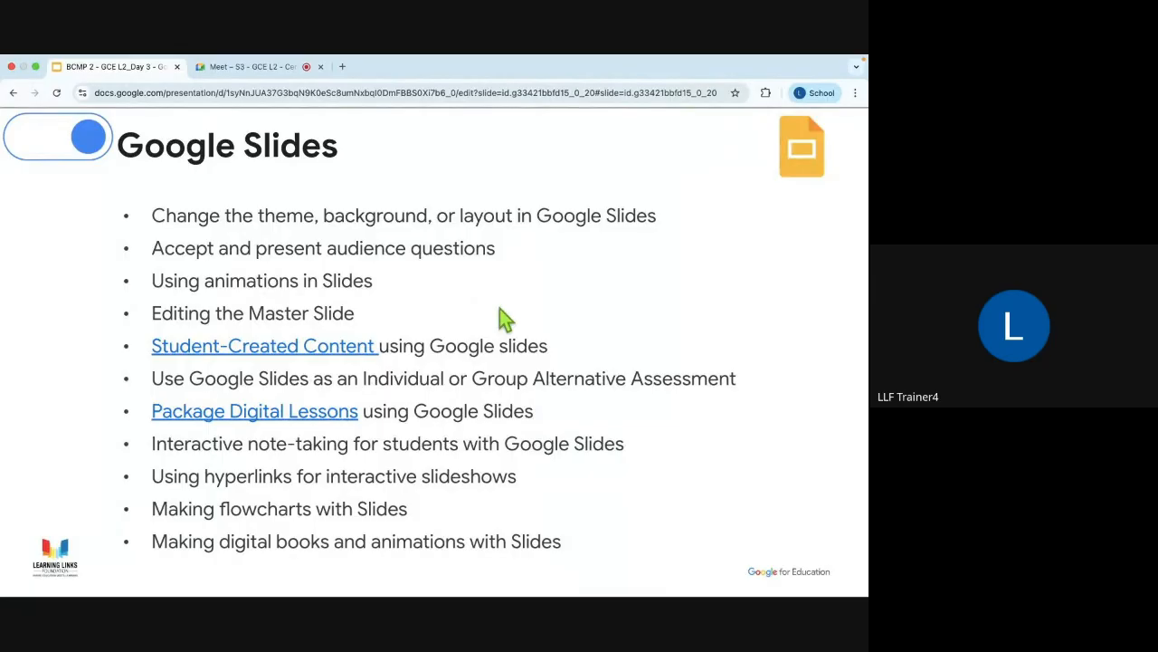
pyautogui.hotkey('ctrl', 'Left')
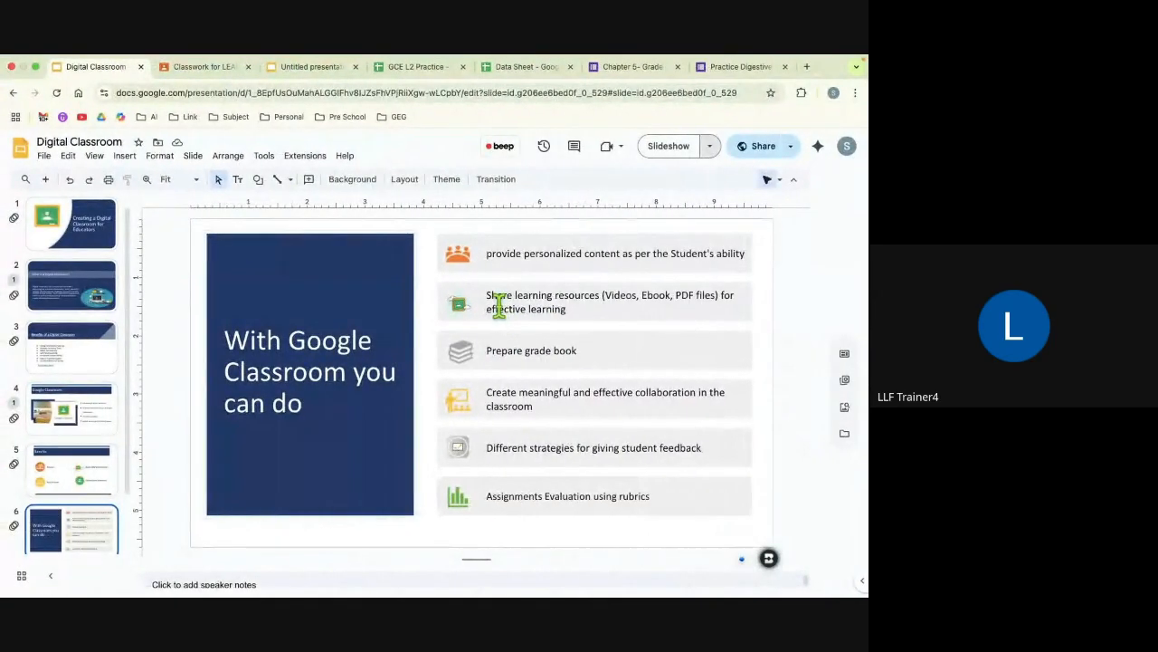
# Step: Add a new slide after slide 7 and delete its body text placeholder
pyautogui.scroll(-3, 72, 380)
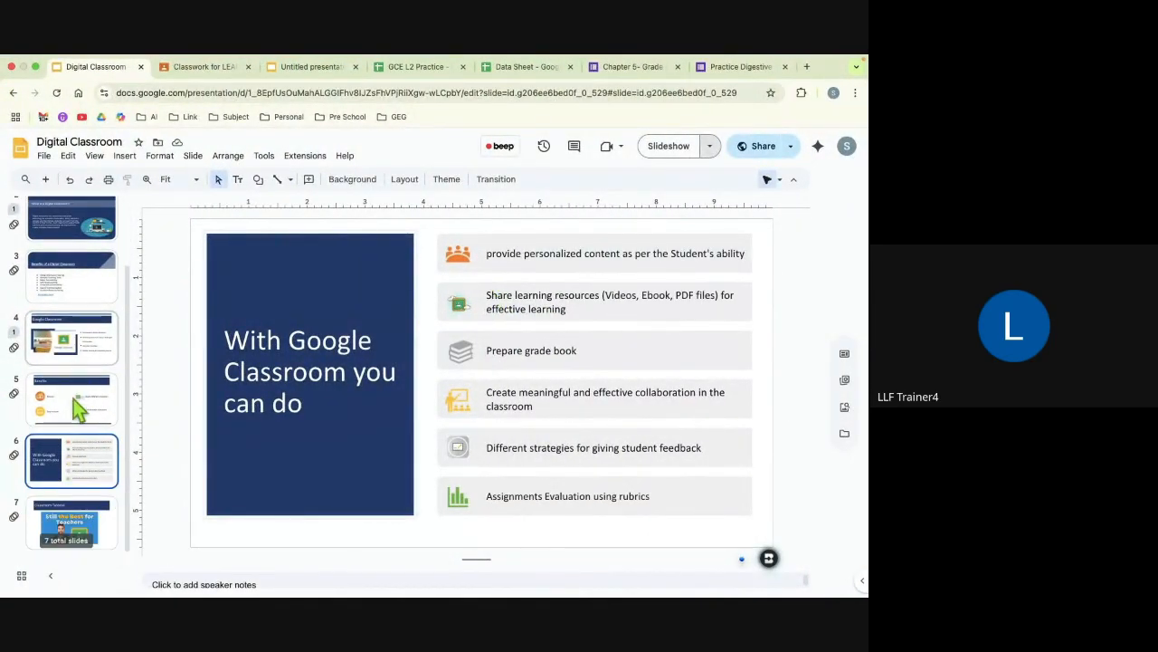
pyautogui.click(71, 534)
pyautogui.hotkey('ctrl', 'm')
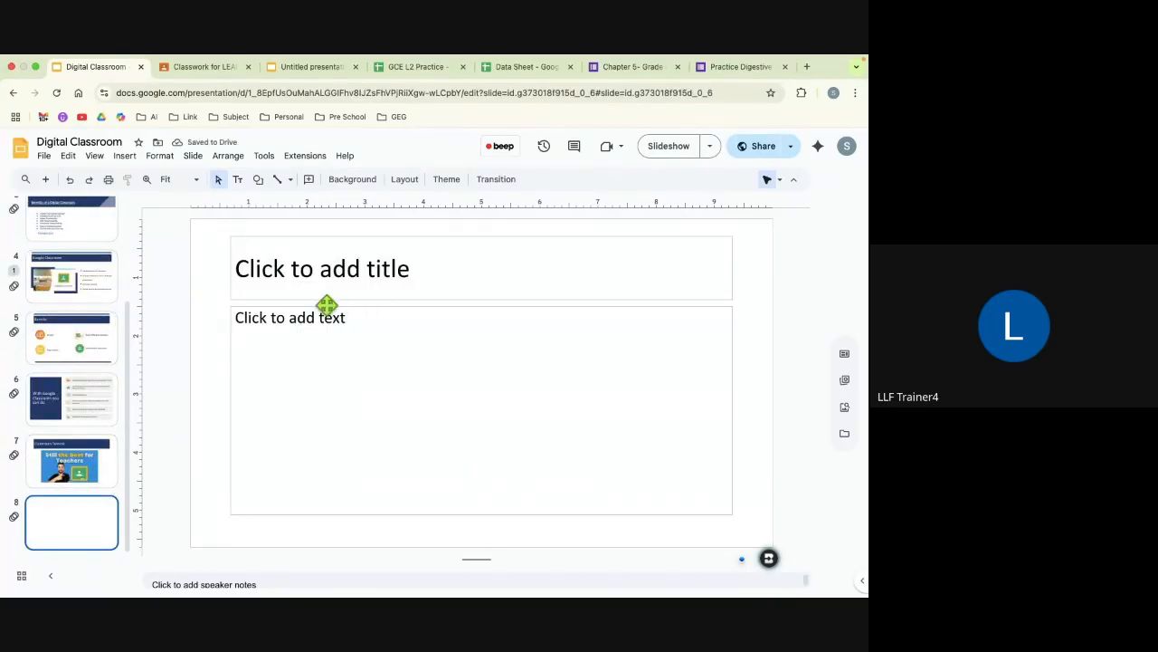
pyautogui.click(229, 334)
pyautogui.press('Delete')
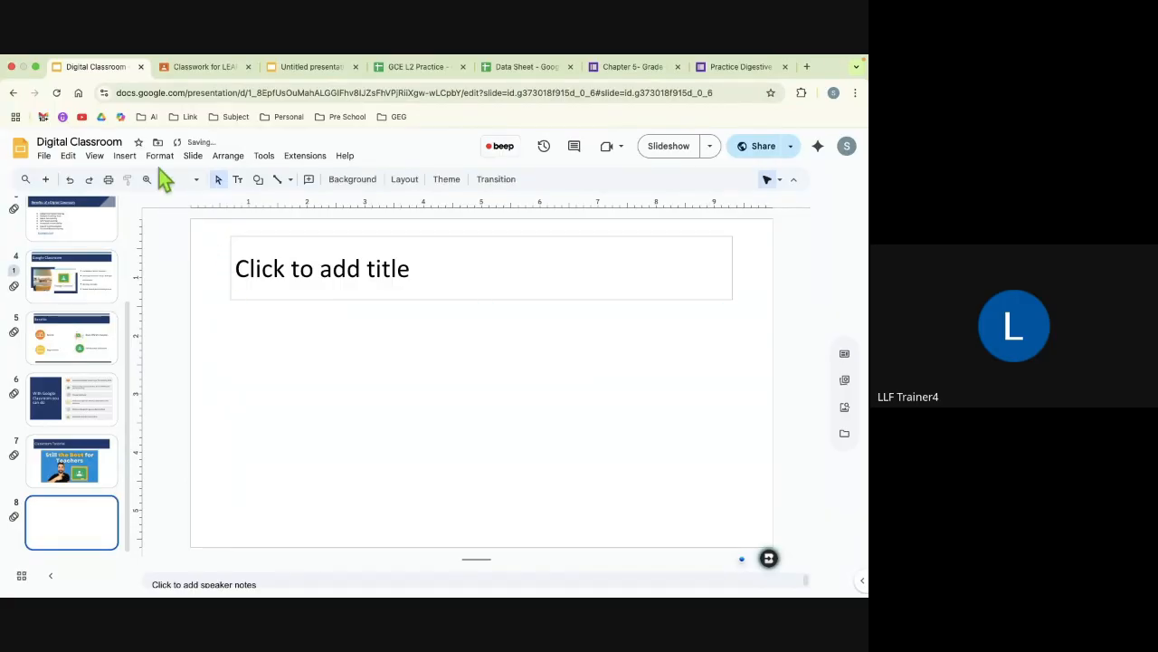
# Step: Browse the diagram library and insert the blue three-level hierarchy diagram with rounded boxes on slide 8
pyautogui.click(124, 156)
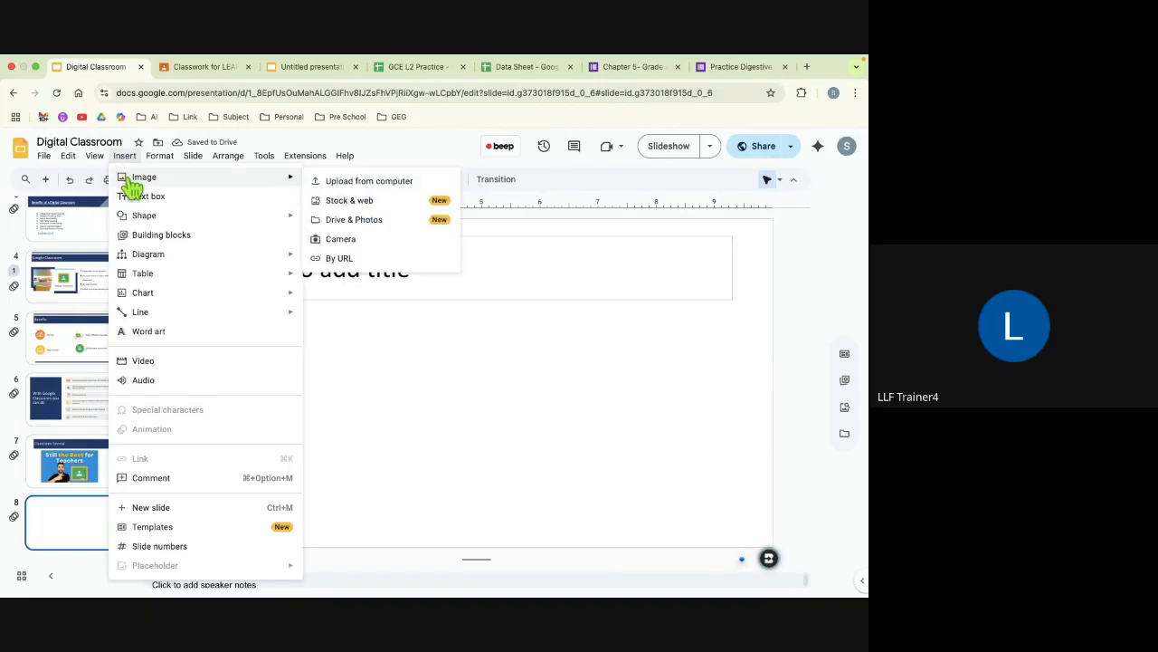
pyautogui.moveTo(150, 258)
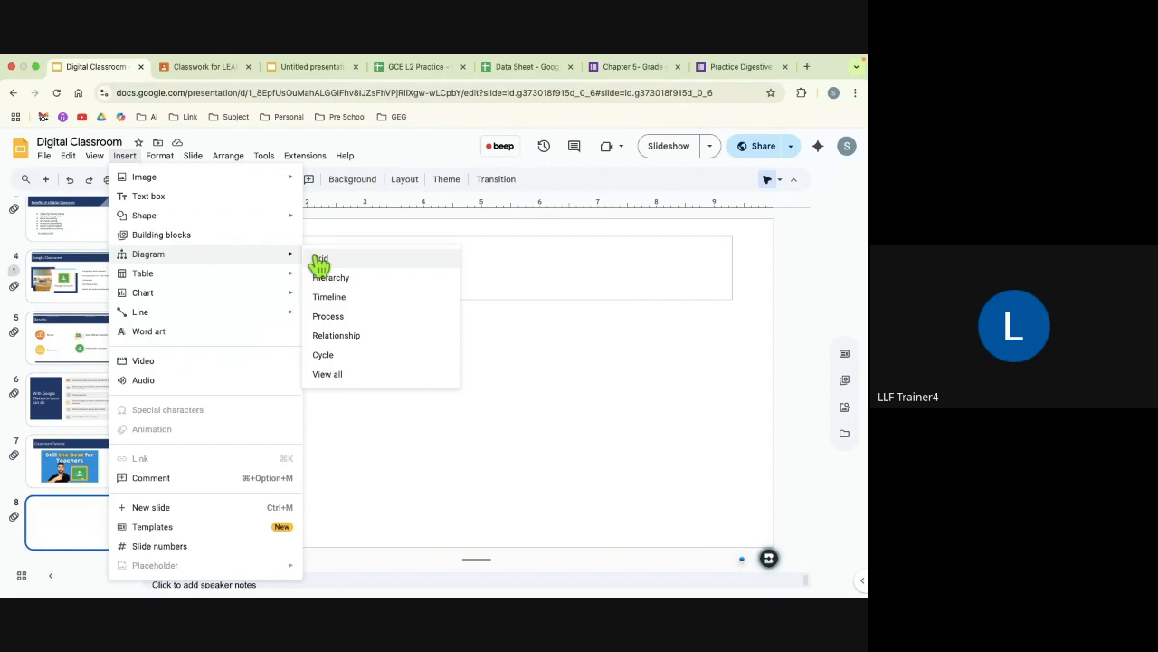
pyautogui.click(331, 380)
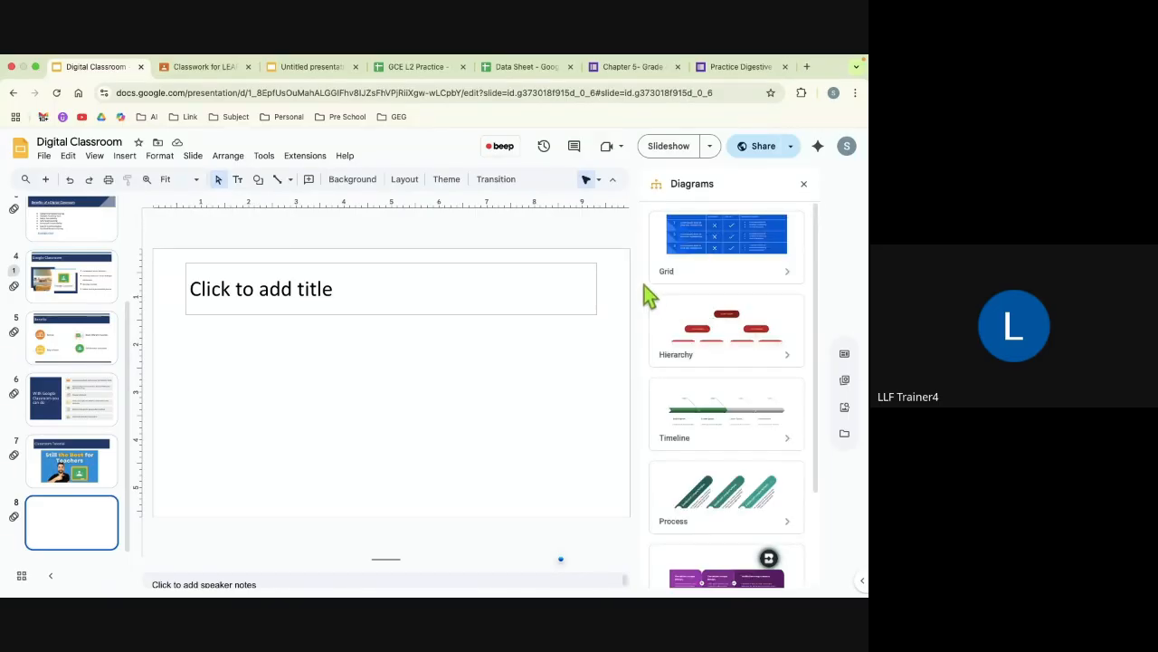
pyautogui.scroll(-3, 688, 421)
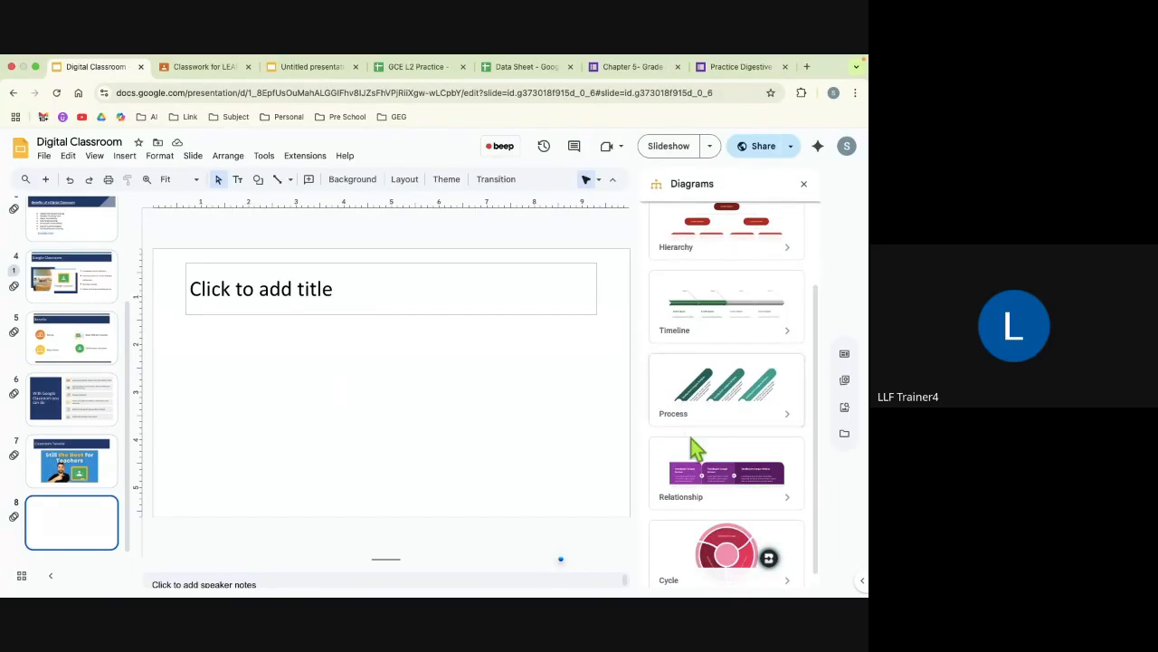
pyautogui.scroll(-1, 691, 438)
pyautogui.scroll(3, 695, 445)
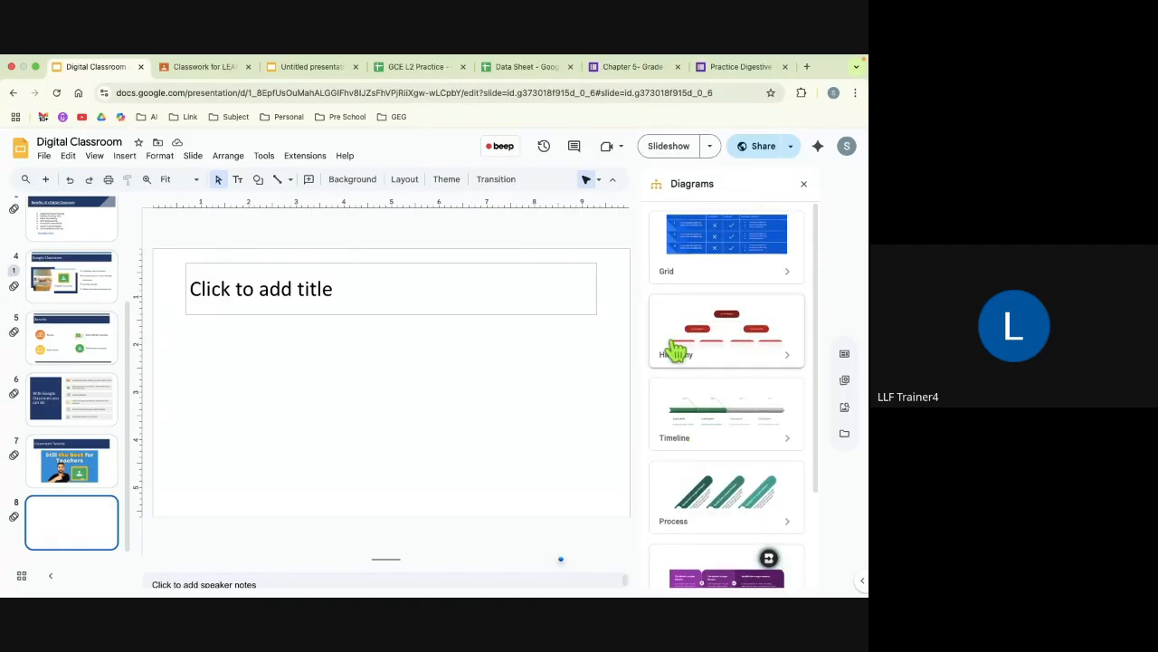
pyautogui.click(740, 341)
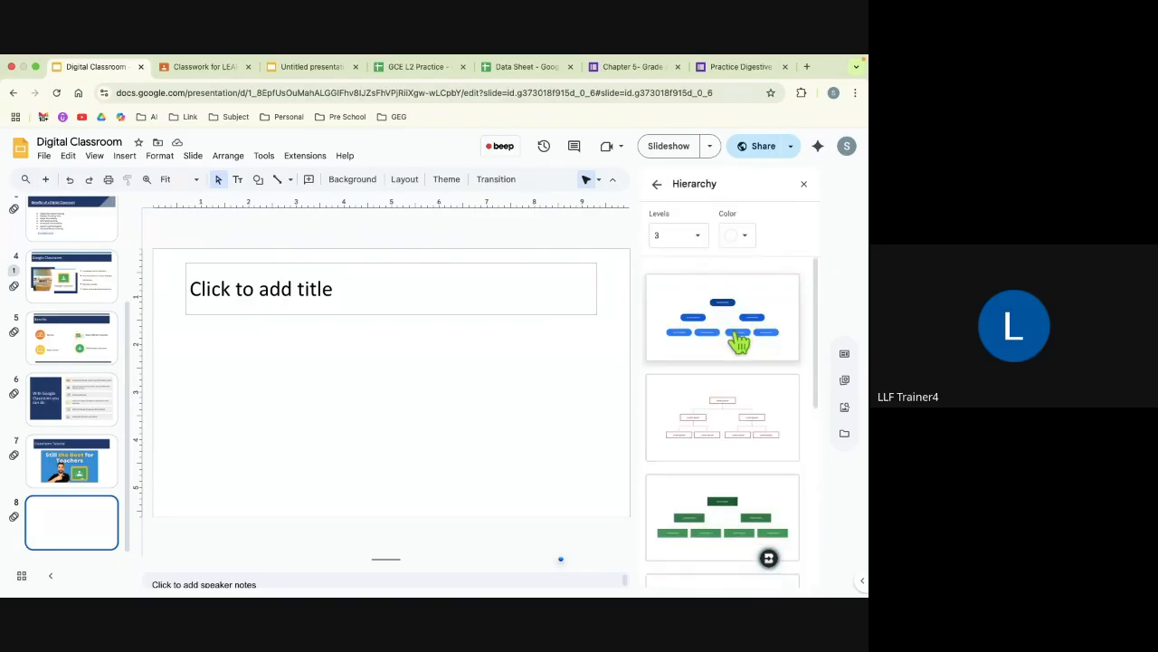
pyautogui.scroll(-5, 736, 476)
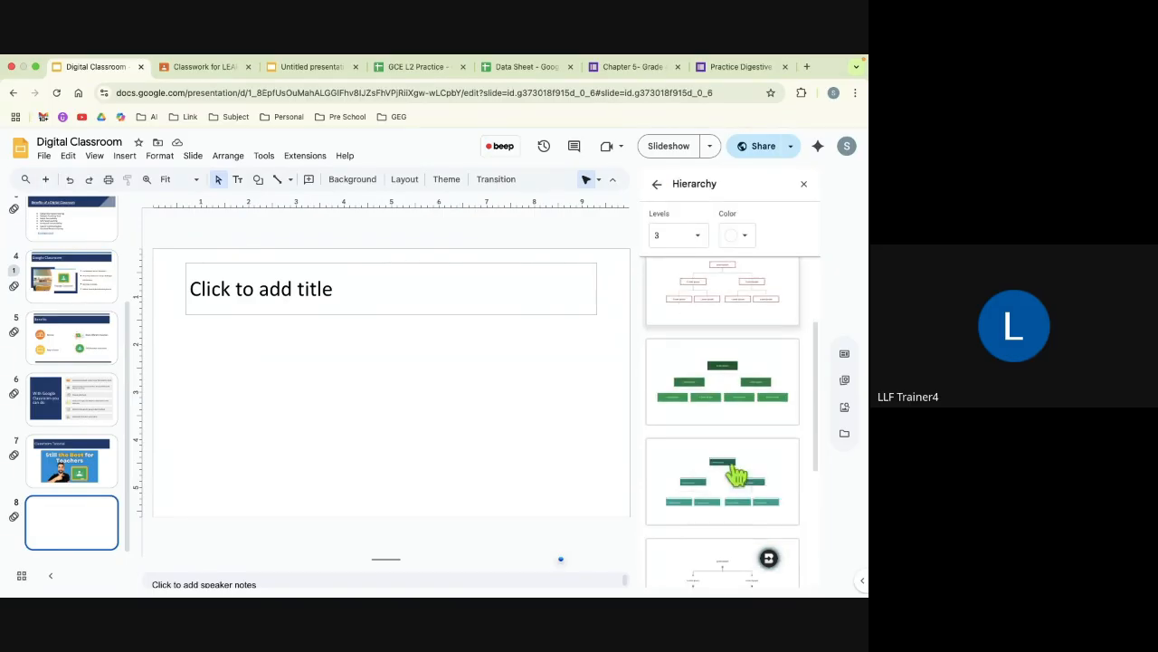
pyautogui.scroll(-2, 736, 476)
pyautogui.scroll(7, 737, 472)
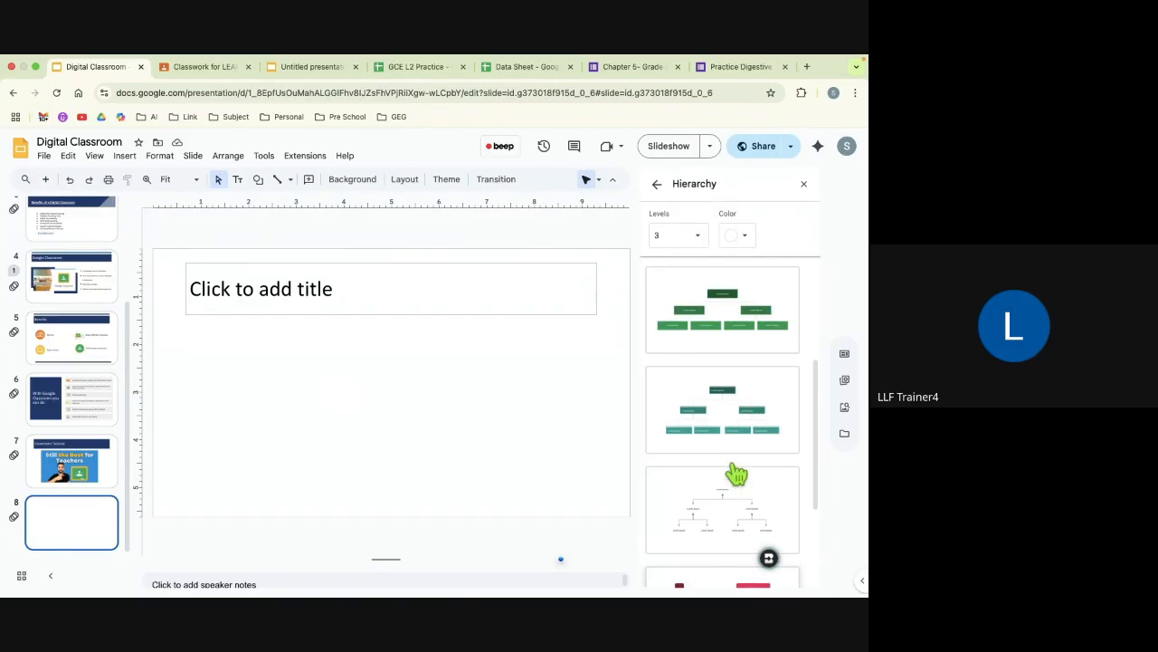
pyautogui.scroll(2, 688, 312)
pyautogui.click(678, 328)
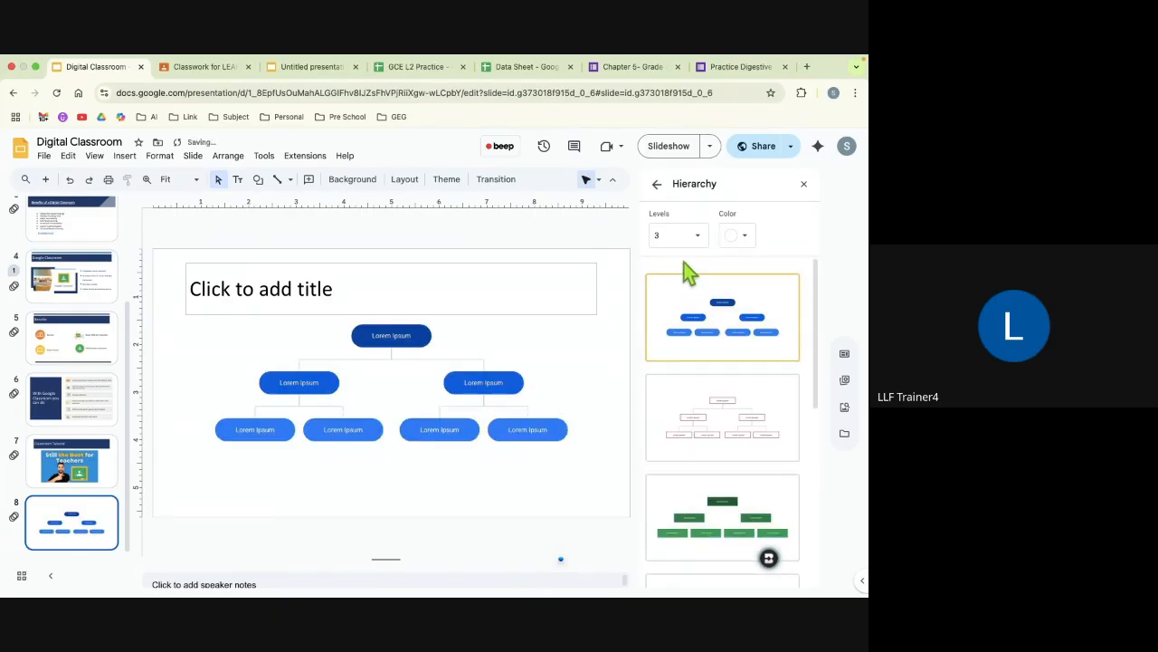
# Step: Set the hierarchy levels to 4 and insert the blue rounded-box diagram on slide 8
pyautogui.click(698, 237)
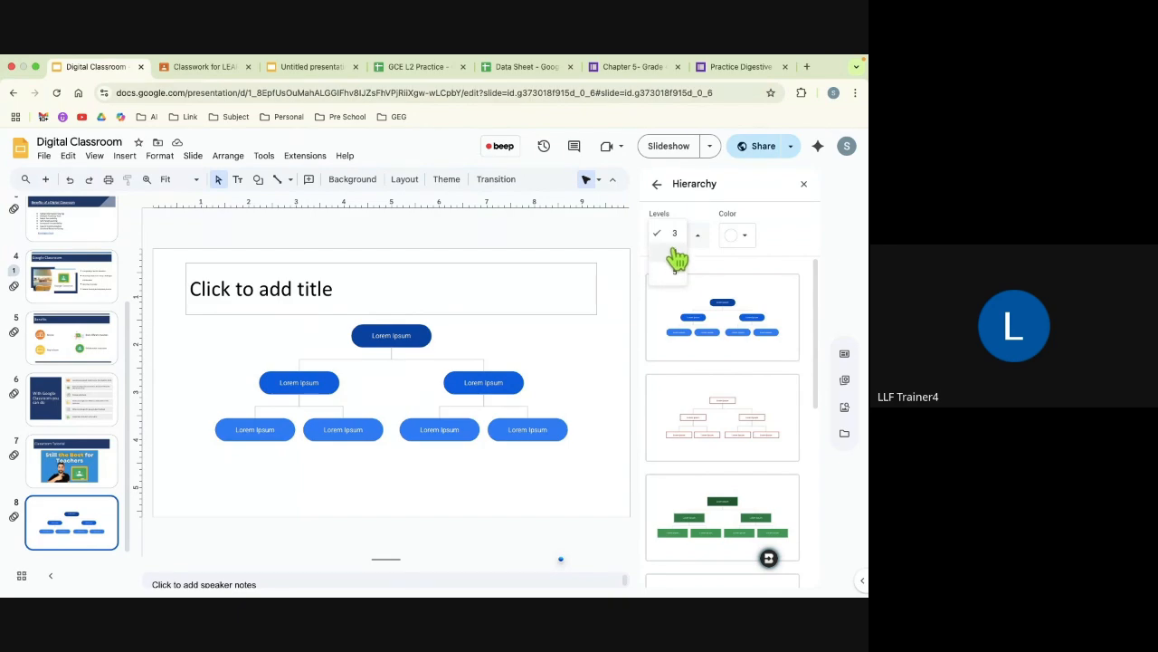
pyautogui.click(672, 252)
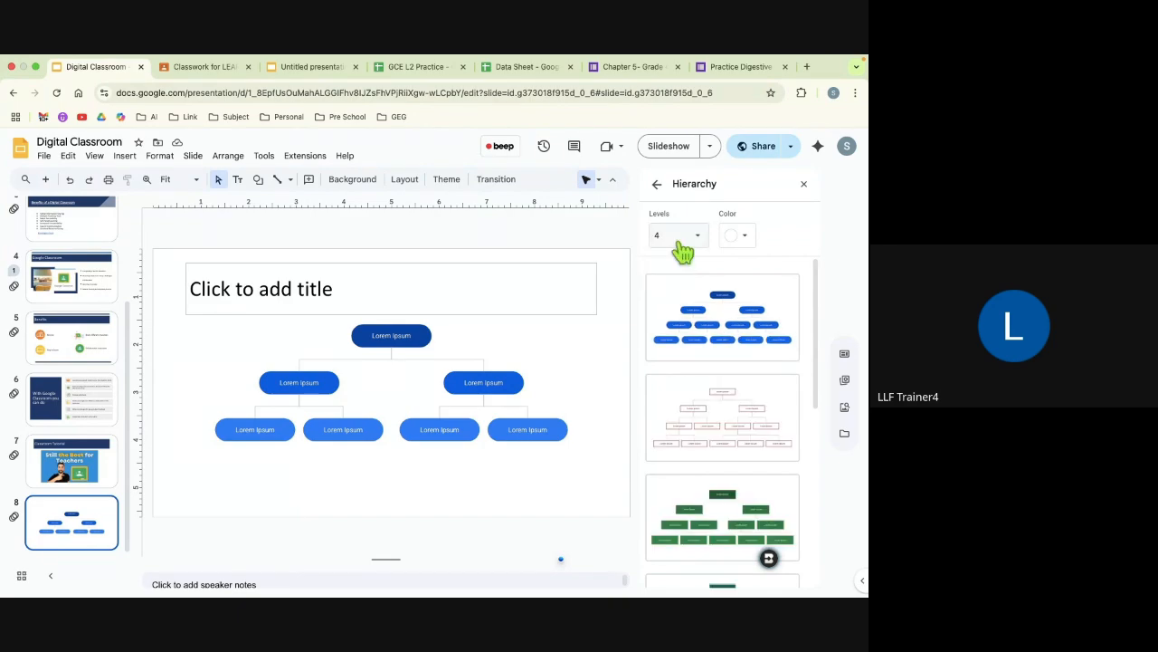
pyautogui.click(698, 242)
pyautogui.click(737, 316)
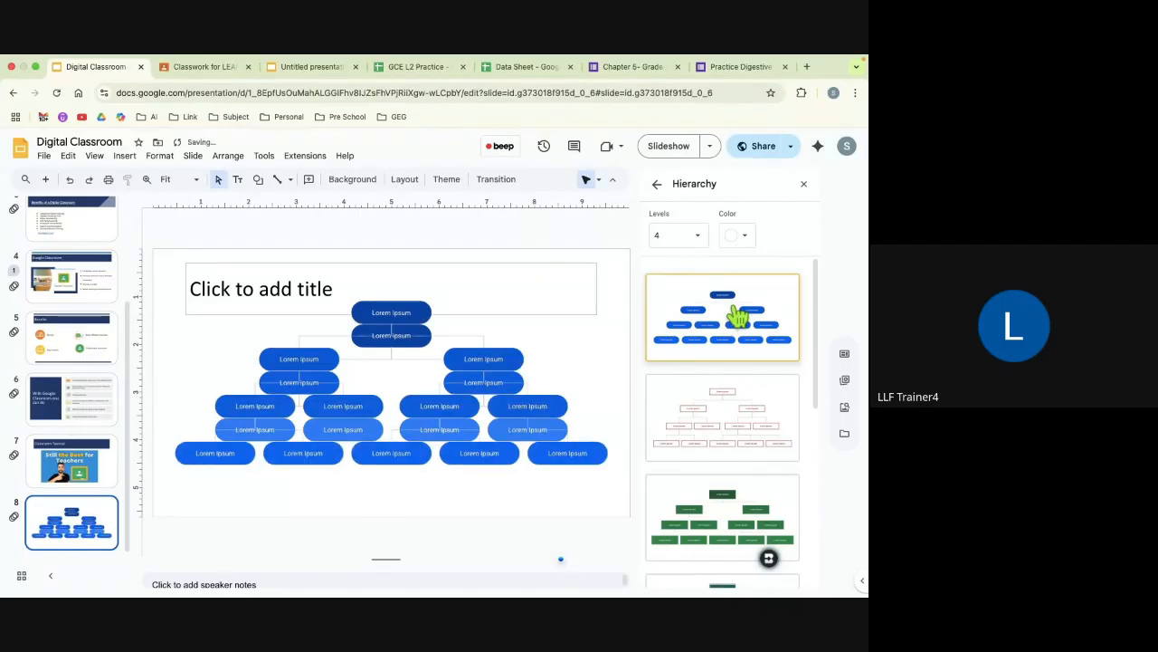
# Step: Open the level choices for the hierarchy diagrams
pyautogui.click(679, 237)
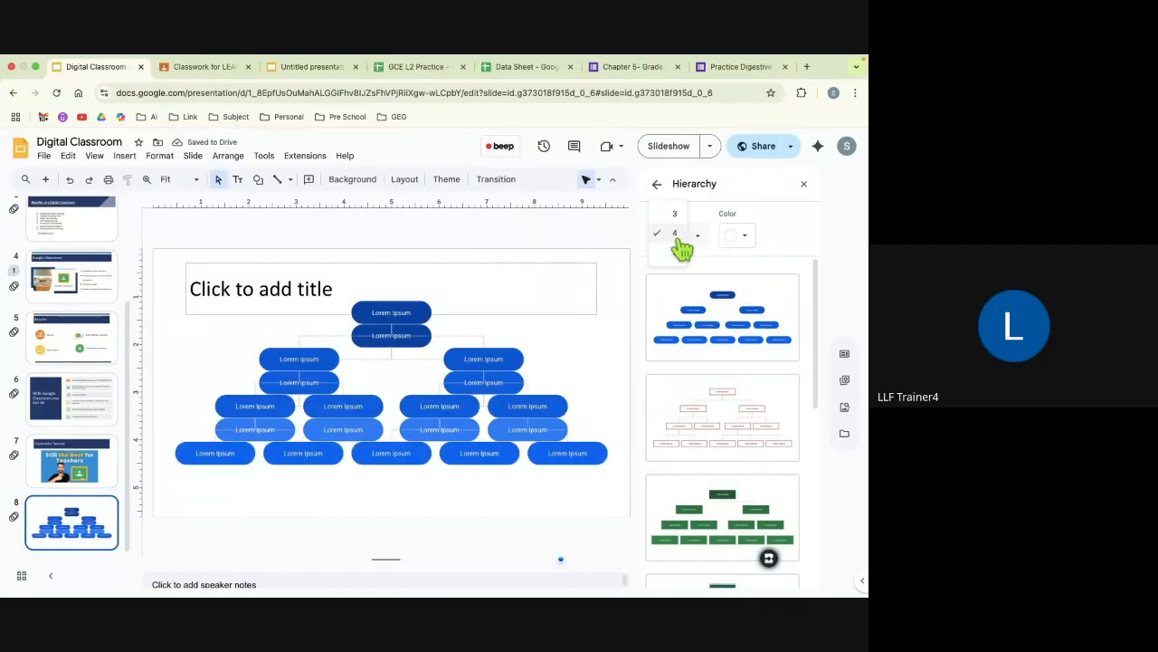
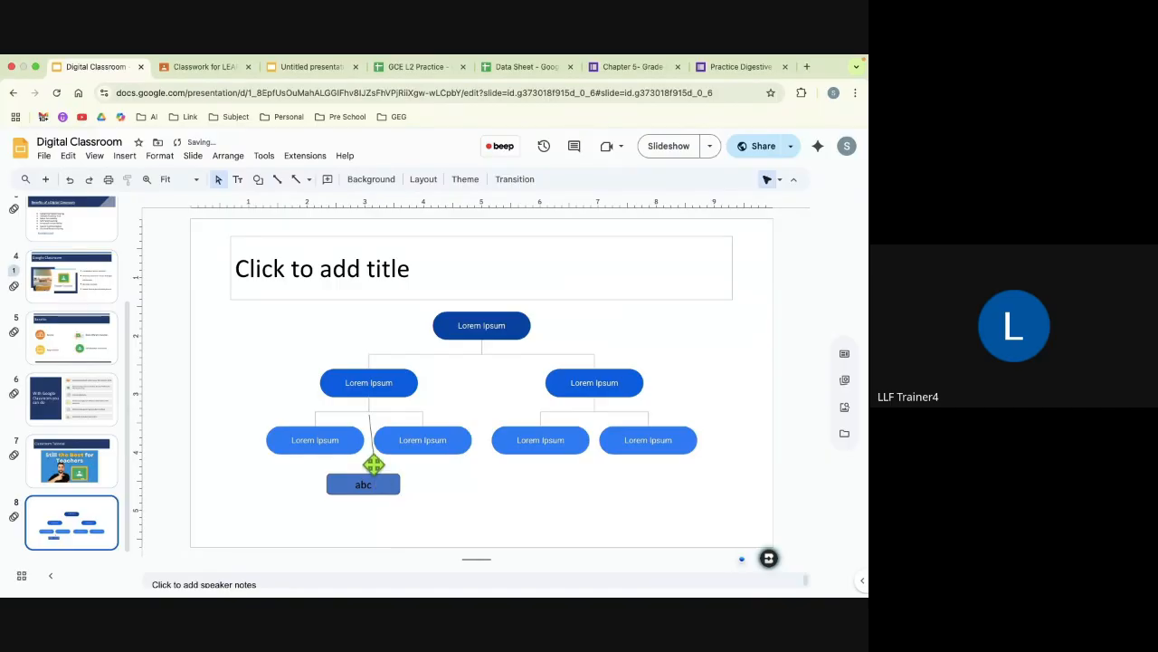
# Step: Delete the right-hand third-level box under the left branch of the hierarchy diagram, along with its connector line
pyautogui.click(420, 478)
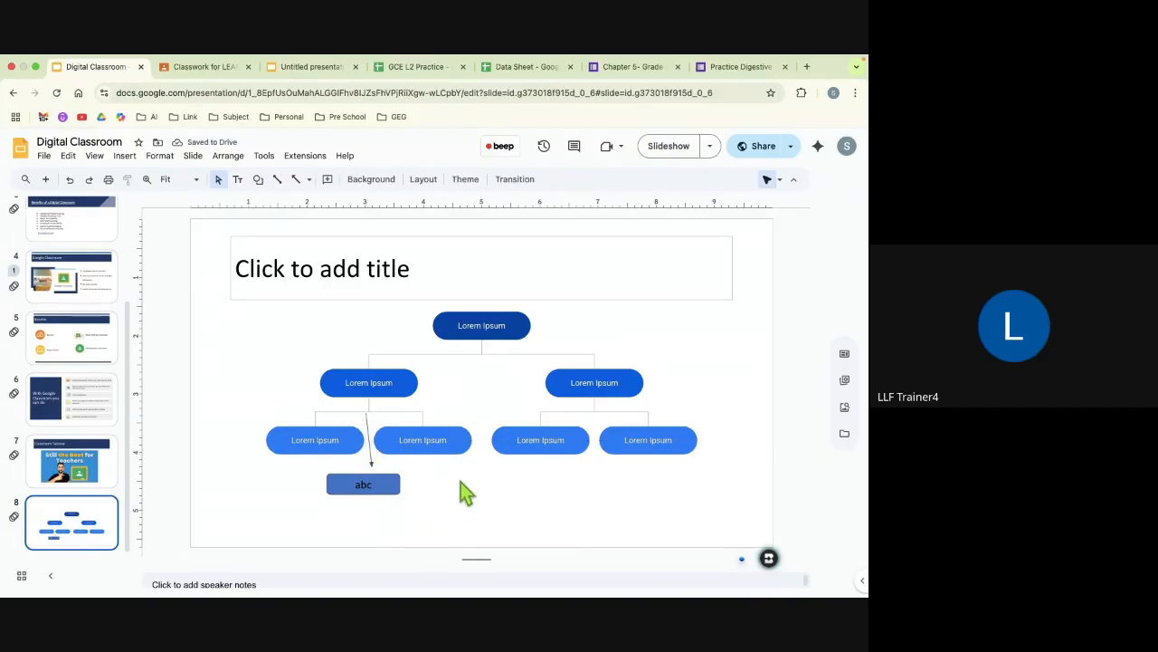
pyautogui.click(426, 440)
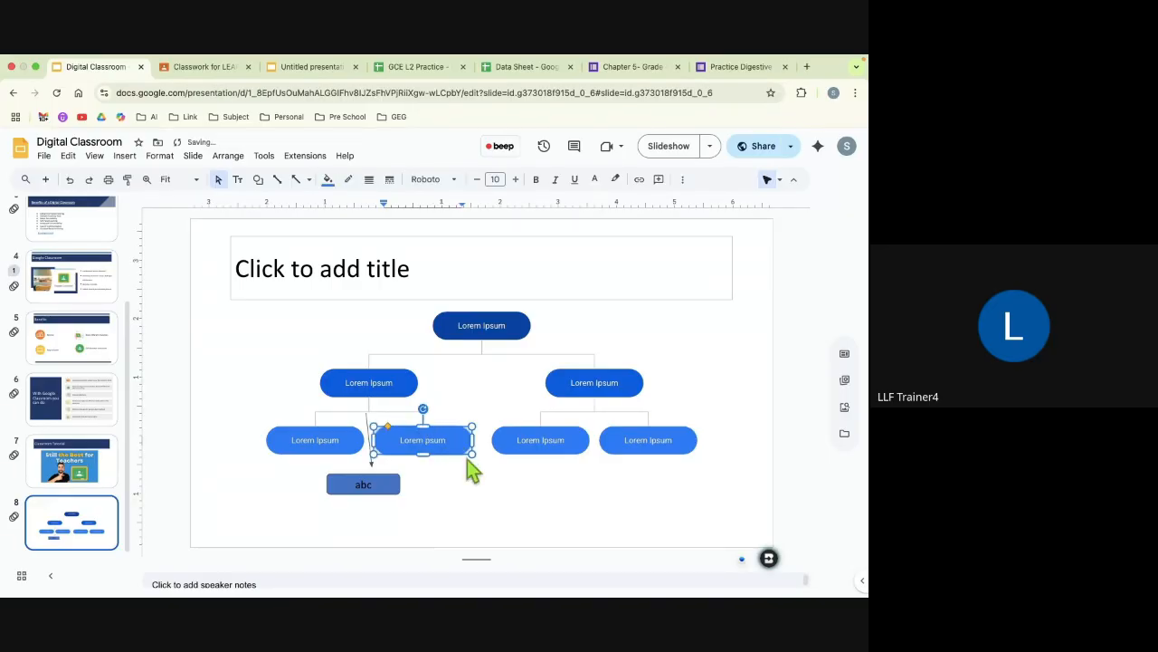
pyautogui.press('Escape')
pyautogui.press('Delete')
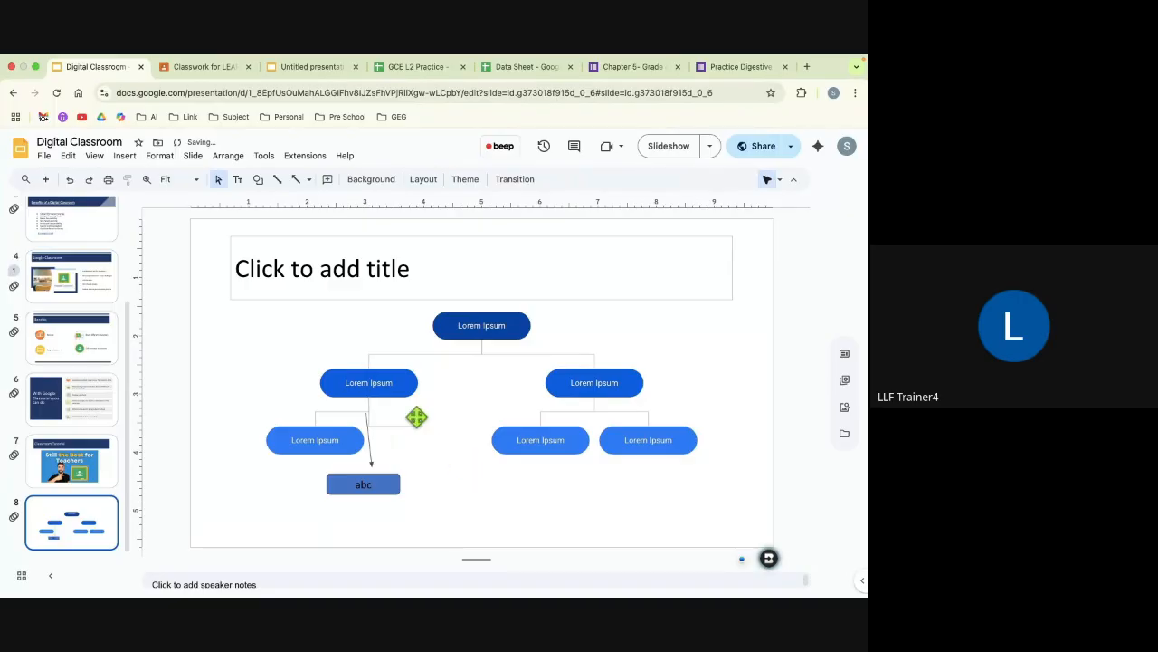
pyautogui.click(407, 424)
pyautogui.press('Delete')
pyautogui.click(127, 160)
pyautogui.moveTo(155, 253)
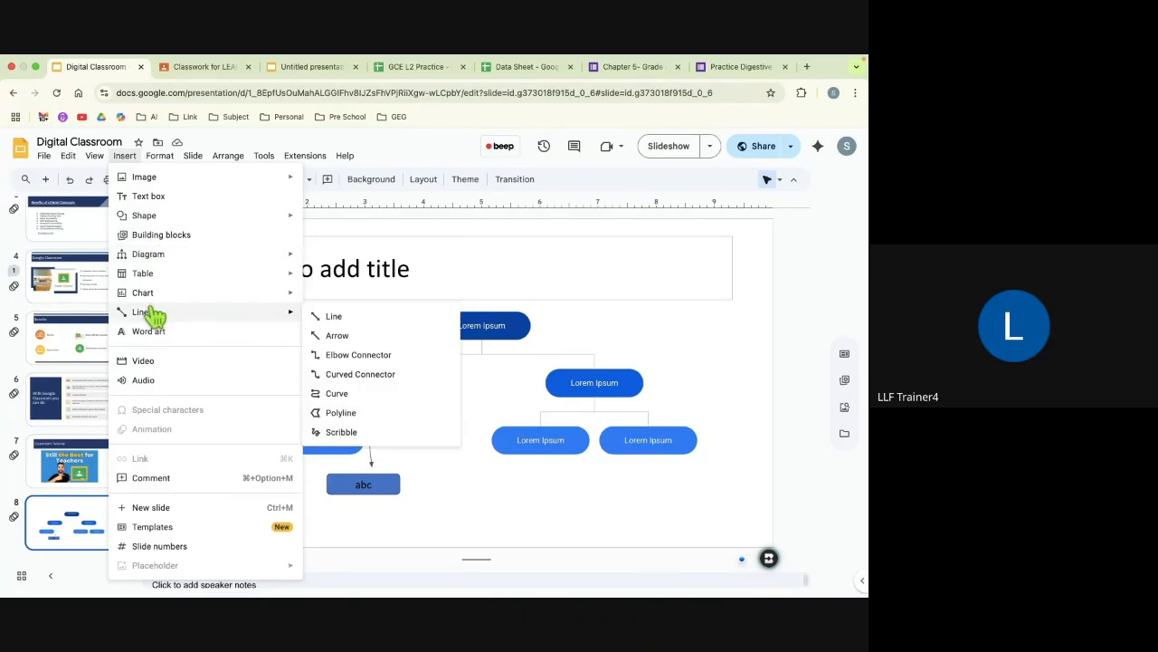
pyautogui.click(455, 482)
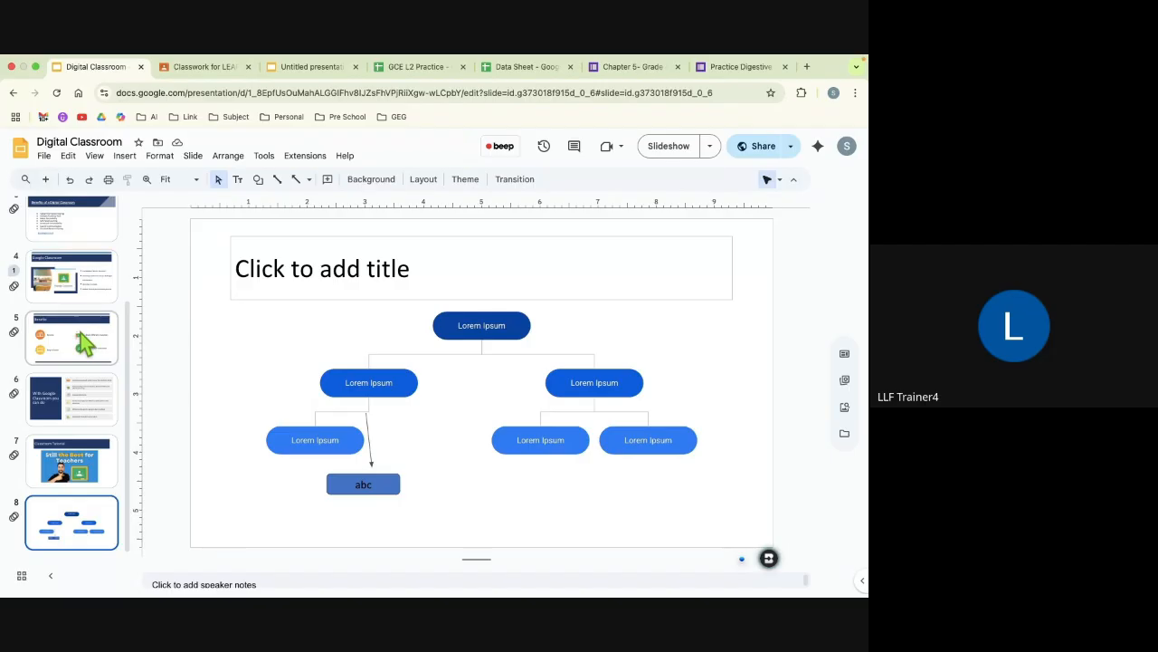
# Step: Open the presentation's page setup and switch the slide size from a preset to Custom
pyautogui.scroll(3, 81, 336)
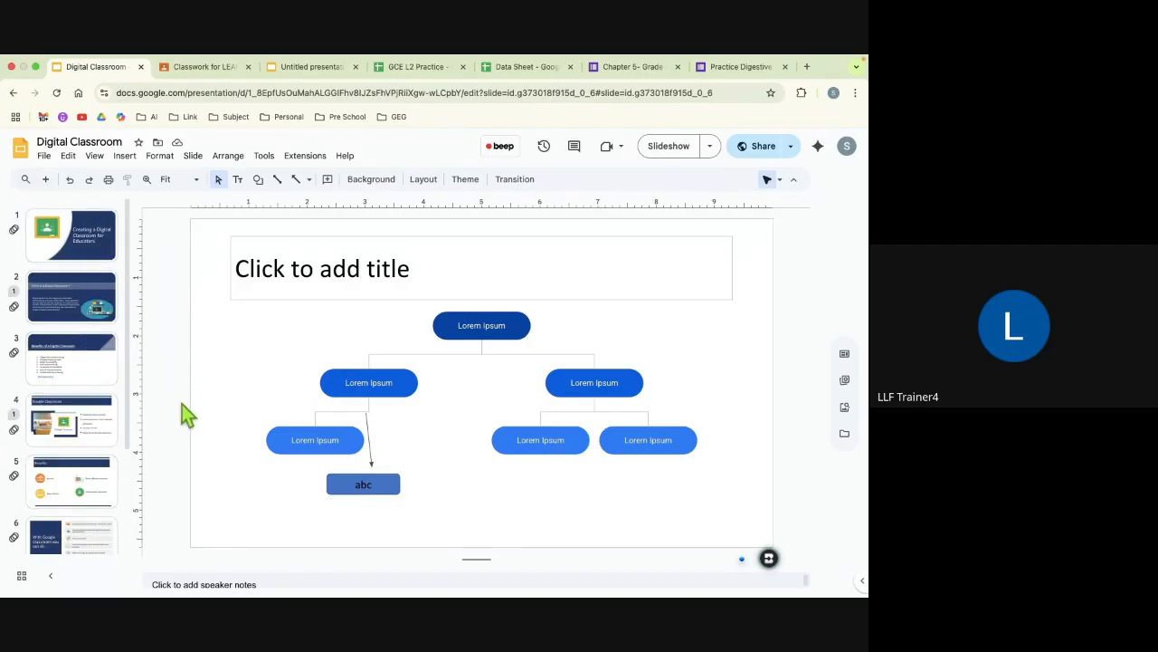
pyautogui.click(45, 157)
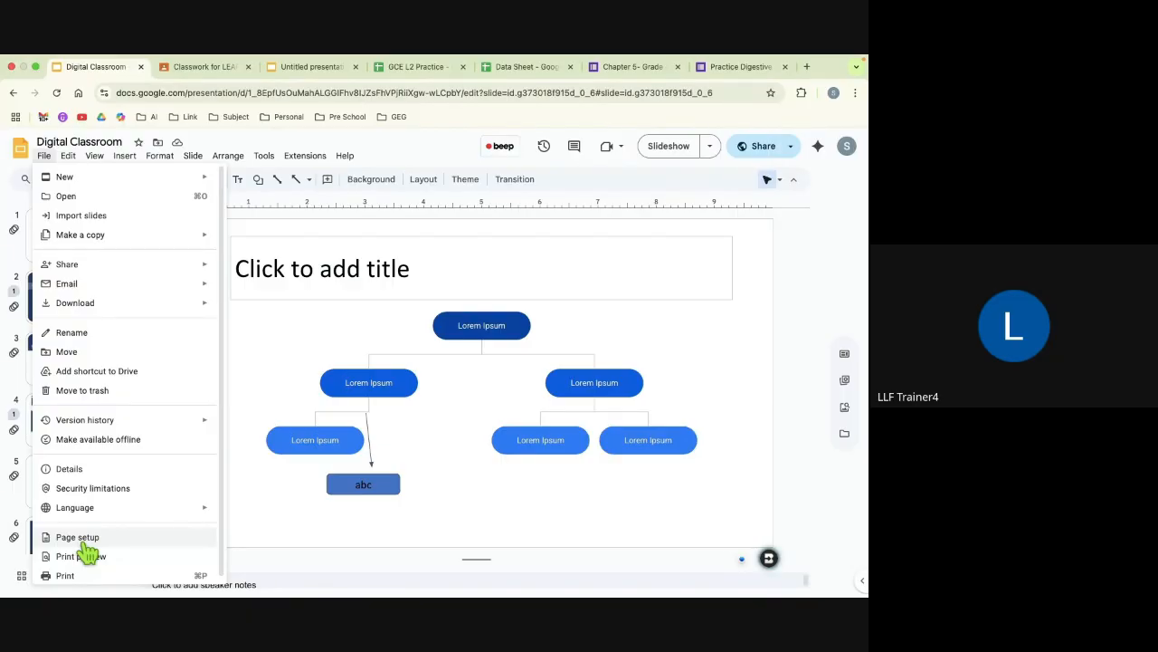
pyautogui.click(87, 544)
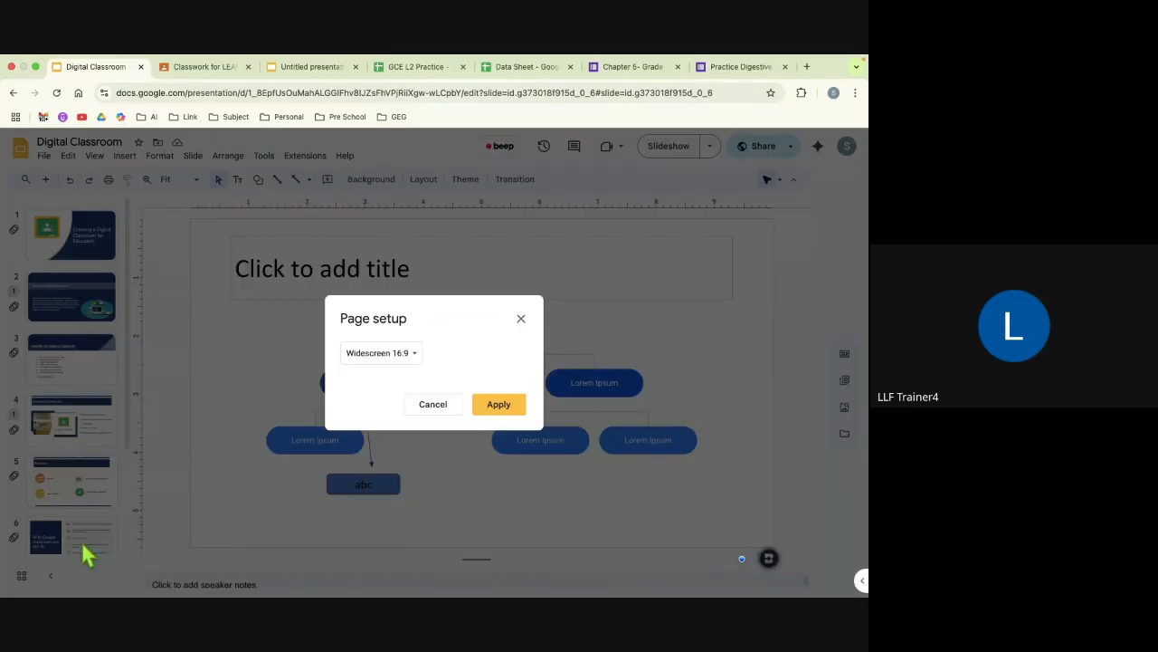
pyautogui.click(402, 358)
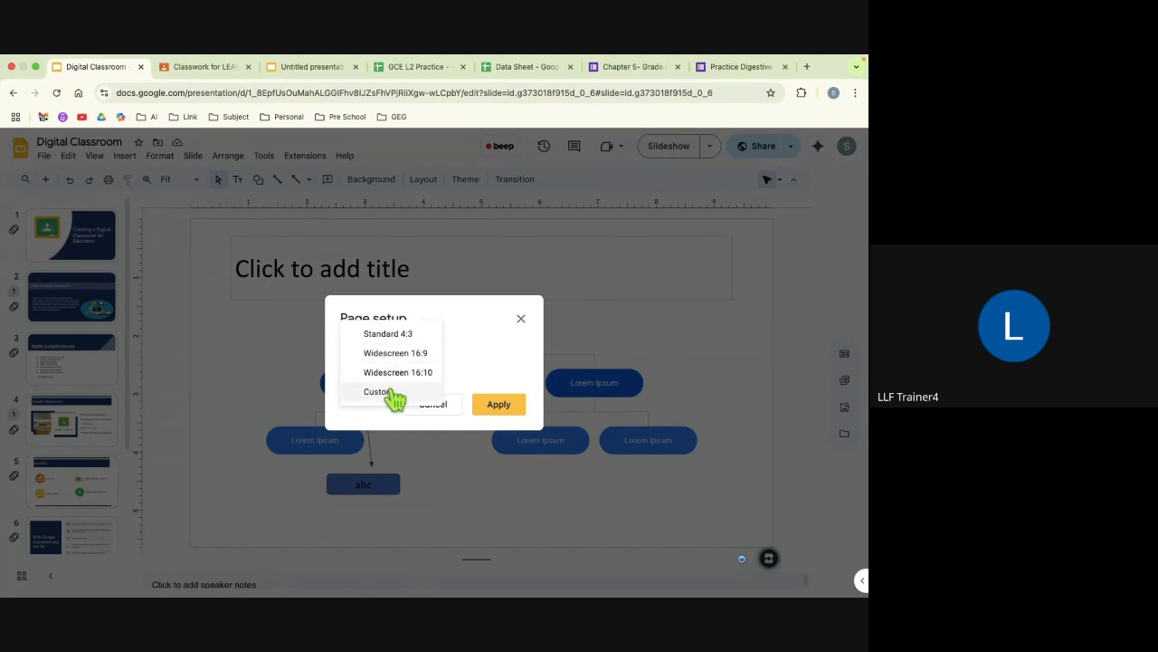
pyautogui.click(377, 391)
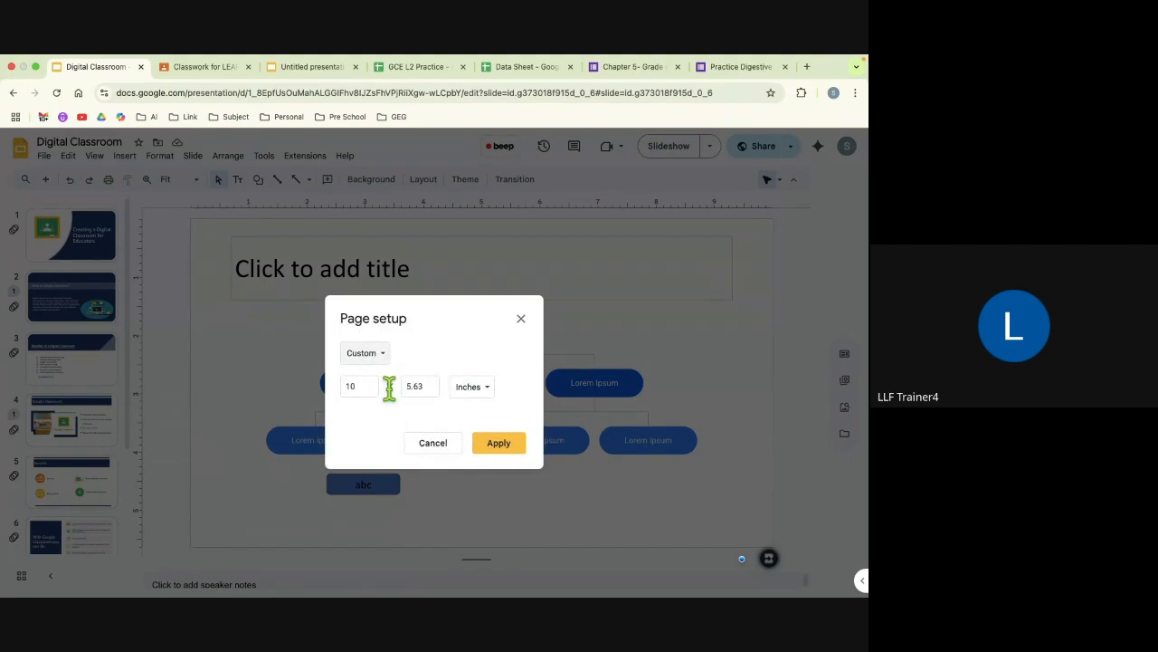
# Step: Set the custom slide size to 3 x 4 inches, apply it and check the resized slides
pyautogui.click(359, 387)
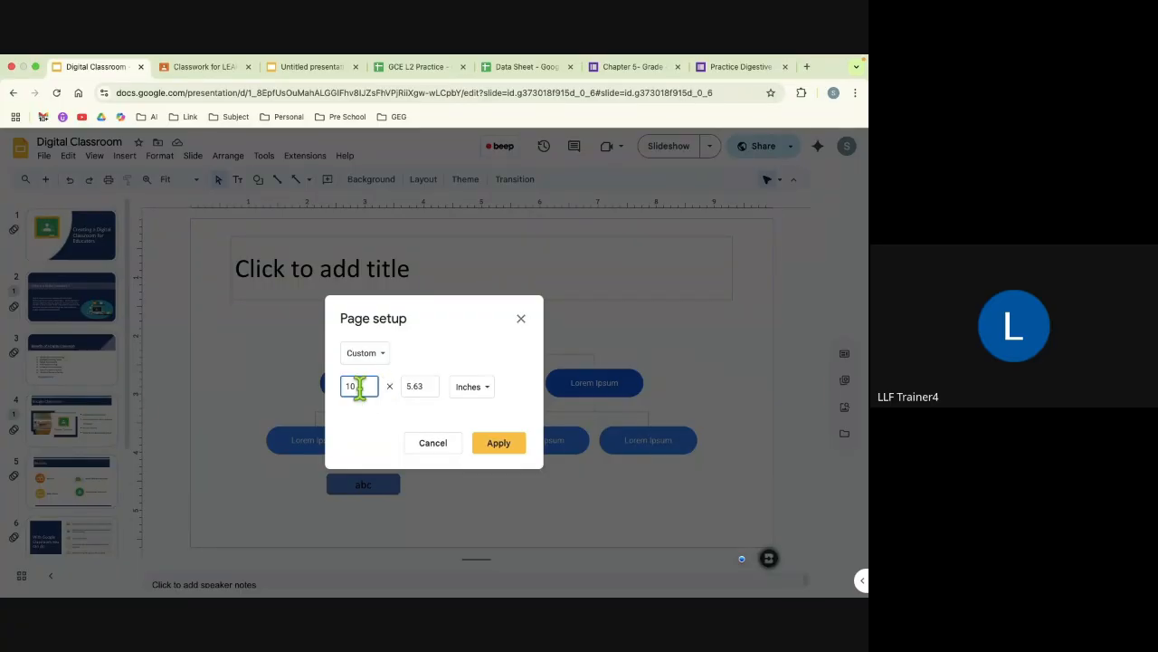
pyautogui.press('BackSpace')
pyautogui.press('BackSpace')
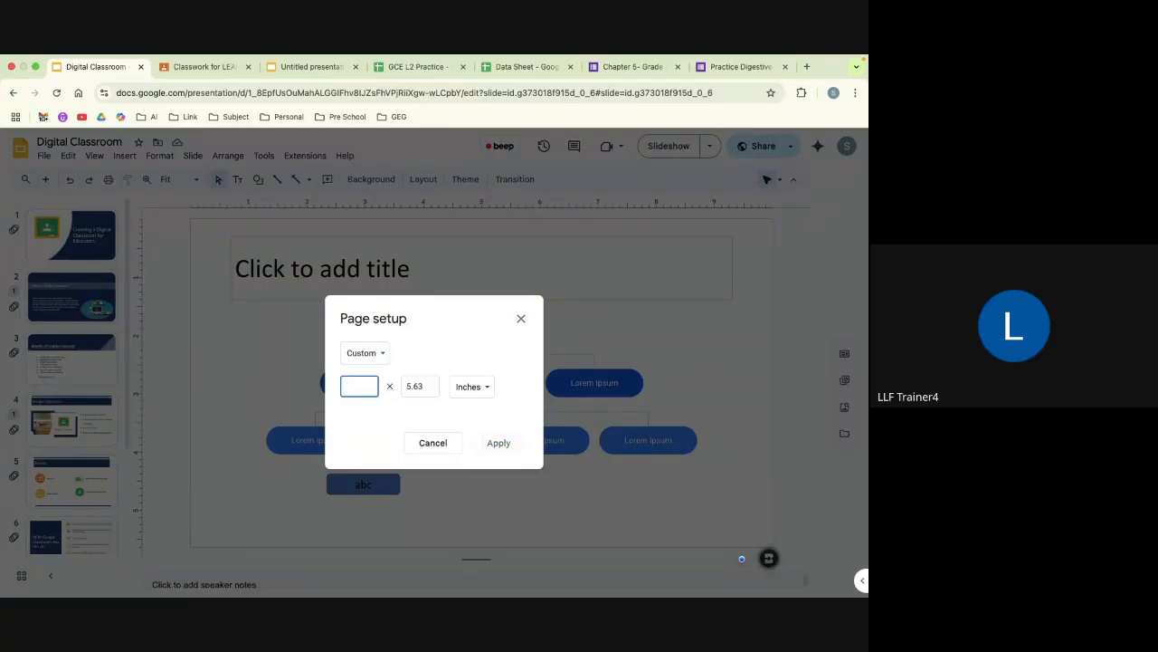
pyautogui.write('3')
pyautogui.click(426, 386)
pyautogui.press('BackSpace')
pyautogui.press('BackSpace')
pyautogui.press('BackSpace')
pyautogui.press('BackSpace')
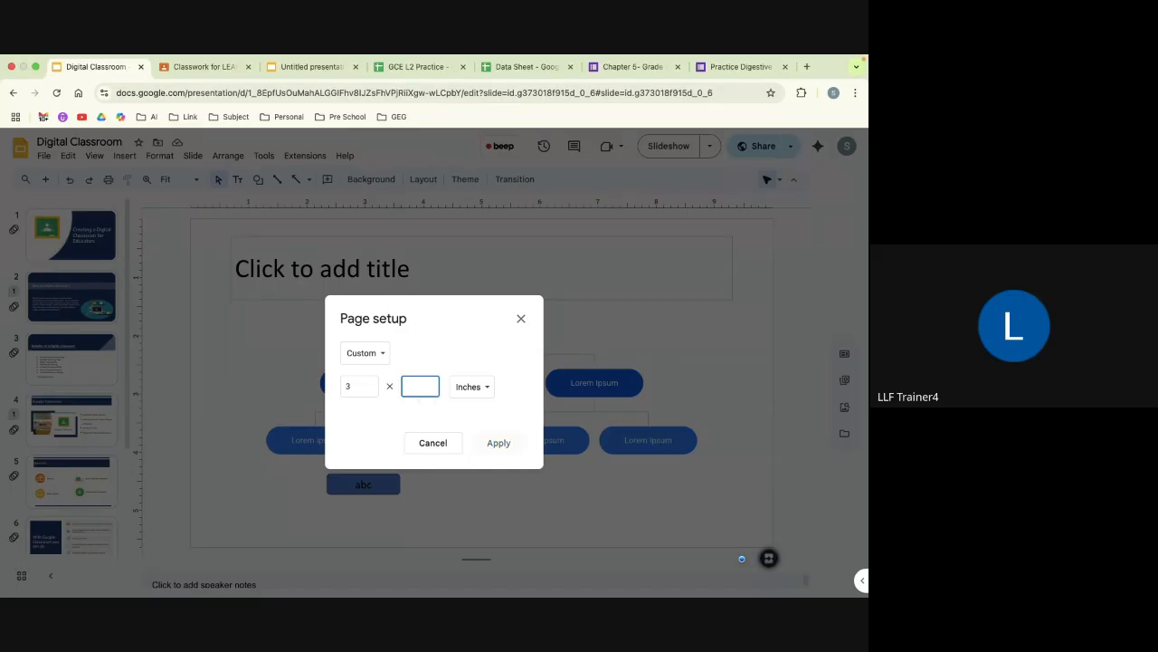
pyautogui.write('4')
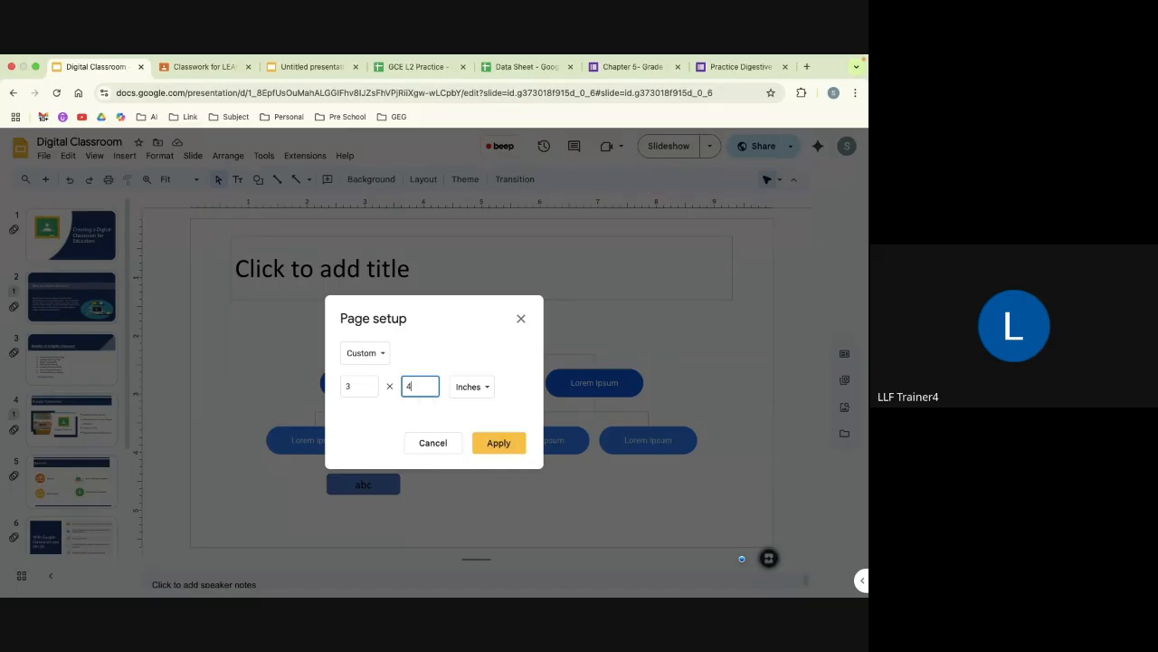
pyautogui.click(499, 443)
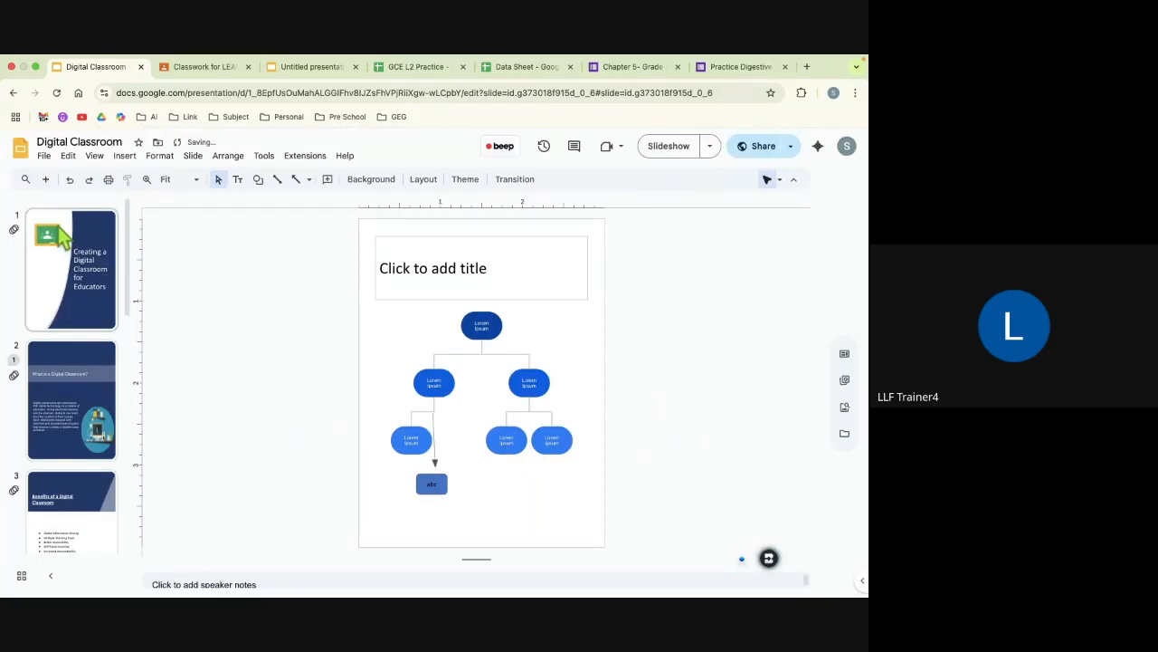
pyautogui.scroll(-10, 79, 371)
pyautogui.scroll(10, 79, 370)
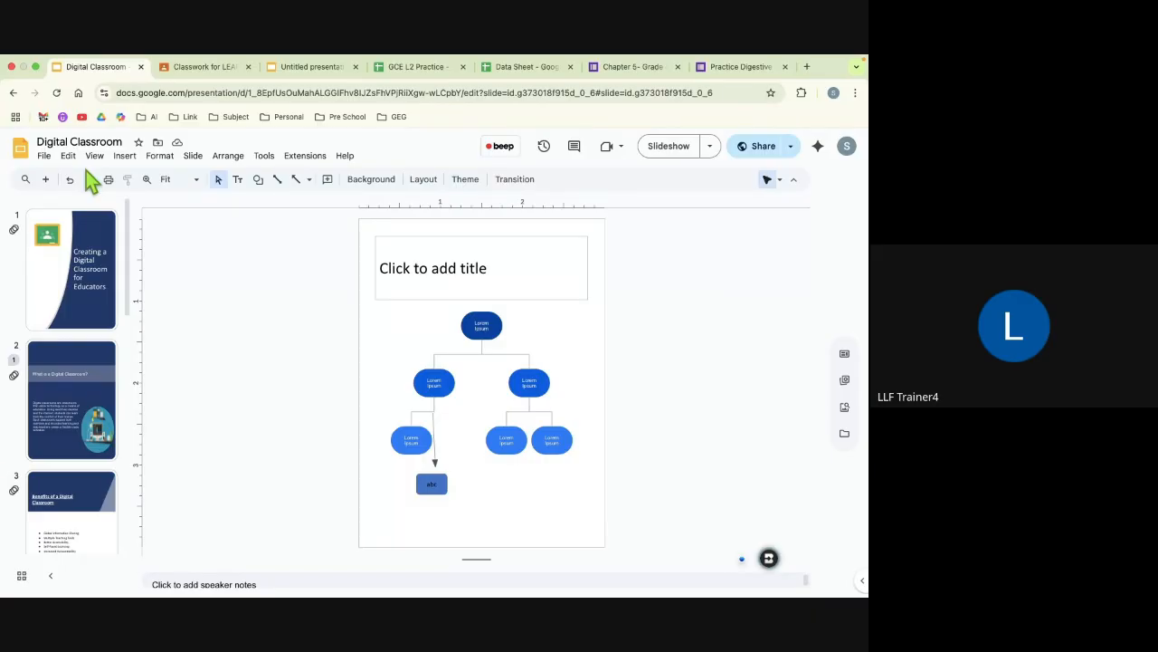
# Step: Open the Publish to the web settings and choose to auto-advance slides every 3 seconds
pyautogui.click(44, 157)
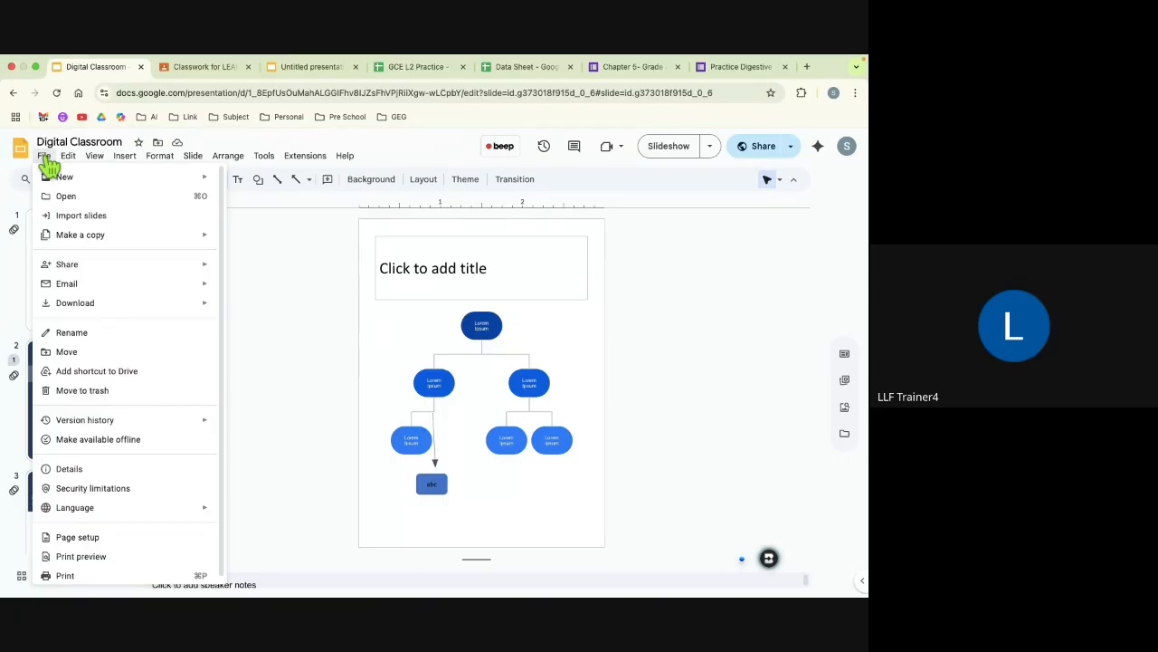
pyautogui.moveTo(68, 268)
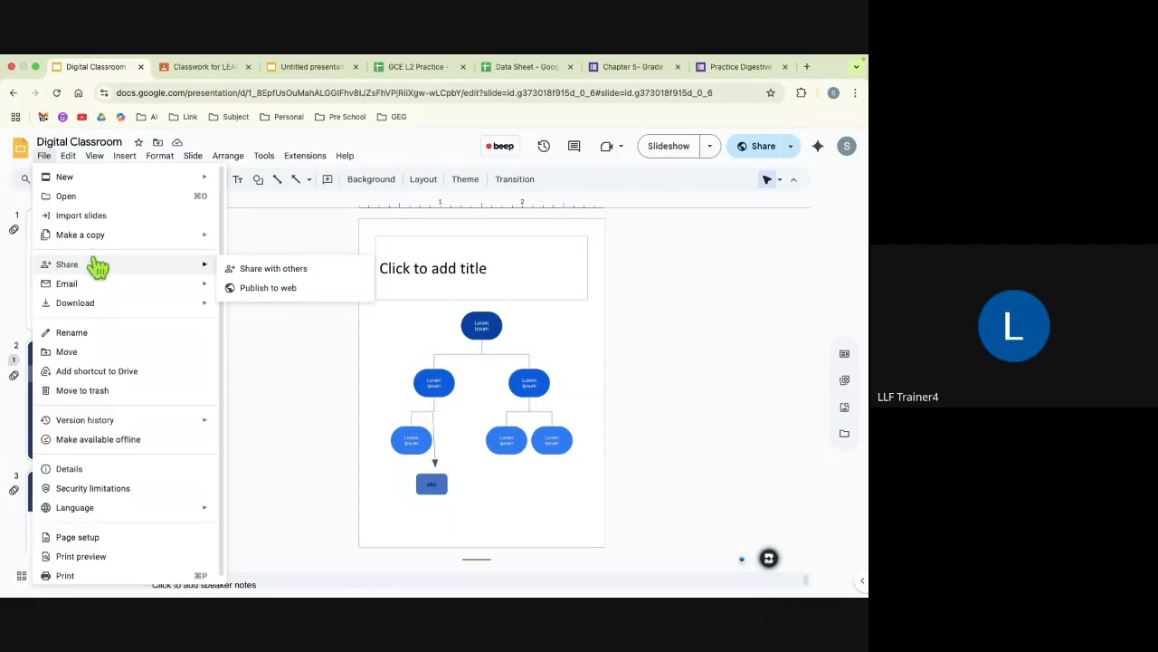
pyautogui.click(255, 290)
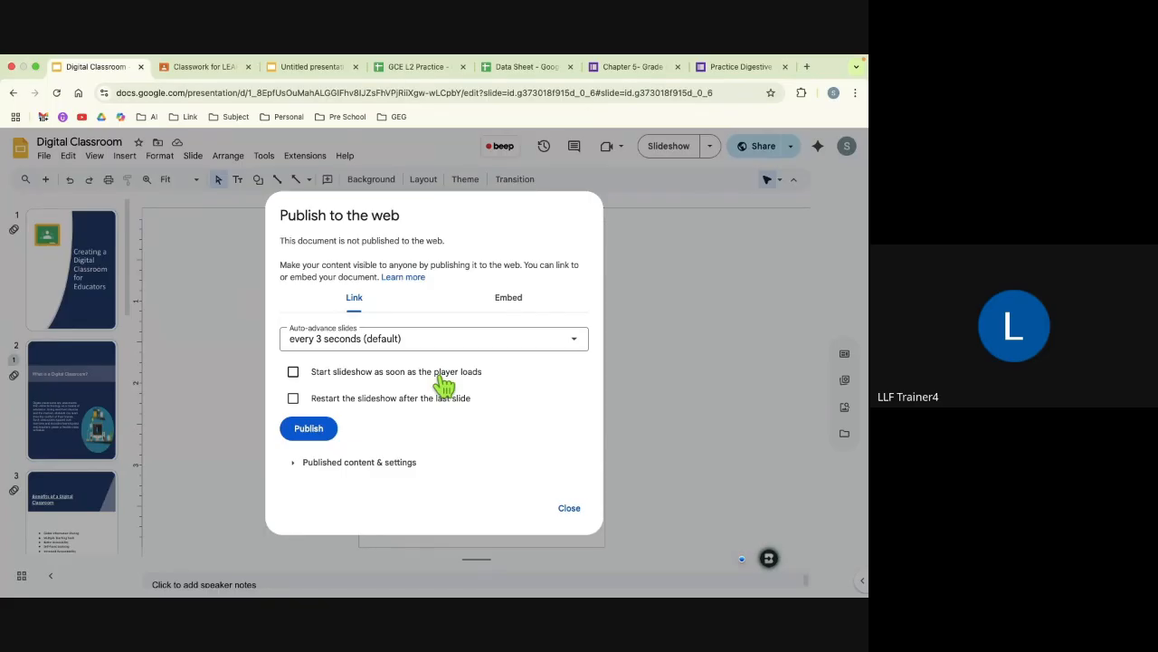
pyautogui.click(389, 346)
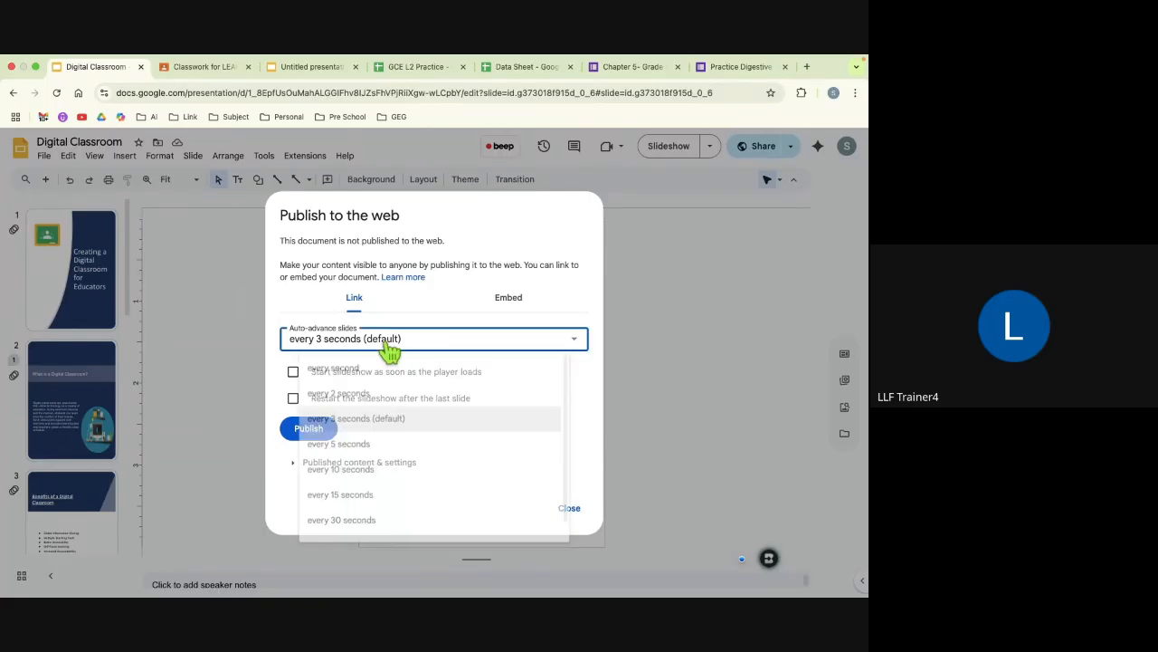
pyautogui.click(380, 428)
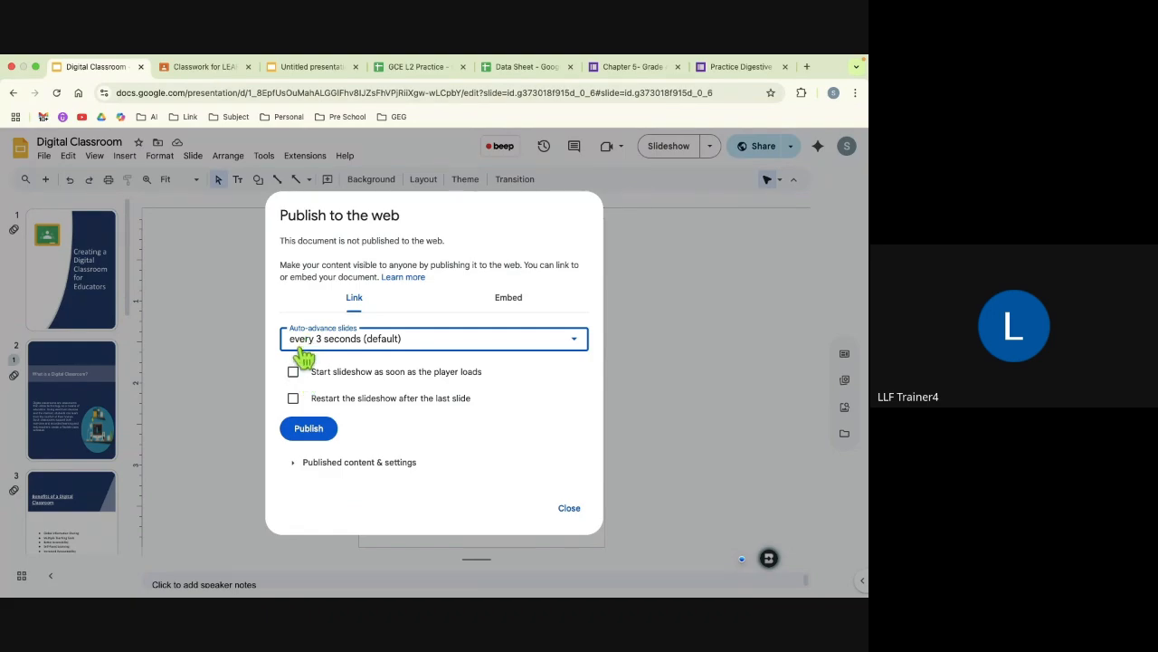
# Step: Enable restarting after the last slide and starting on player load, request publishing, cancel it and close the settings
pyautogui.click(294, 399)
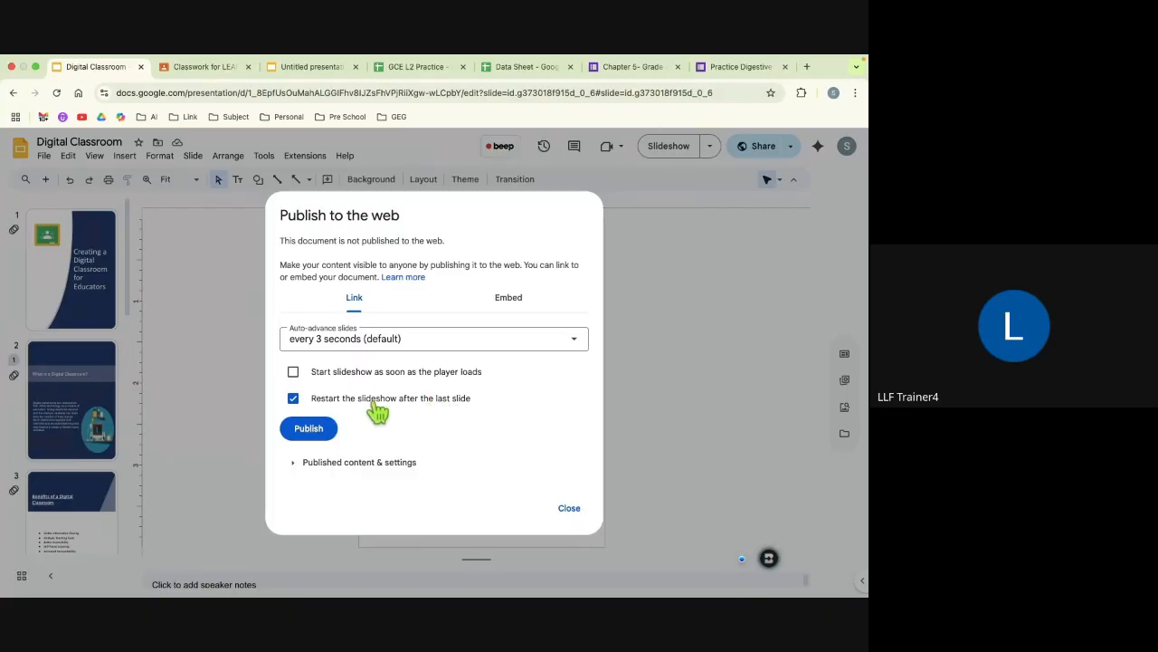
pyautogui.click(292, 372)
pyautogui.click(313, 432)
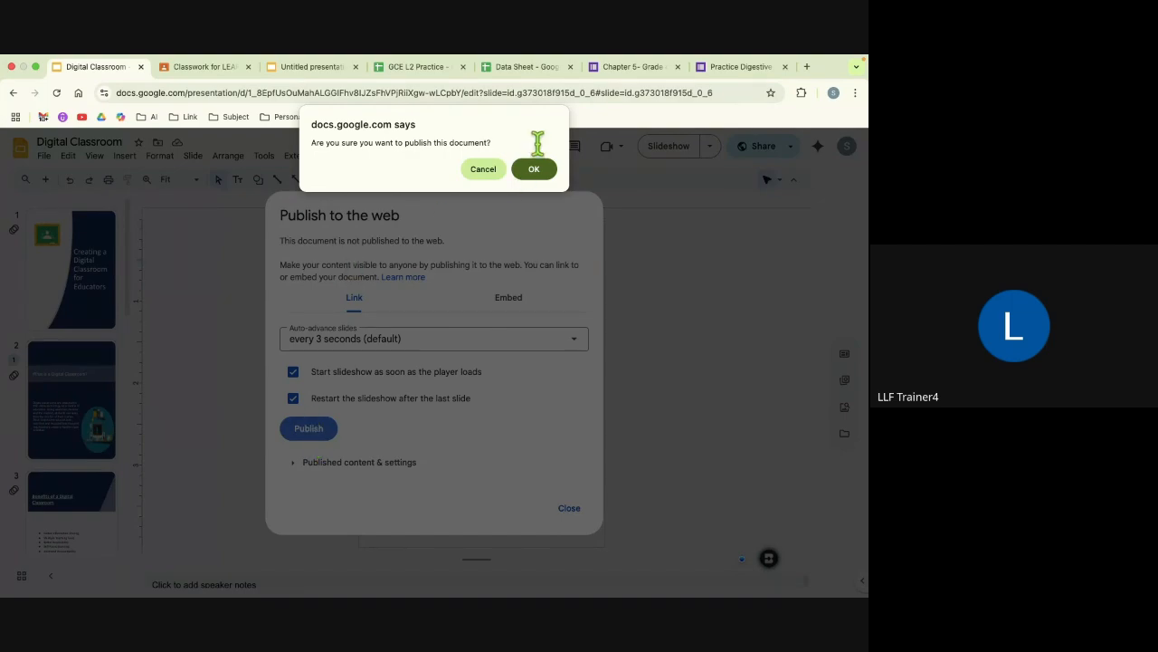
pyautogui.click(483, 172)
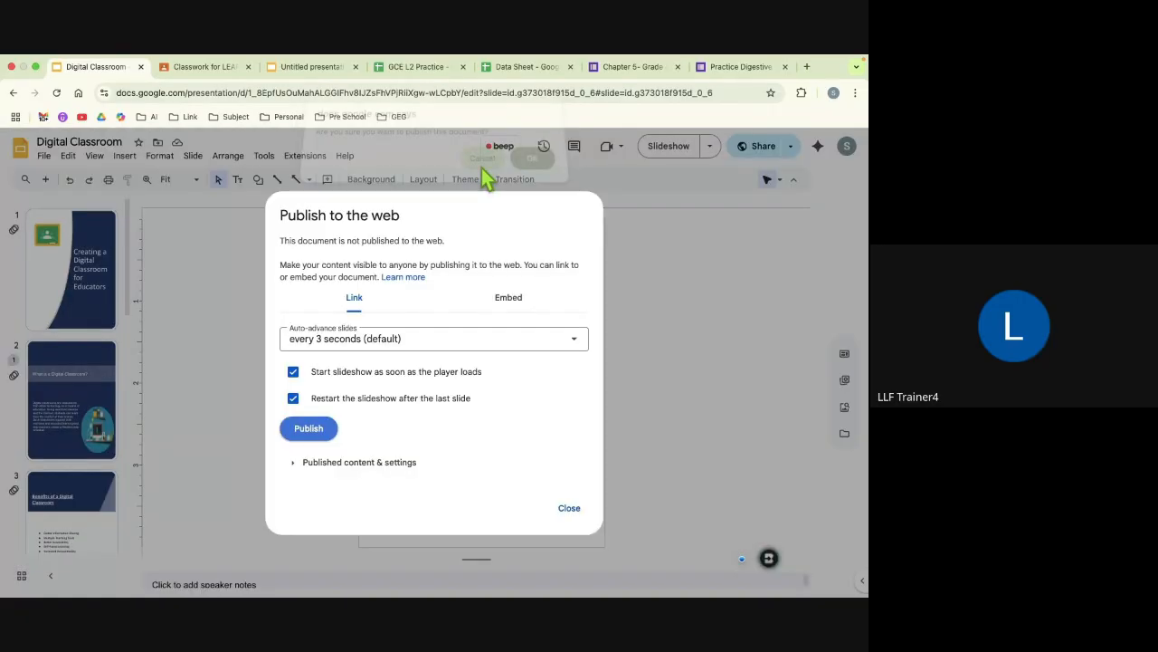
pyautogui.click(570, 513)
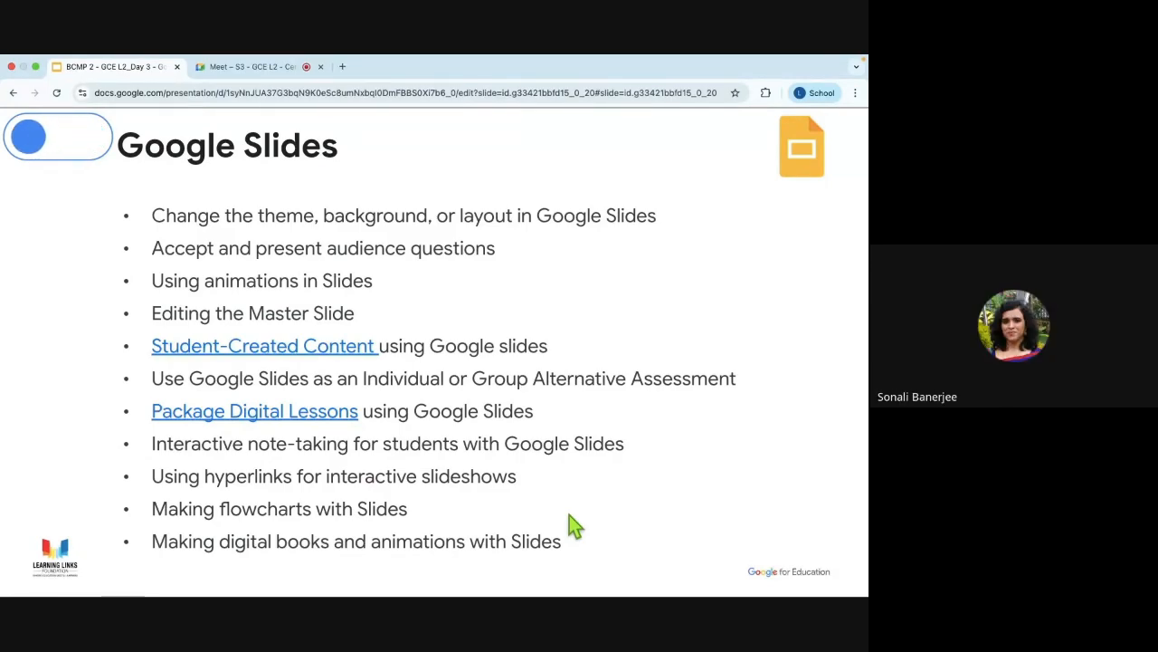
# Step: Return to the Digital Classroom presentation and view its sharing choices, including Publish to web
pyautogui.hotkey('ctrl', 'Left')
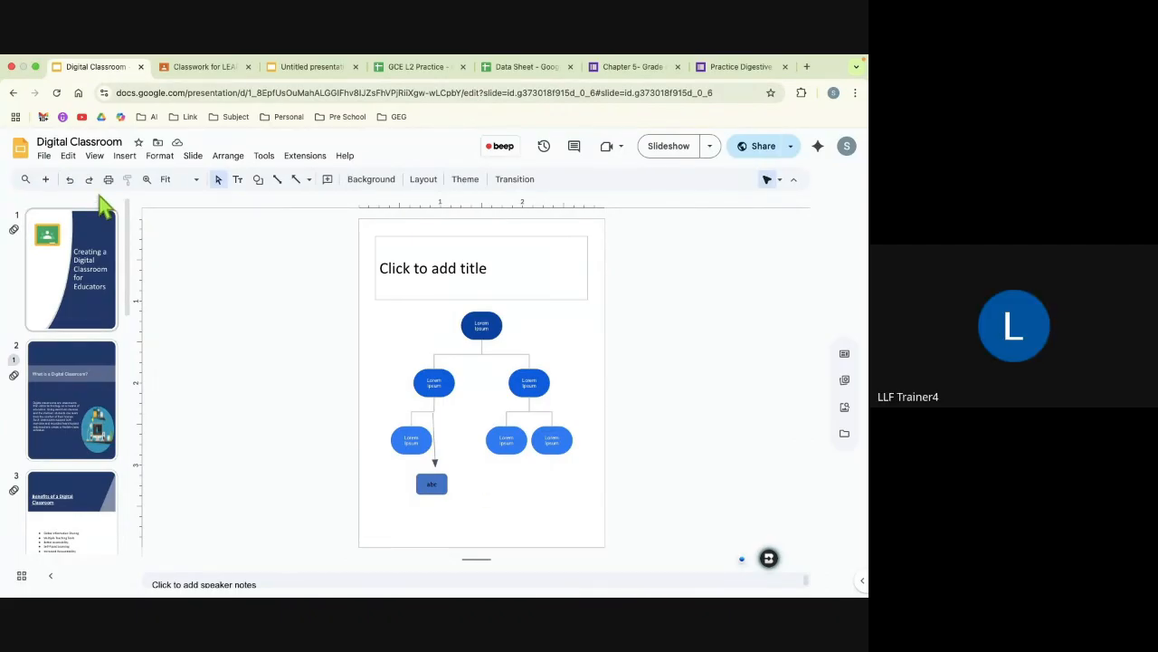
pyautogui.click(44, 159)
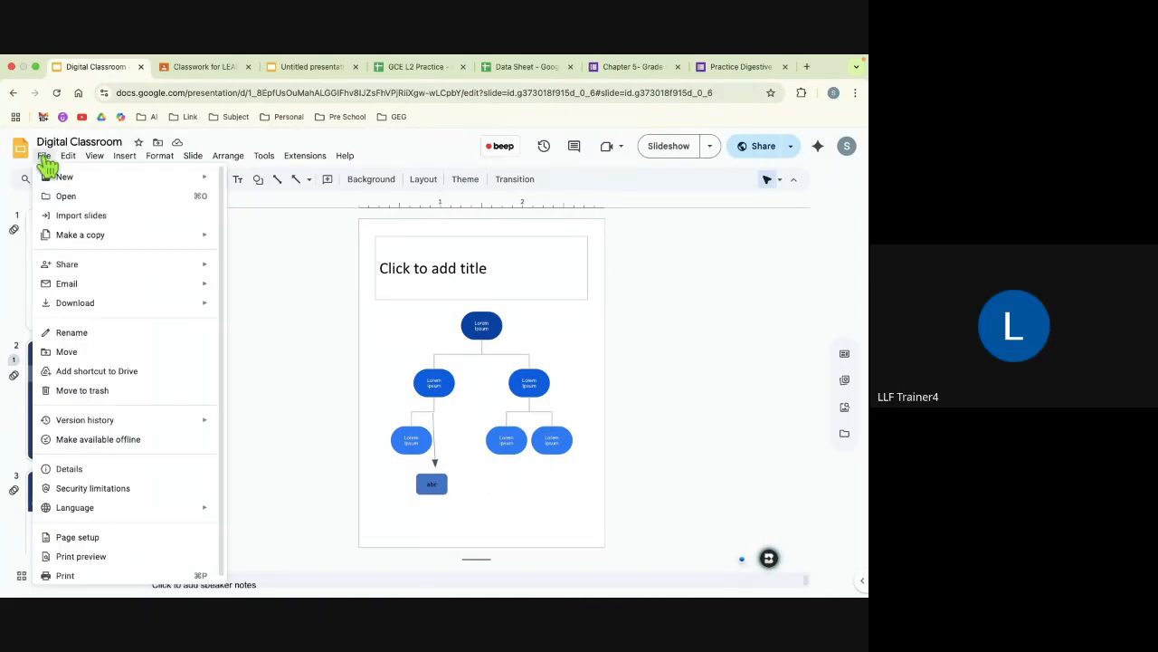
pyautogui.moveTo(65, 266)
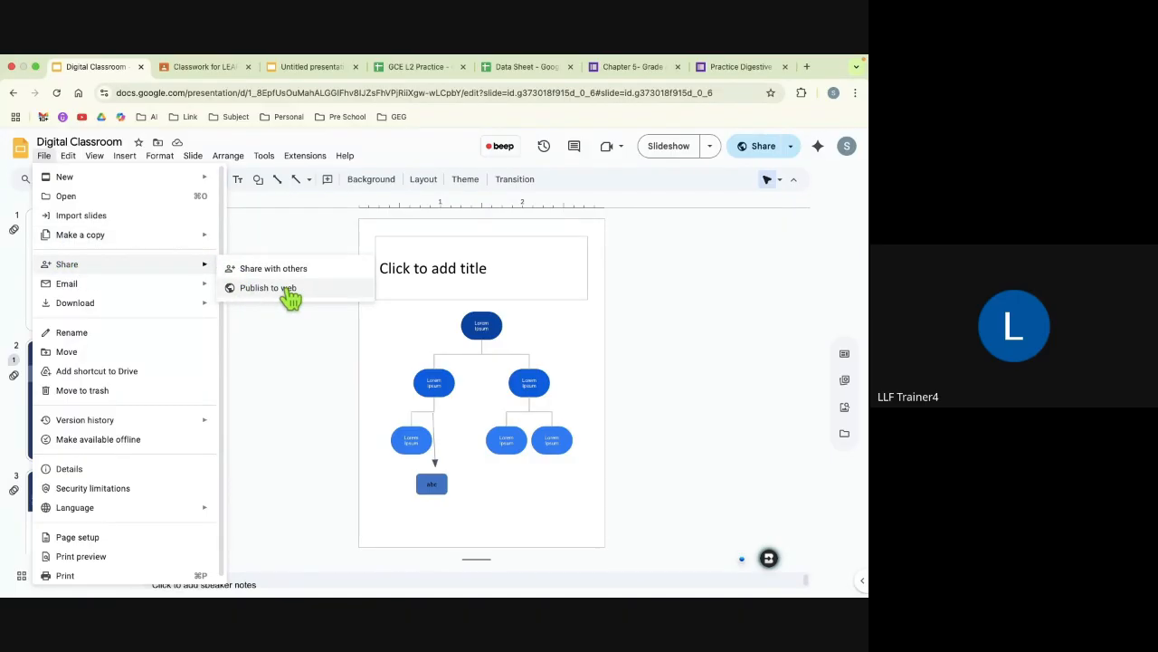
pyautogui.click(286, 360)
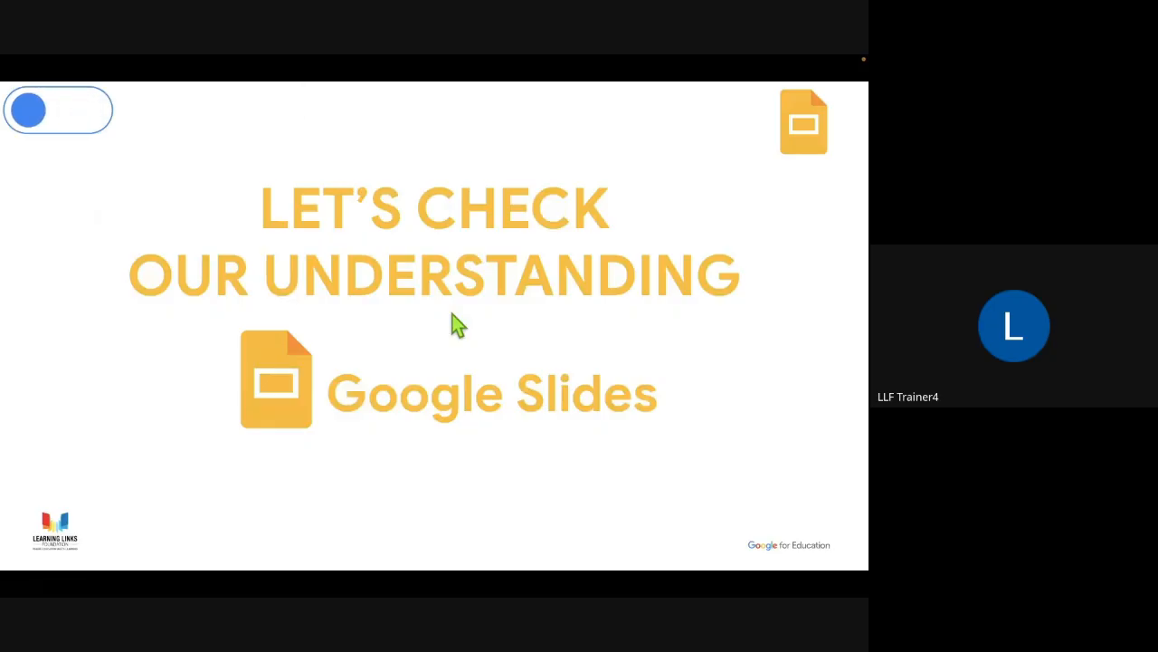
# Step: Advance the training slideshow to the MCQ-1 question slide
pyautogui.press('Right')
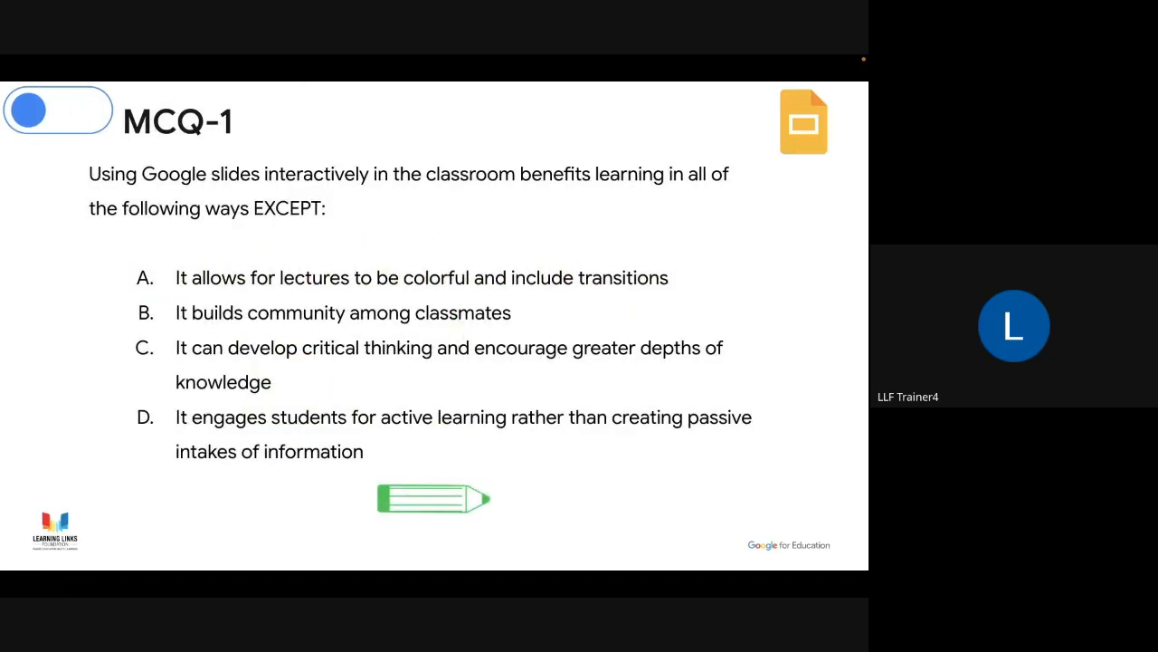
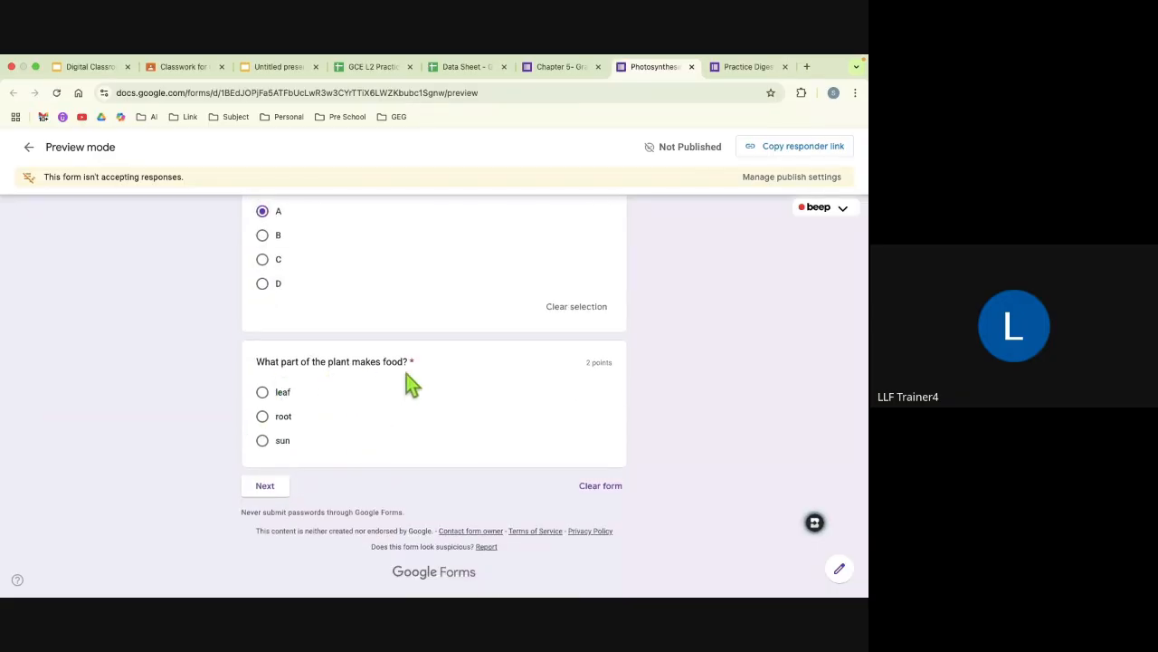
# Step: Answer the plant-food question with leaf in the Photosynthesis preview and continue to look through the Advance Questions section
pyautogui.click(262, 392)
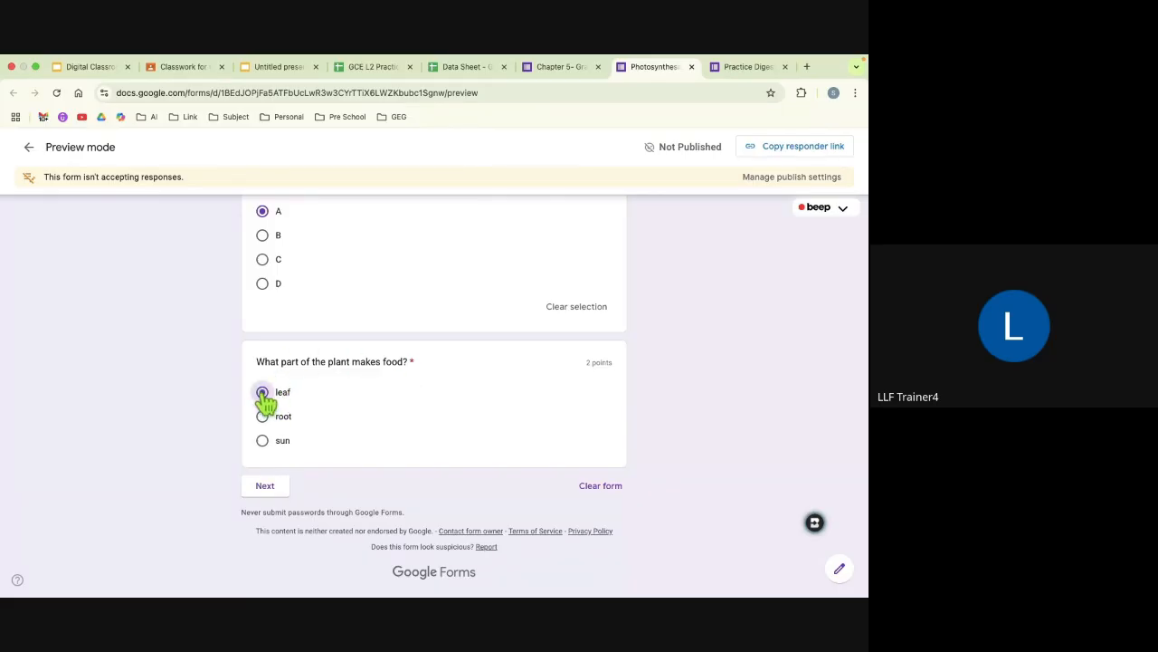
pyautogui.click(264, 488)
pyautogui.scroll(-1, 319, 486)
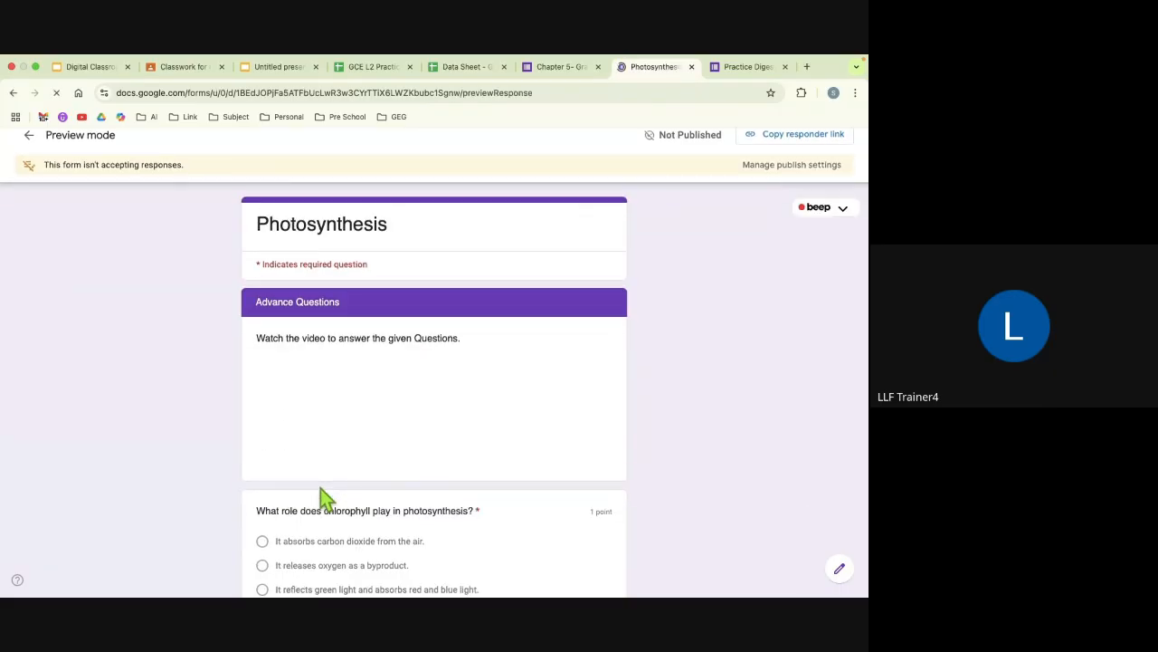
pyautogui.scroll(-15, 306, 475)
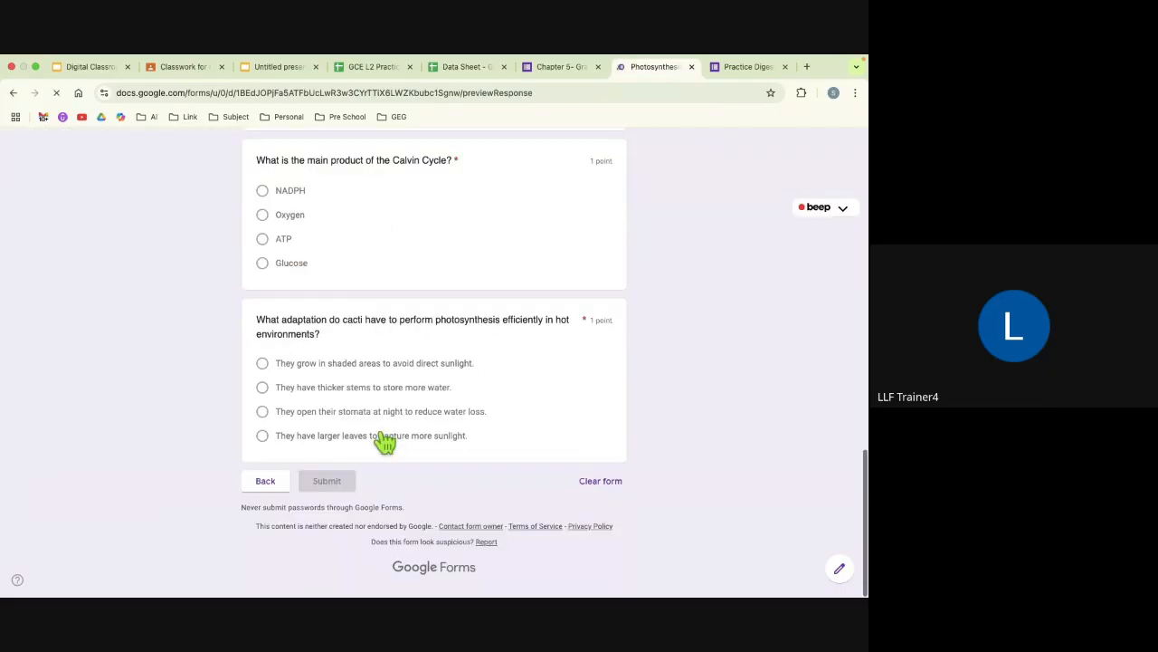
# Step: Return to the first section, change the plant-food answer to root and continue to view the Basic Level section
pyautogui.click(270, 485)
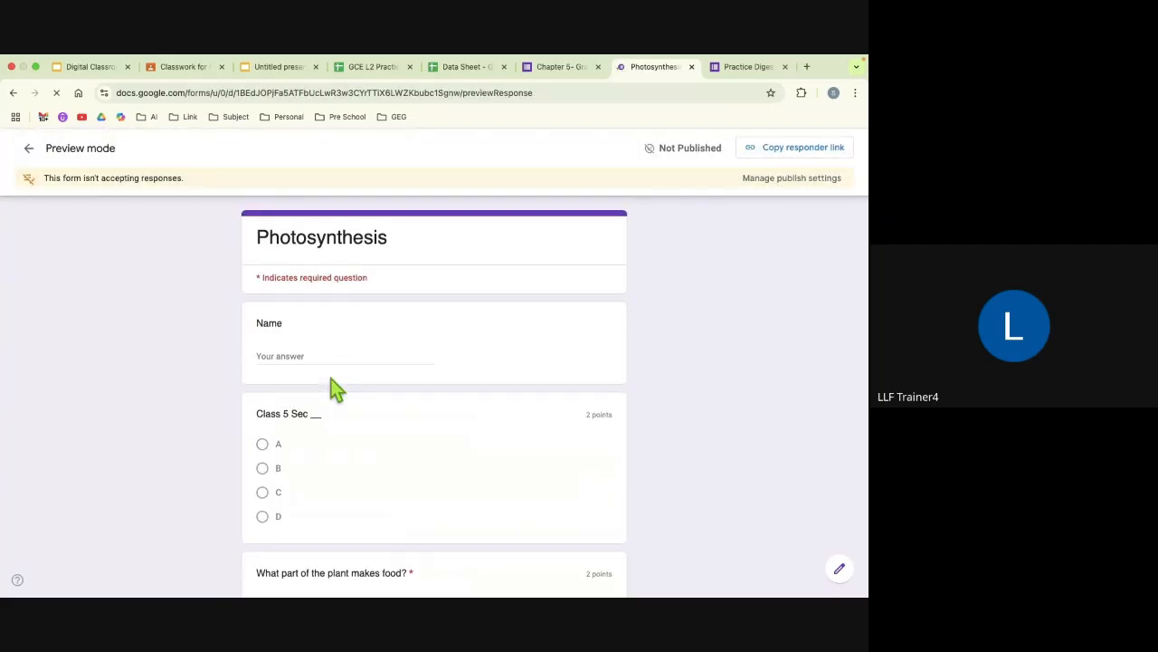
pyautogui.scroll(-5, 330, 385)
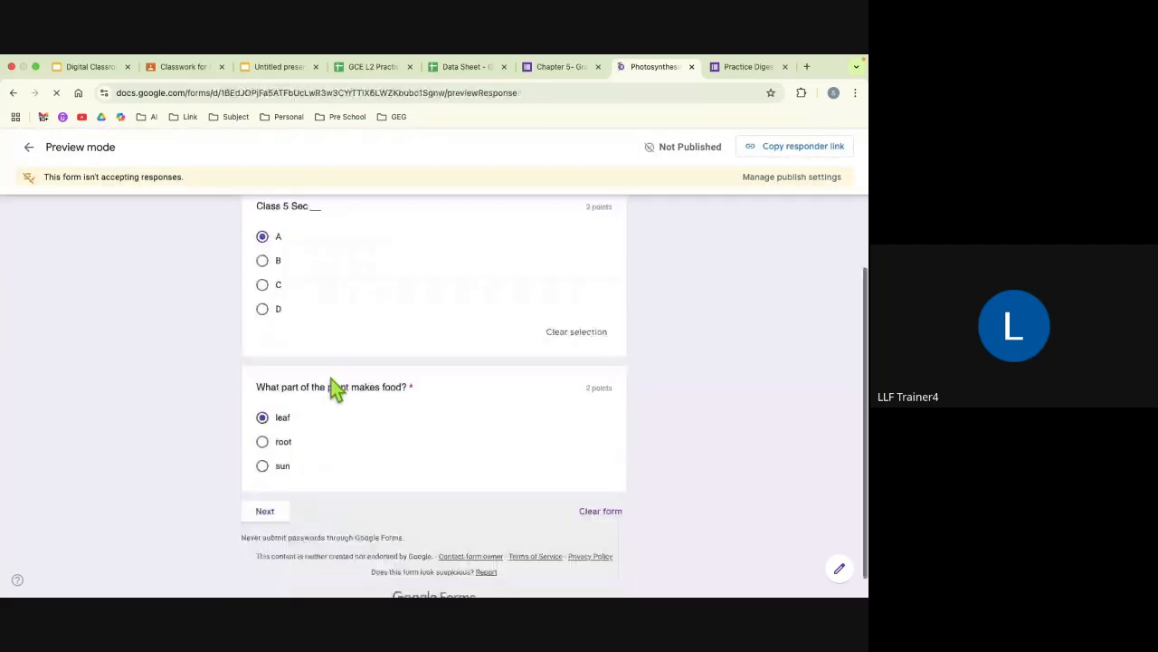
pyautogui.click(264, 429)
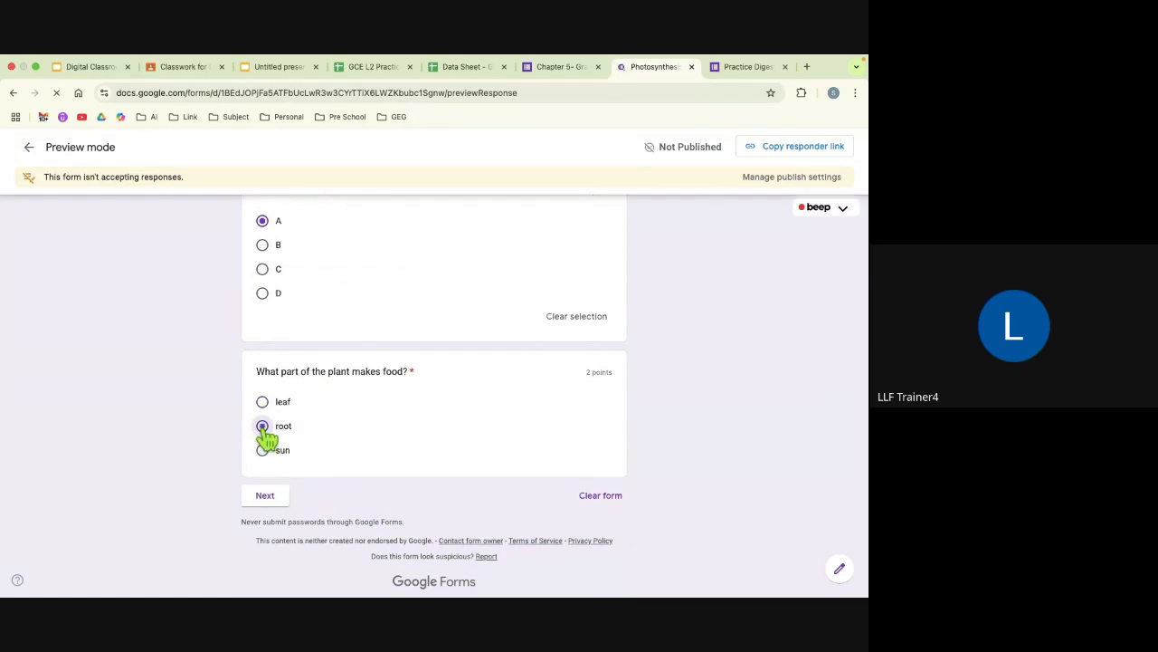
pyautogui.click(268, 498)
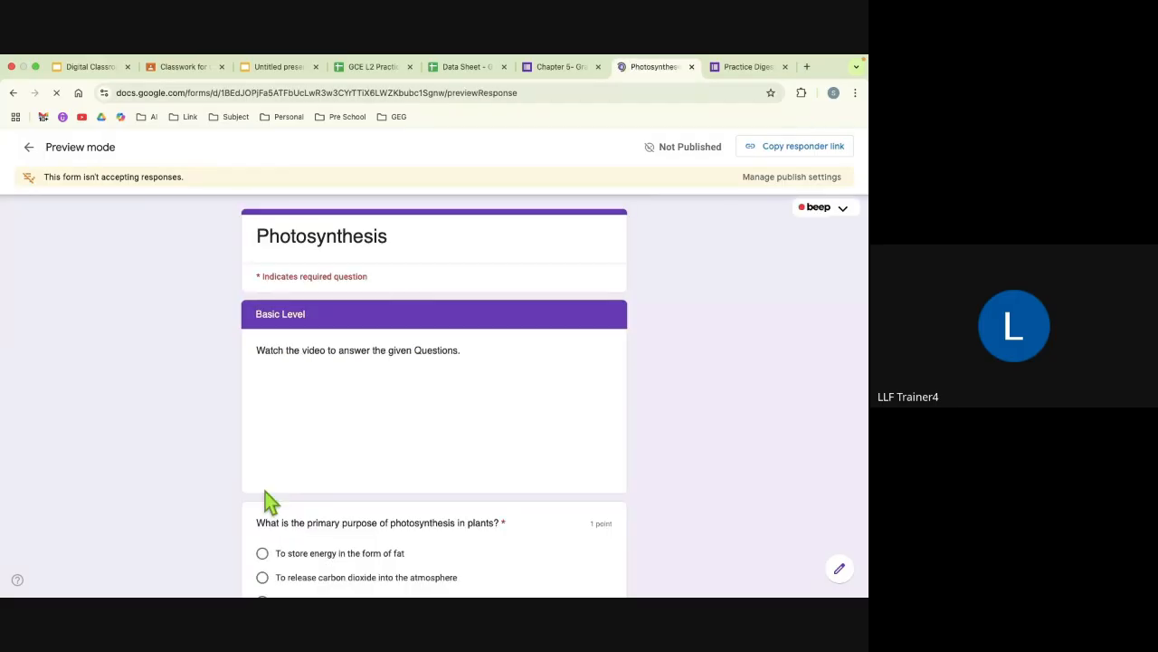
pyautogui.scroll(-3, 305, 314)
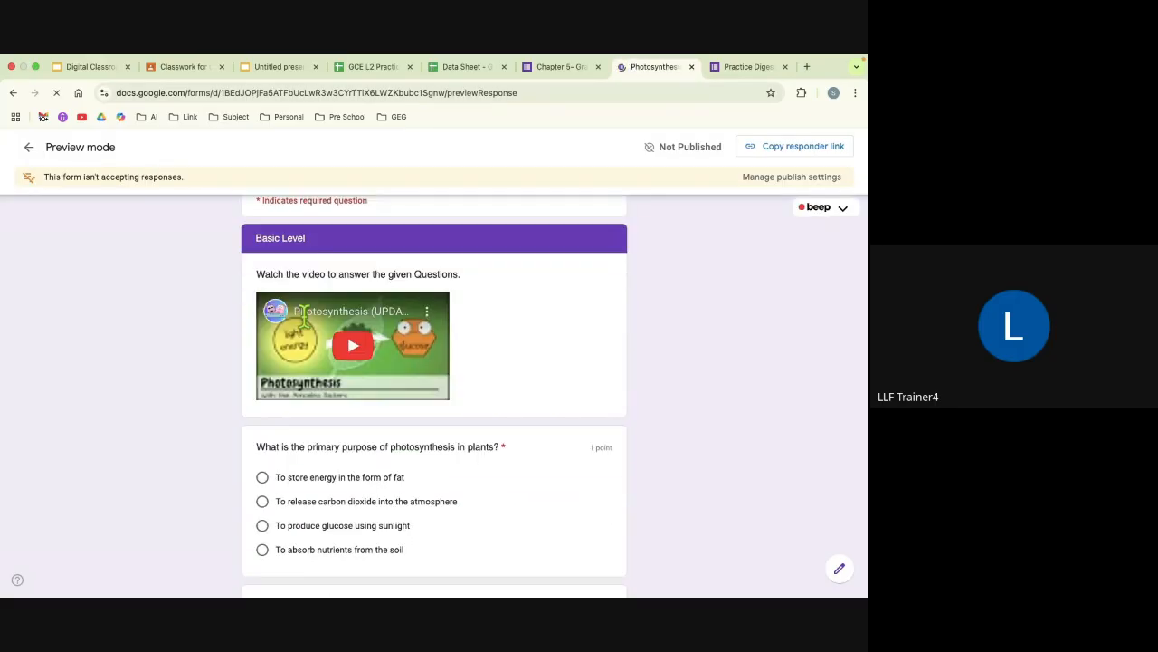
pyautogui.scroll(-5, 305, 317)
pyautogui.scroll(10, 308, 328)
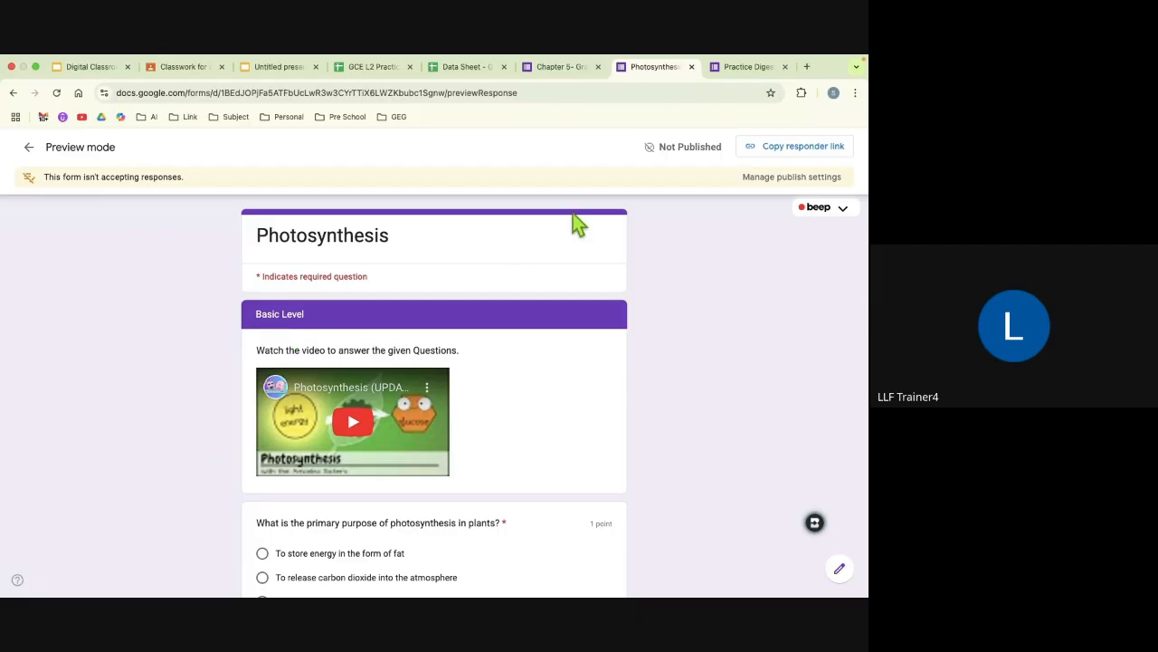
# Step: Switch to the Practice Digestive System form, dismiss the upgrade notice and review its opening questions
pyautogui.click(740, 72)
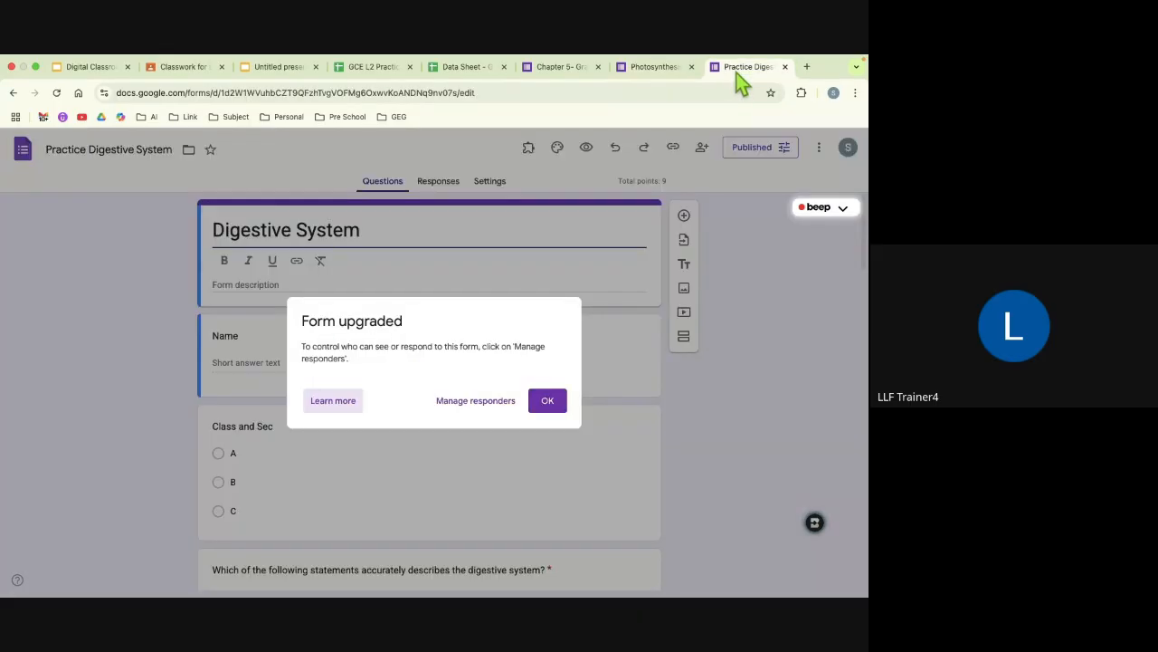
pyautogui.click(545, 403)
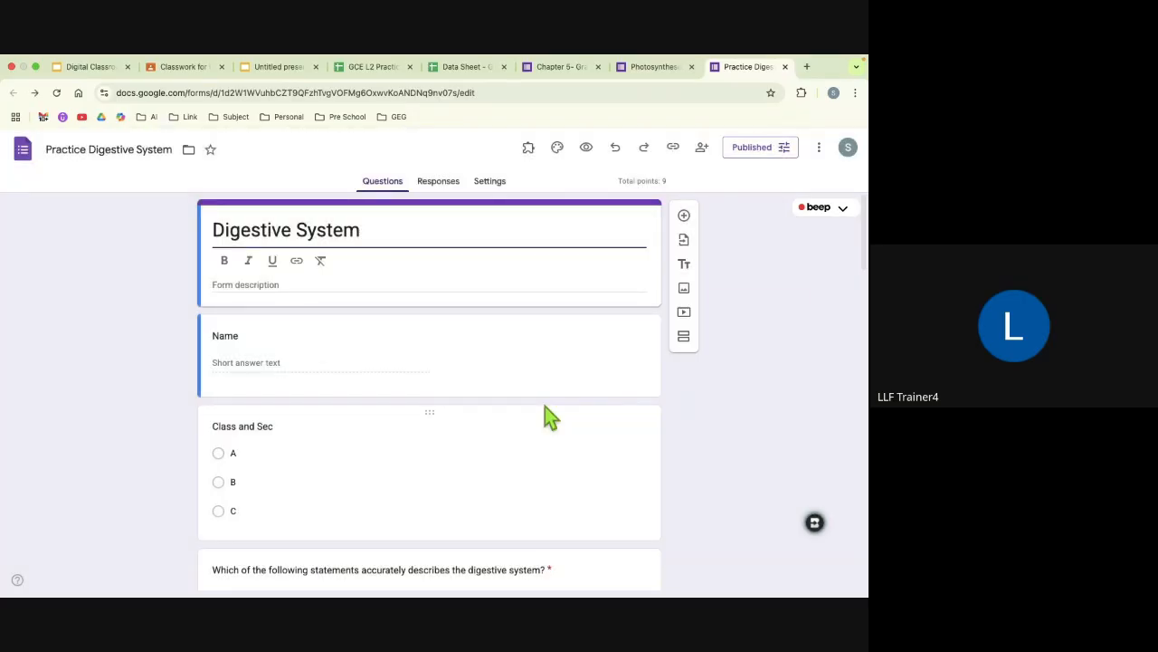
pyautogui.scroll(-2, 550, 463)
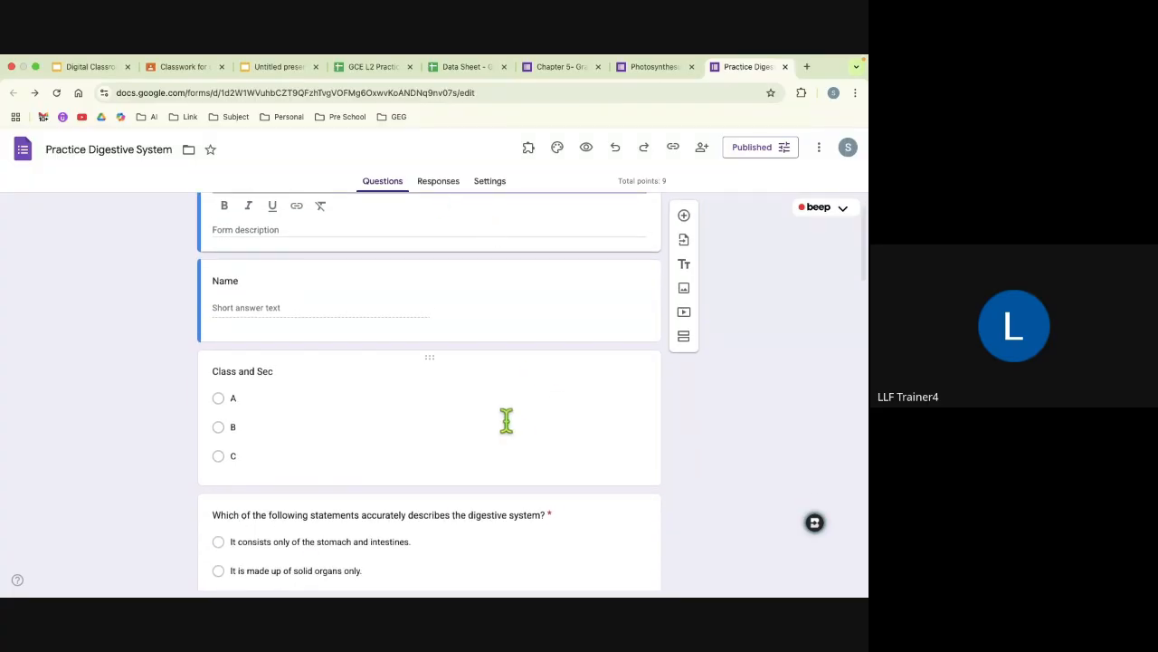
pyautogui.scroll(-3, 507, 419)
pyautogui.scroll(2, 507, 419)
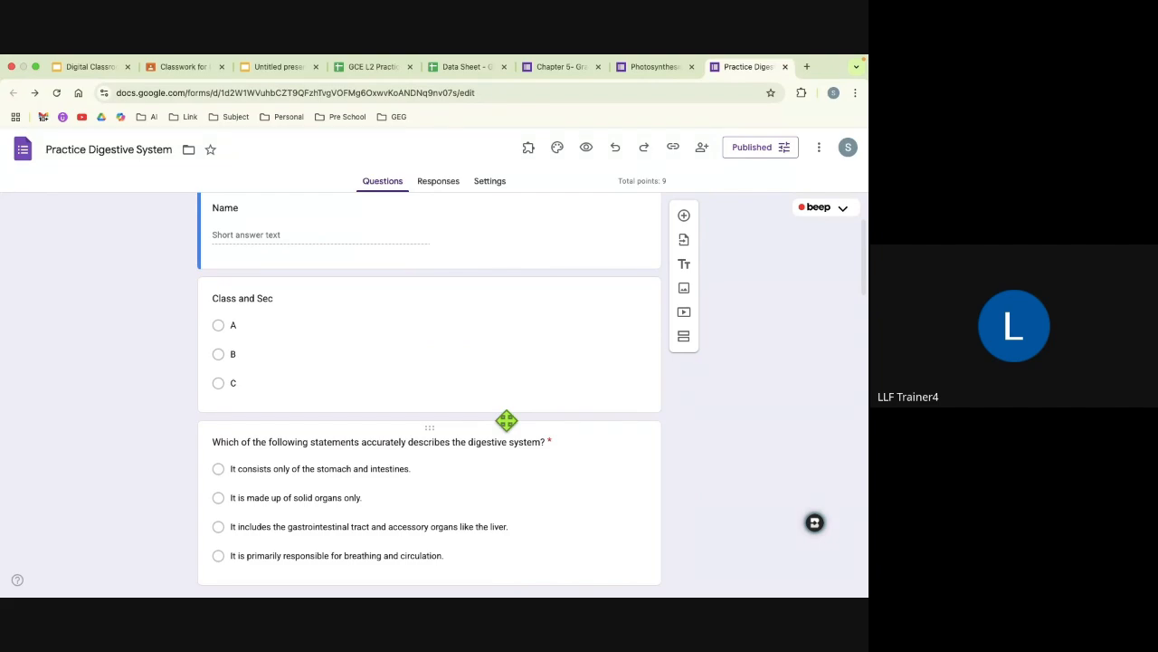
pyautogui.scroll(-3, 488, 420)
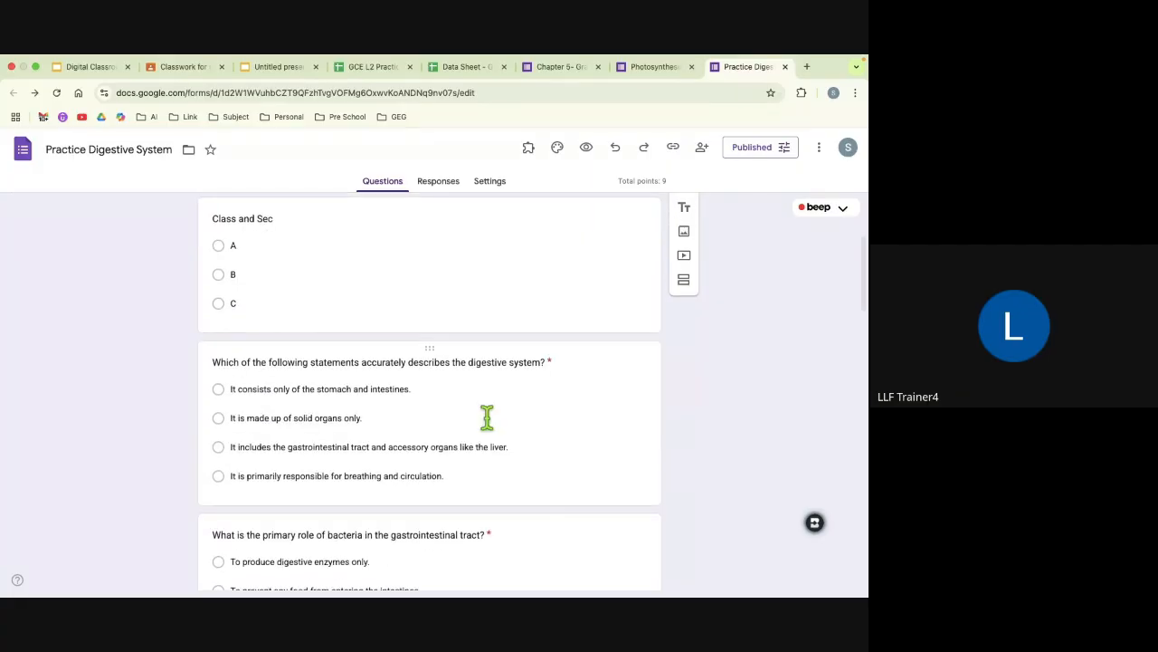
pyautogui.scroll(3, 364, 323)
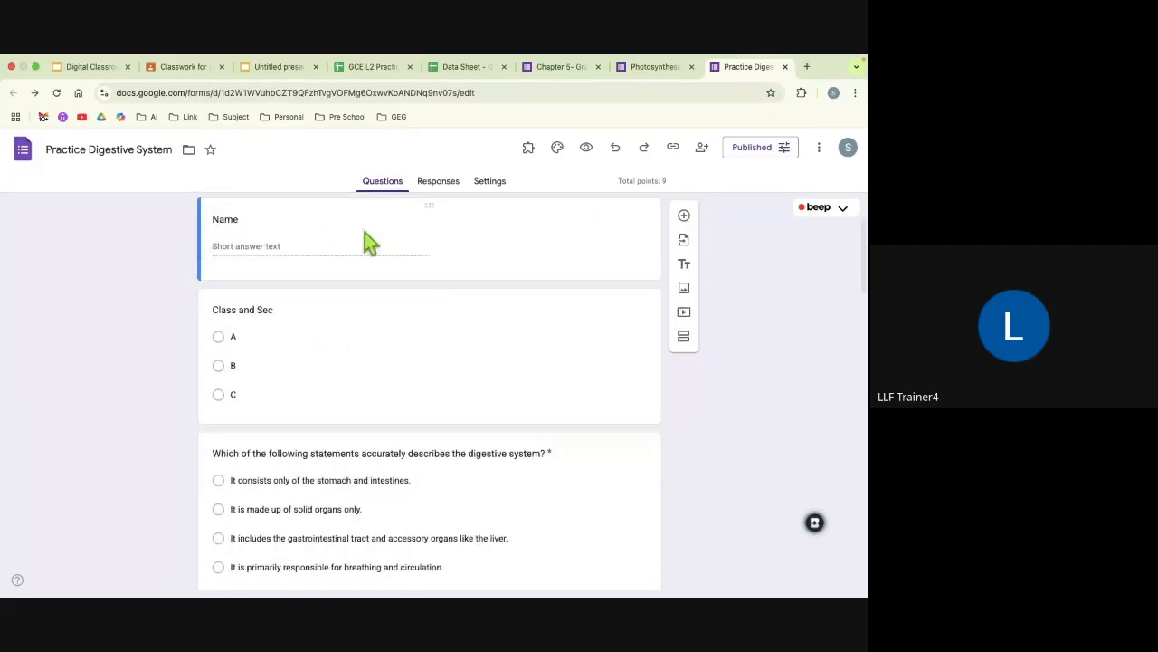
pyautogui.scroll(-3, 309, 331)
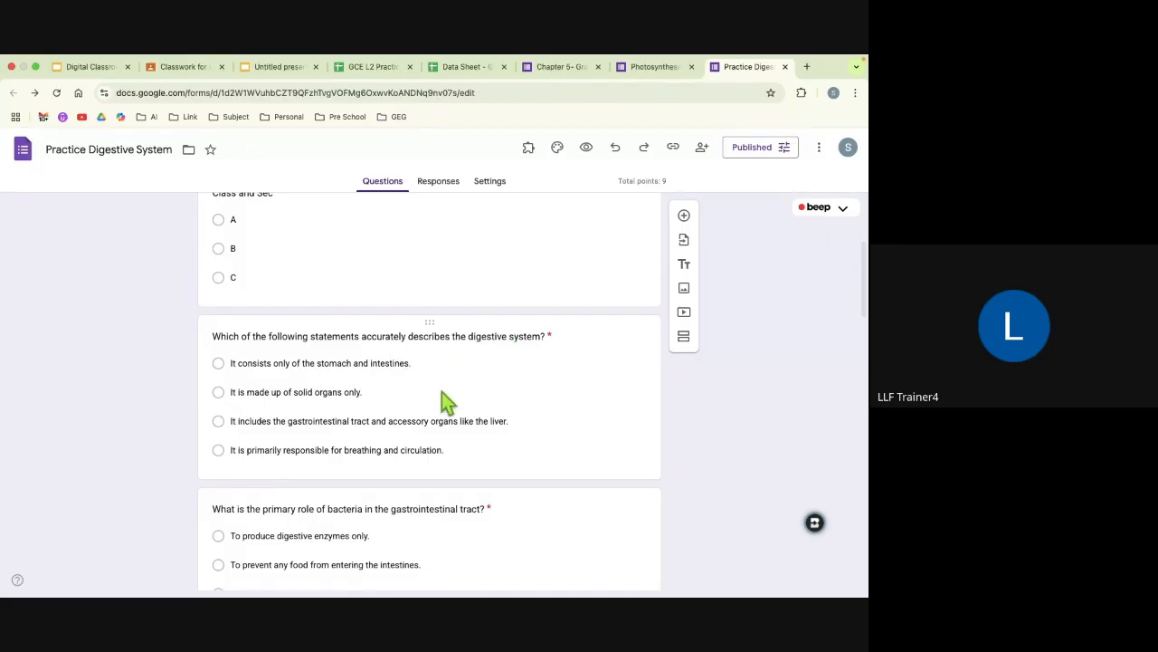
pyautogui.scroll(-1, 413, 393)
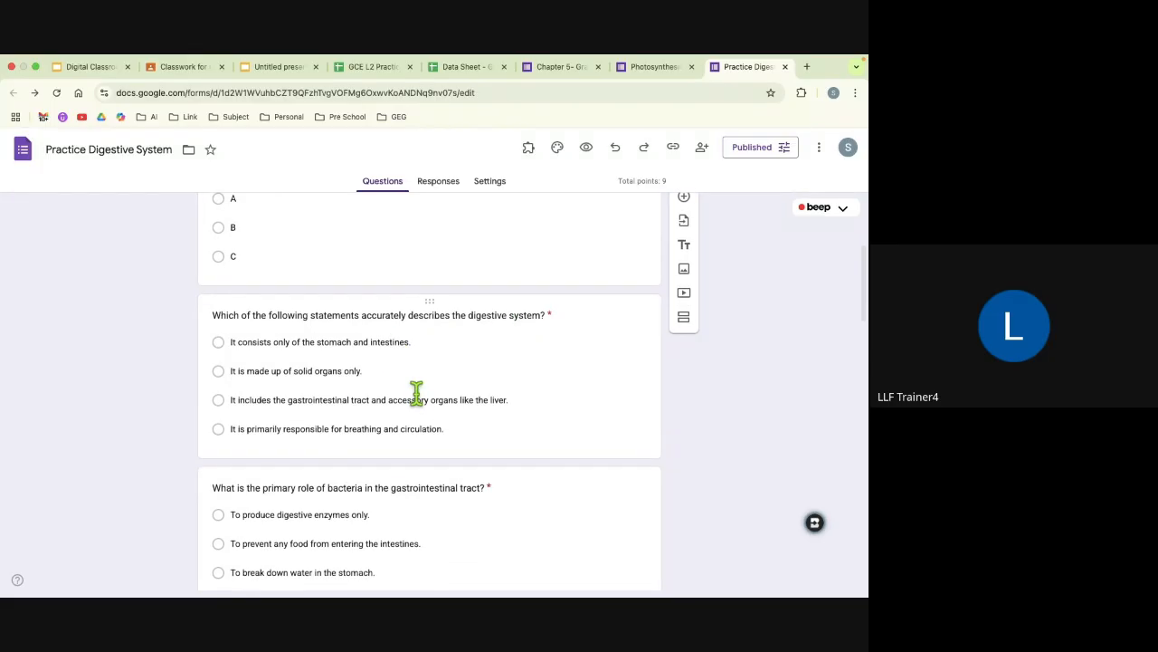
# Step: Add a new section directly after the question on which statement accurately describes the digestive system
pyautogui.click(392, 331)
pyautogui.scroll(-2, 365, 408)
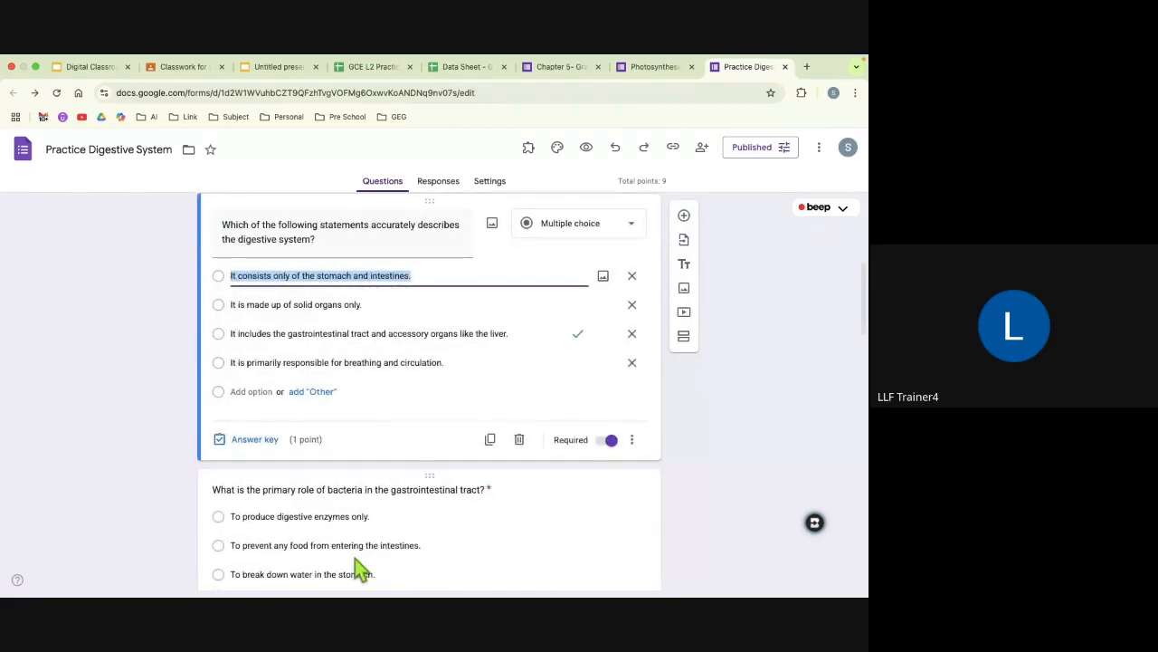
pyautogui.click(562, 394)
pyautogui.scroll(1, 562, 393)
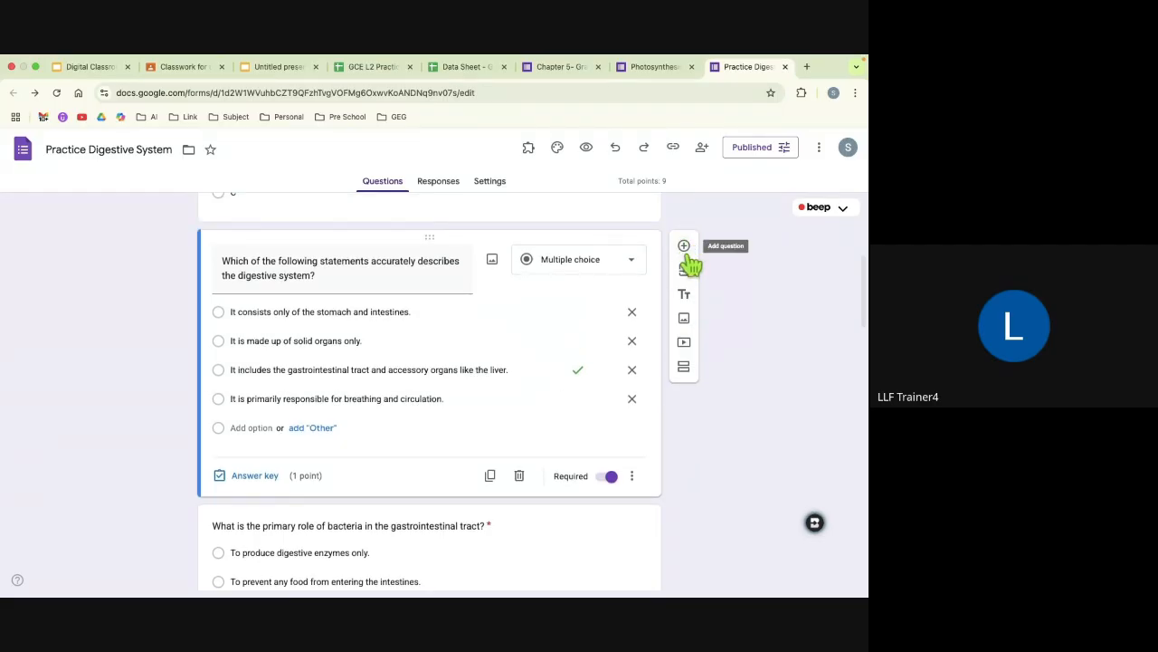
pyautogui.click(685, 368)
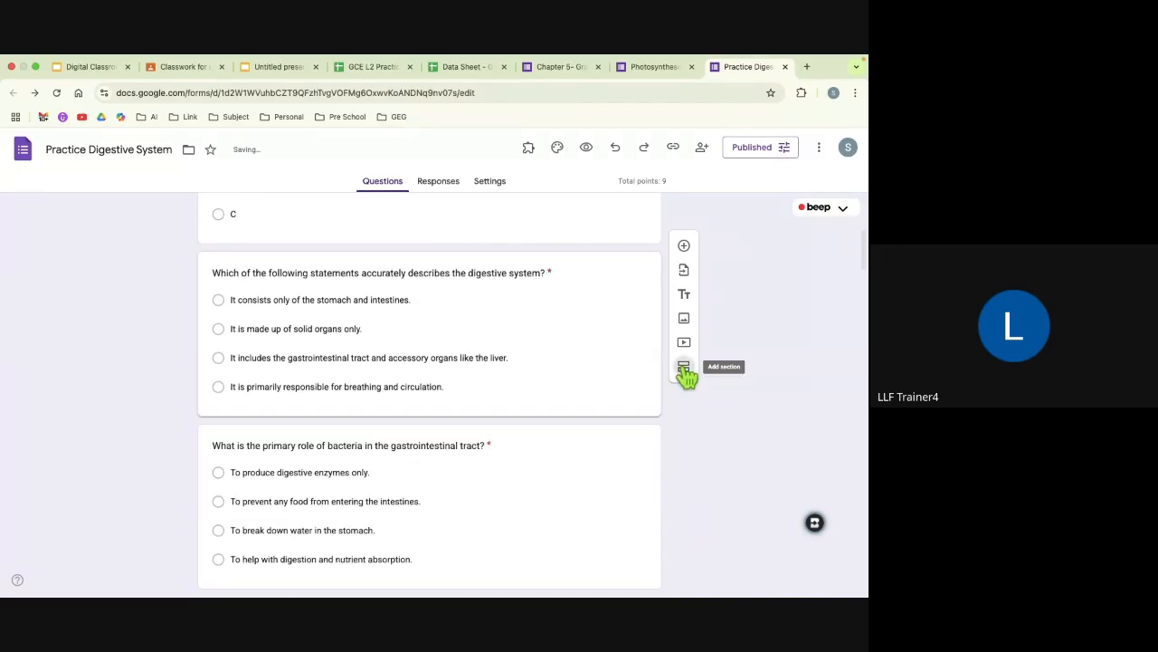
# Step: Replace the title of section 2 with "Basic Level"
pyautogui.scroll(-2, 591, 412)
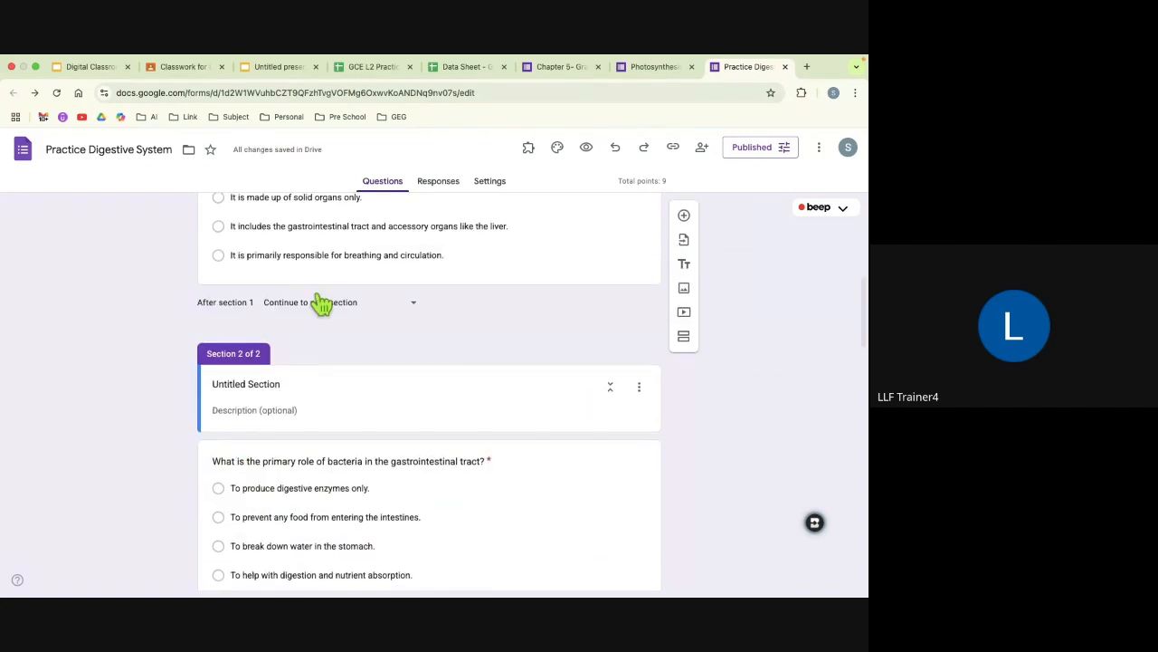
pyautogui.scroll(-1, 359, 371)
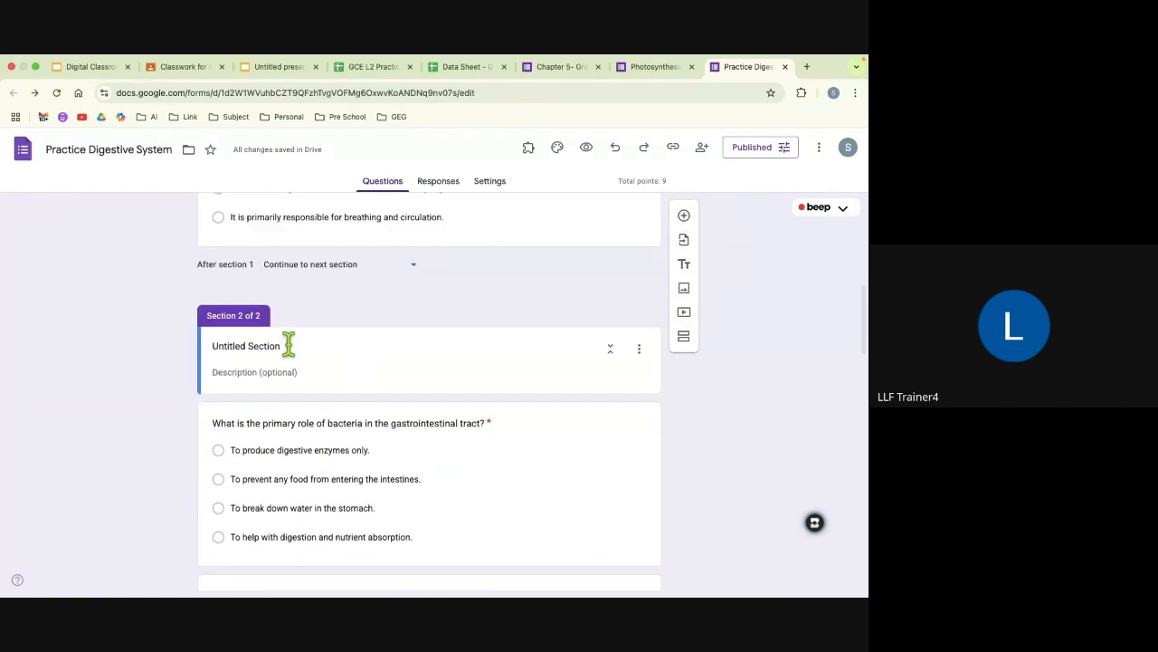
pyautogui.click(288, 344)
pyautogui.press('BackSpace')
pyautogui.press('BackSpace')
pyautogui.press('BackSpace')
pyautogui.press('BackSpace')
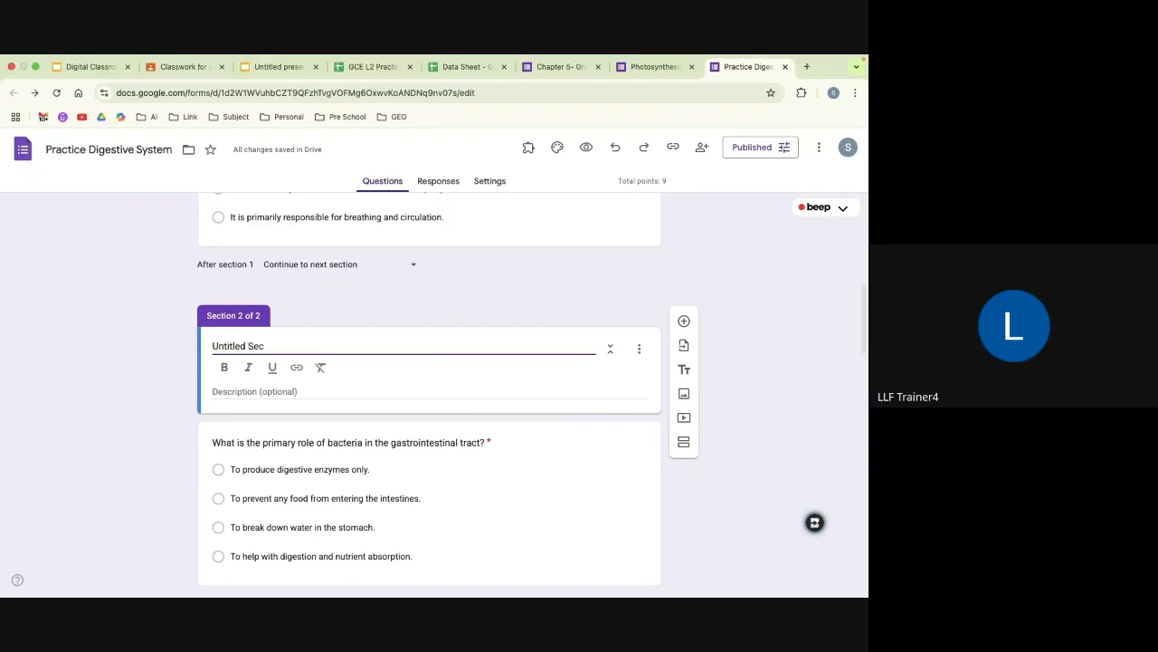
pyautogui.press('BackSpace')
pyautogui.press('BackSpace')
pyautogui.press('BackSpace')
pyautogui.press('BackSpace')
pyautogui.press('BackSpace')
pyautogui.press('BackSpace')
pyautogui.press('BackSpace')
pyautogui.press('BackSpace')
pyautogui.press('BackSpace')
pyautogui.press('BackSpace')
pyautogui.press('BackSpace')
pyautogui.press('BackSpace')
pyautogui.write('Basic Level')
# Step: Add another section after the question "Why is digestion considered essential for the body?"
pyautogui.scroll(-1, 389, 440)
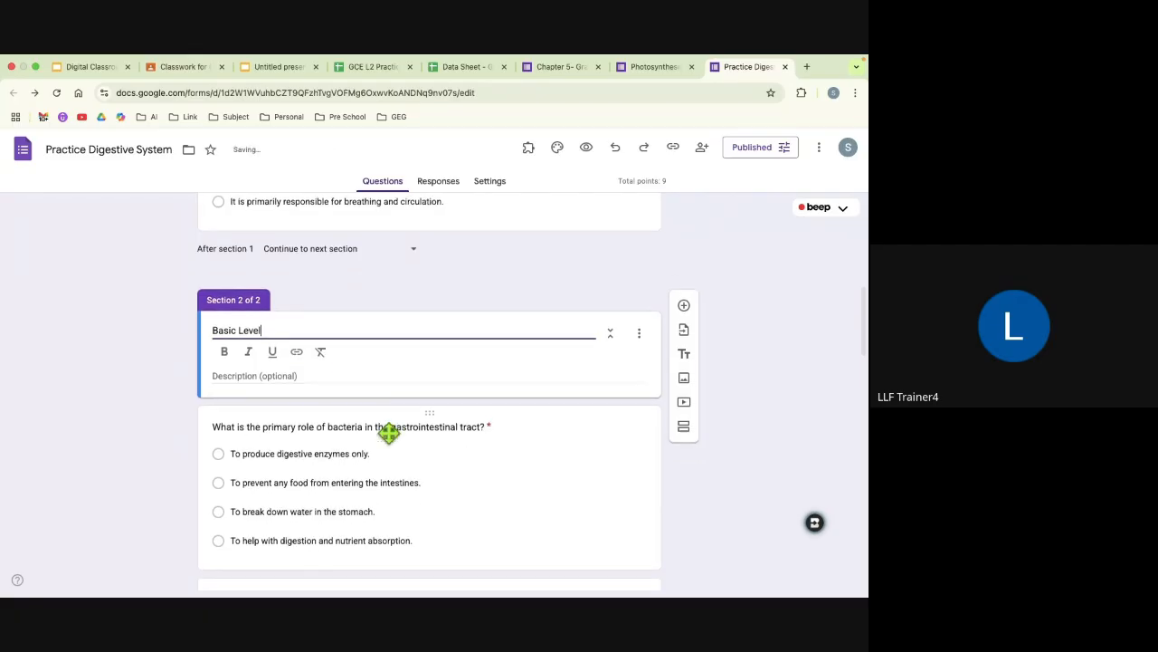
pyautogui.scroll(-5, 393, 440)
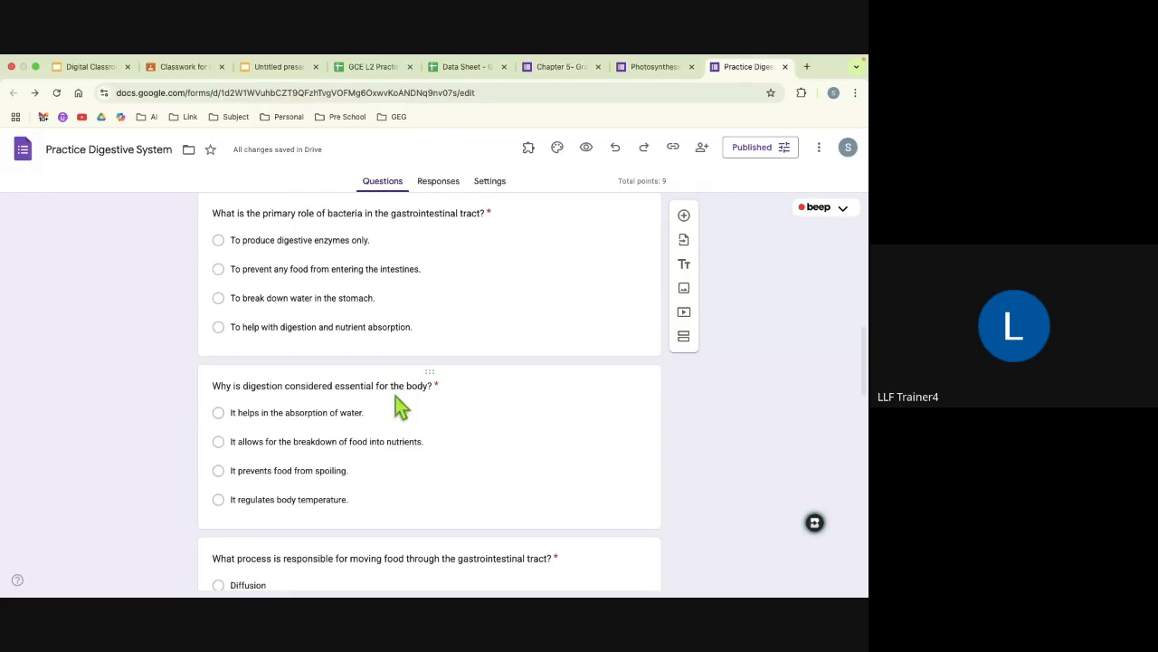
pyautogui.scroll(-2, 396, 403)
pyautogui.scroll(-3, 396, 406)
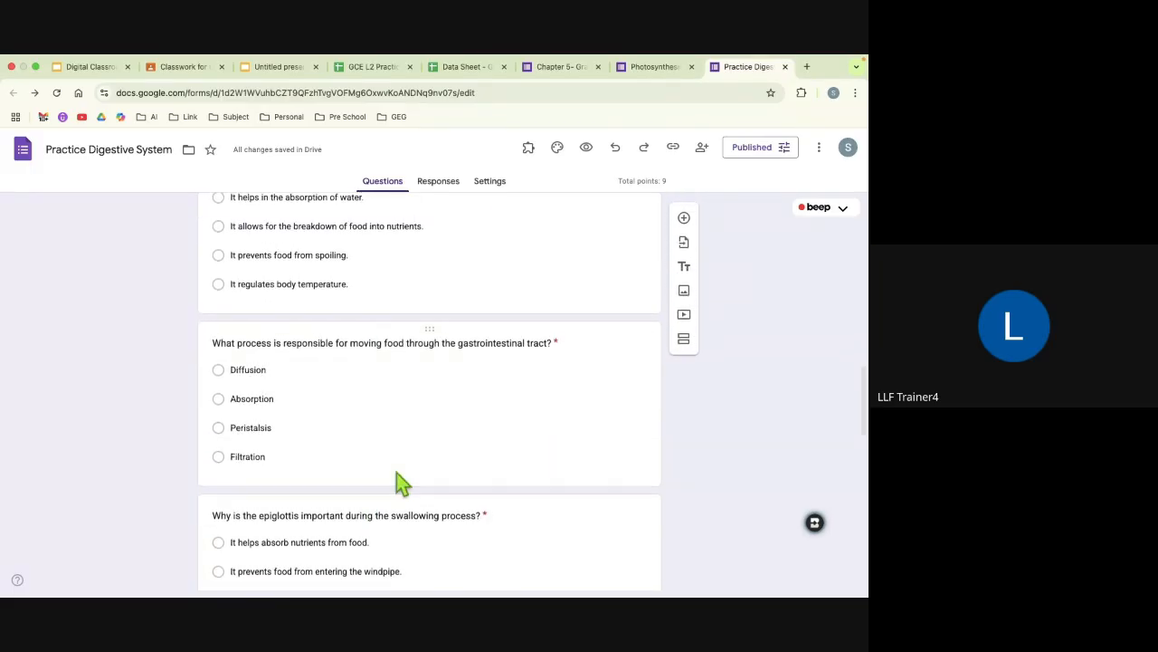
pyautogui.scroll(2, 396, 471)
pyautogui.scroll(2, 395, 469)
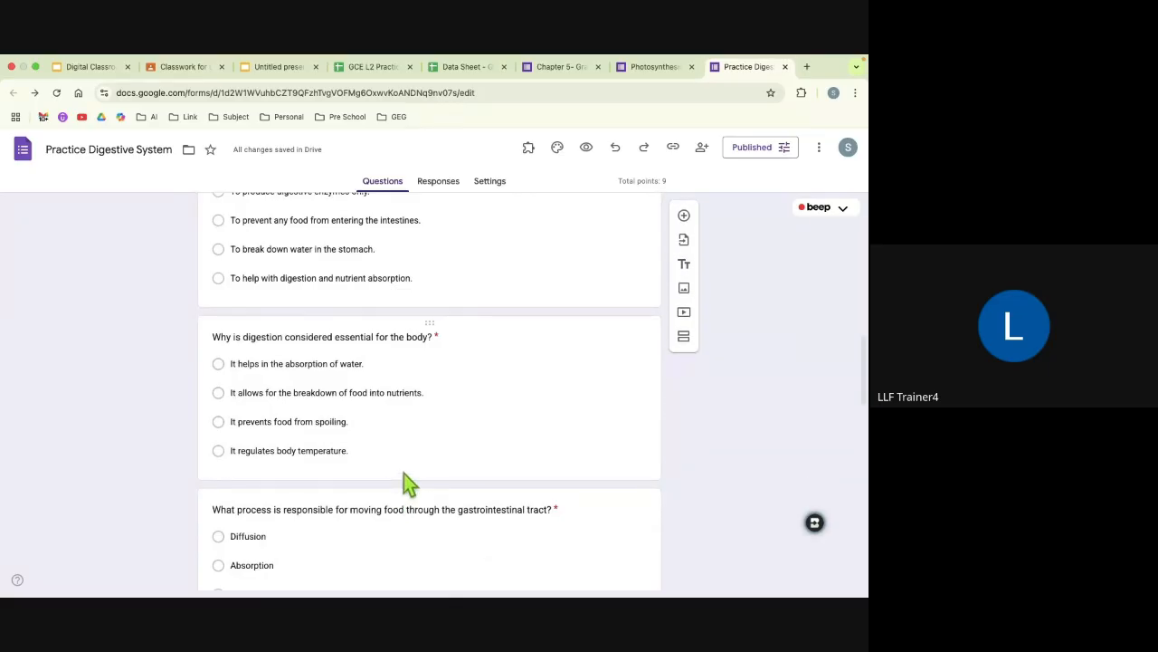
pyautogui.scroll(1, 404, 473)
pyautogui.scroll(2, 405, 473)
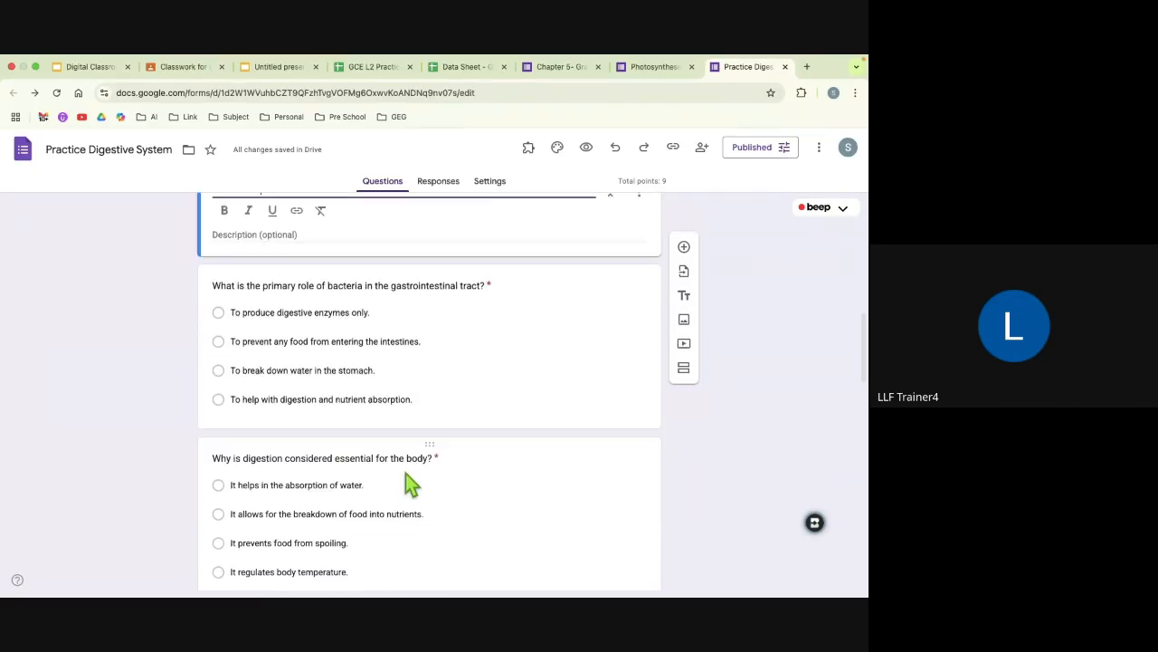
pyautogui.click(420, 489)
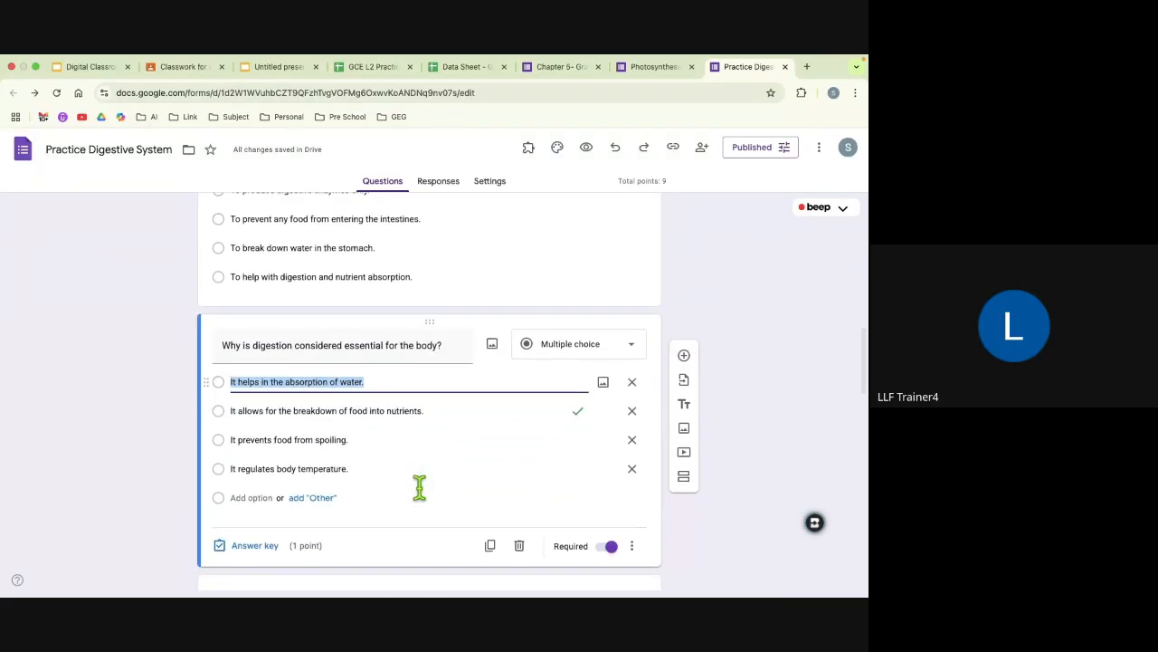
pyautogui.scroll(-1, 448, 459)
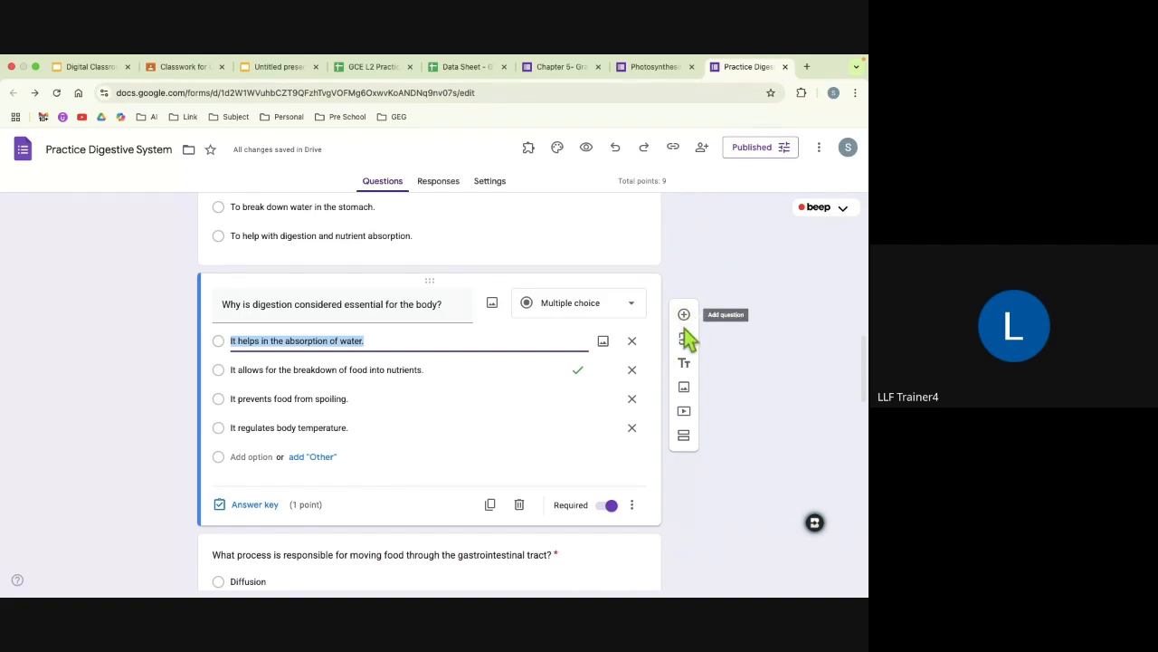
pyautogui.click(684, 436)
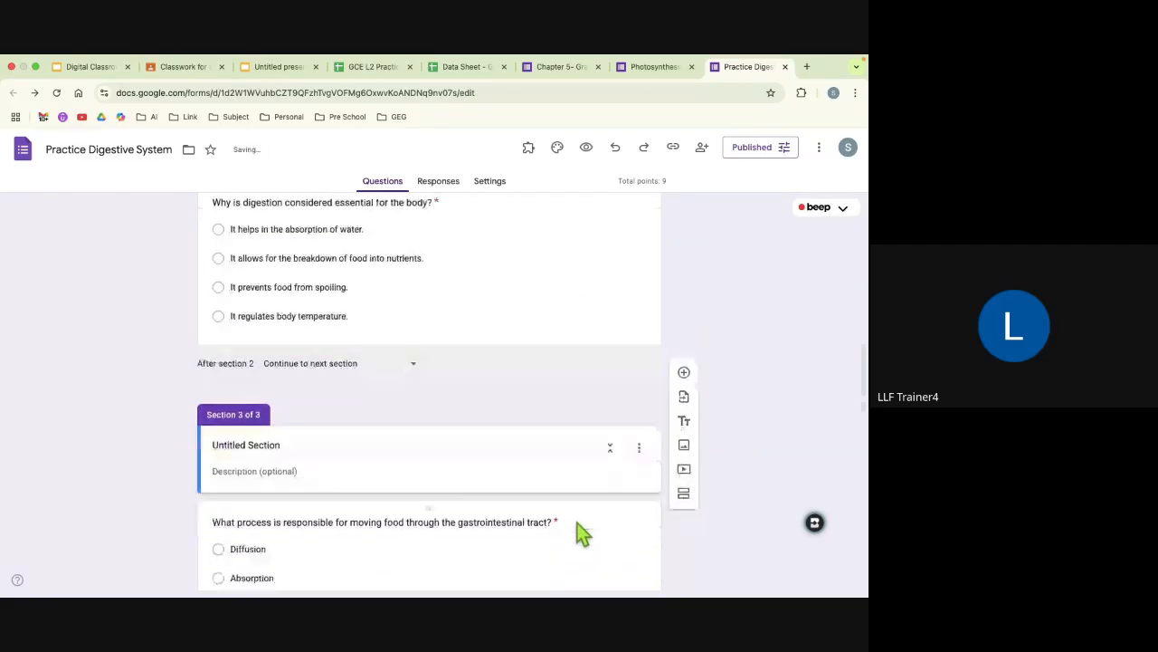
# Step: Replace the title of section 3 with "Advance Level"
pyautogui.click(282, 445)
pyautogui.press('BackSpace')
pyautogui.press('BackSpace')
pyautogui.press('BackSpace')
pyautogui.press('BackSpace')
pyautogui.press('BackSpace')
pyautogui.press('BackSpace')
pyautogui.press('BackSpace')
pyautogui.press('BackSpace')
pyautogui.press('BackSpace')
pyautogui.press('BackSpace')
pyautogui.press('BackSpace')
pyautogui.press('BackSpace')
pyautogui.press('BackSpace')
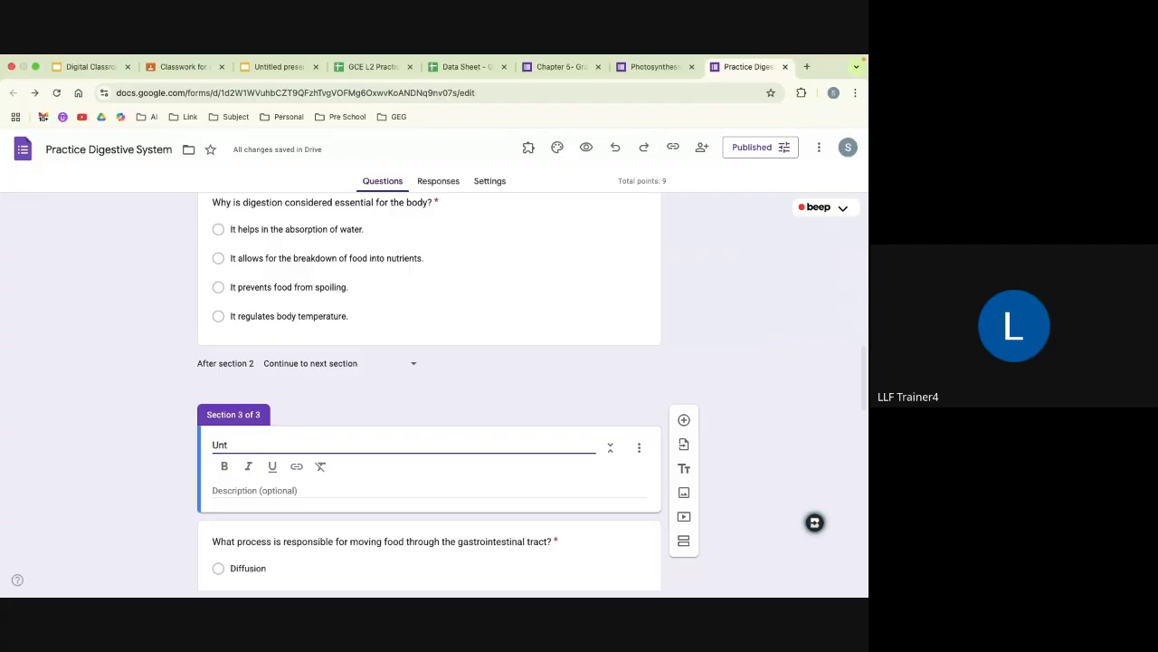
pyautogui.press('BackSpace')
pyautogui.press('BackSpace')
pyautogui.press('BackSpace')
pyautogui.write('Advance Level')
# Step: Enable going to a section based on the answer for the question on which statement accurately describes the digestive system
pyautogui.scroll(-1, 350, 519)
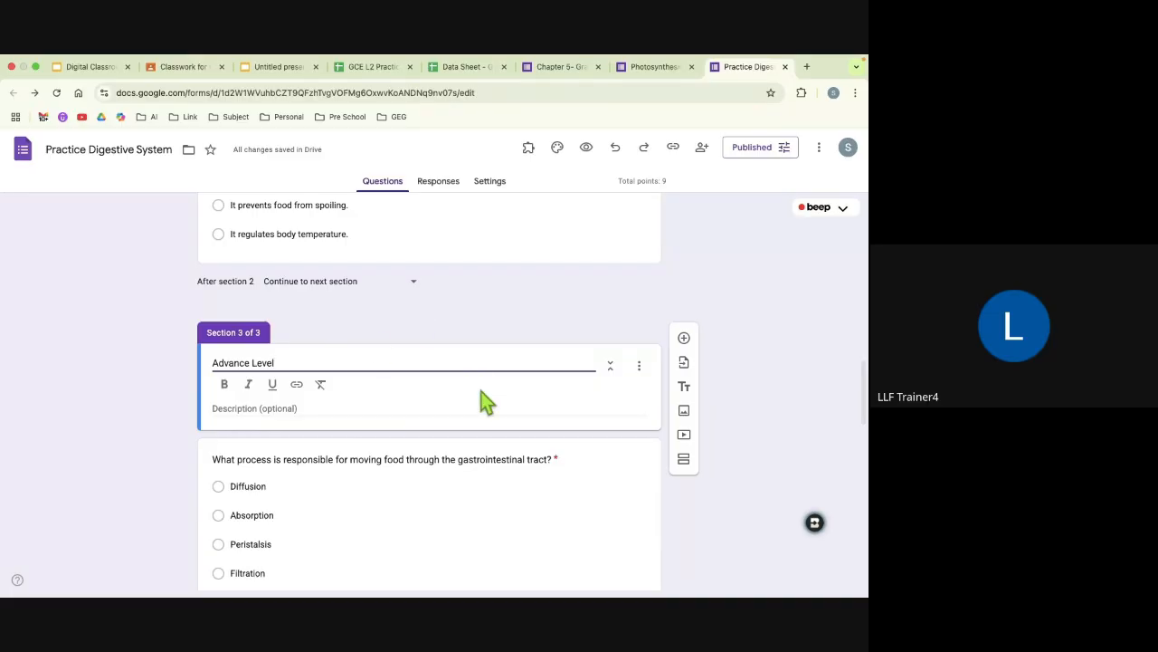
pyautogui.scroll(12, 481, 392)
pyautogui.scroll(-5, 481, 392)
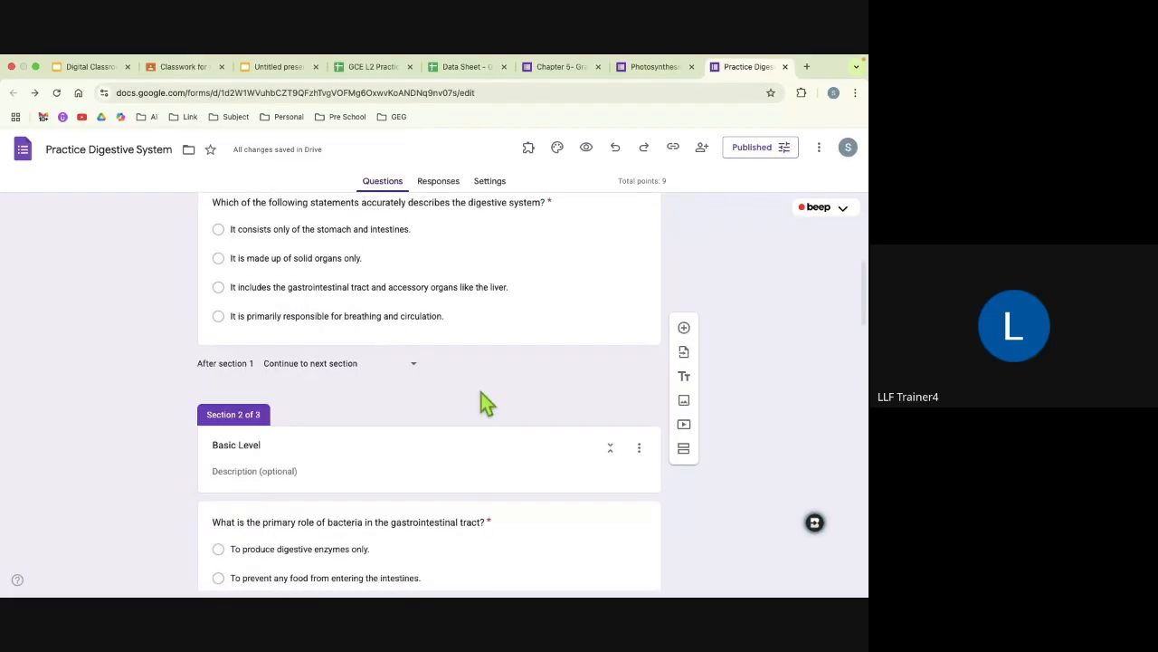
pyautogui.scroll(1, 481, 403)
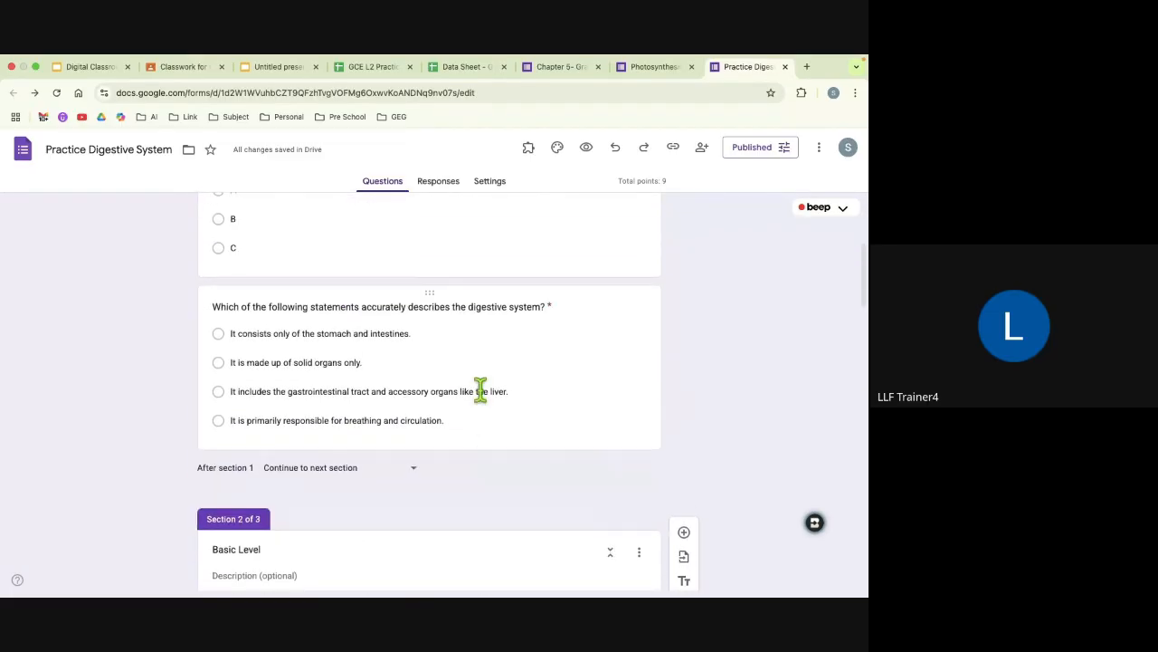
pyautogui.click(281, 408)
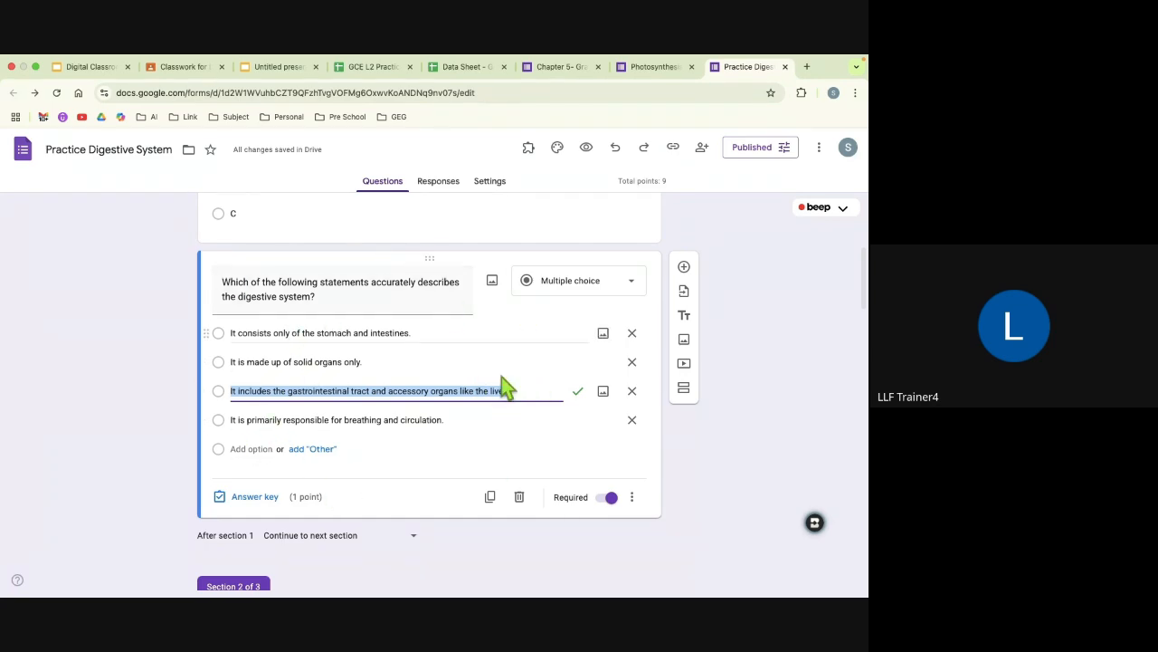
pyautogui.click(633, 497)
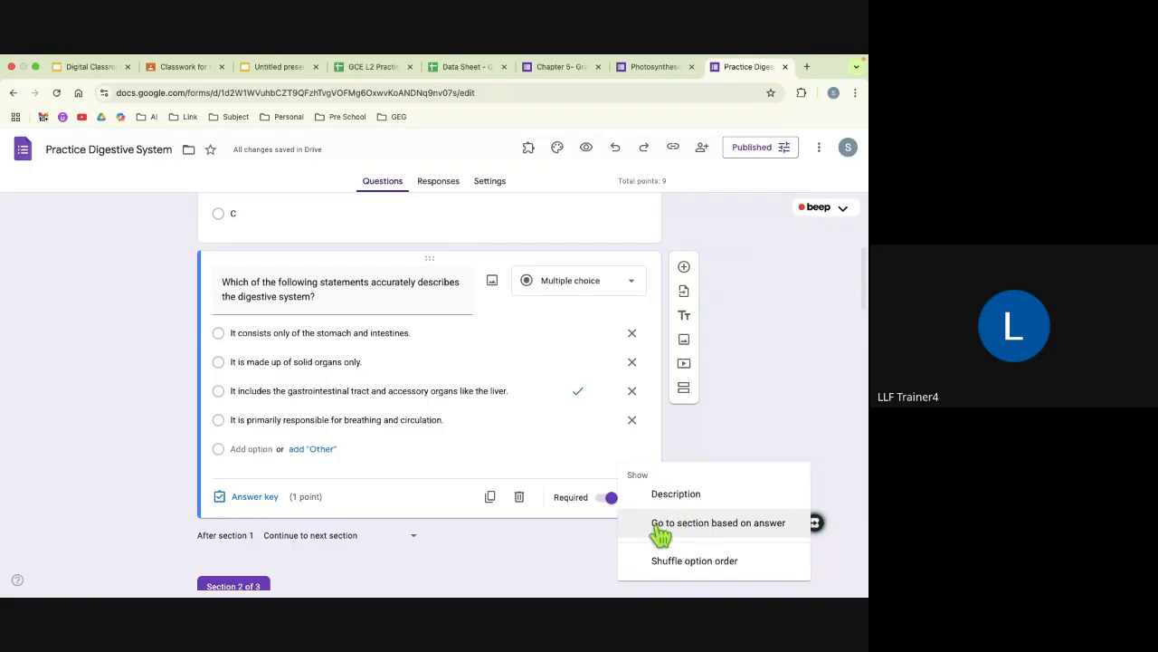
pyautogui.click(731, 534)
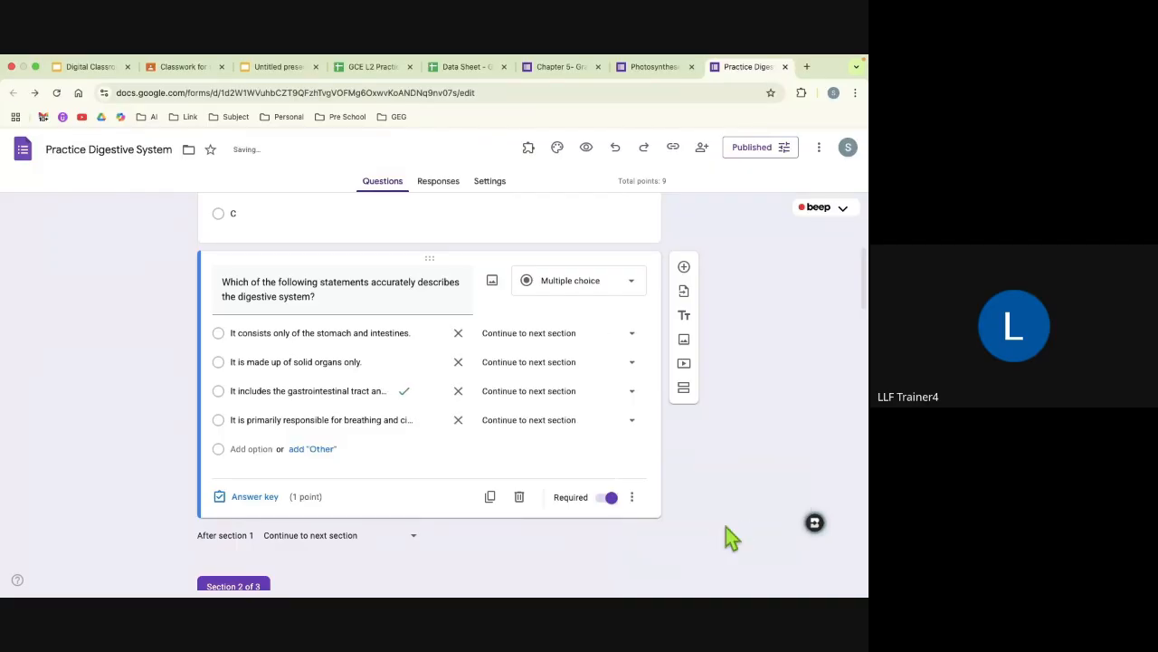
# Step: Route the correct answer about the gastrointestinal tract and accessory organs to section 3 (Advance Level)
pyautogui.click(404, 392)
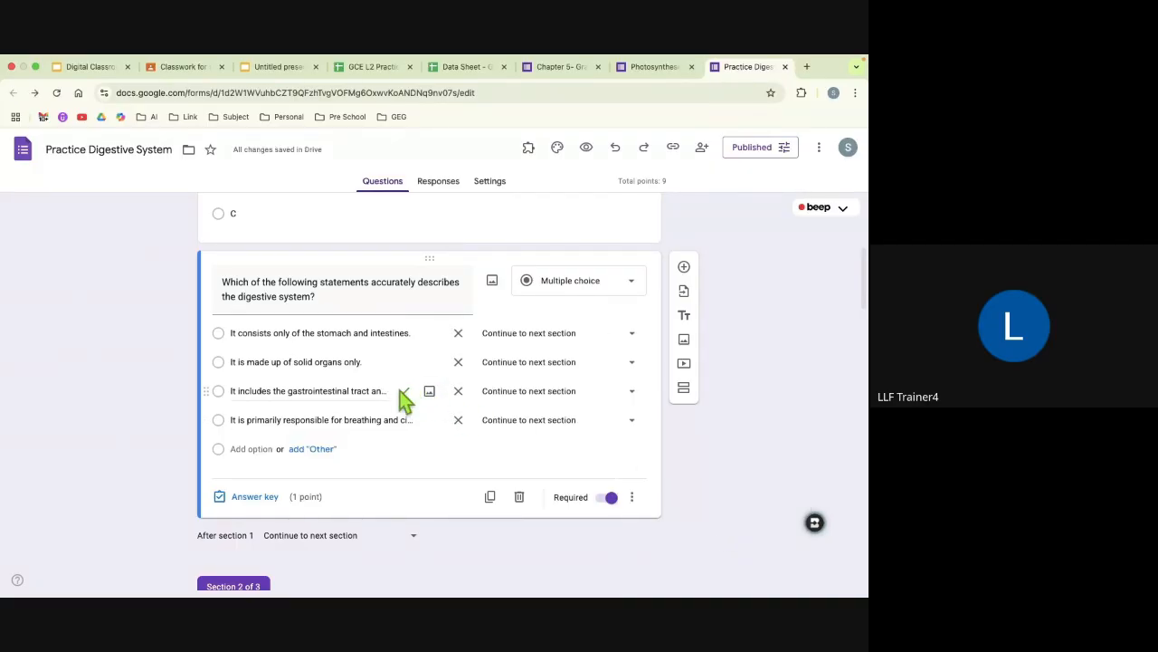
pyautogui.click(517, 399)
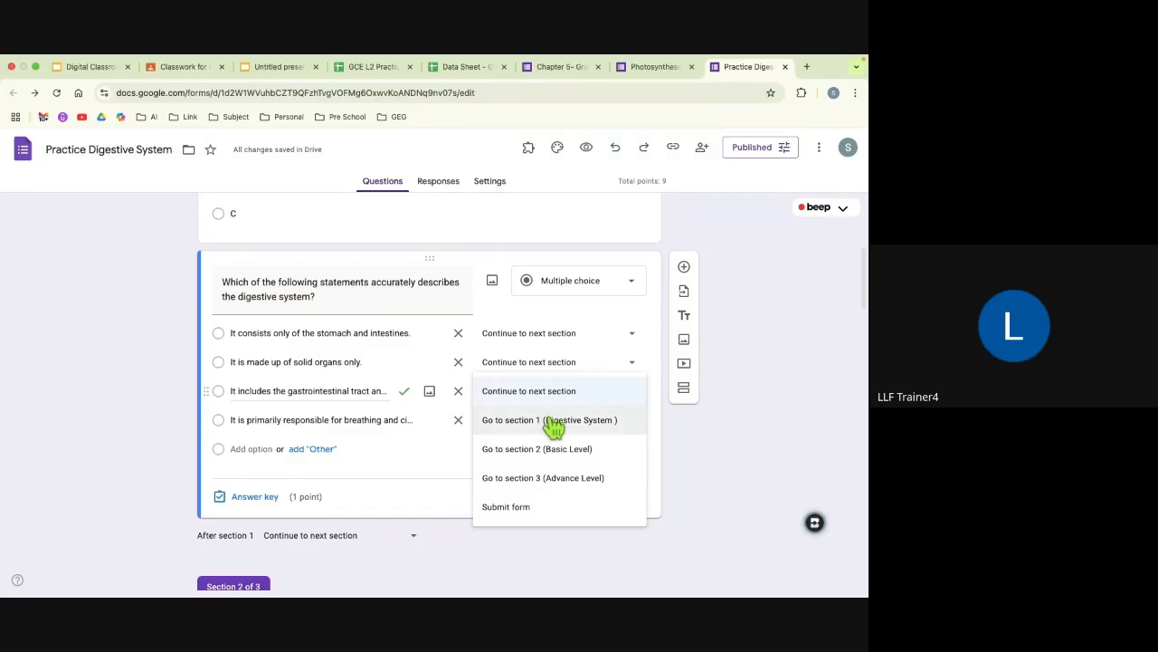
pyautogui.click(563, 478)
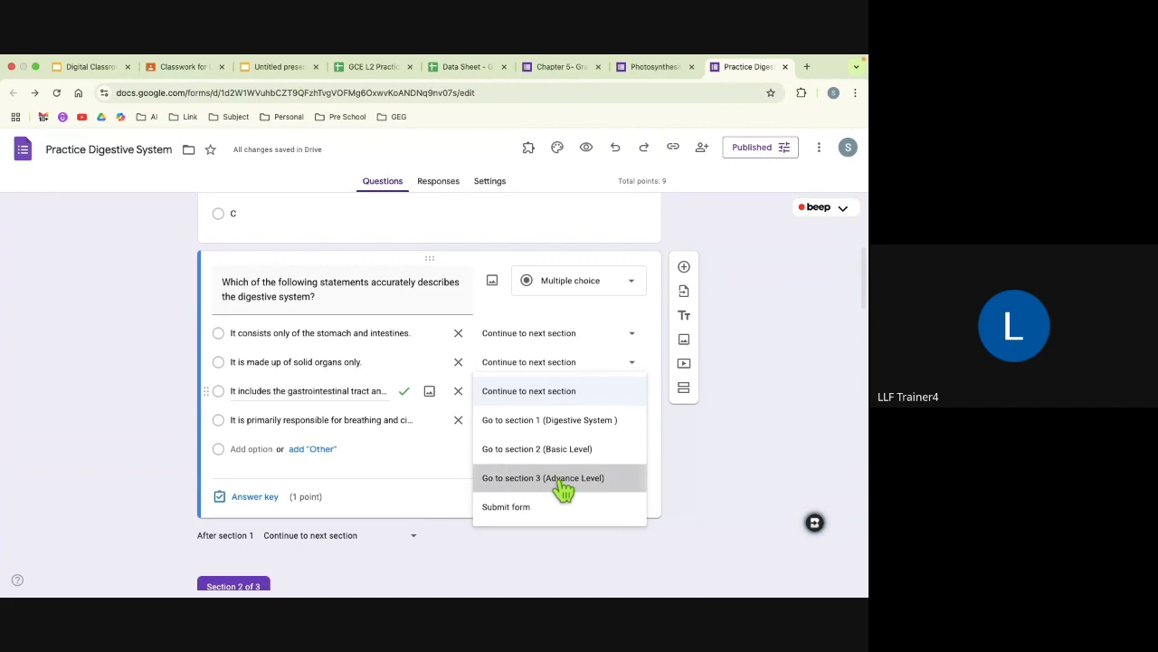
# Step: Route the three incorrect answers of the same question to section 2 (Basic Level)
pyautogui.click(534, 340)
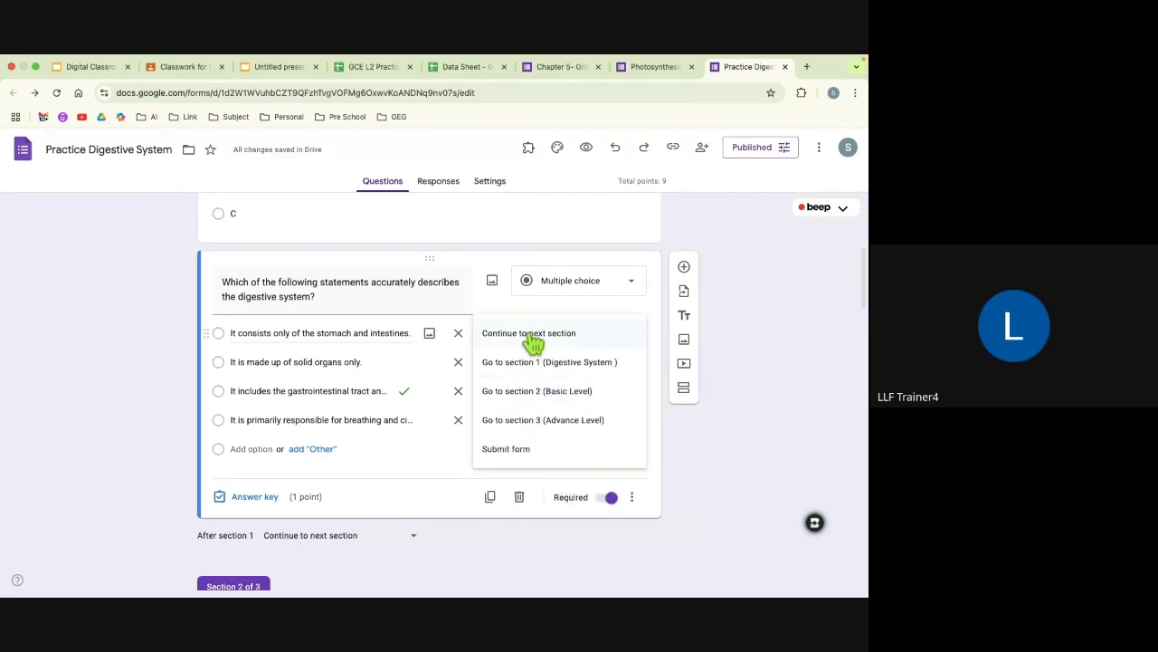
pyautogui.click(536, 391)
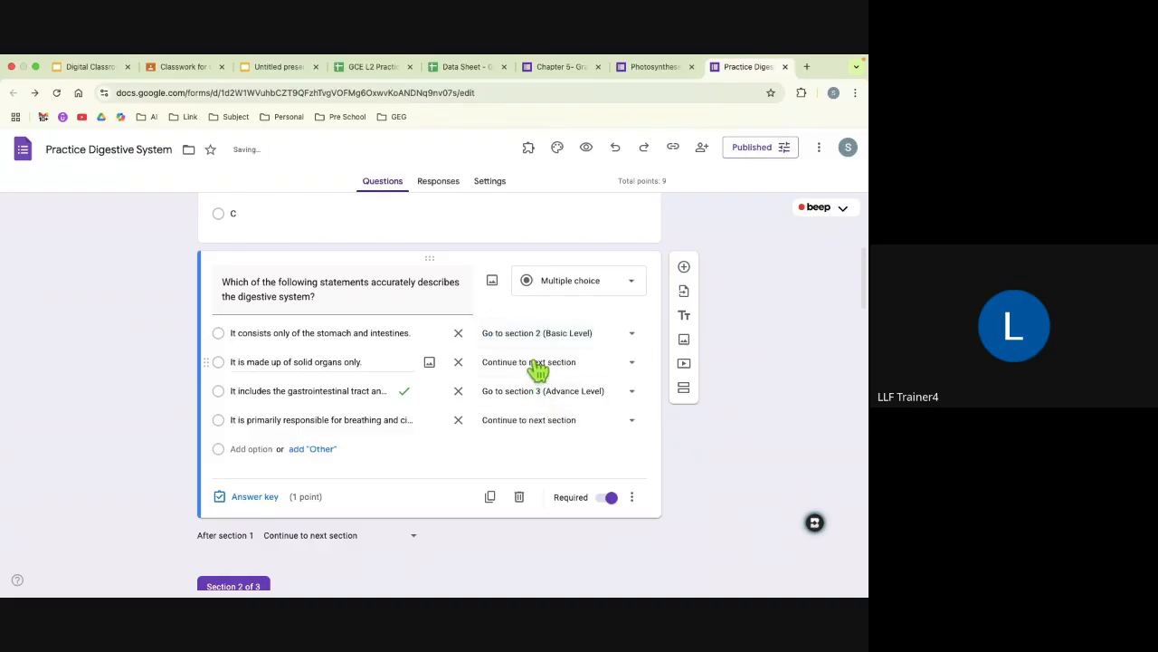
pyautogui.click(538, 364)
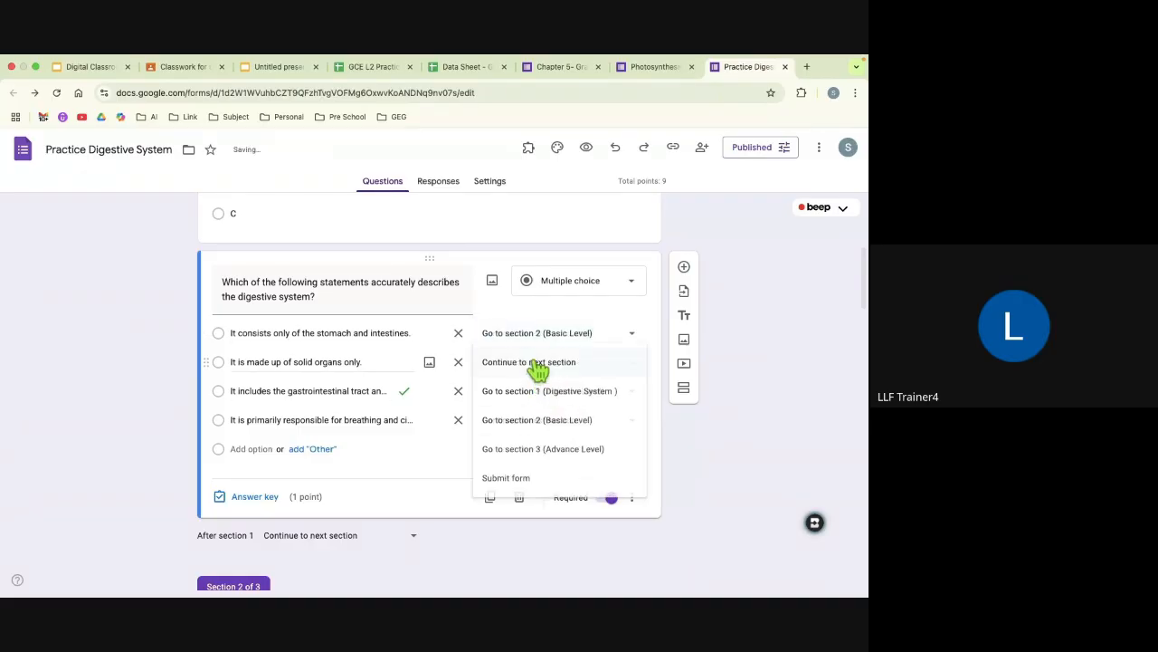
pyautogui.click(540, 421)
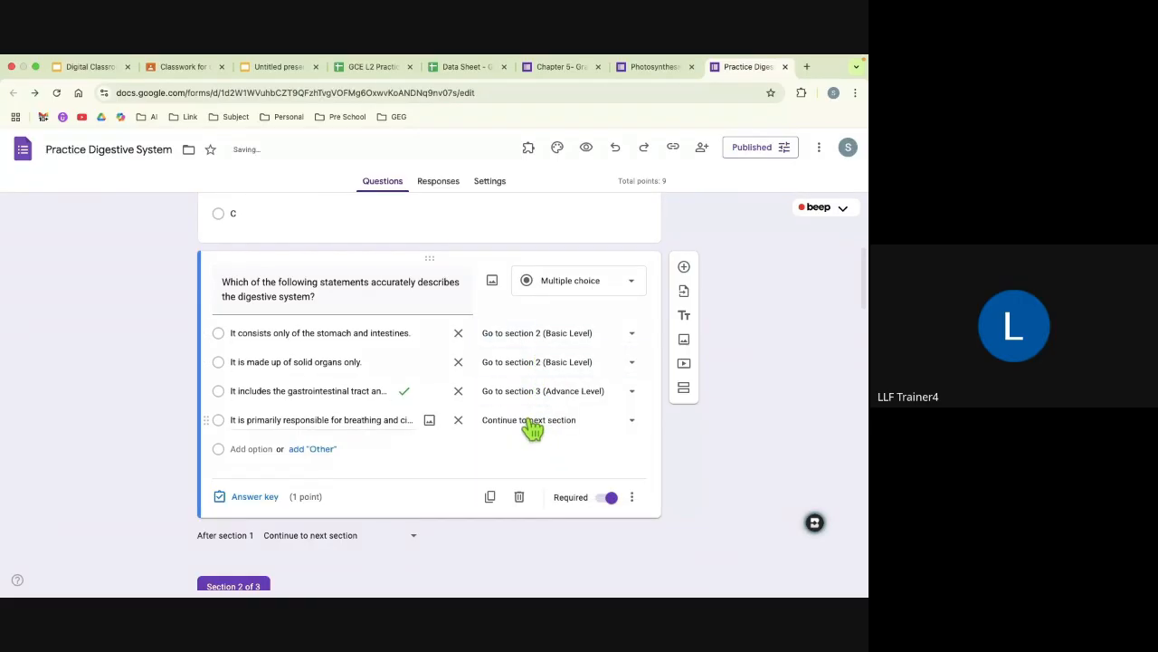
pyautogui.click(532, 427)
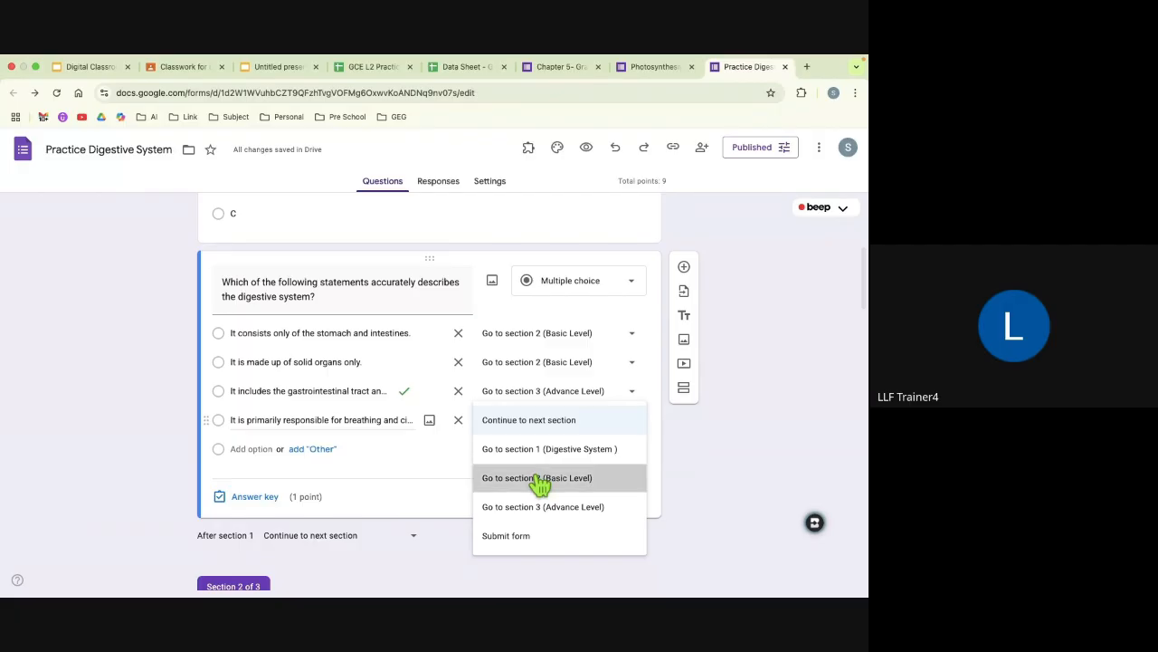
pyautogui.click(537, 478)
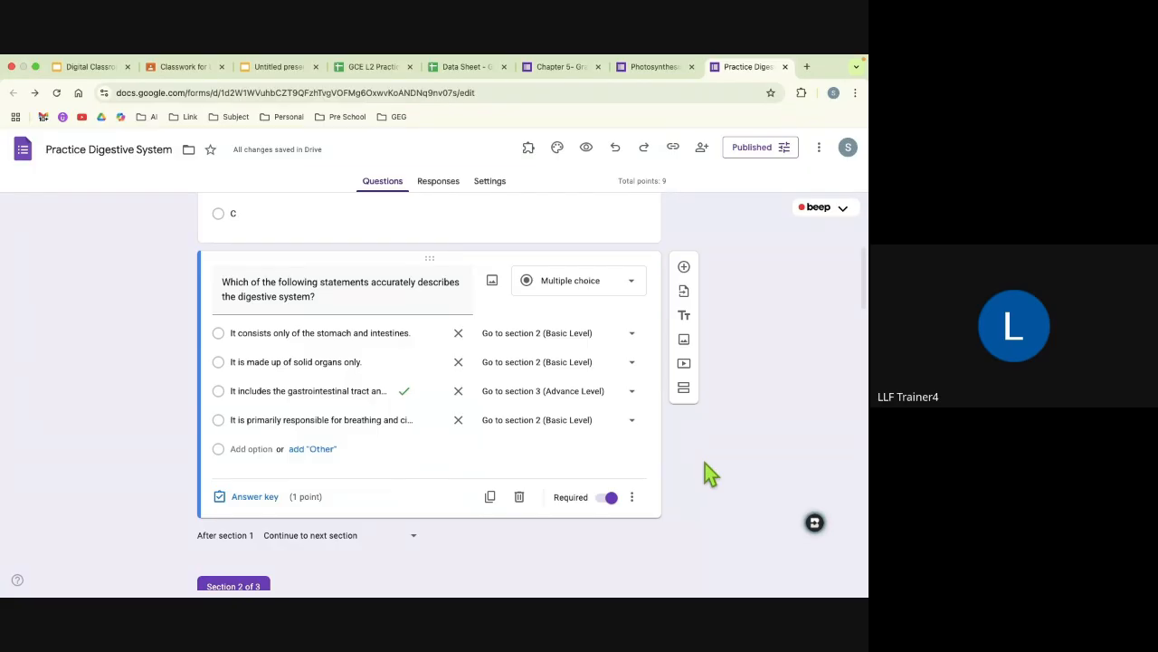
# Step: Preview the form, follow the correct gastrointestinal tract answer to its section, examine the questions there, and return to the first page
pyautogui.click(586, 150)
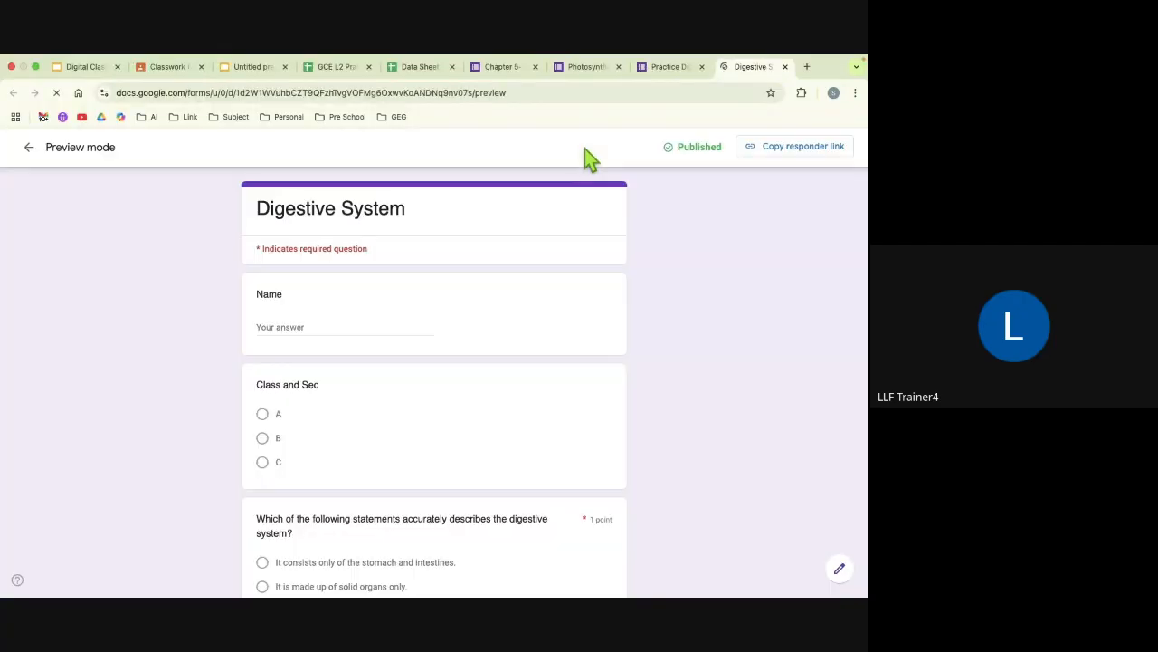
pyautogui.scroll(-2, 561, 291)
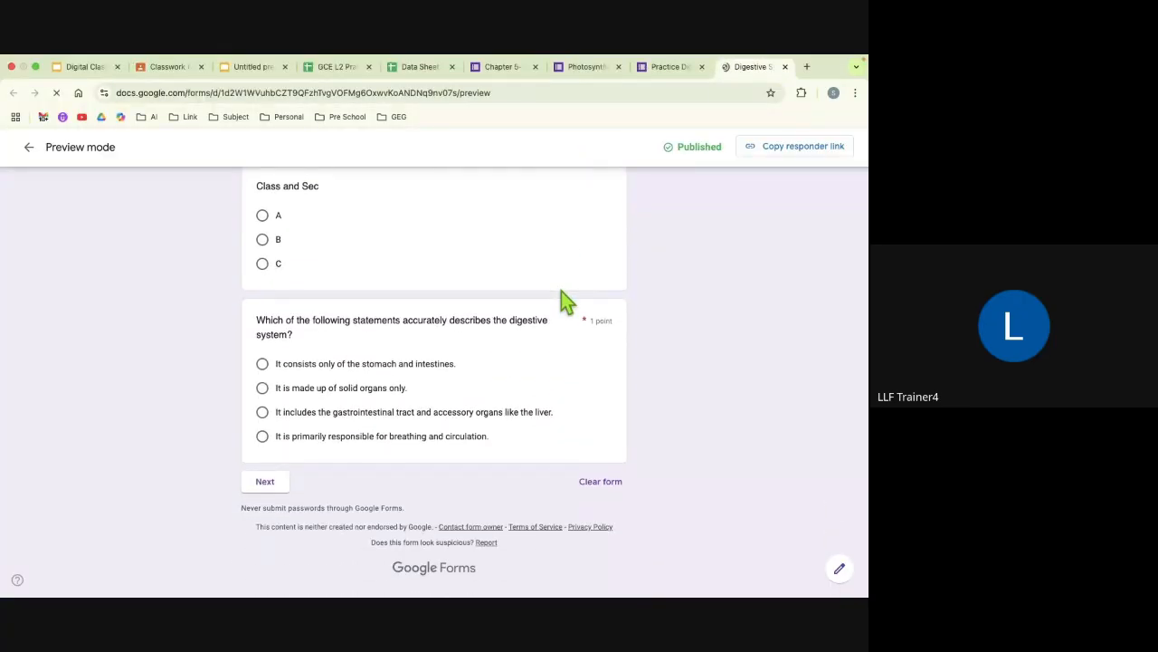
pyautogui.click(347, 420)
pyautogui.click(268, 486)
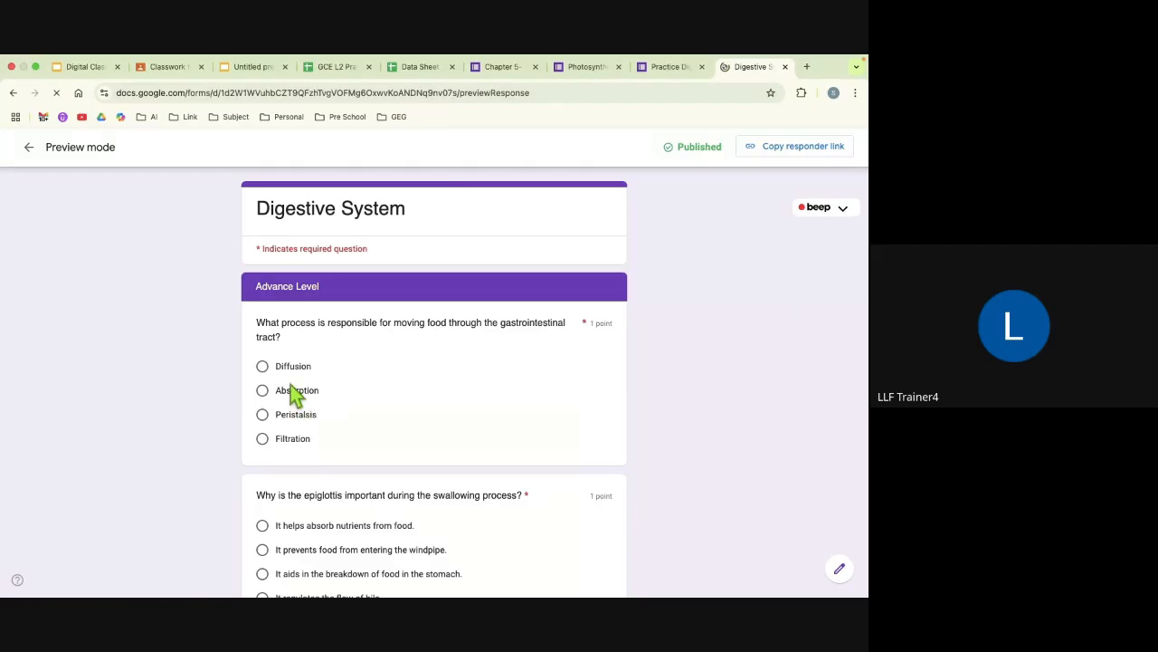
pyautogui.scroll(-1, 298, 401)
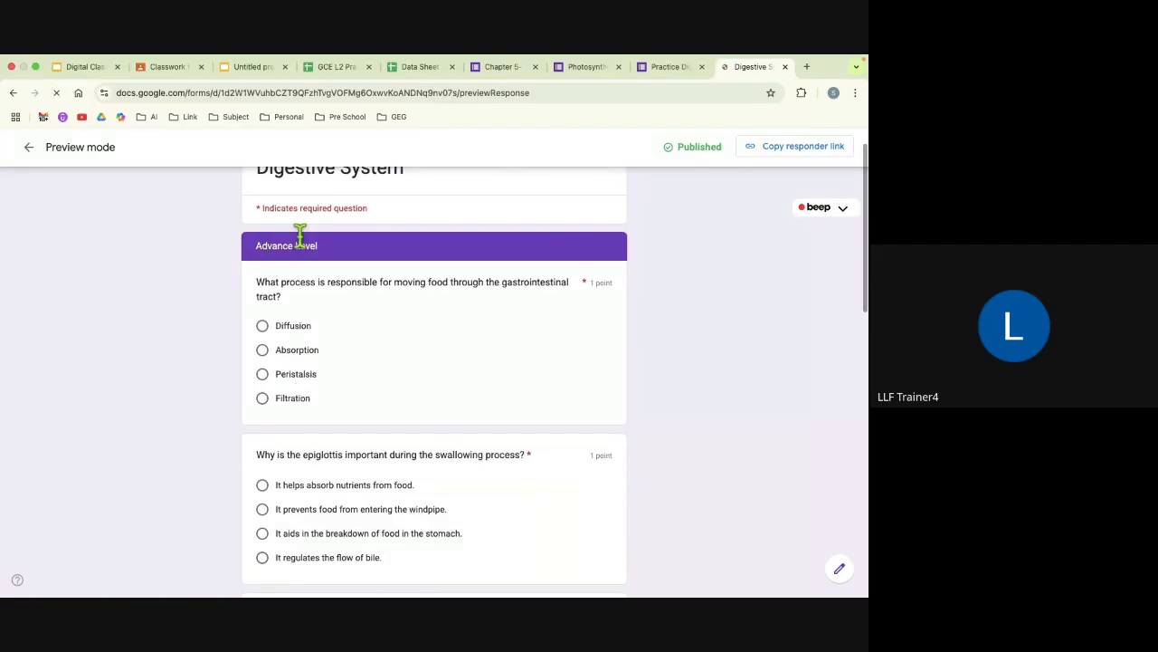
pyautogui.scroll(-8, 324, 363)
pyautogui.scroll(-2, 326, 371)
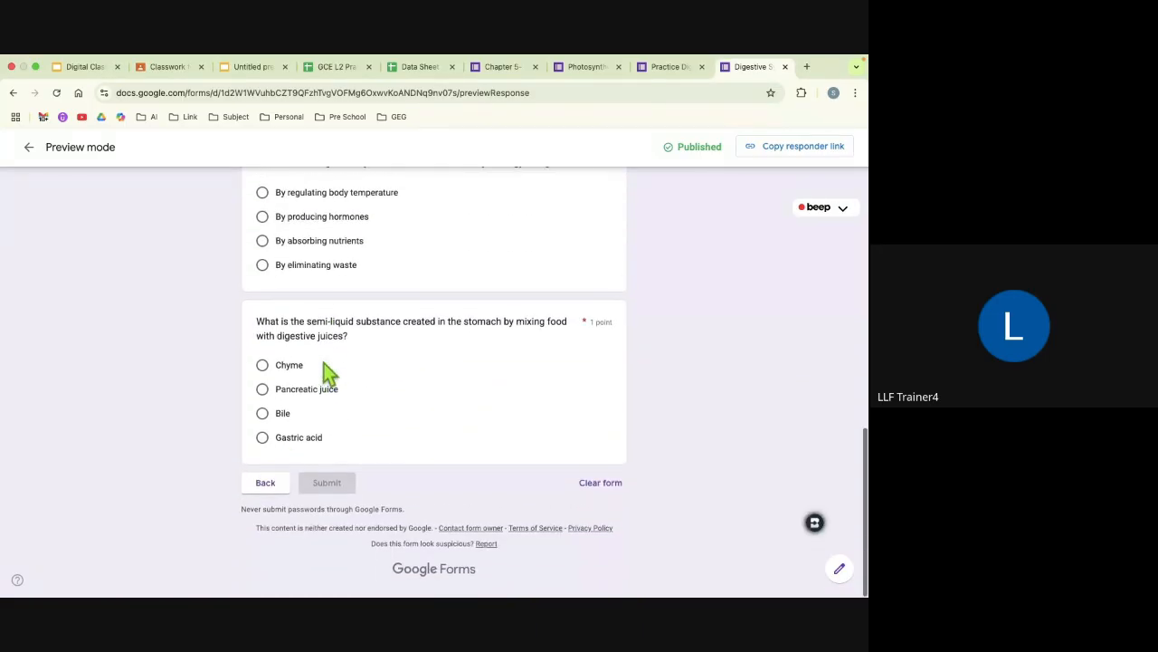
pyautogui.click(270, 489)
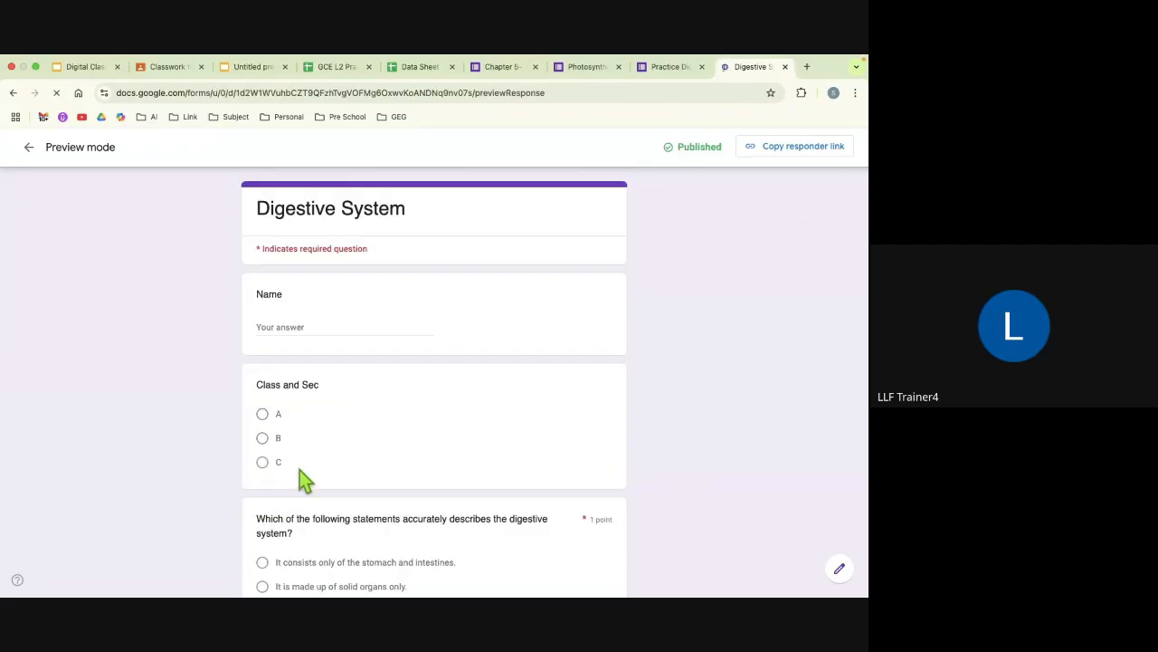
# Step: Test the branch for "It consists only of the stomach and intestines." in the preview, then return to editing the form, discarding the test answers
pyautogui.scroll(-3, 299, 469)
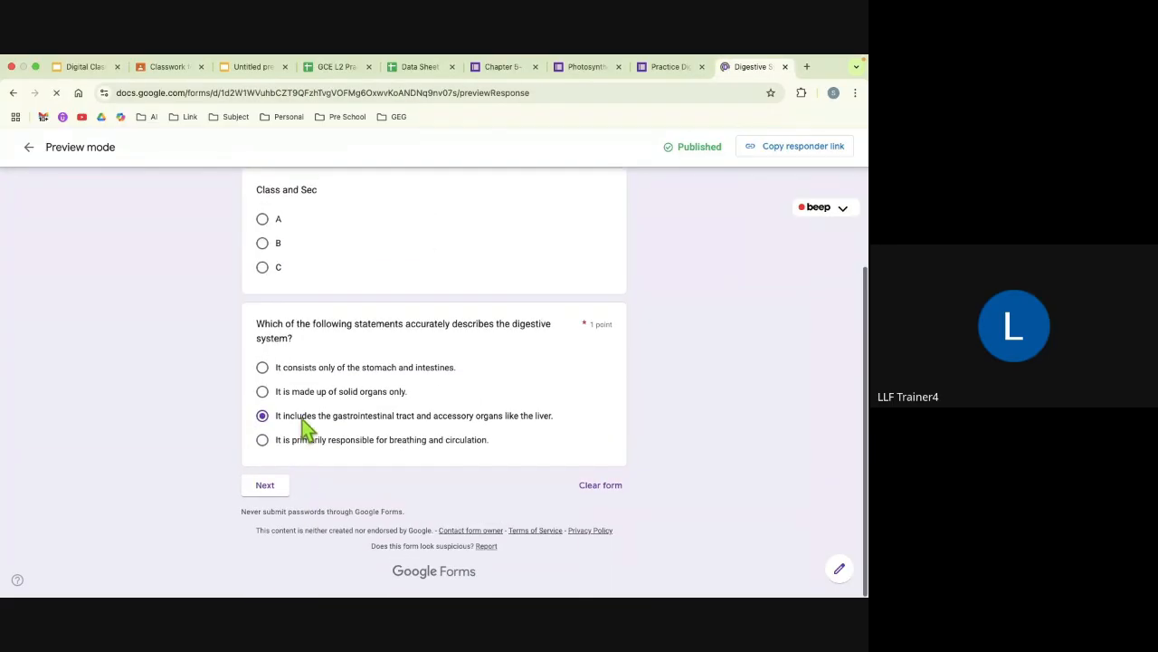
pyautogui.click(263, 368)
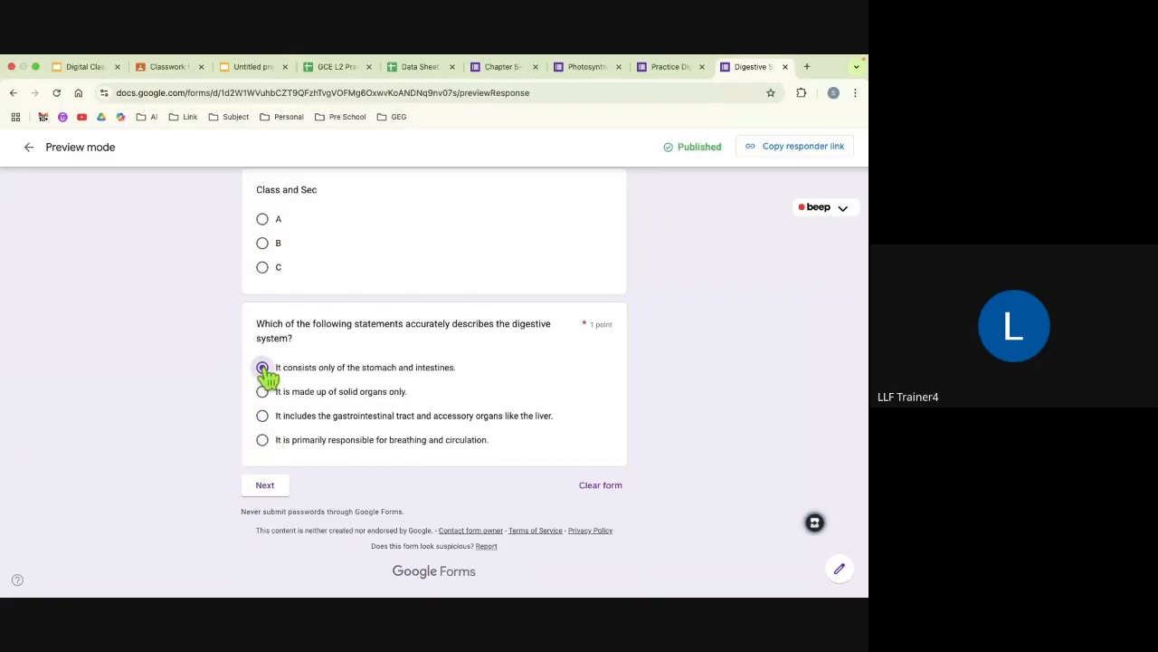
pyautogui.click(265, 486)
pyautogui.scroll(-3, 270, 480)
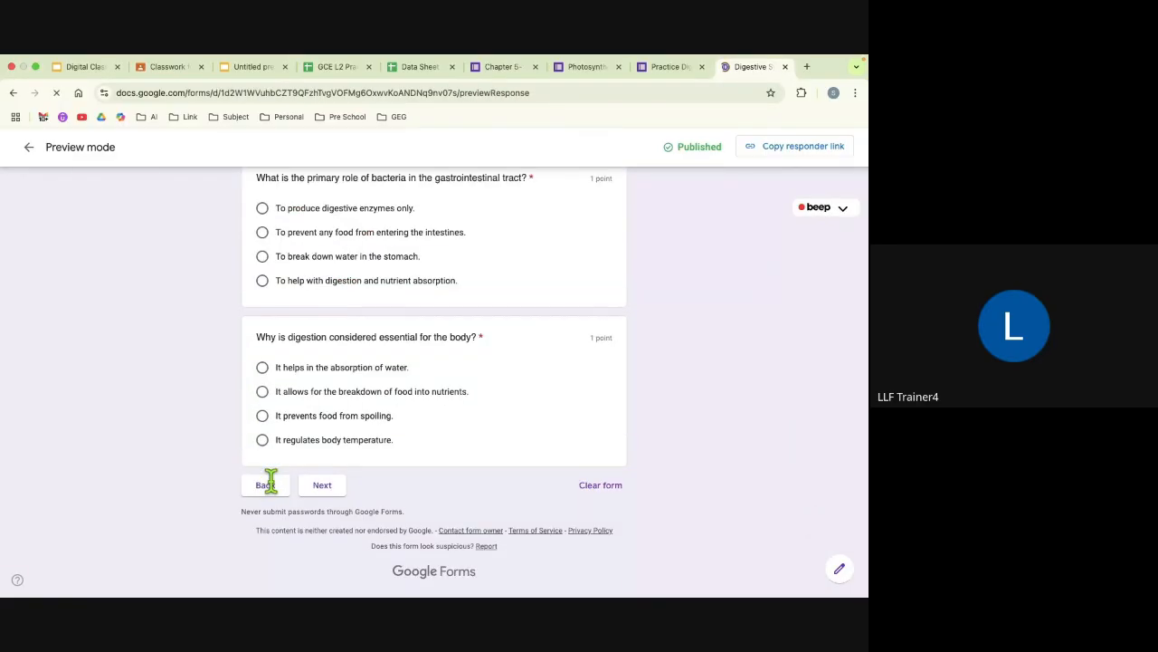
pyautogui.scroll(-3, 271, 487)
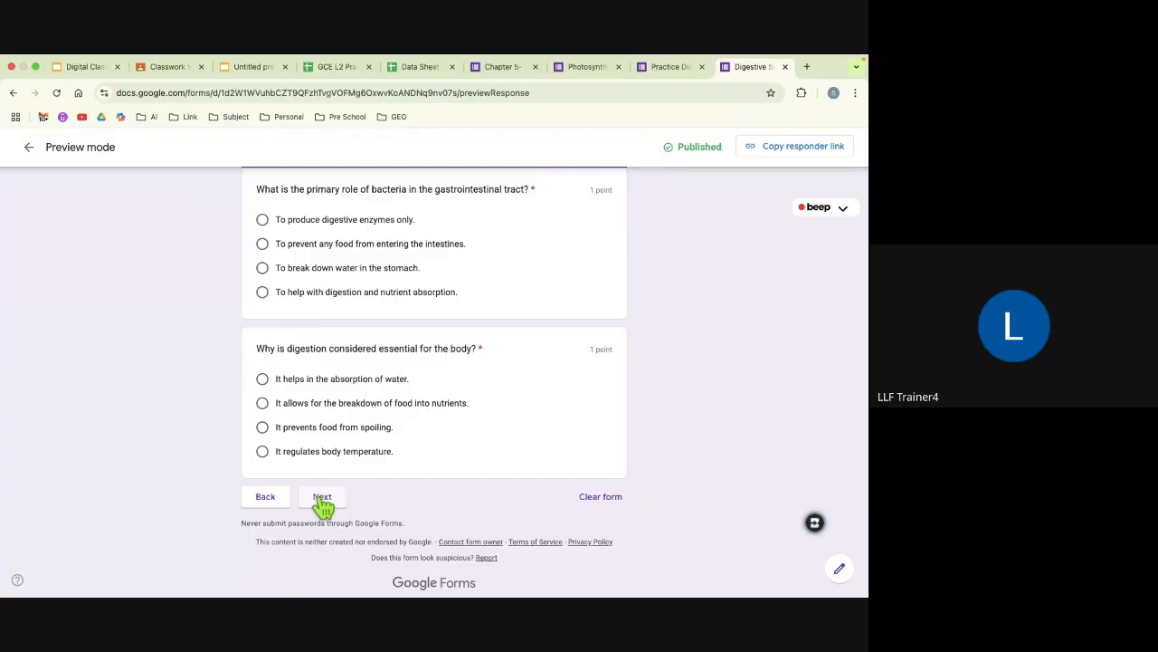
pyautogui.click(266, 498)
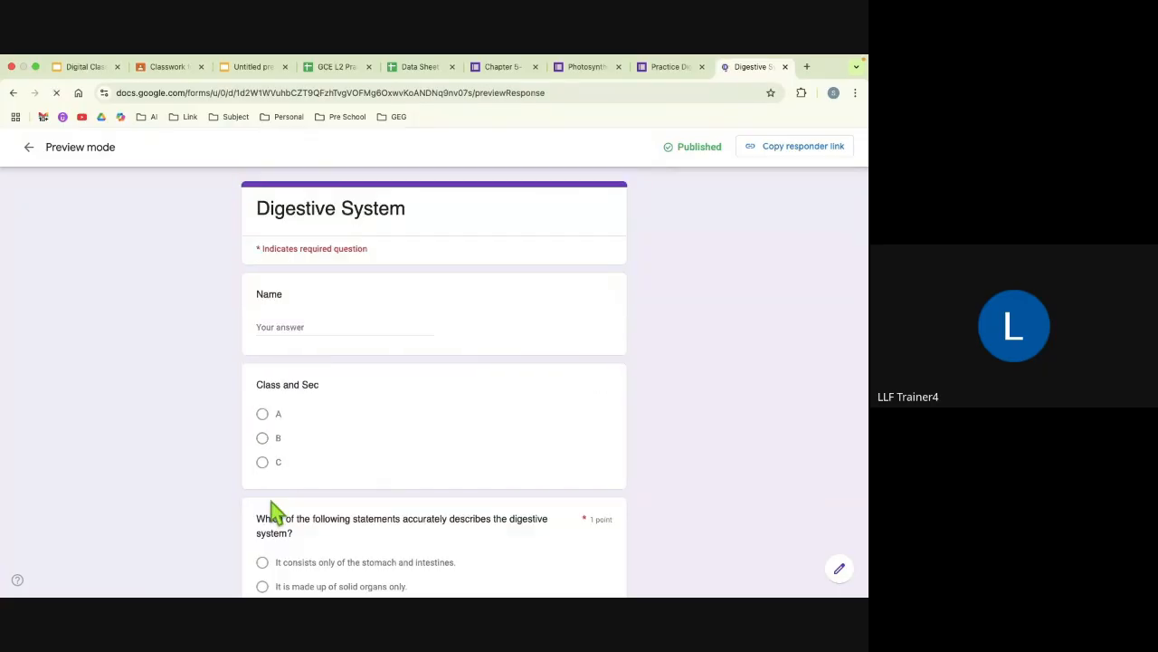
pyautogui.scroll(-2, 271, 502)
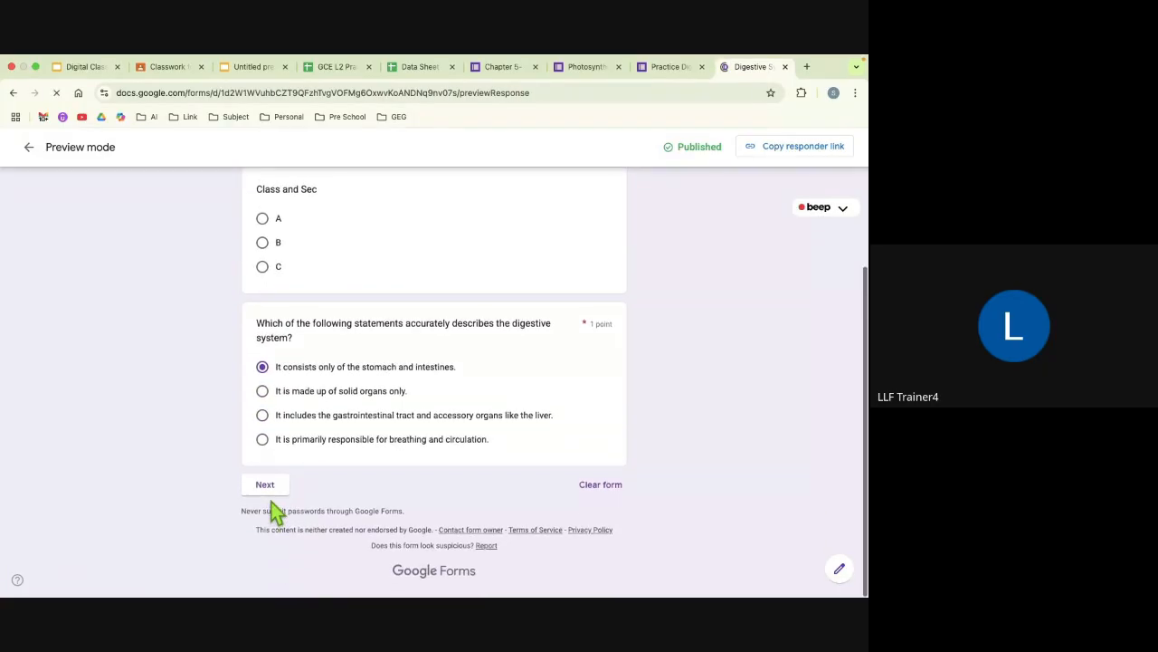
pyautogui.click(839, 570)
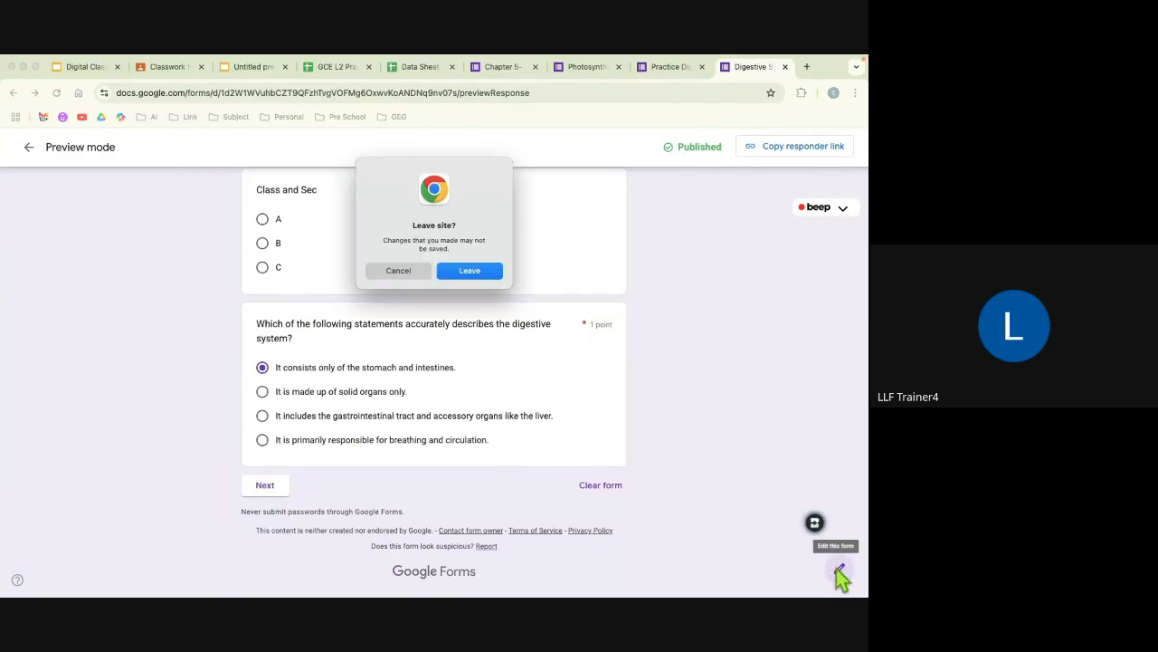
pyautogui.click(467, 271)
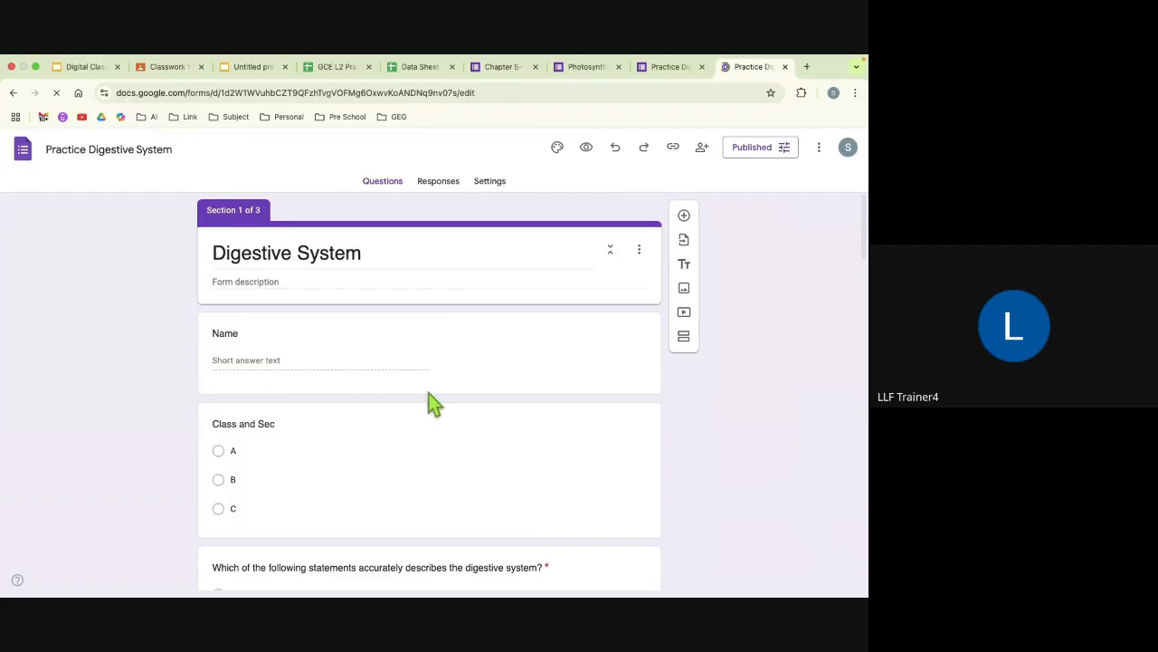
# Step: Set the form to be submitted after section 2 (Basic Level)
pyautogui.scroll(-6, 429, 395)
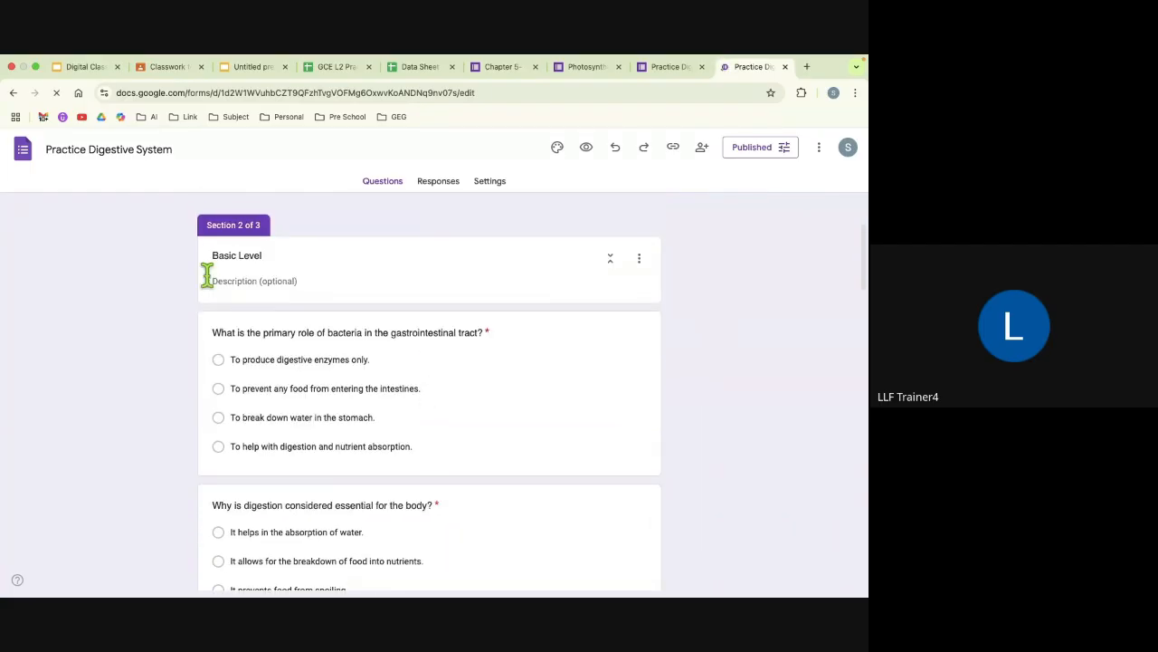
pyautogui.scroll(-4, 334, 417)
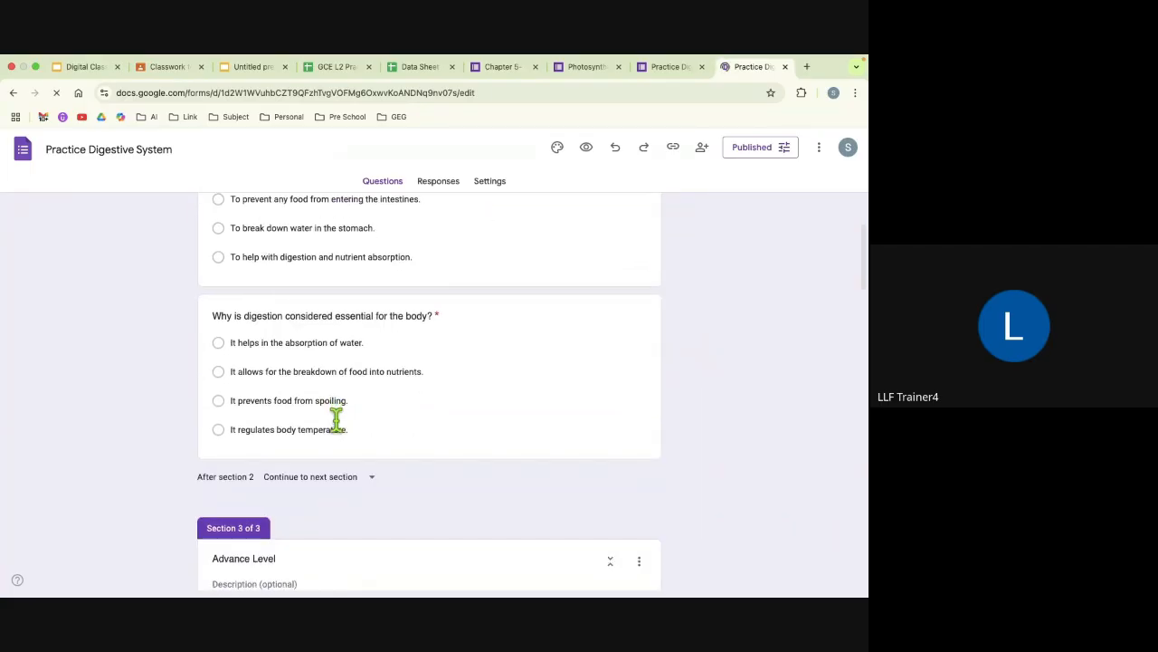
pyautogui.scroll(2, 308, 398)
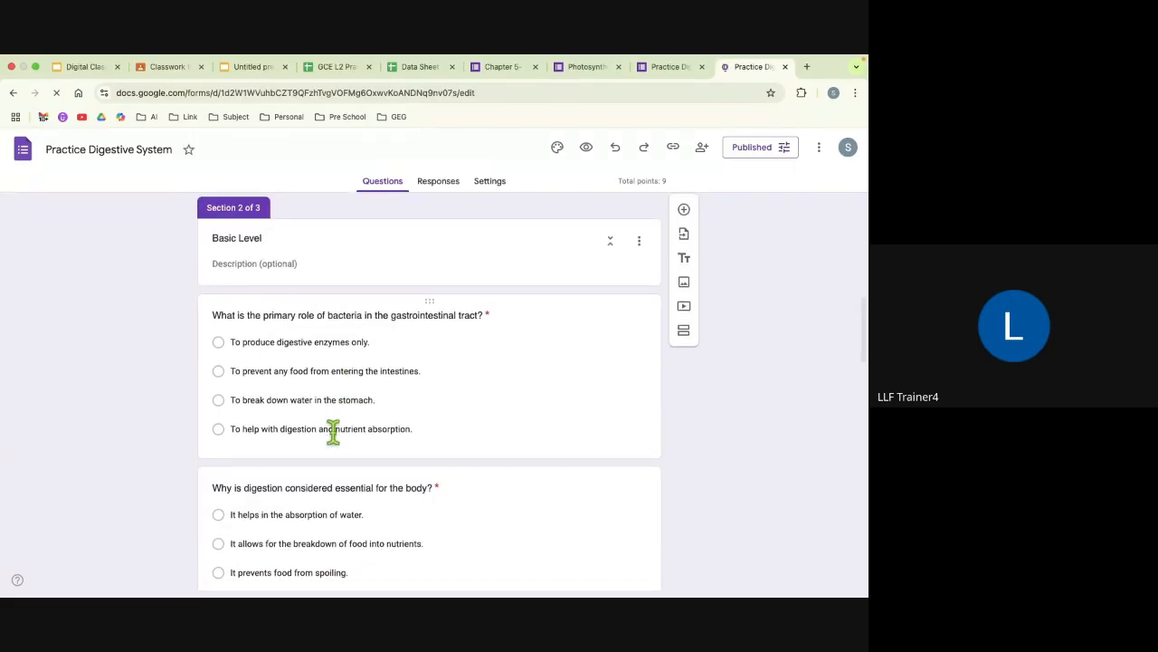
pyautogui.scroll(-3, 333, 433)
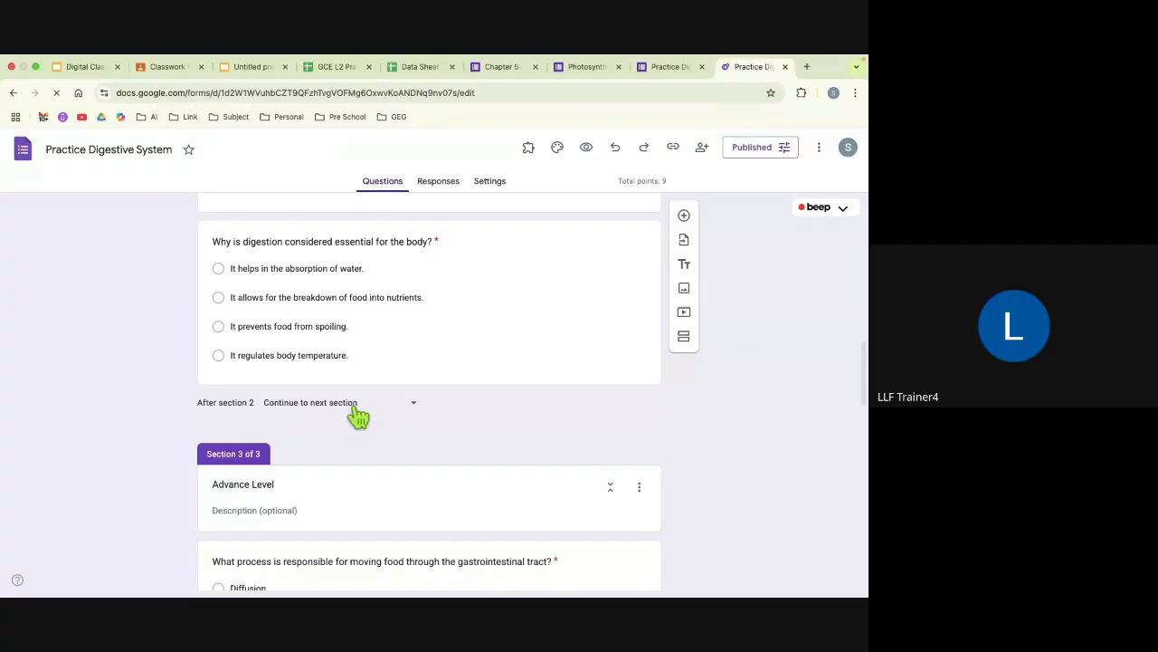
pyautogui.click(359, 410)
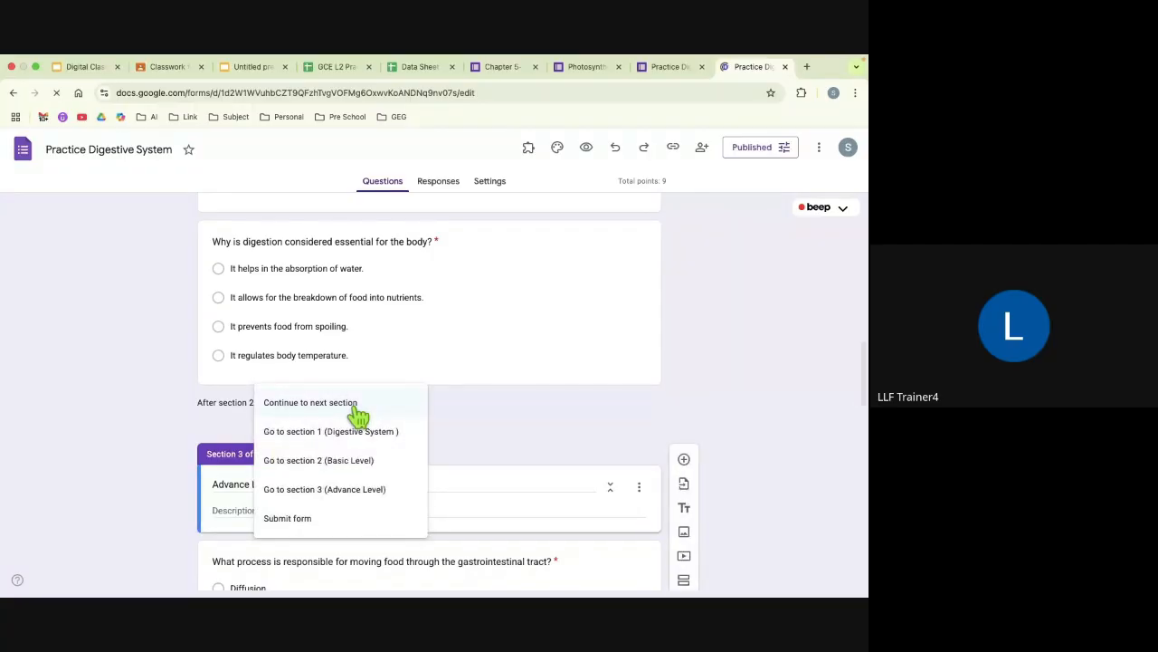
pyautogui.click(292, 523)
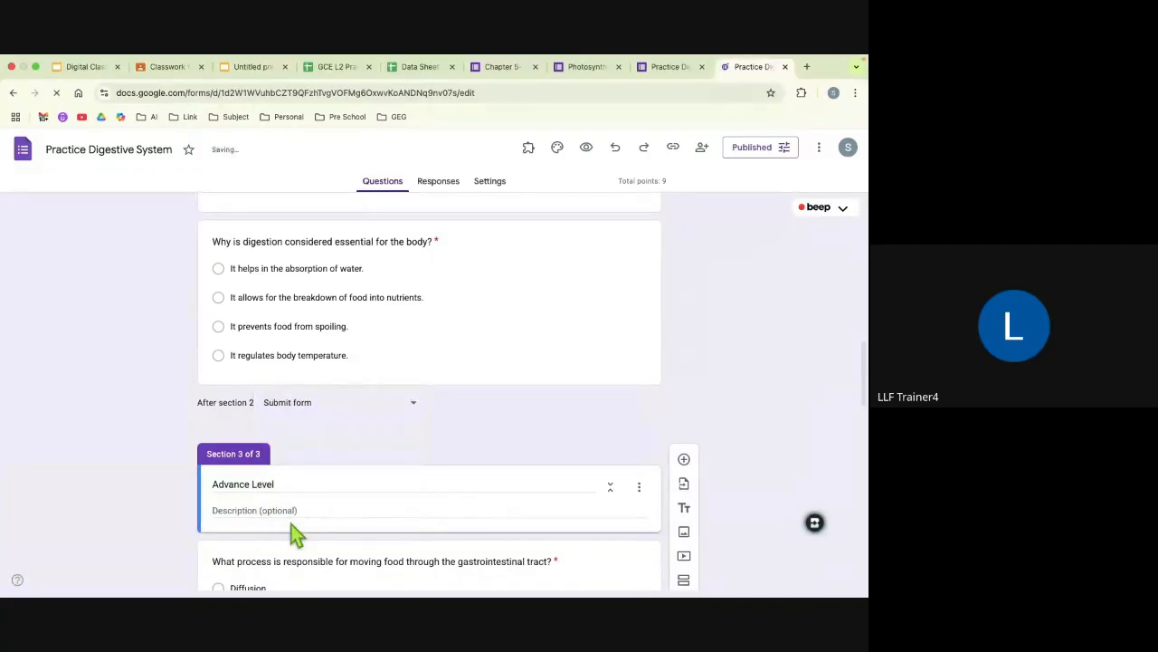
# Step: Preview the form, test the branch for "It is made up of solid organs only.", and examine the questions in the section it leads to
pyautogui.click(587, 149)
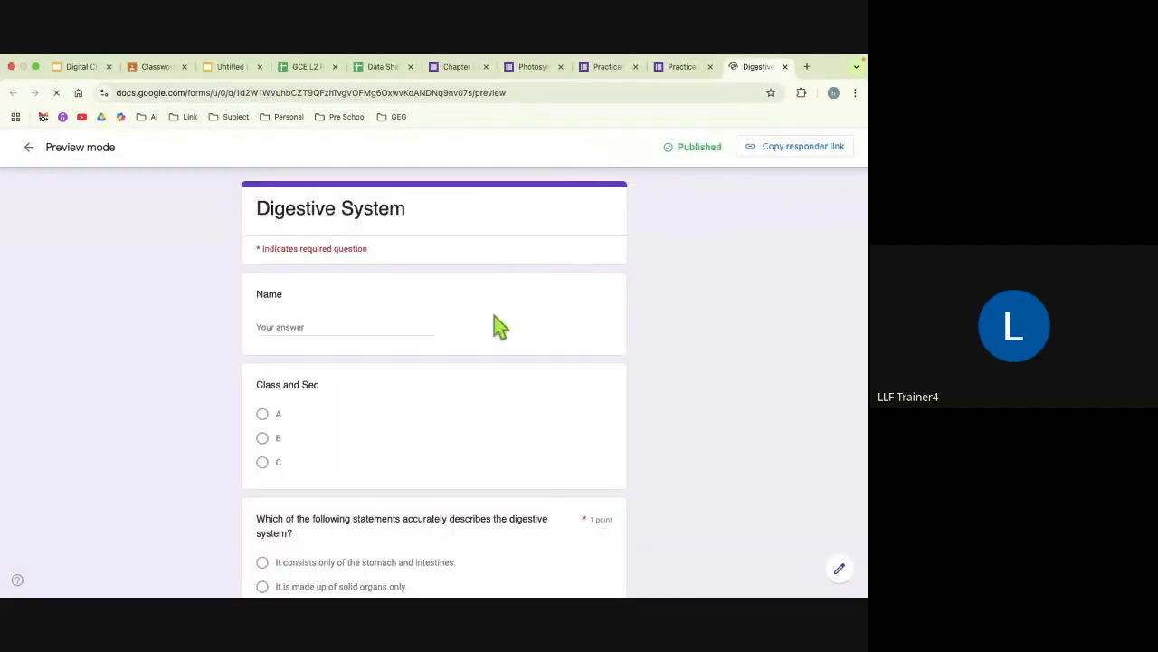
pyautogui.scroll(-3, 479, 389)
pyautogui.scroll(-2, 329, 328)
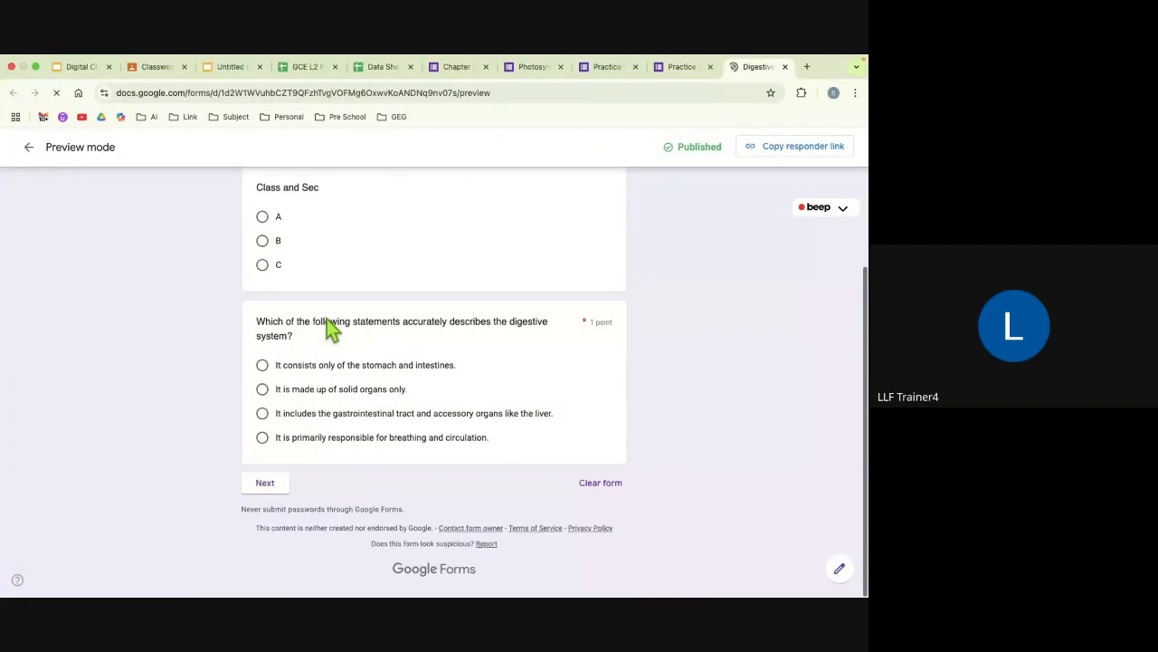
pyautogui.click(263, 392)
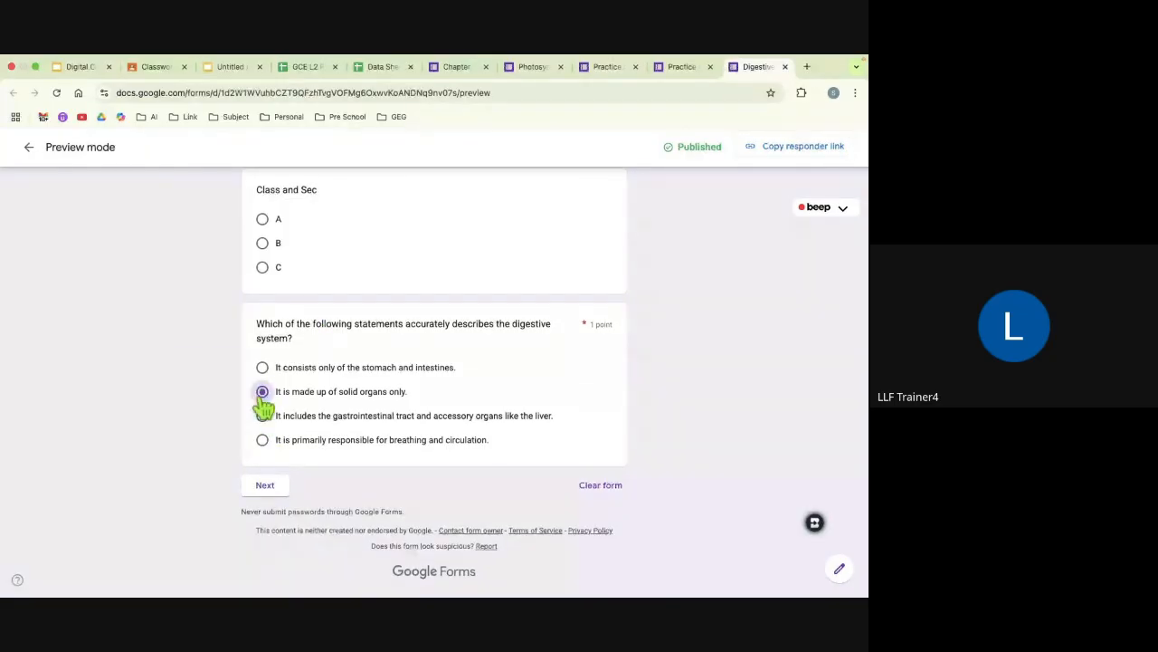
pyautogui.click(266, 489)
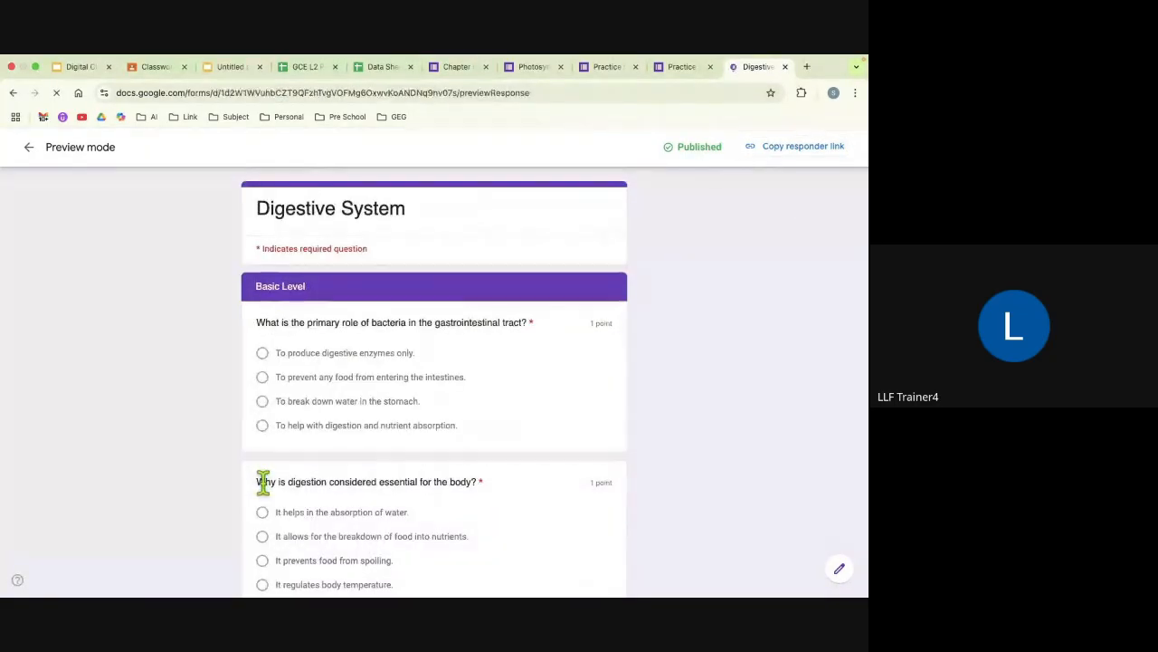
pyautogui.scroll(-5, 266, 479)
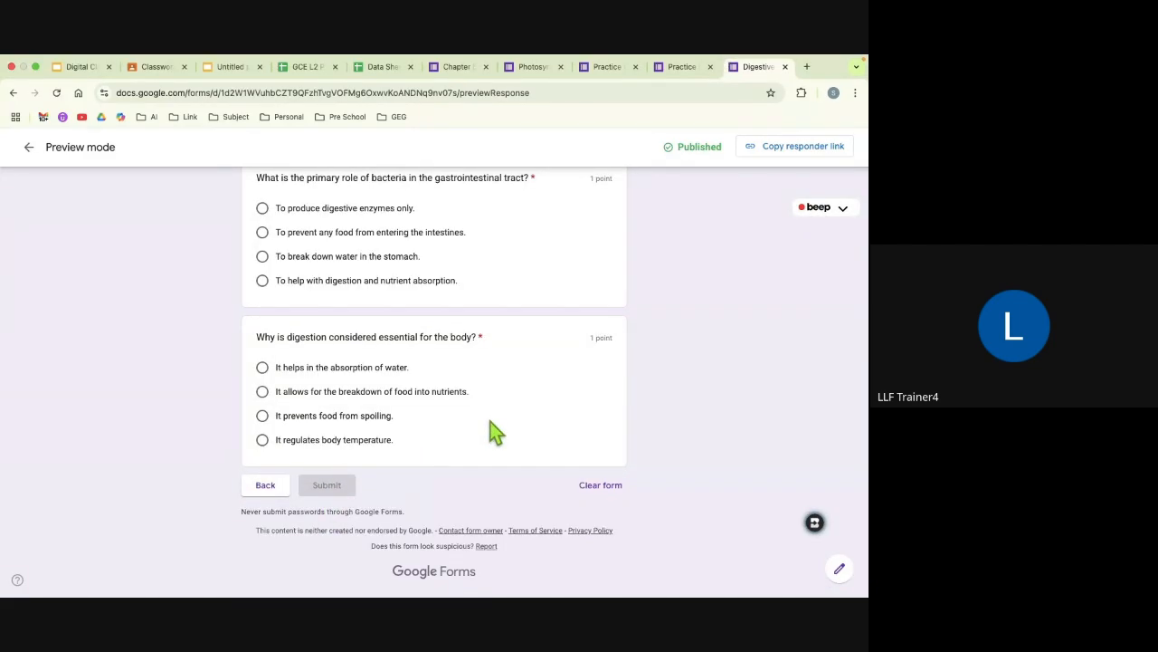
# Step: Check the Skills to Master slide in the presentation, and return from the form preview to editing, discarding the test answers
pyautogui.hotkey('ctrl', 'Right')
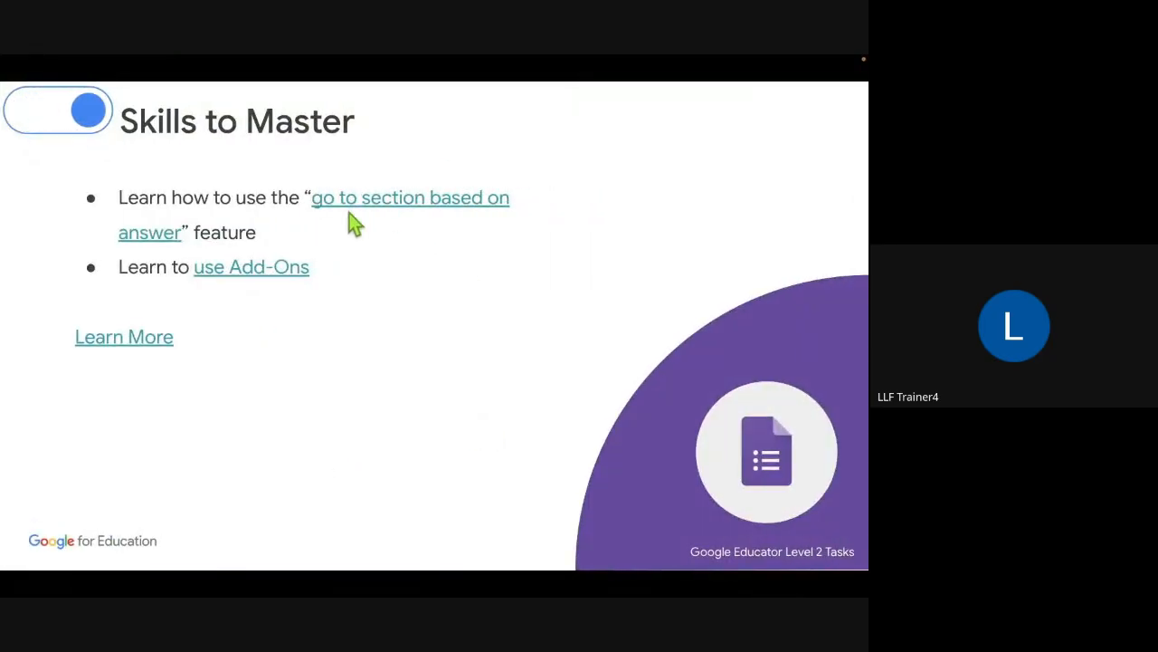
pyautogui.hotkey('ctrl', 'Left')
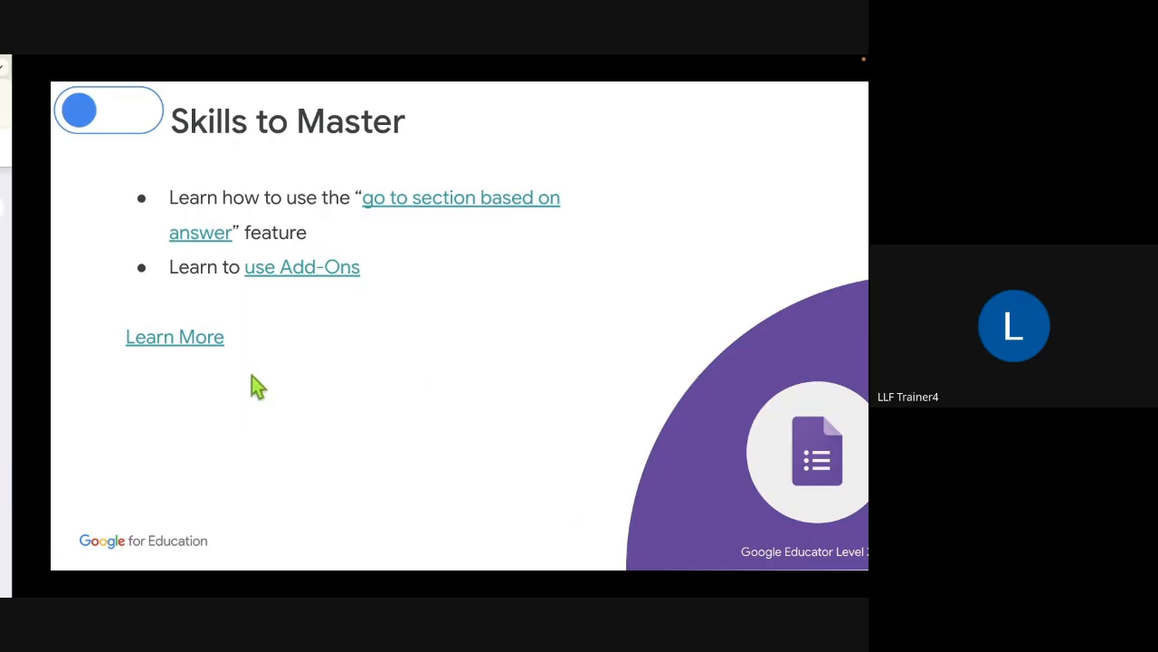
pyautogui.scroll(3, 452, 380)
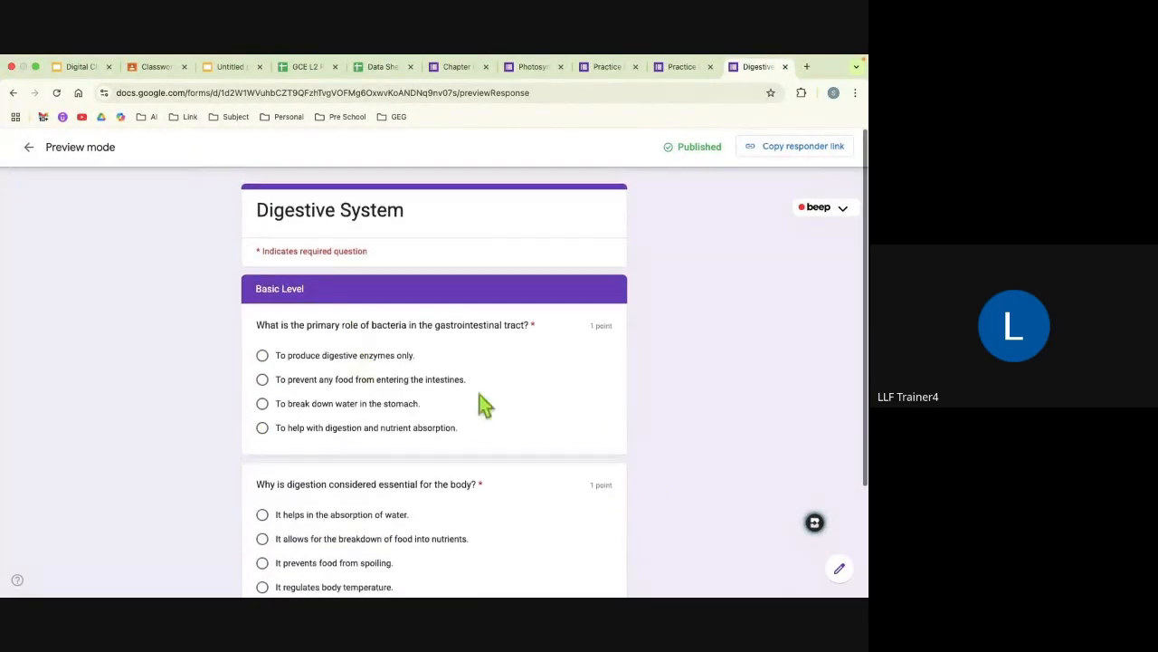
pyautogui.click(838, 569)
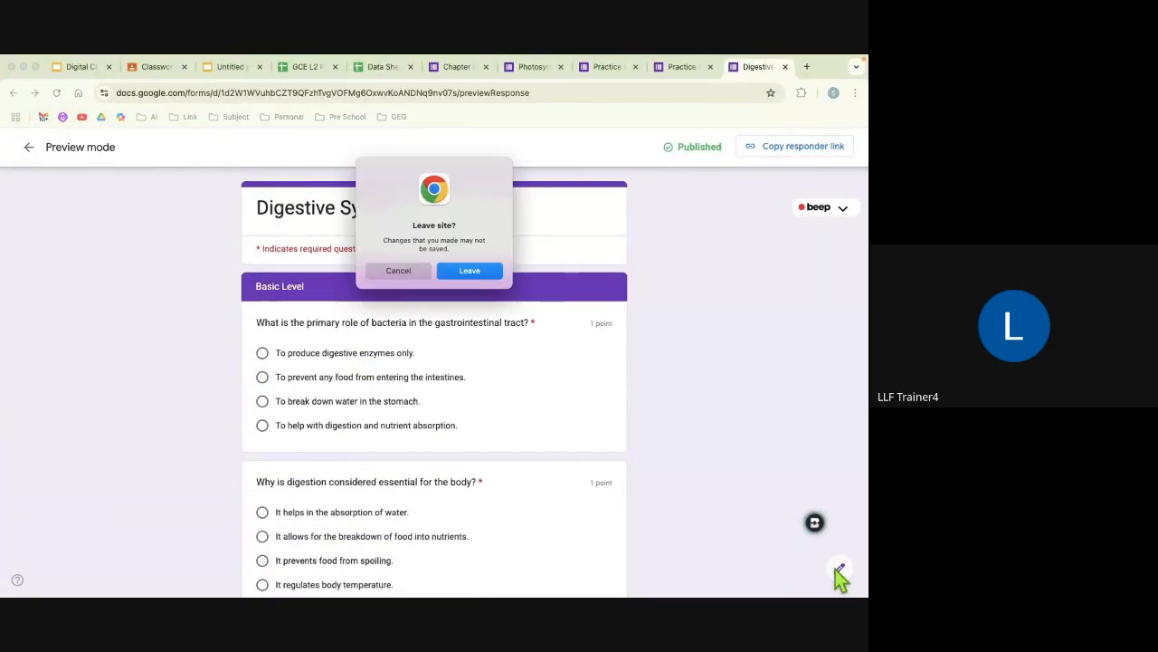
pyautogui.click(480, 271)
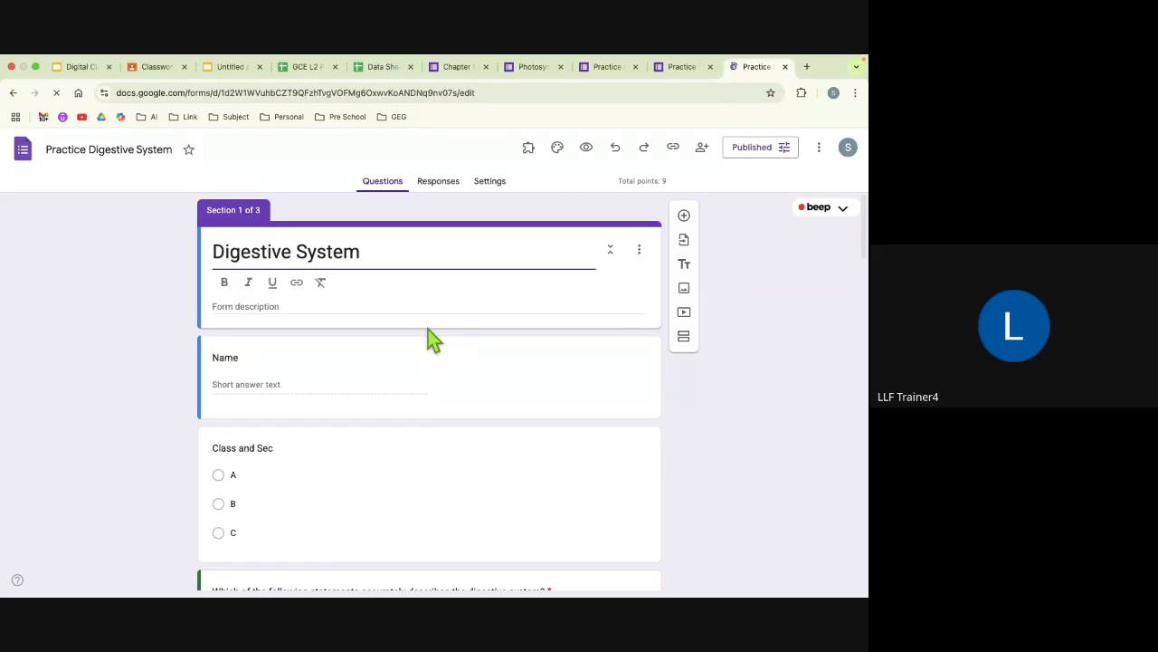
# Step: Open the add-ons marketplace from the Practice Digestive System form
pyautogui.click(819, 152)
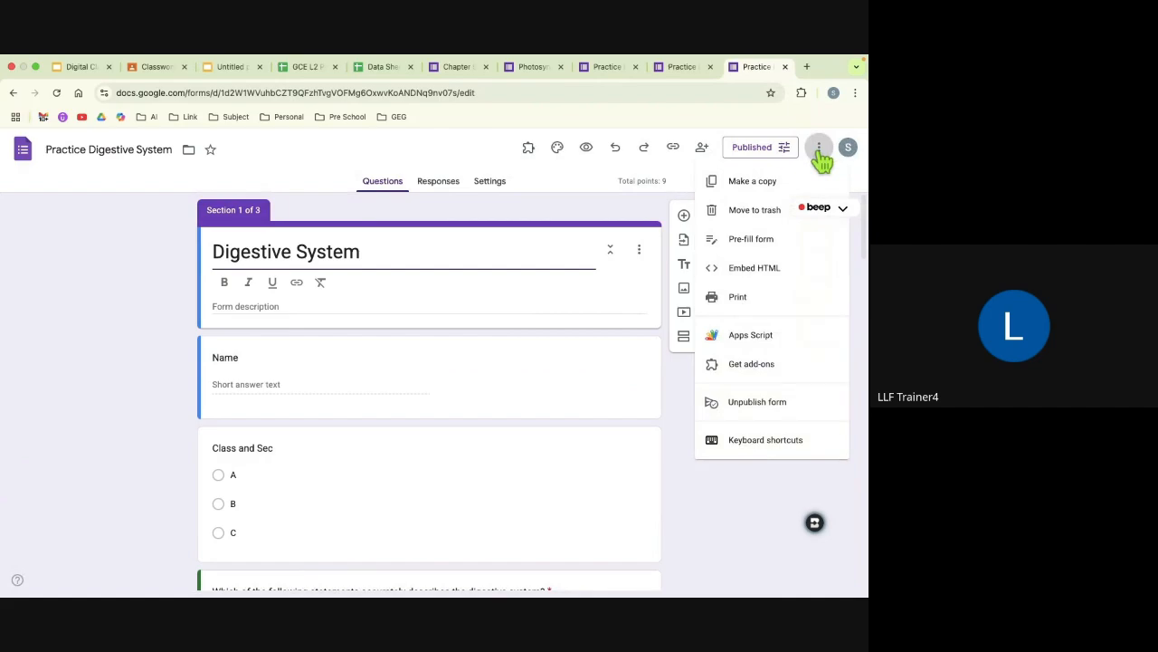
pyautogui.click(753, 377)
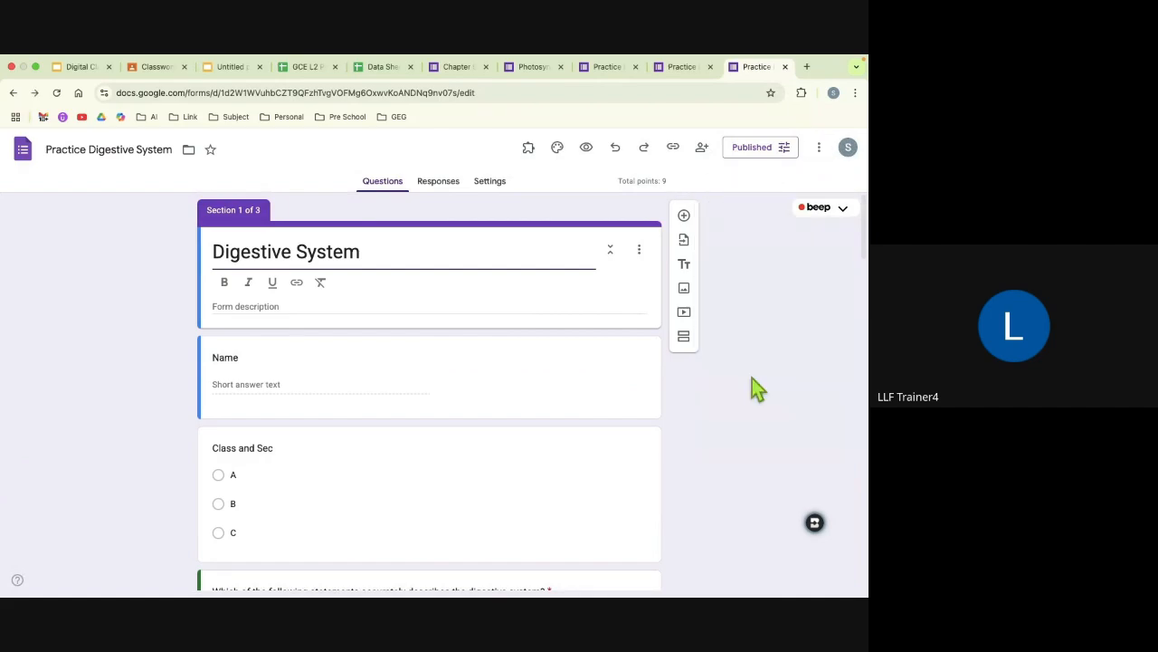
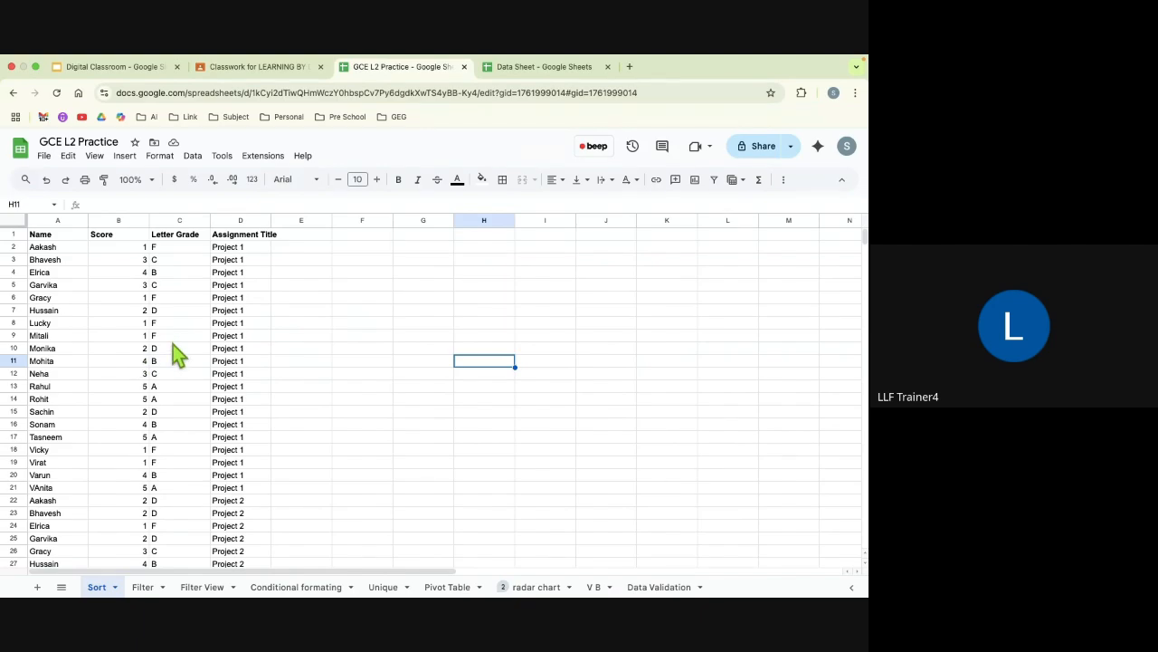
# Step: Examine the student scores, letter grades and assignment titles listed on the Sort sheet
pyautogui.scroll(-2, 173, 344)
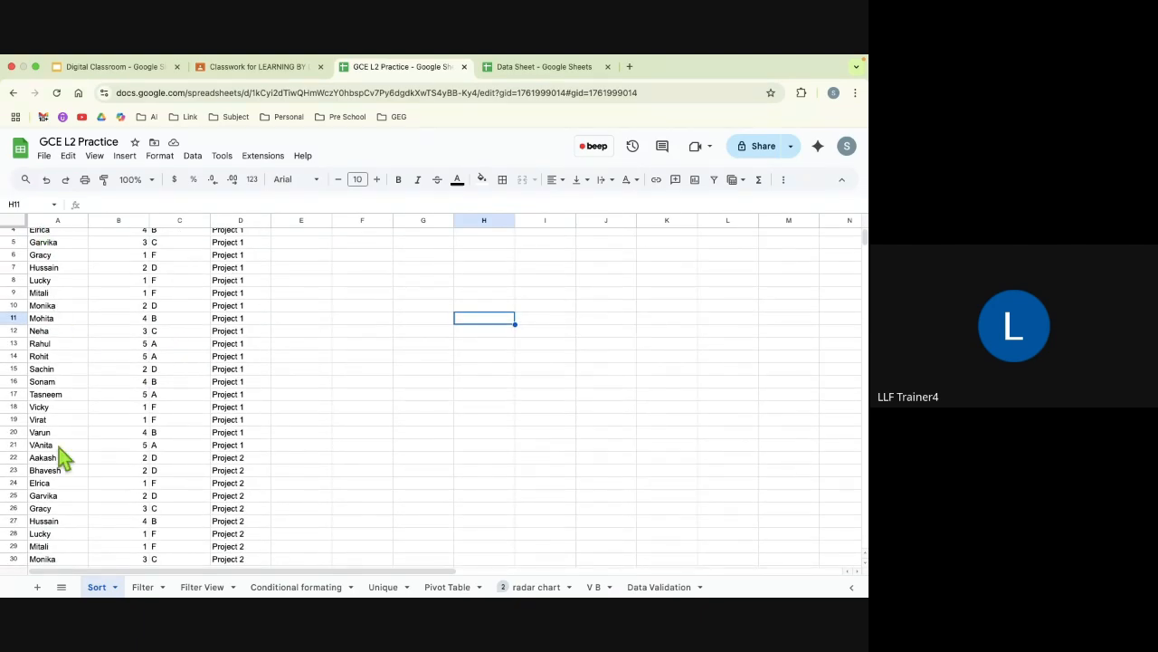
pyautogui.scroll(2, 136, 447)
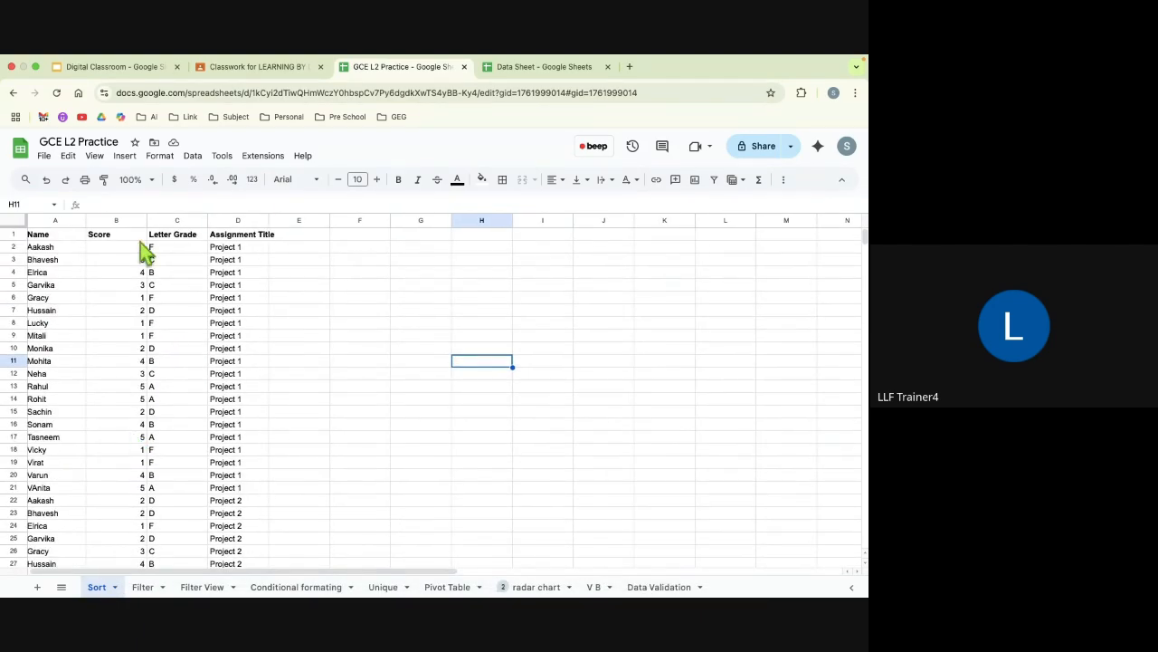
pyautogui.scroll(-15, 232, 409)
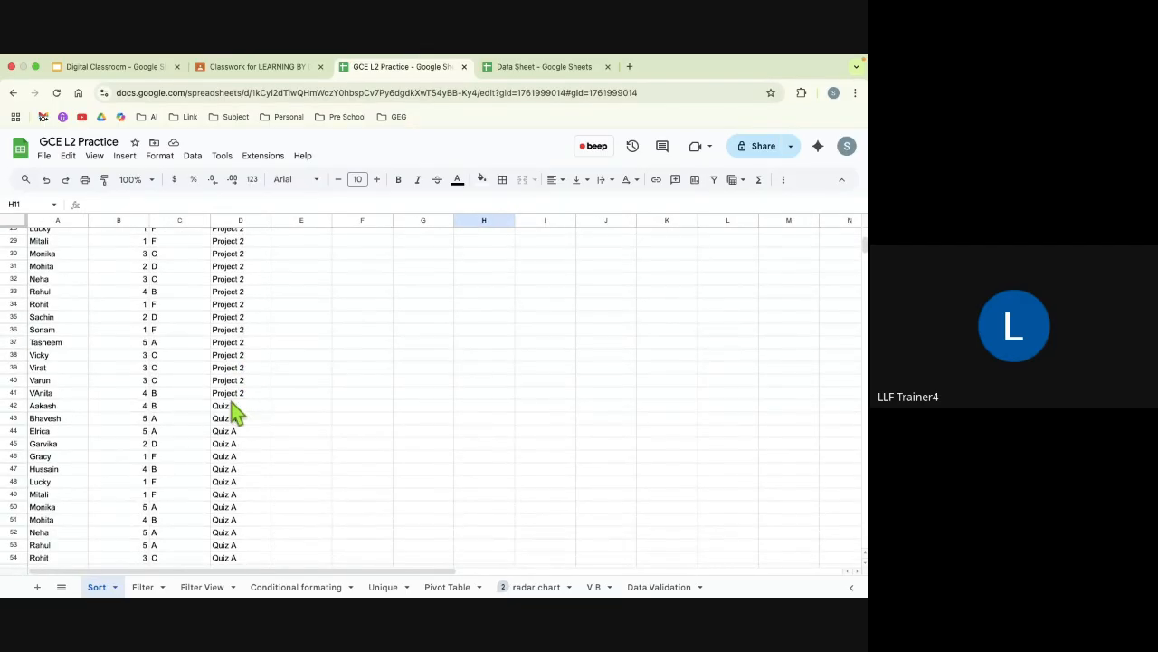
pyautogui.scroll(-16, 232, 412)
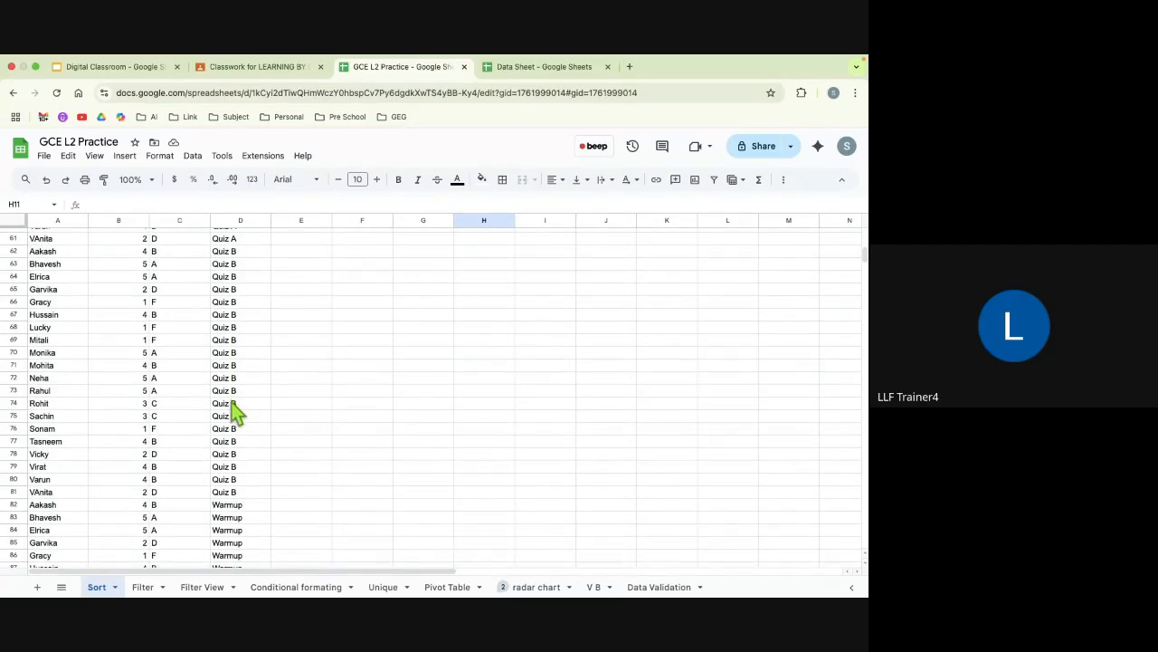
pyautogui.scroll(-3, 231, 410)
pyautogui.scroll(20, 231, 411)
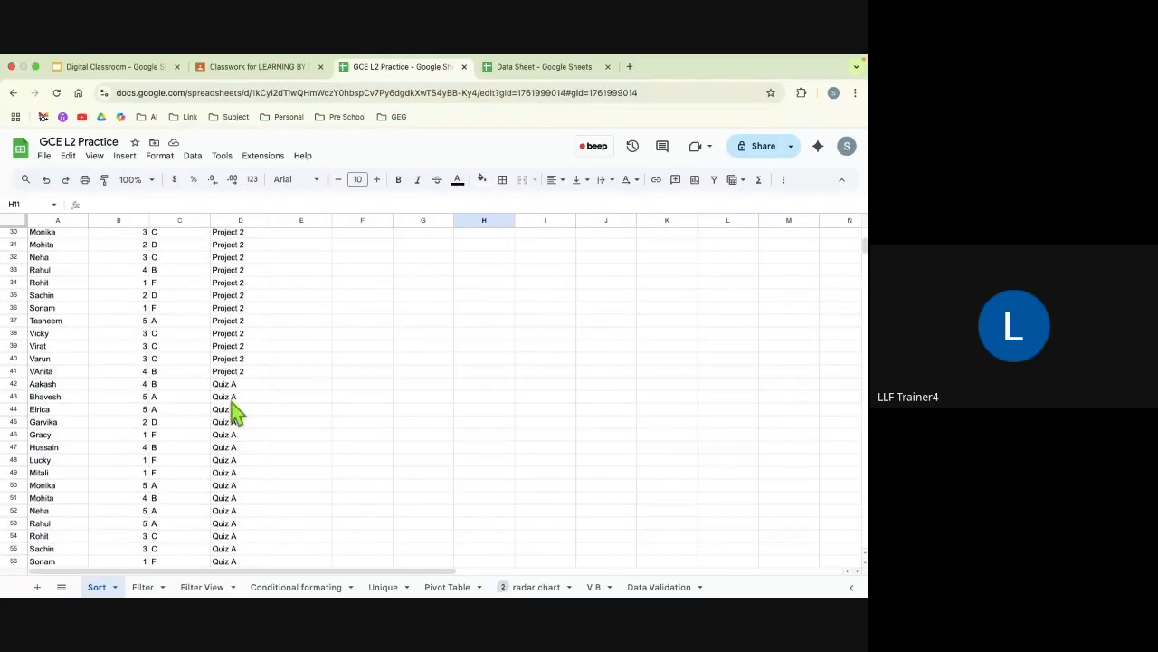
pyautogui.scroll(1, 230, 409)
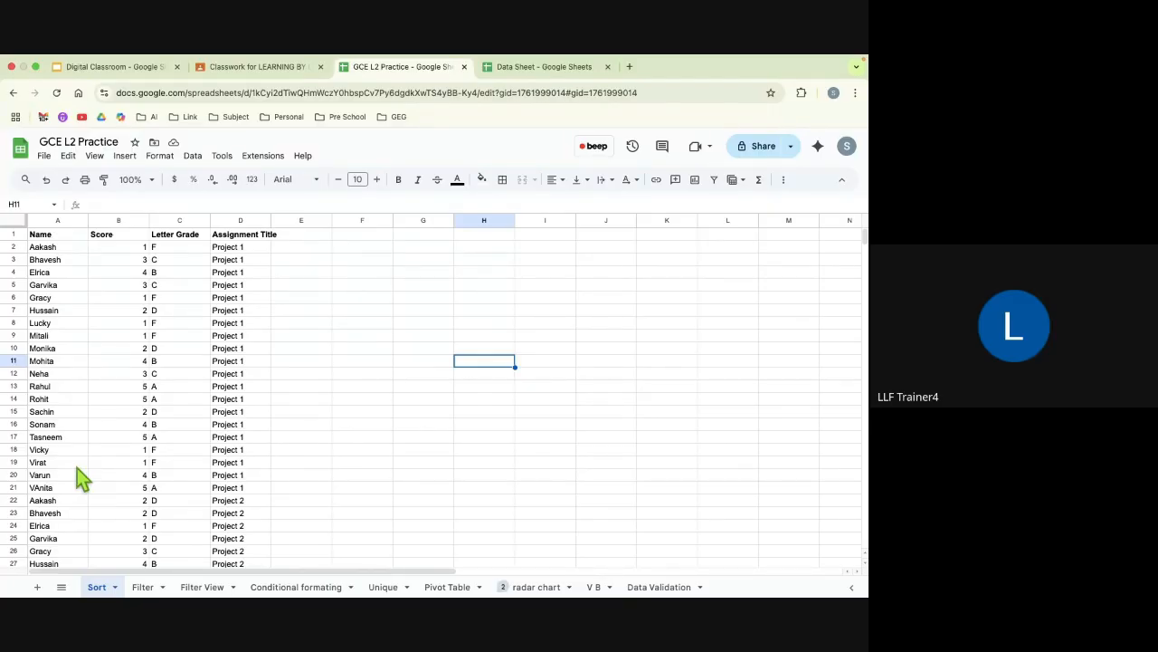
# Step: Sort the whole data range A1:D101 by Name from A to Z, treating the first row as a header, and review the order
pyautogui.click(45, 237)
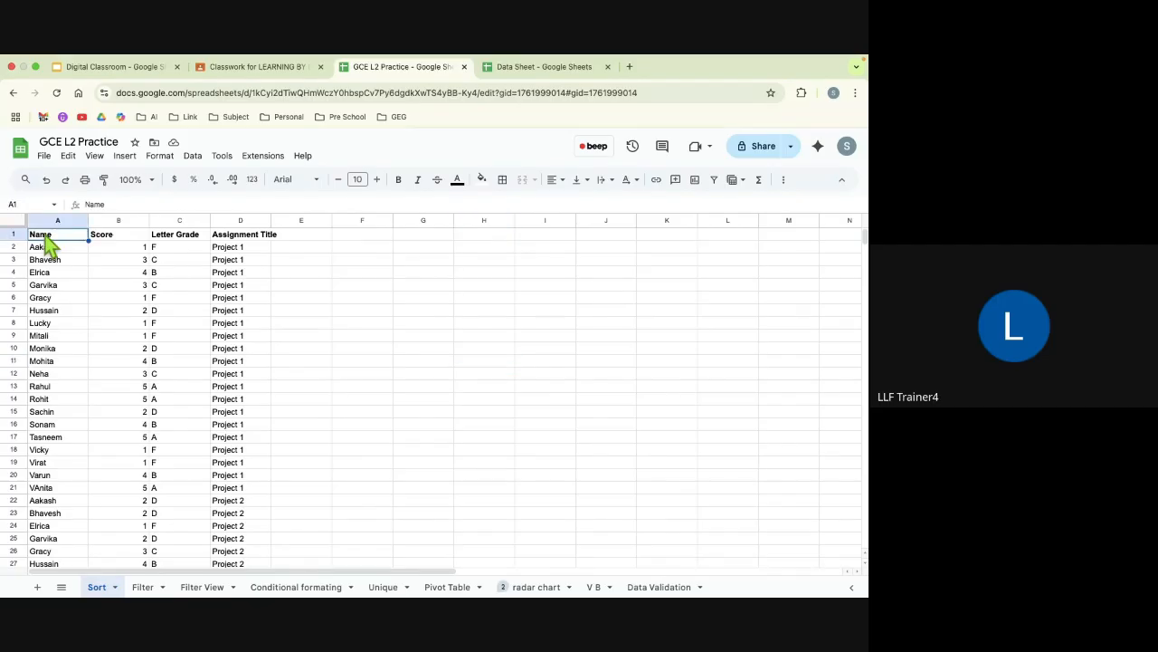
pyautogui.press('super+a')
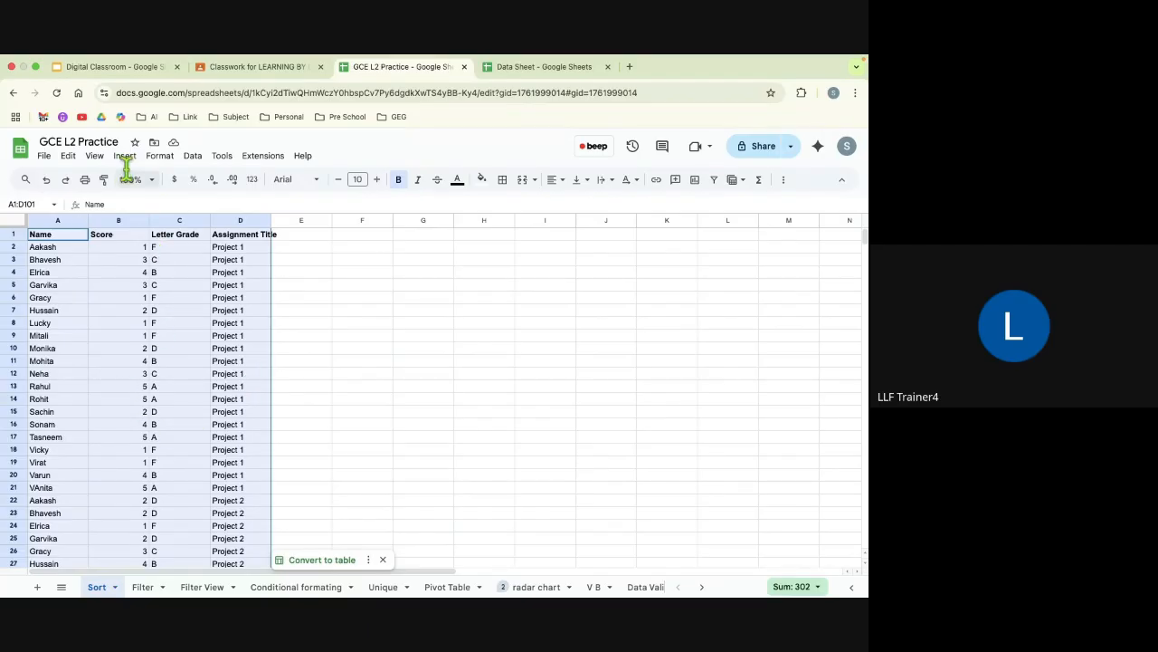
pyautogui.click(193, 159)
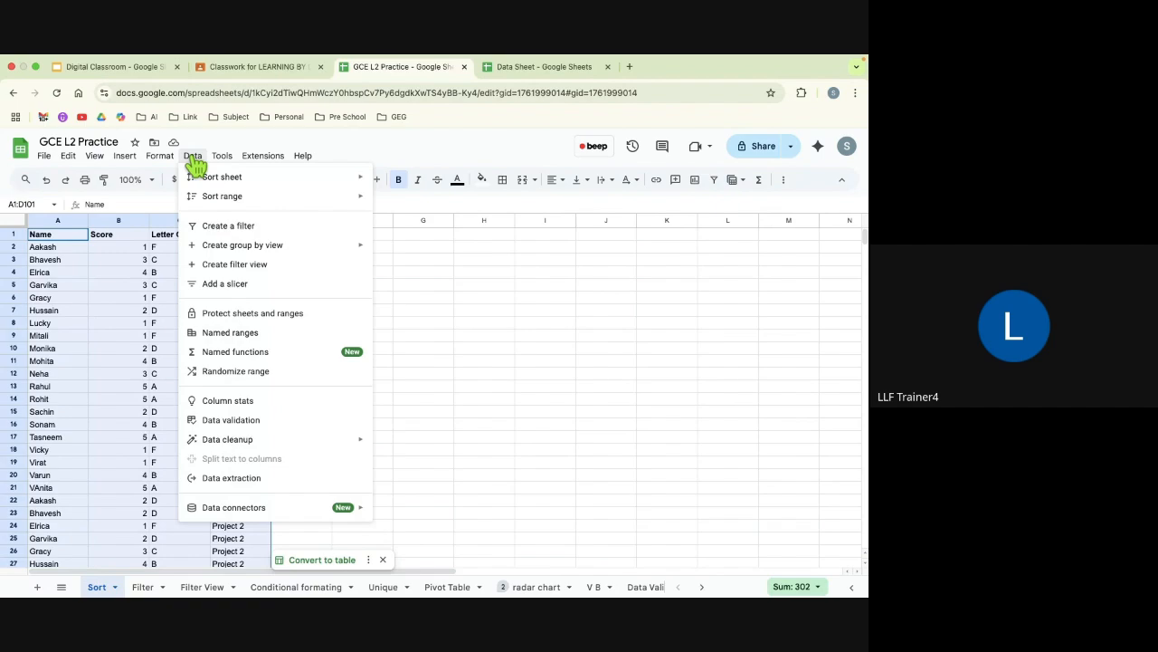
pyautogui.moveTo(211, 200)
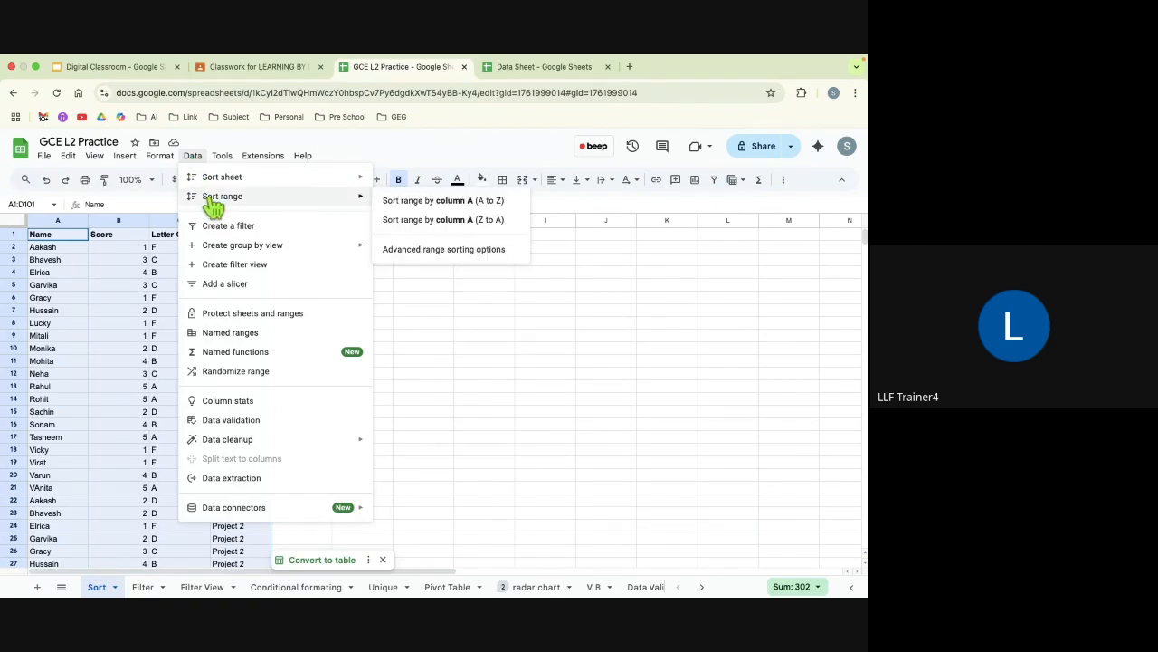
pyautogui.click(411, 250)
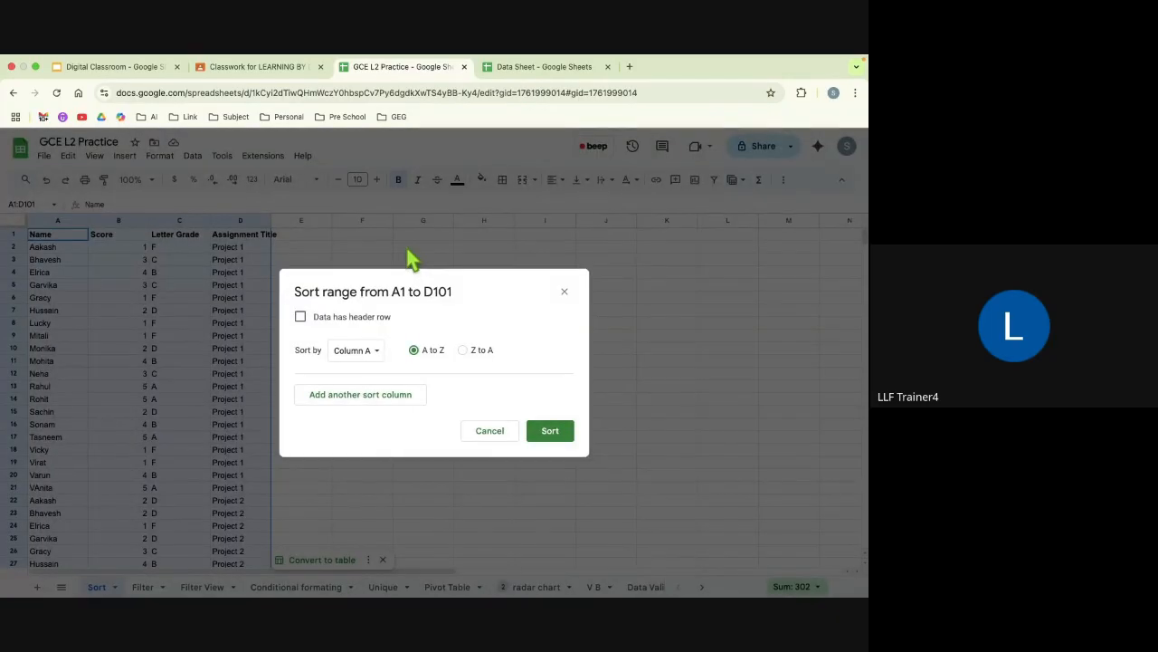
pyautogui.click(301, 318)
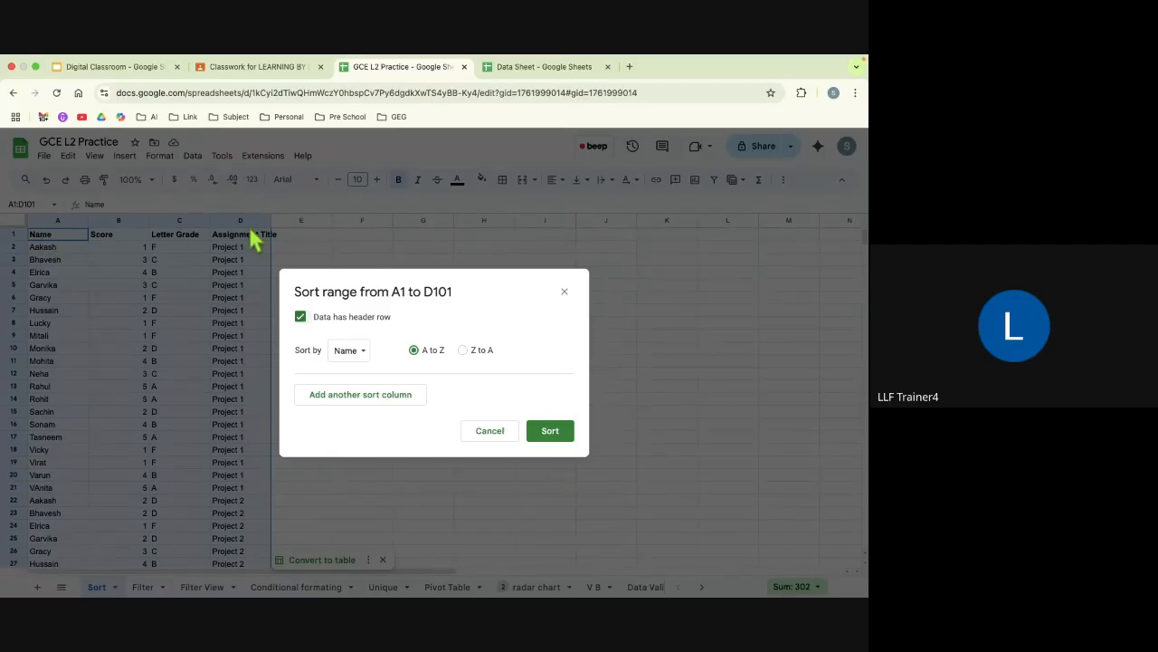
pyautogui.click(348, 353)
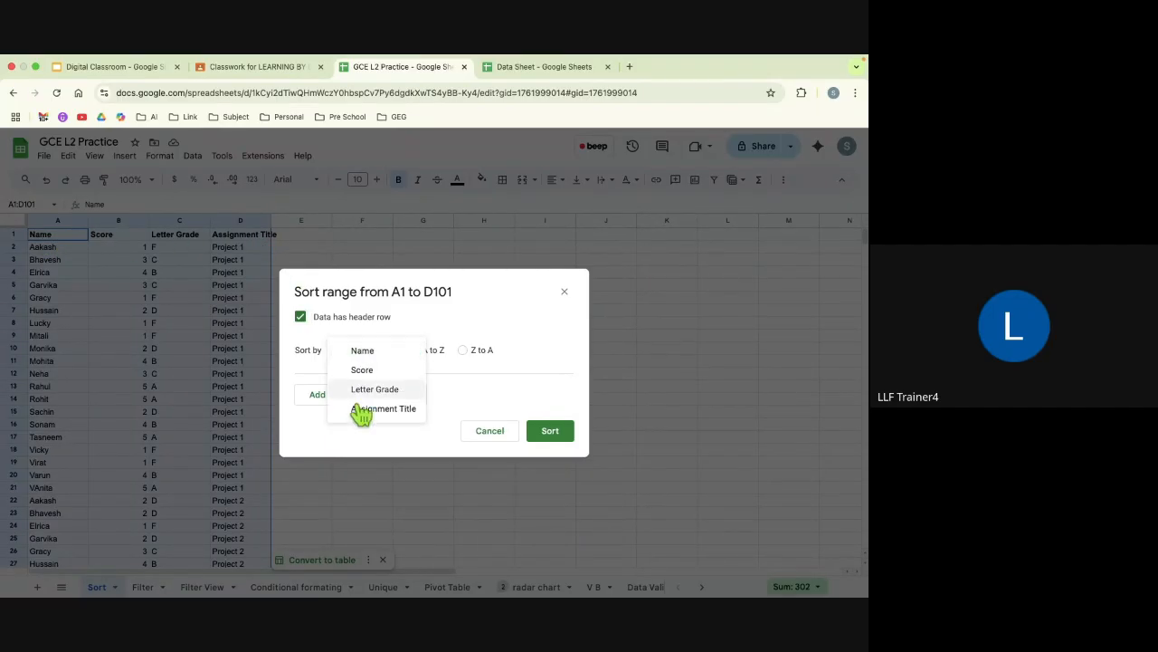
pyautogui.click(363, 351)
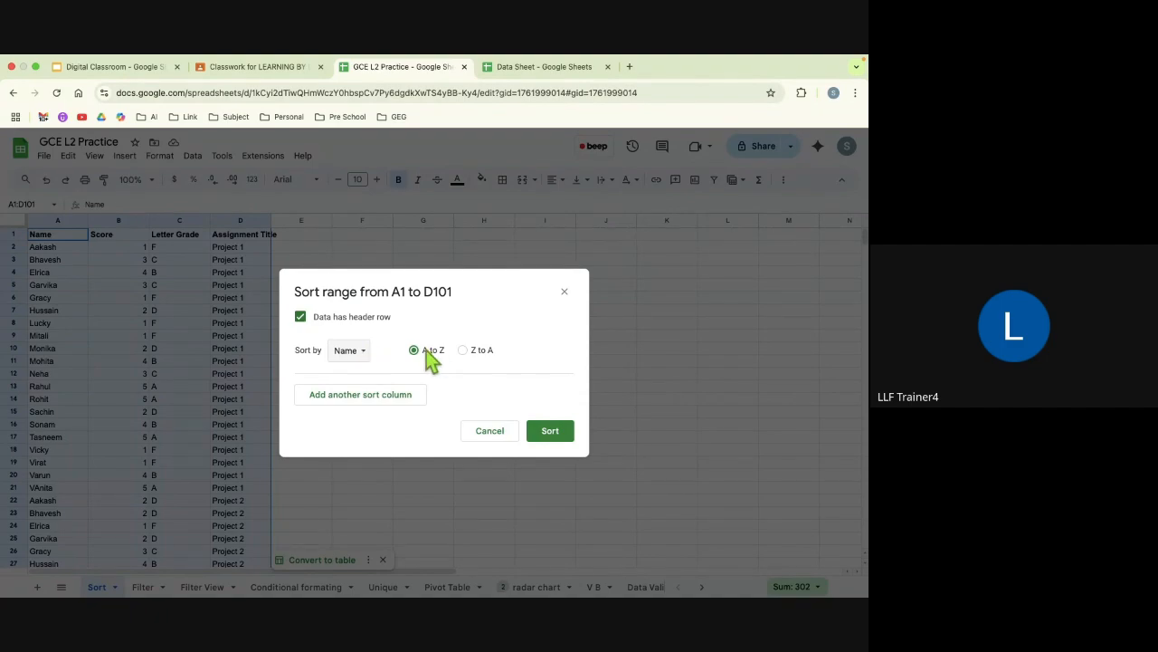
pyautogui.click(554, 438)
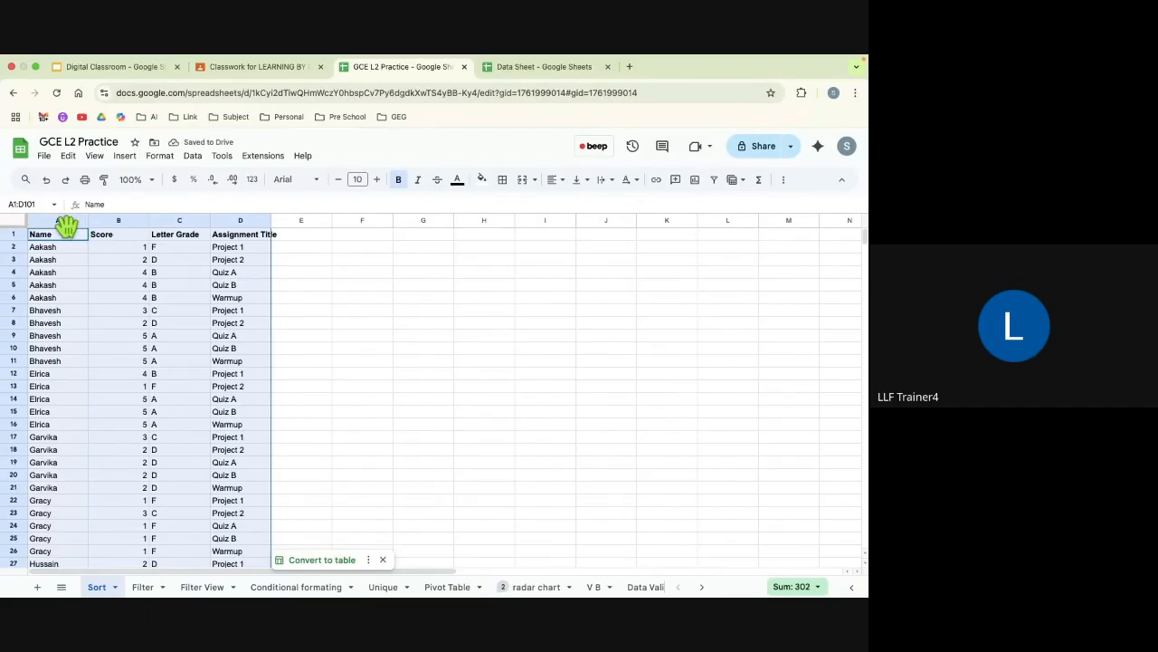
pyautogui.scroll(-4, 78, 387)
pyautogui.scroll(4, 78, 388)
pyautogui.click(332, 335)
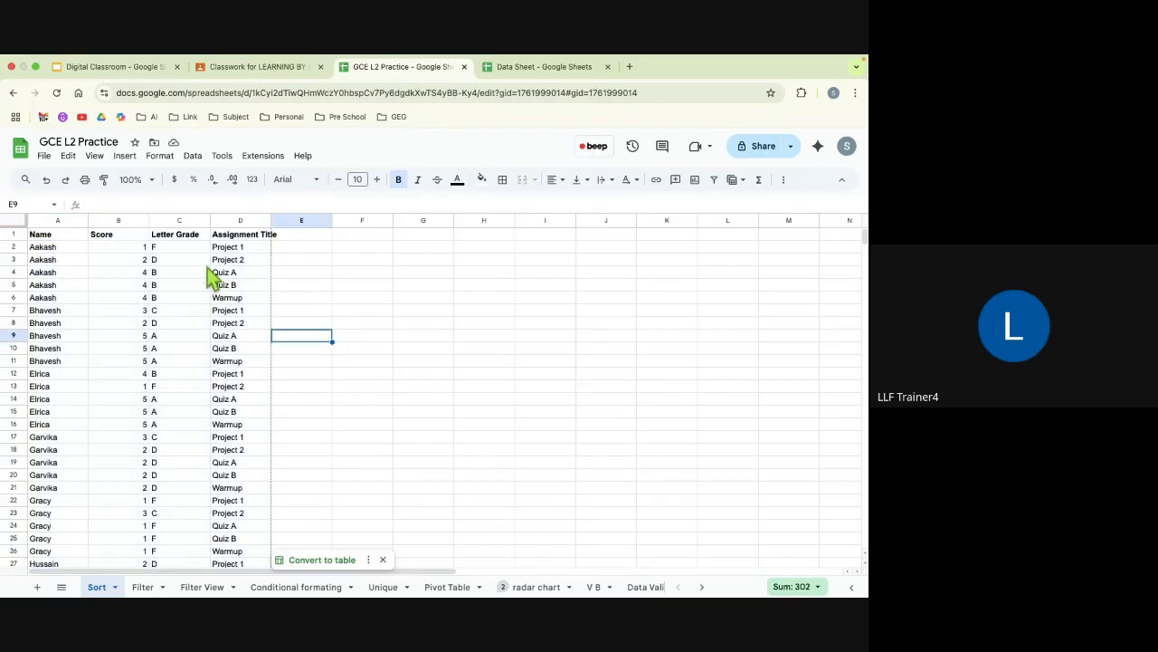
# Step: Sort the whole data range A1:D101 by Score from Z to A with the header row kept, and review the rows
pyautogui.click(72, 238)
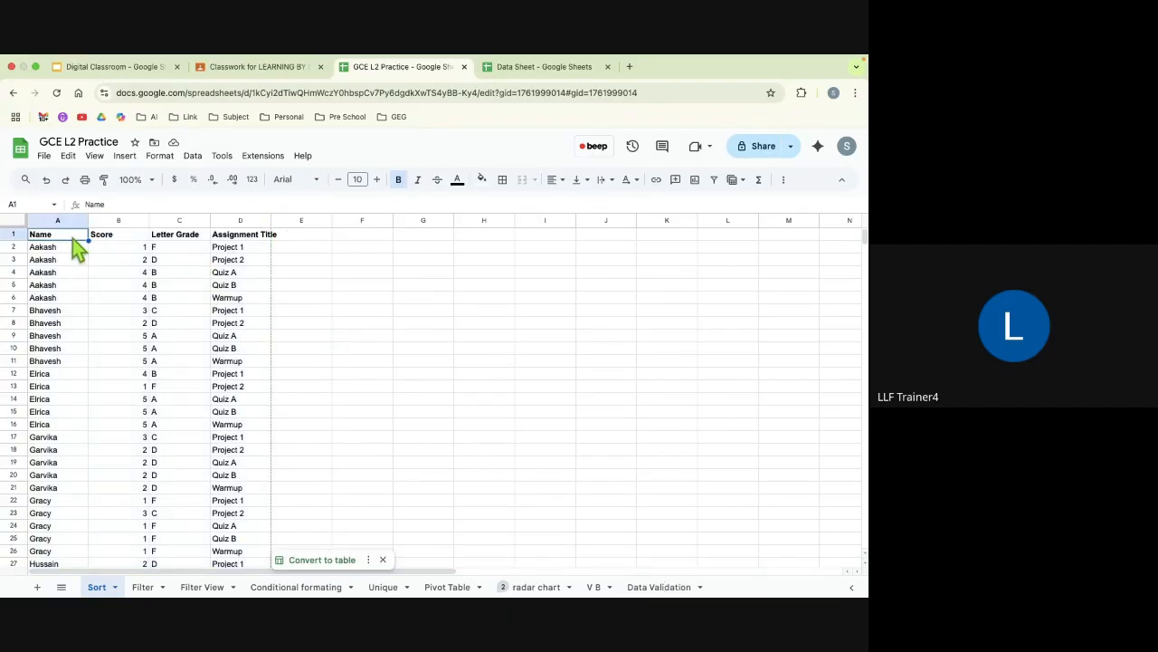
pyautogui.press('super+a')
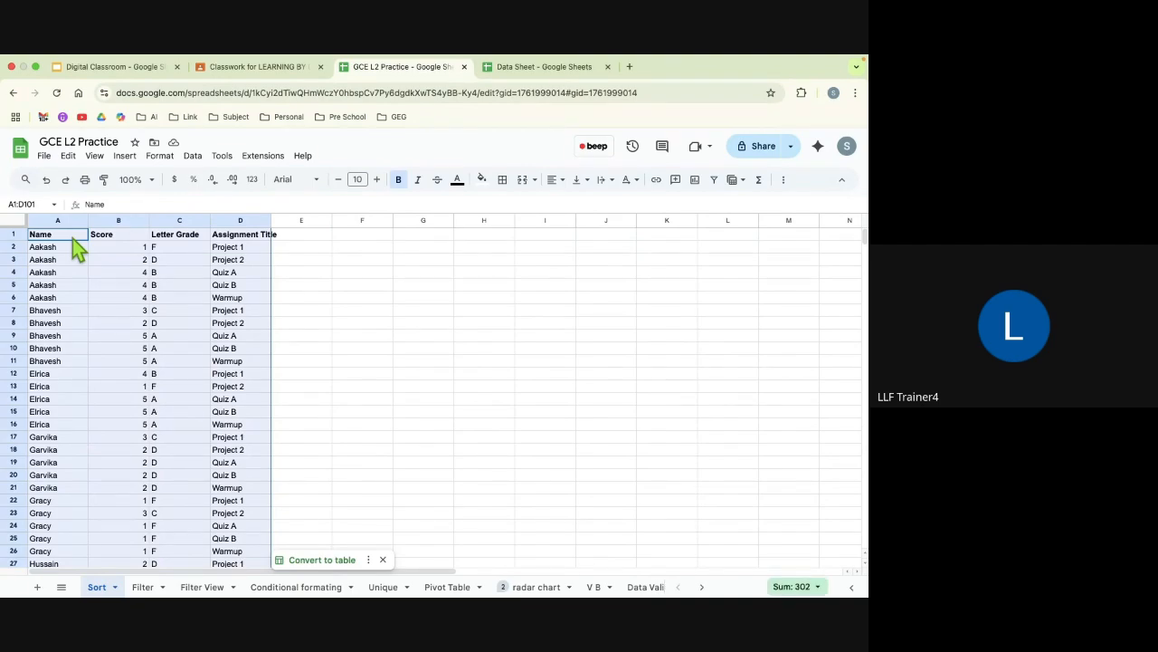
pyautogui.click(193, 159)
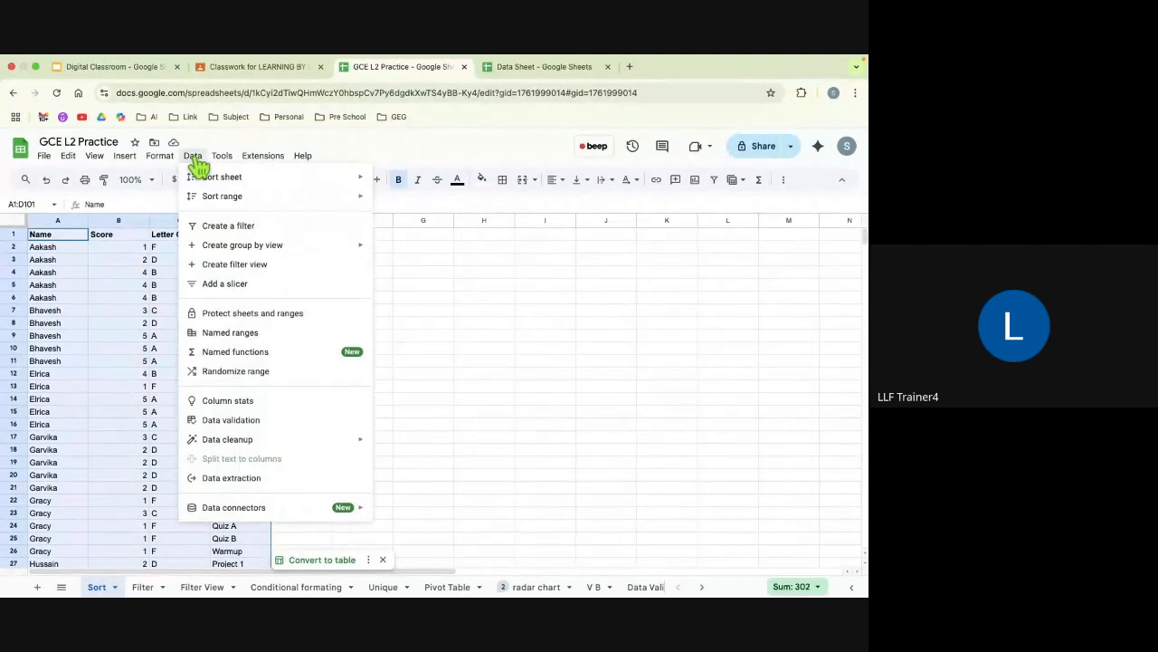
pyautogui.moveTo(215, 206)
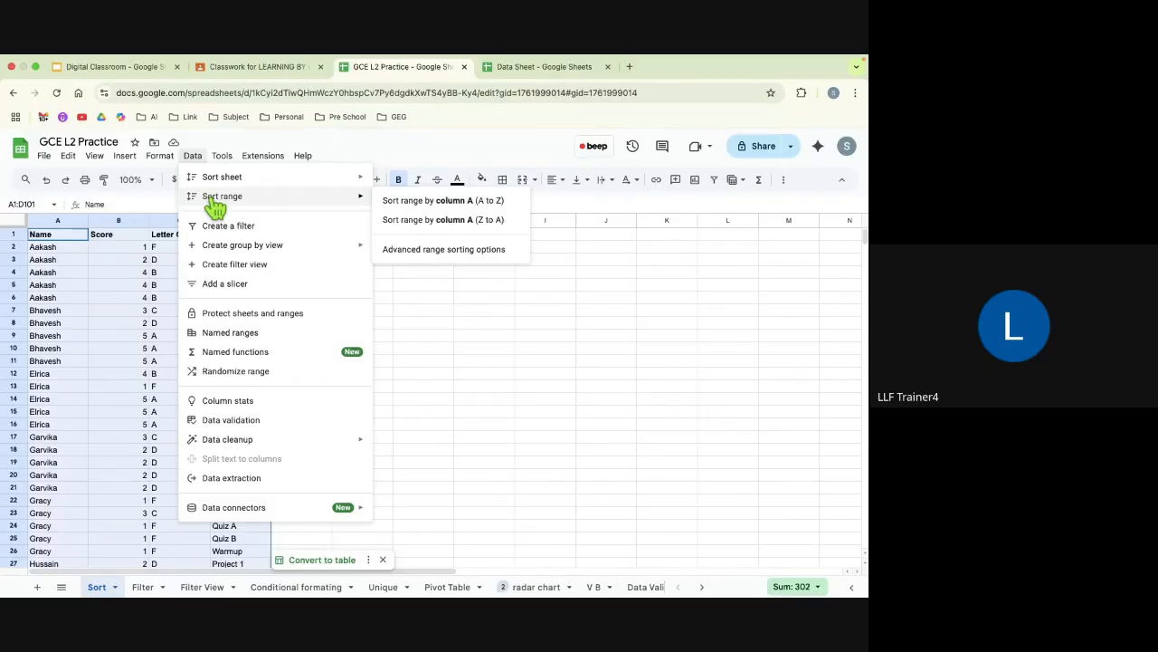
pyautogui.click(418, 252)
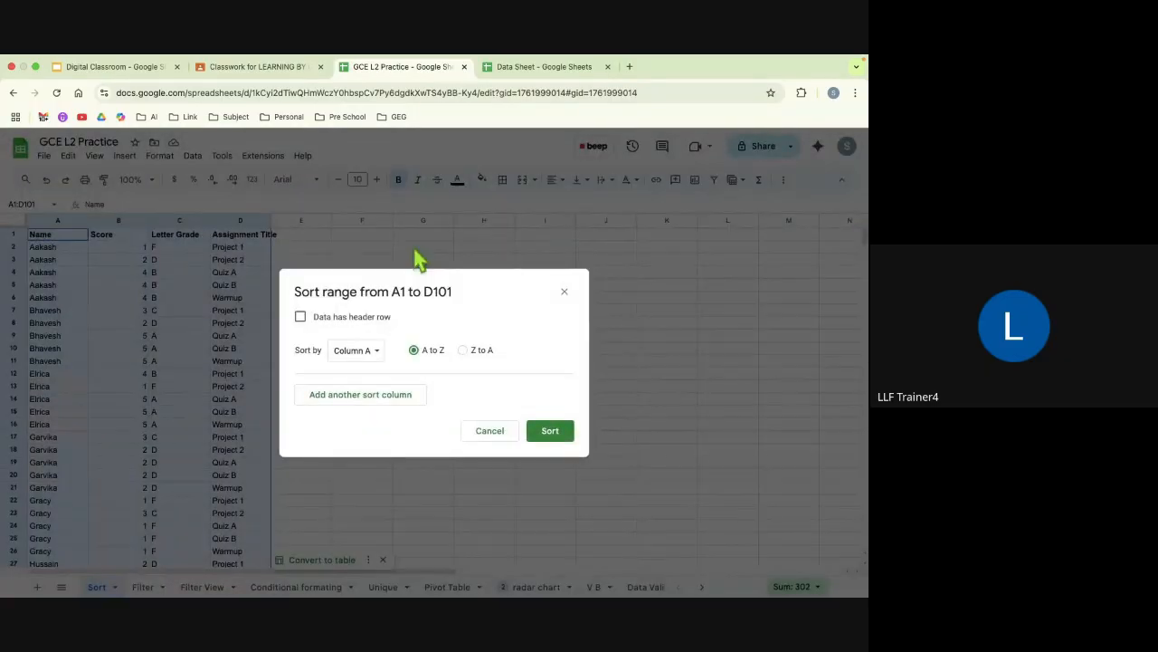
pyautogui.click(299, 317)
pyautogui.click(348, 353)
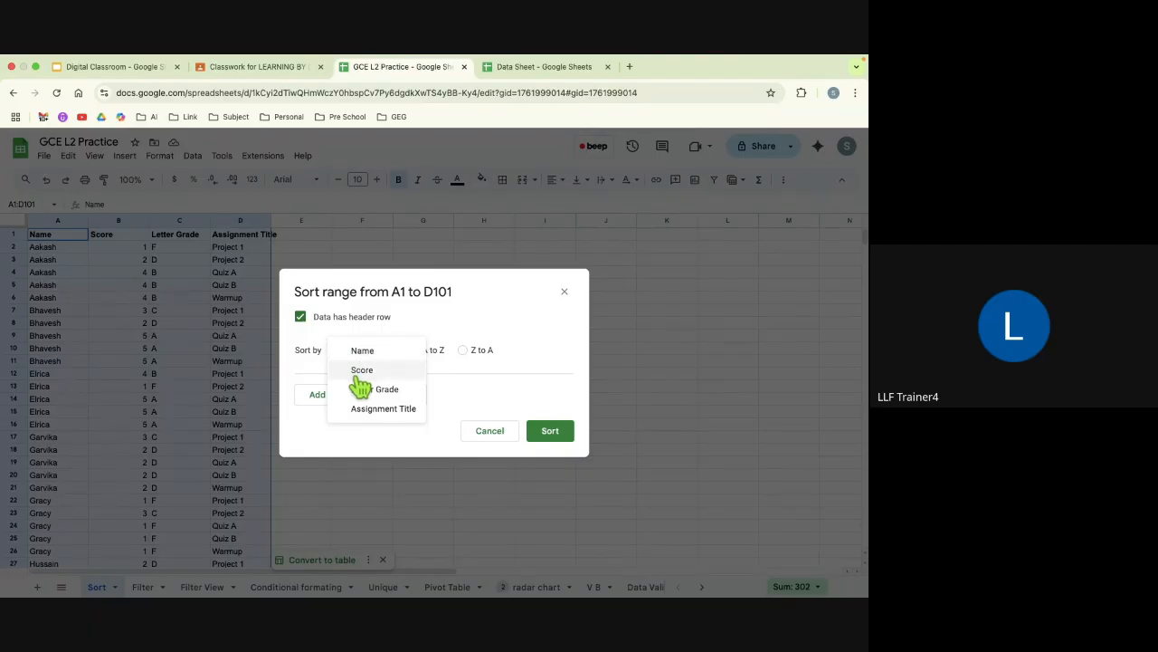
pyautogui.click(359, 376)
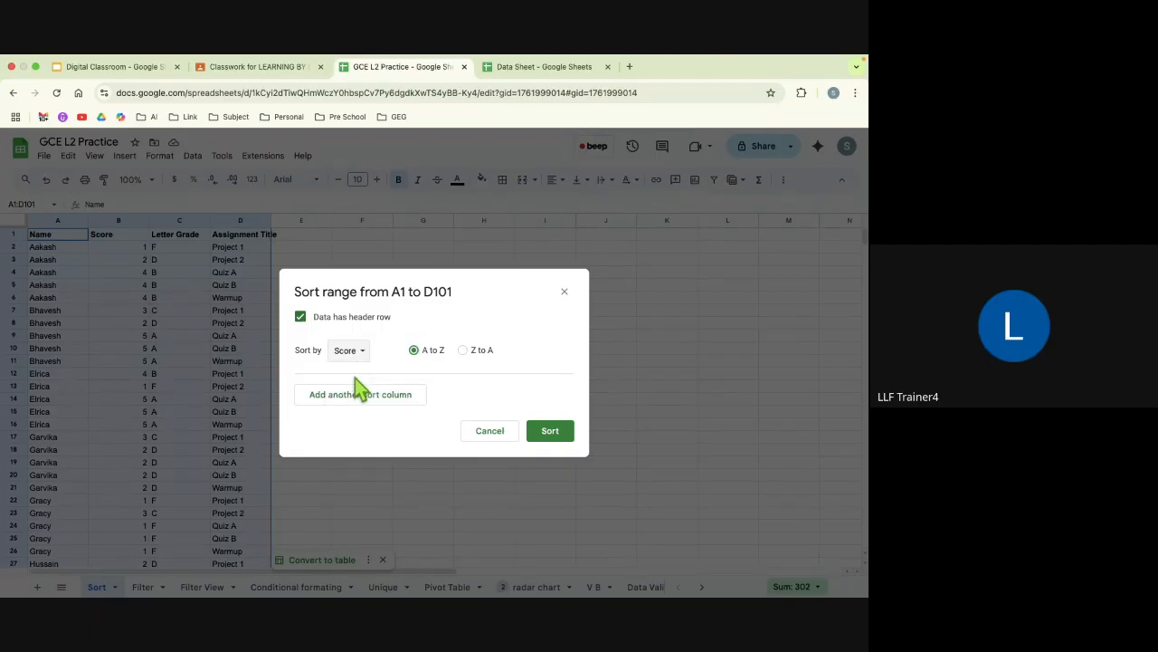
pyautogui.click(462, 350)
pyautogui.click(551, 432)
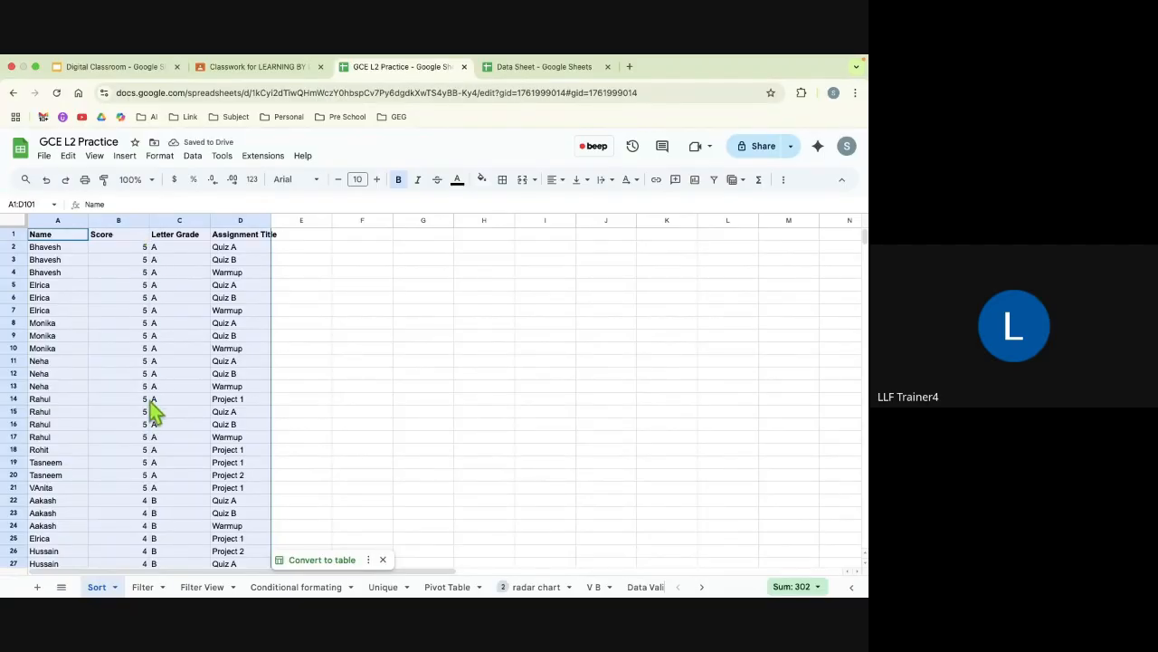
pyautogui.scroll(-5, 150, 401)
pyautogui.scroll(-20, 150, 408)
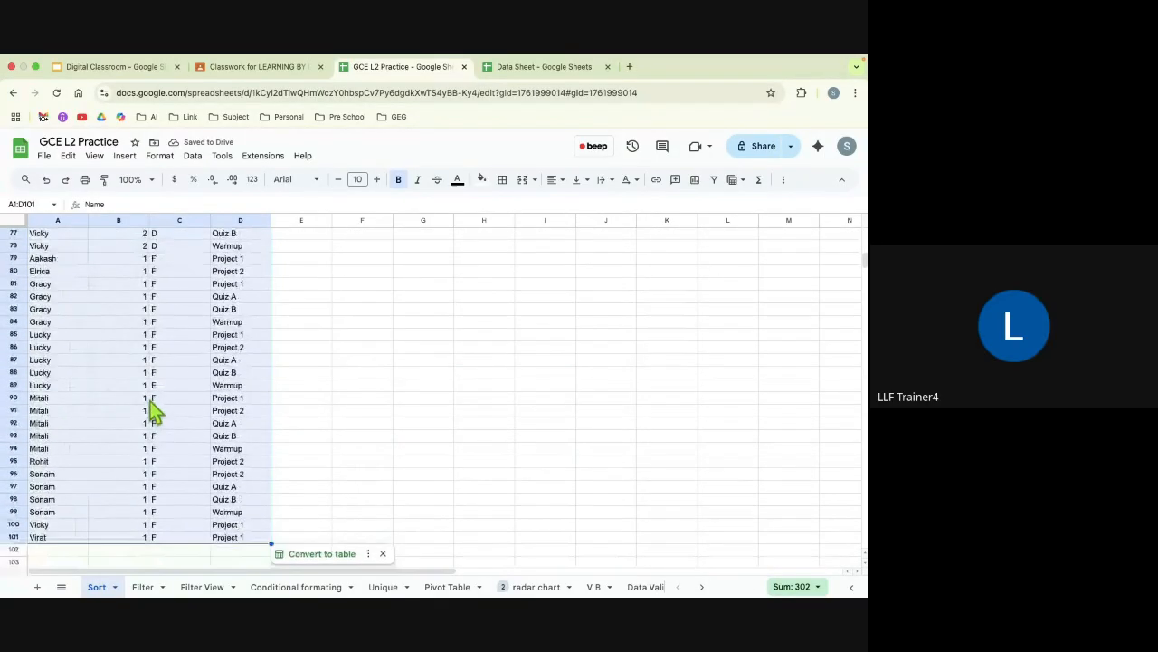
pyautogui.scroll(20, 165, 329)
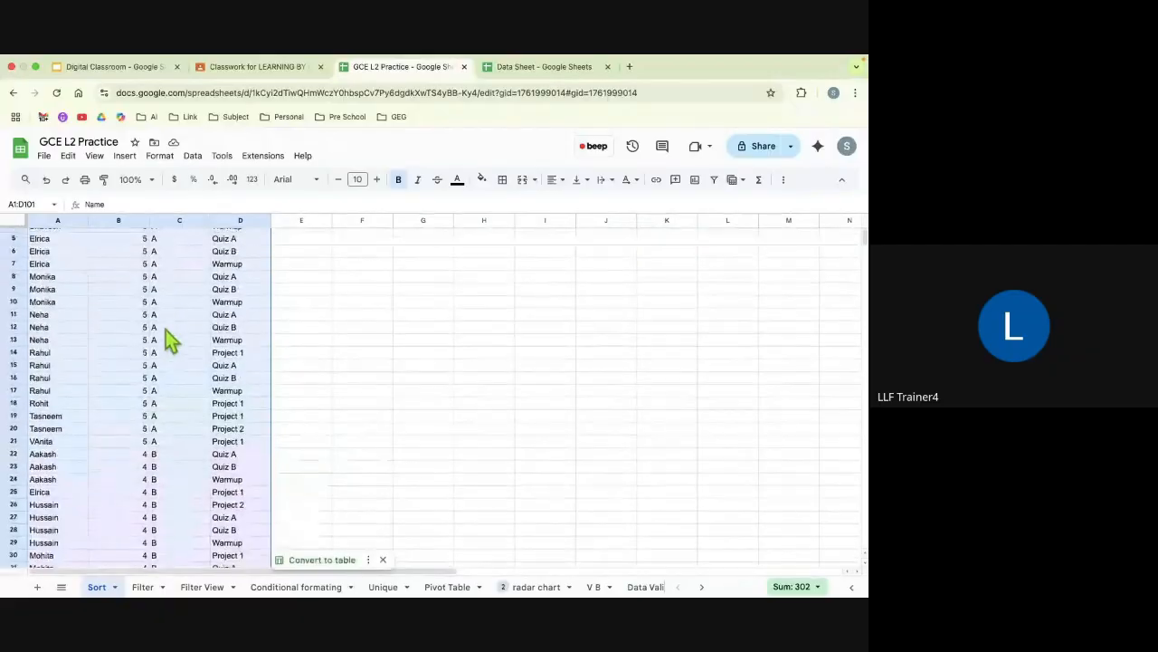
pyautogui.click(394, 376)
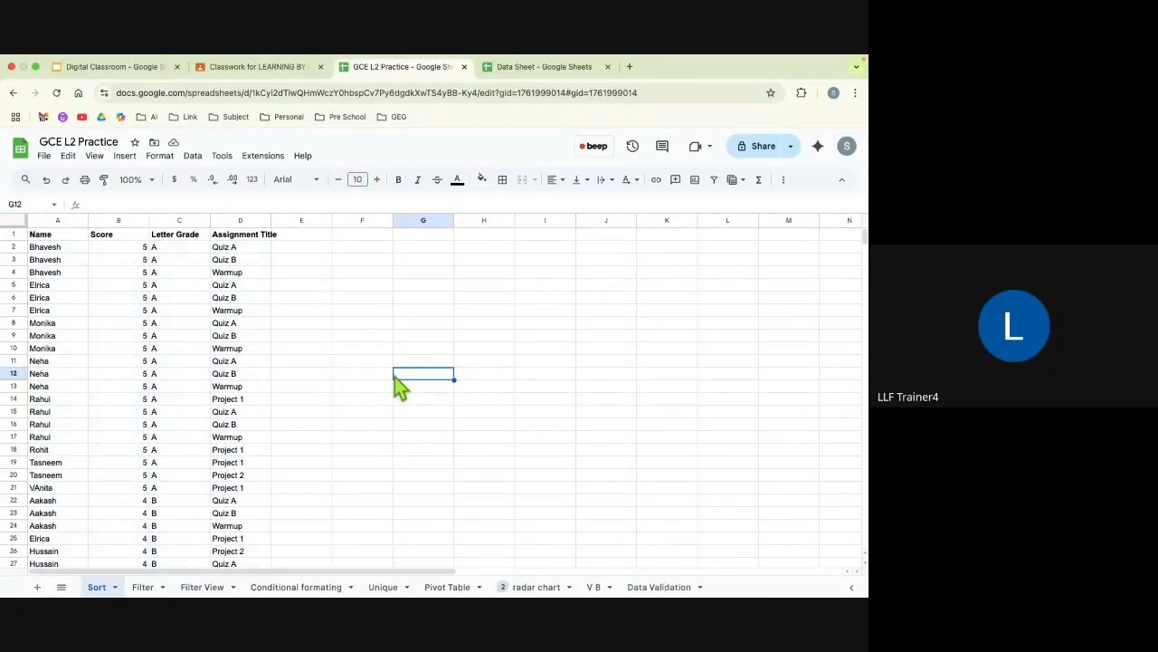
# Step: Open the Filter sheet and look through its student scores, letter grades and assignment titles
pyautogui.click(143, 586)
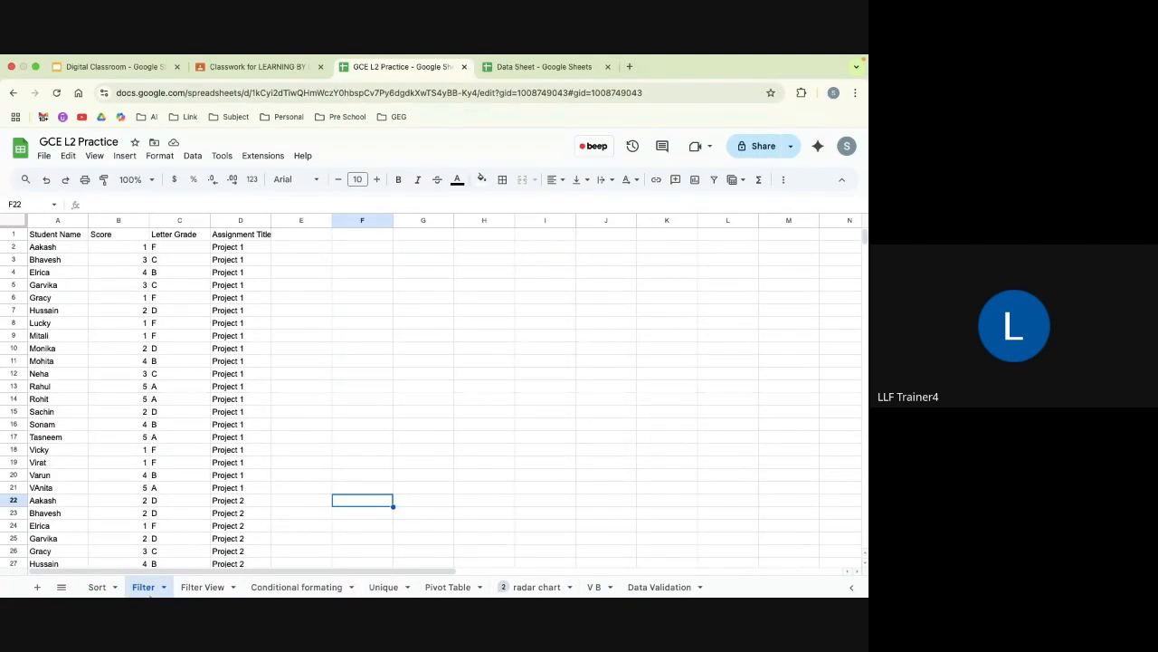
pyautogui.click(297, 493)
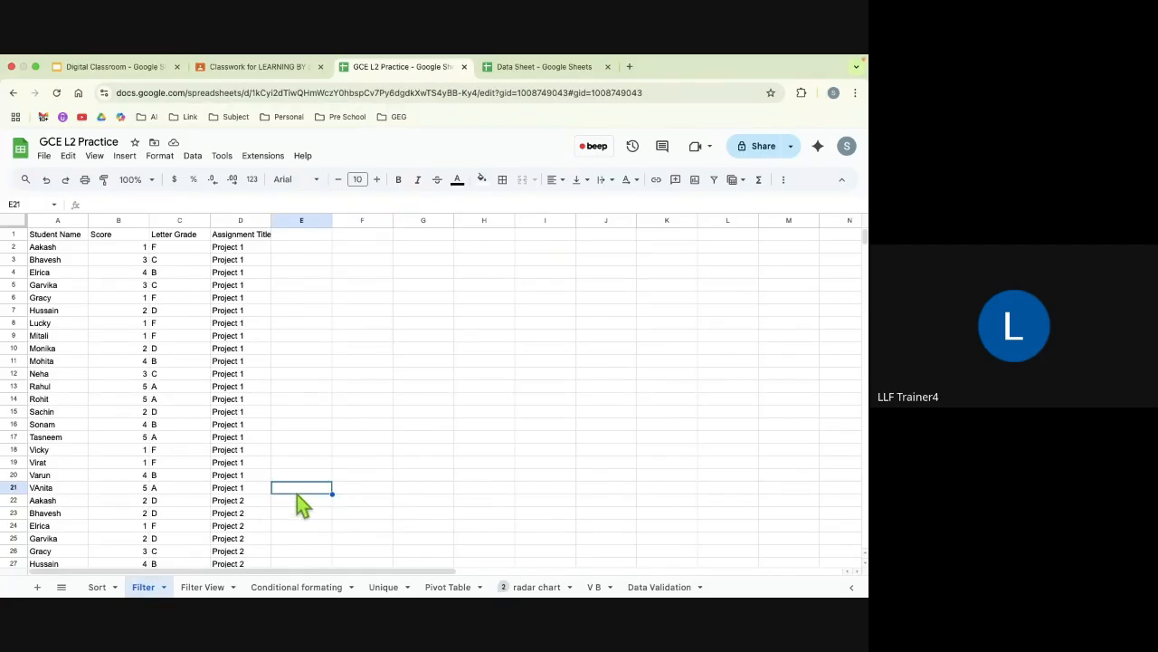
pyautogui.scroll(-10, 241, 417)
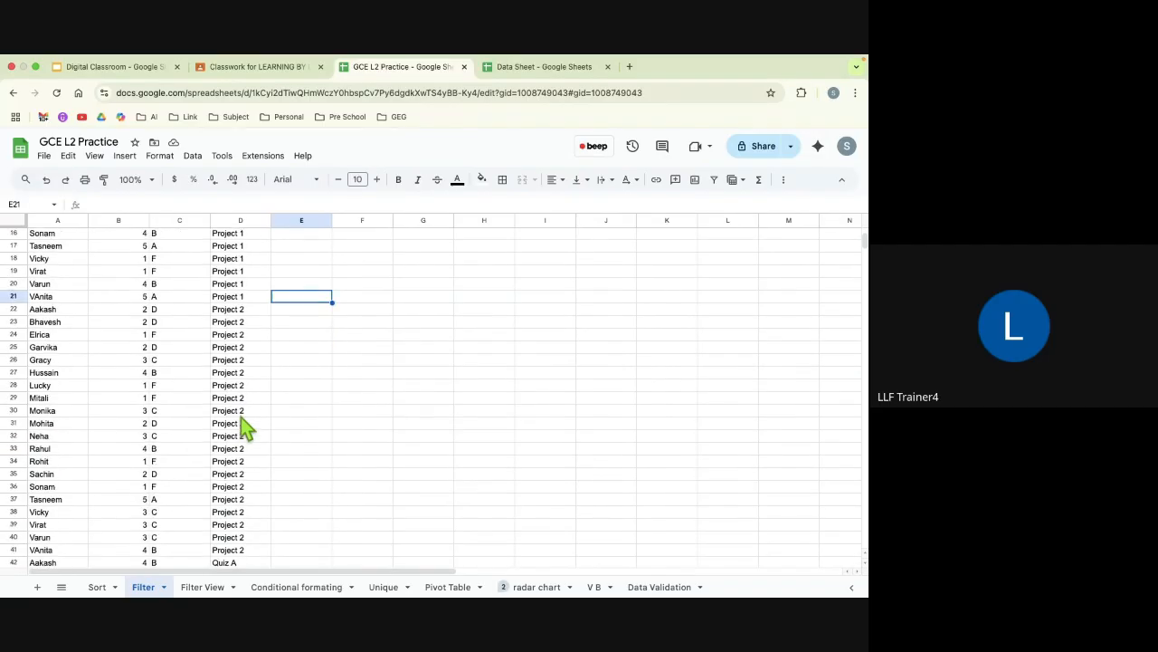
pyautogui.scroll(10, 240, 424)
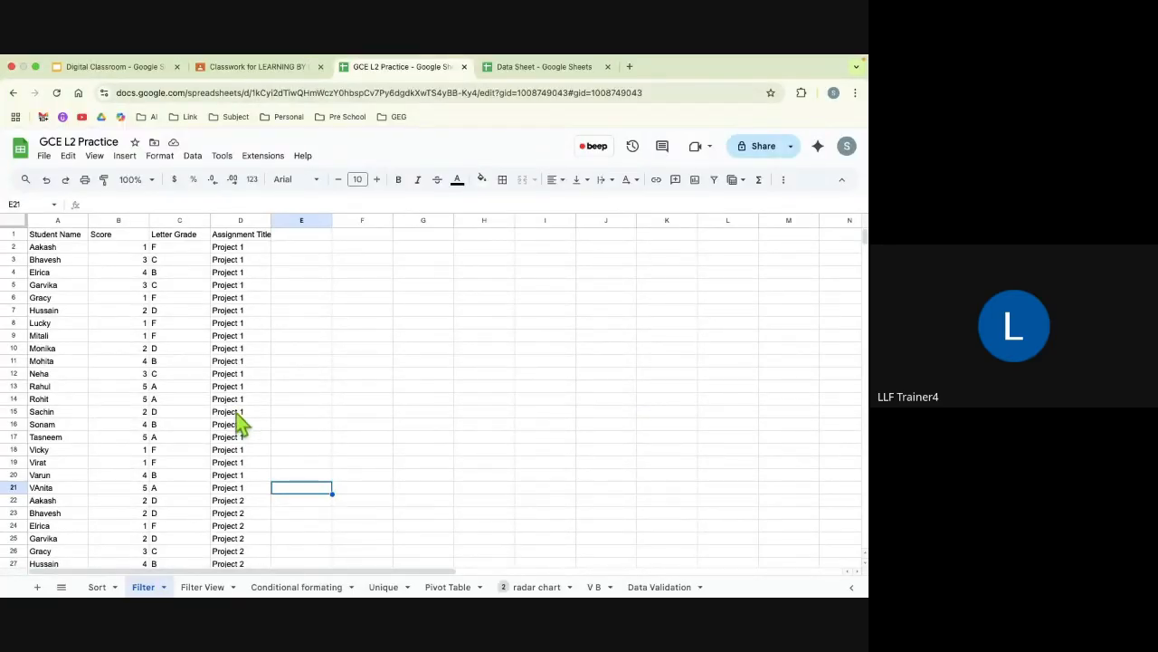
# Step: Create a filter over the whole data range A1:D101 on the Filter sheet
pyautogui.click(52, 237)
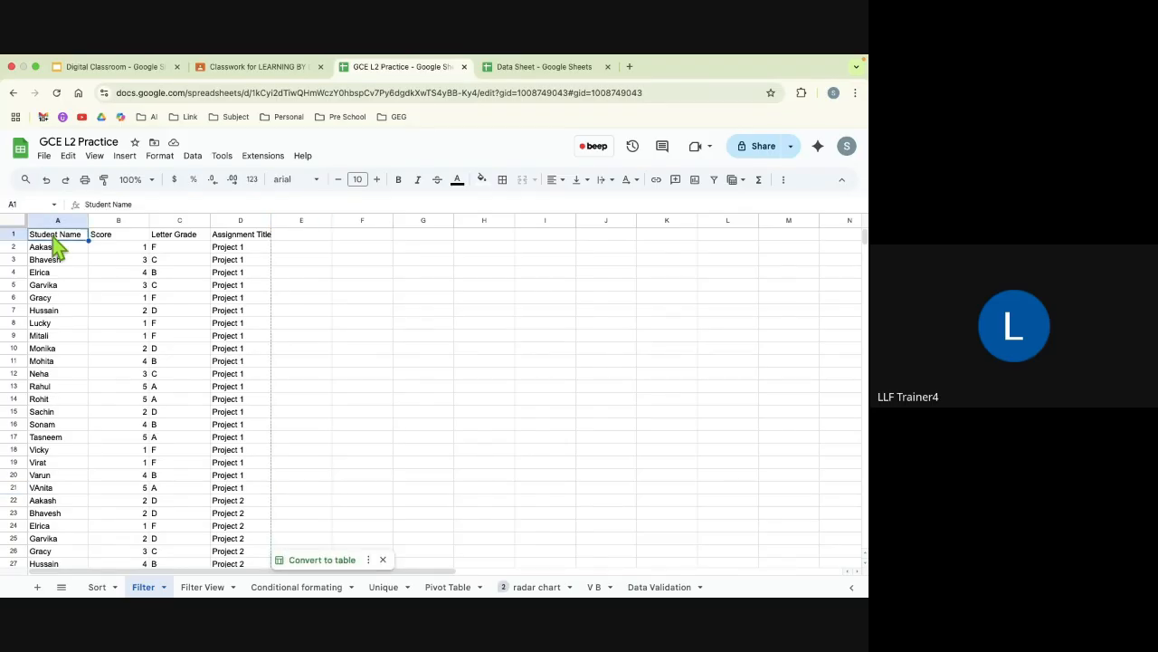
pyautogui.press('super+a')
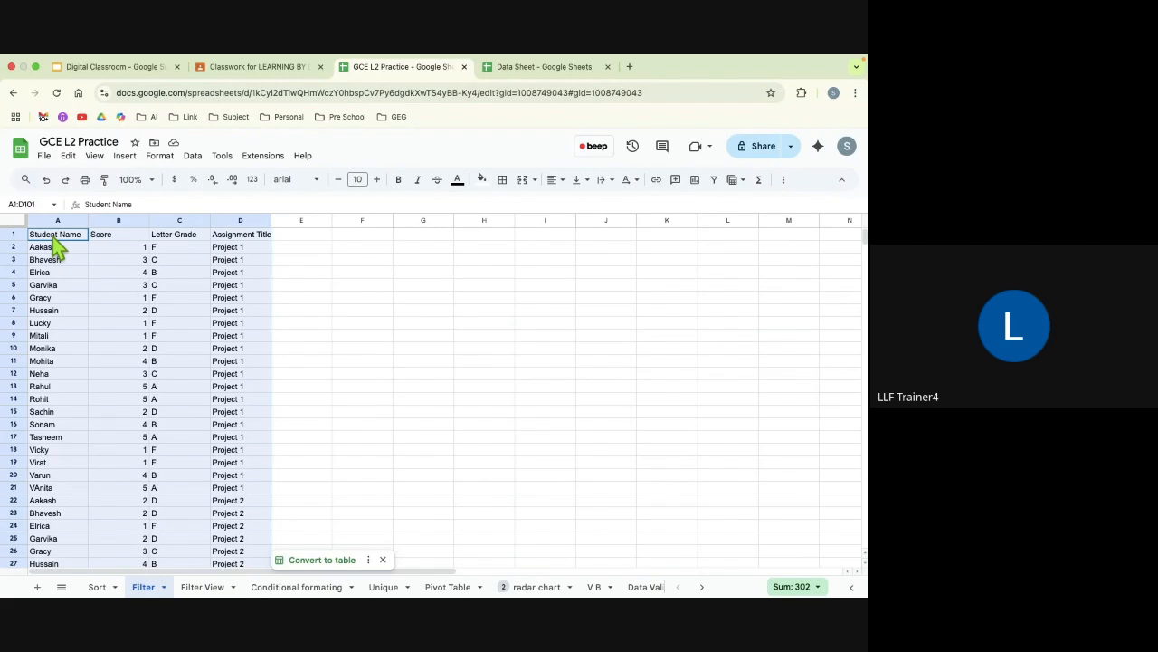
pyautogui.click(125, 156)
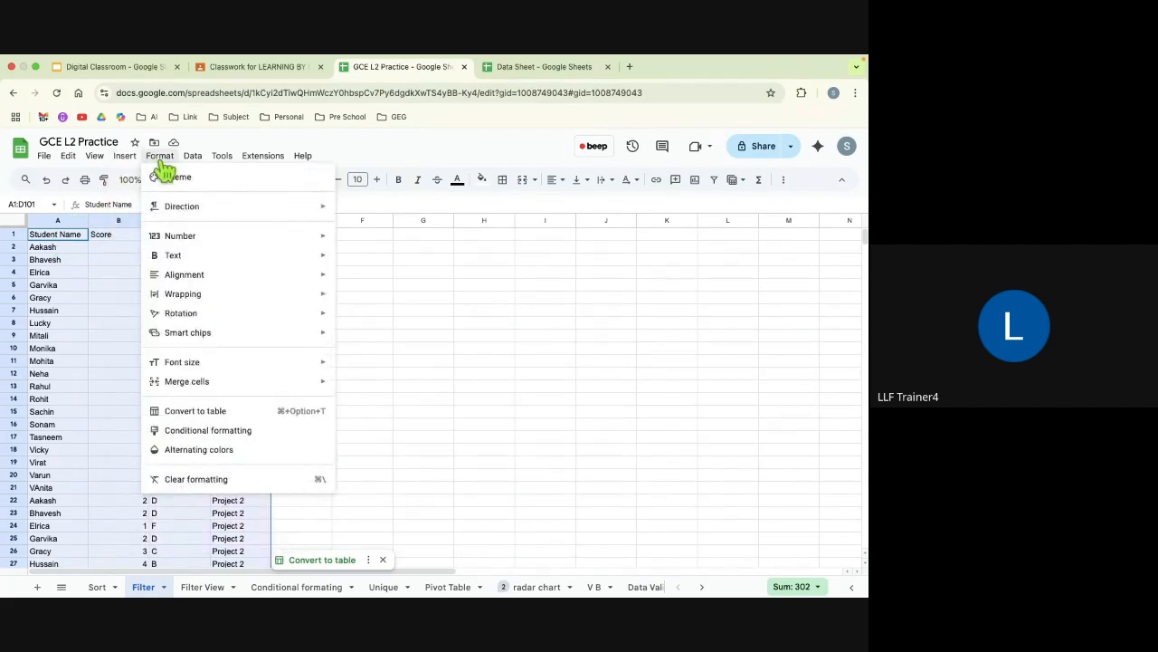
pyautogui.moveTo(193, 162)
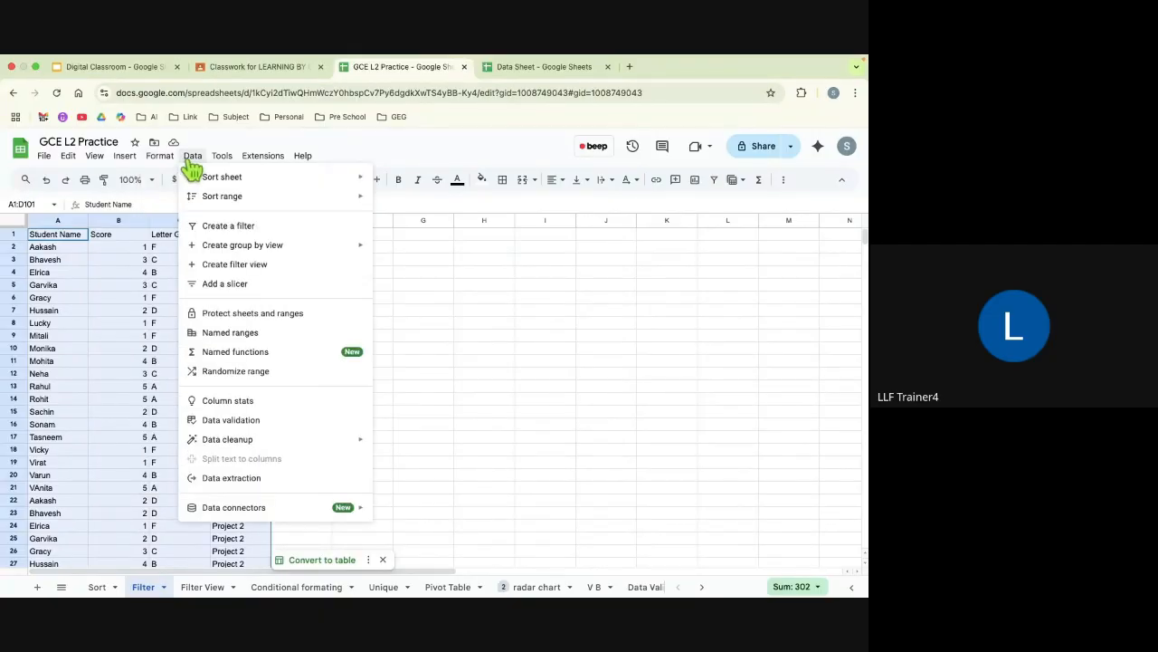
pyautogui.click(215, 225)
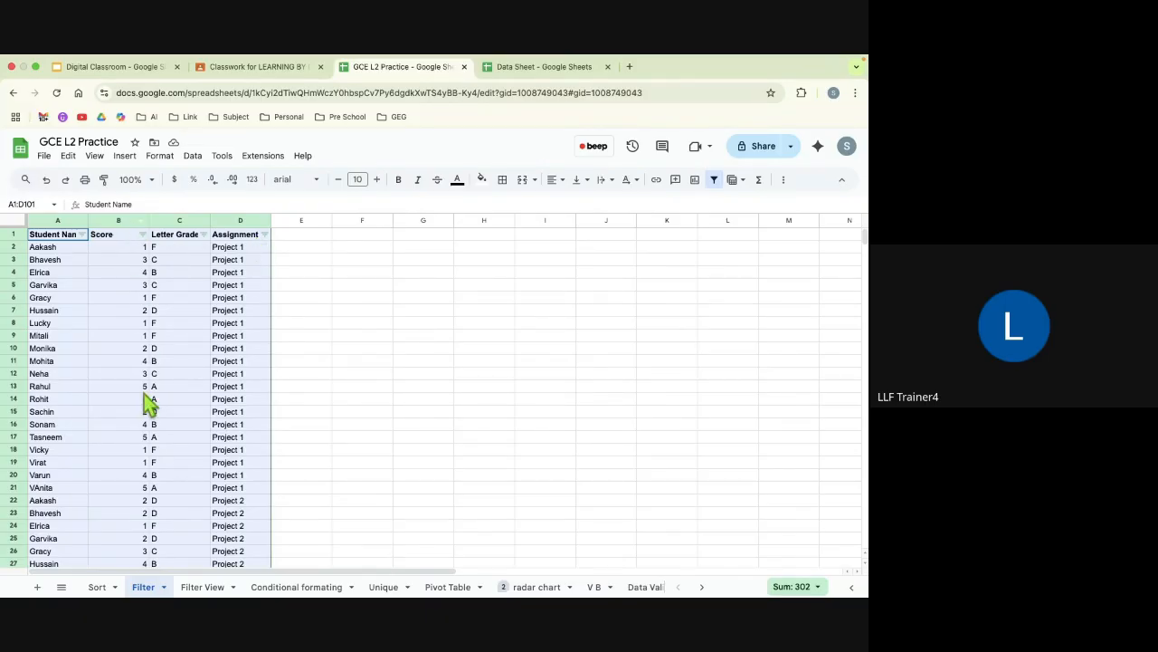
# Step: Filter the Score column by values so that only rows with a score of 1 are displayed
pyautogui.click(142, 234)
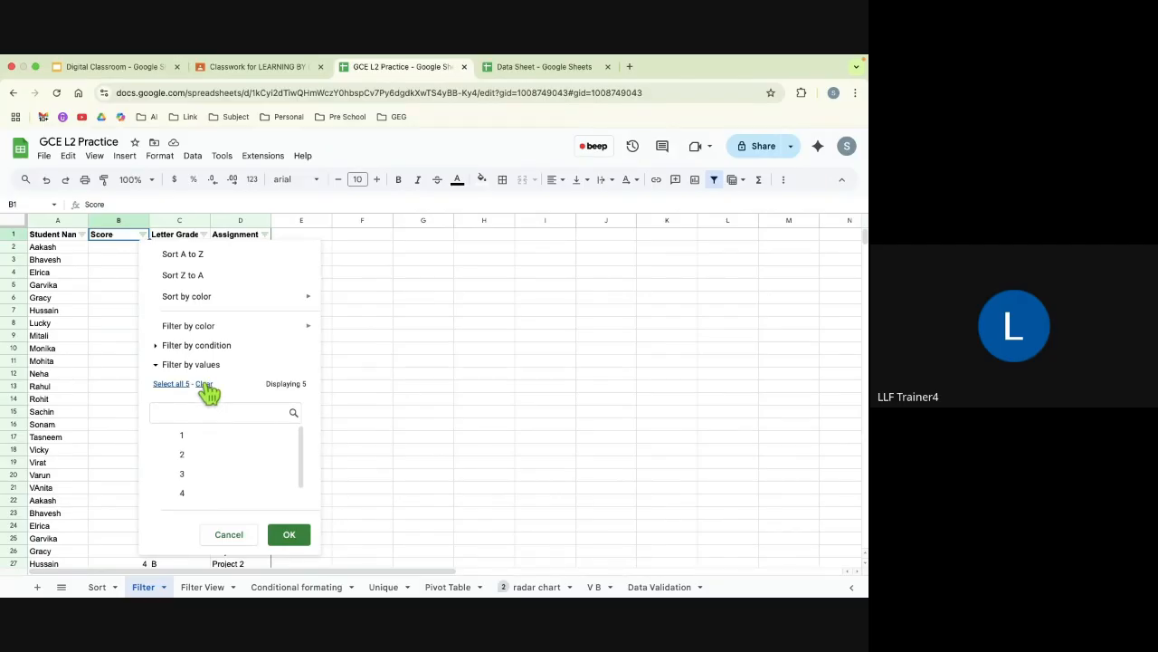
pyautogui.scroll(-1, 191, 498)
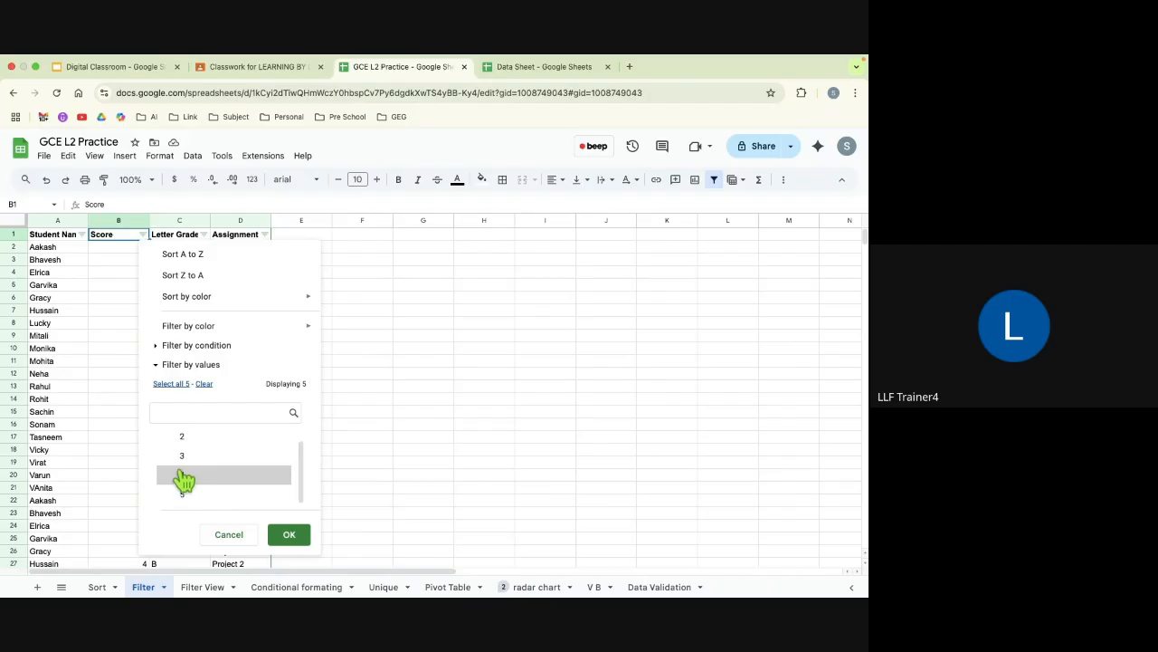
pyautogui.scroll(1, 182, 448)
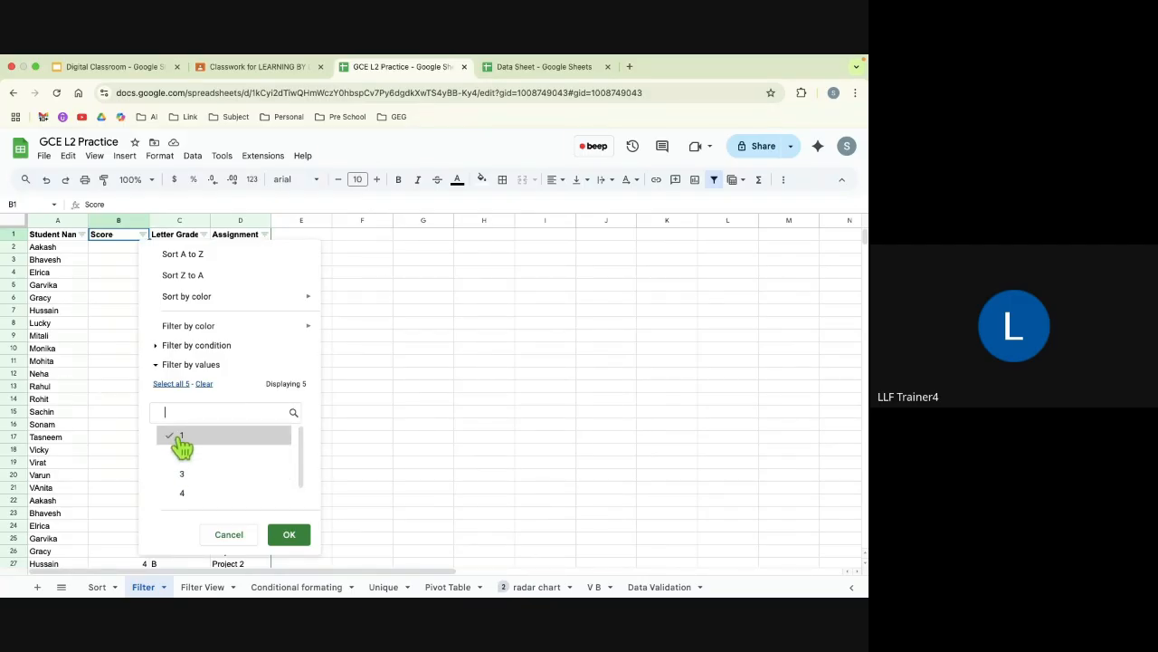
pyautogui.click(288, 535)
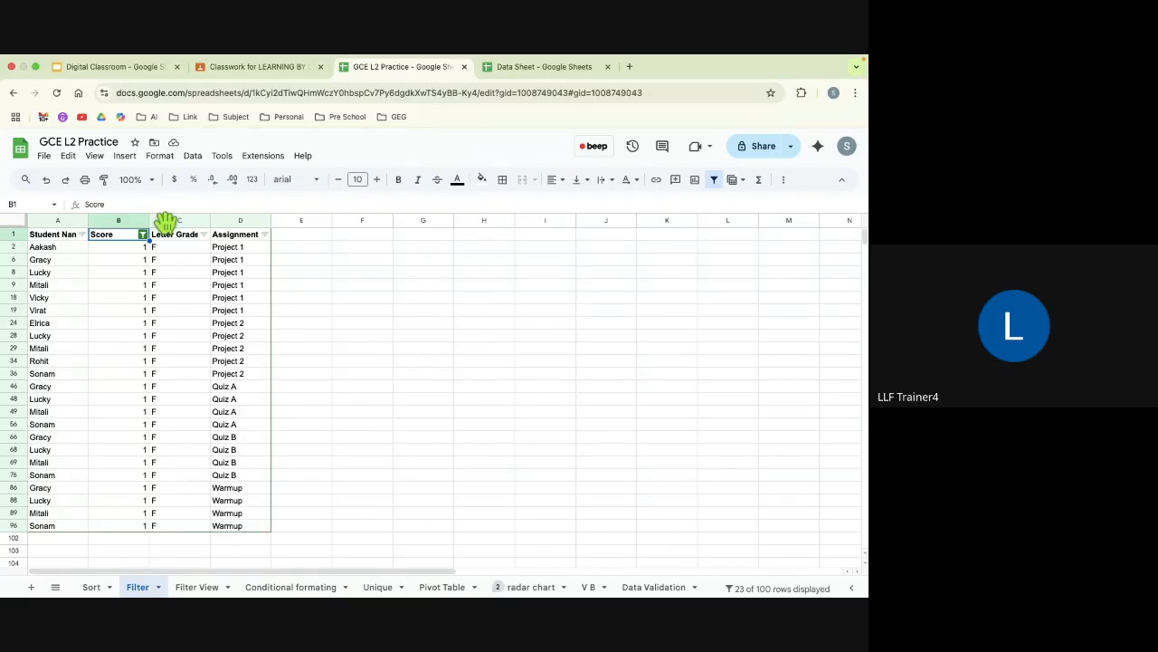
# Step: Remove the filter from the data range and look over the full list of rows
pyautogui.click(193, 157)
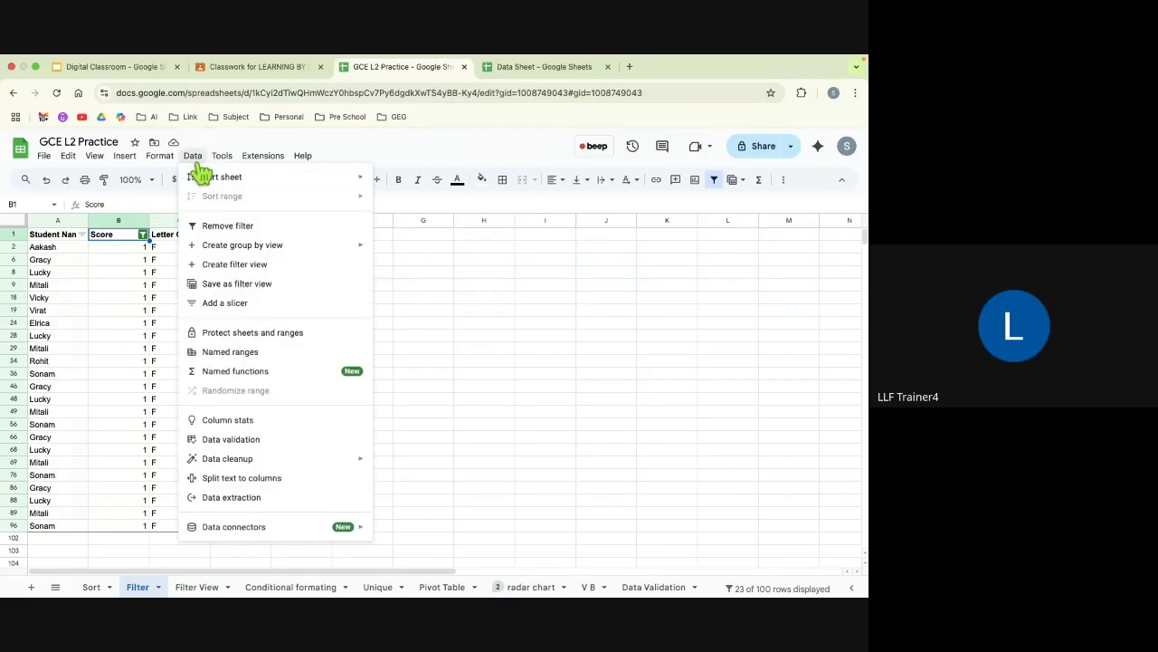
pyautogui.click(221, 234)
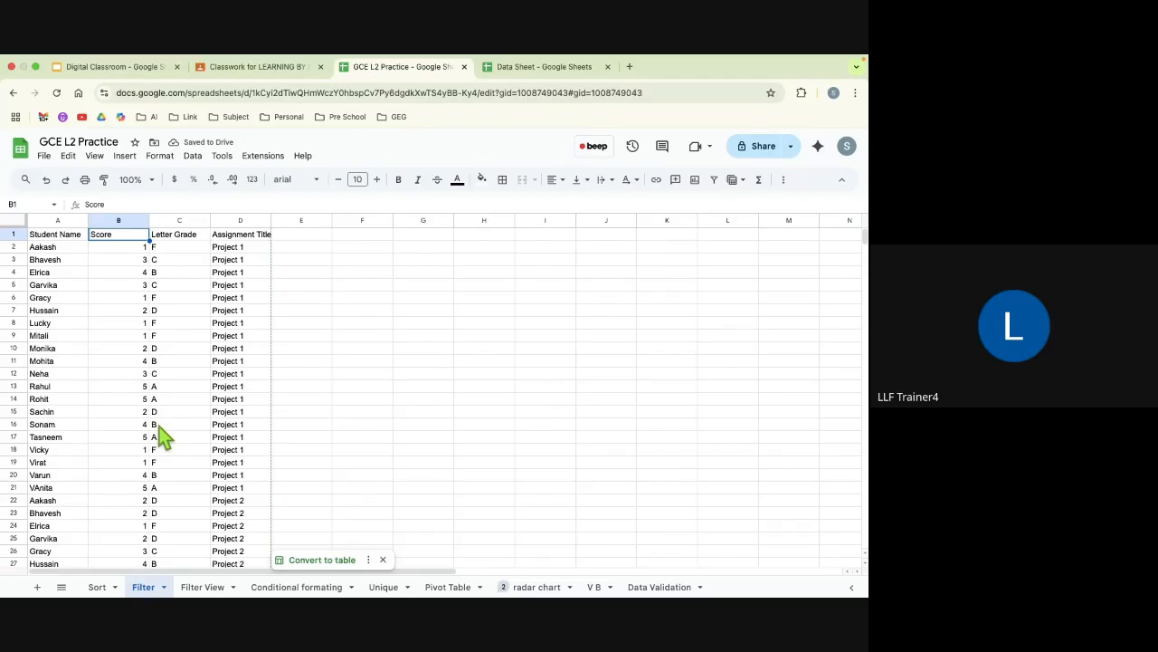
pyautogui.scroll(-15, 210, 482)
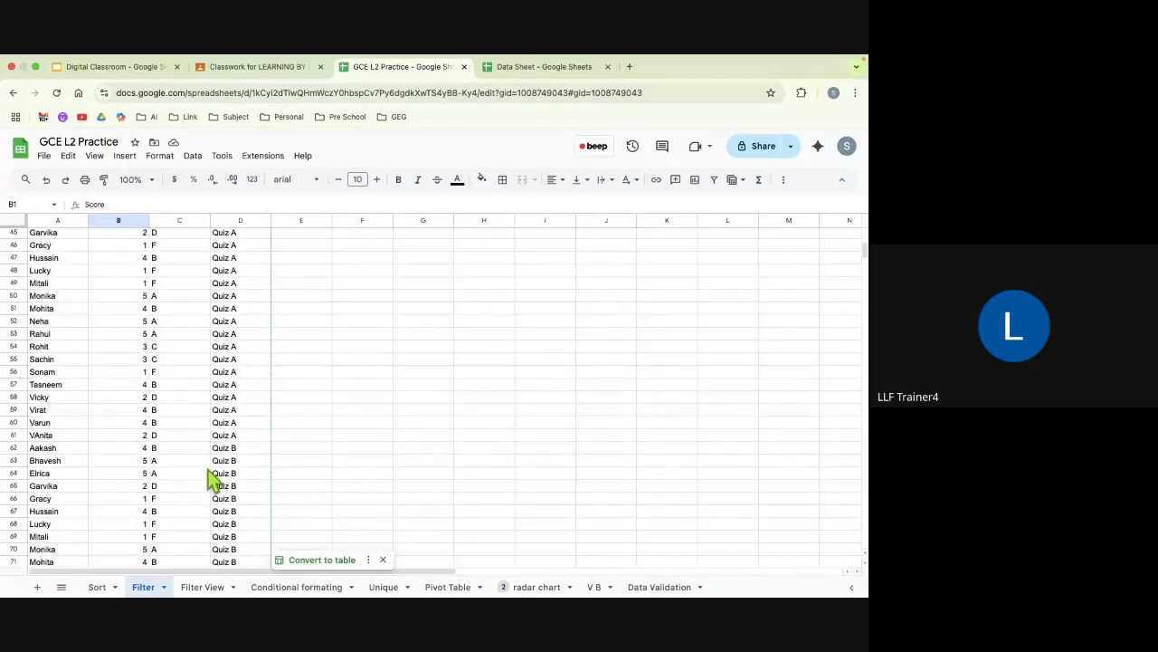
pyautogui.scroll(15, 210, 481)
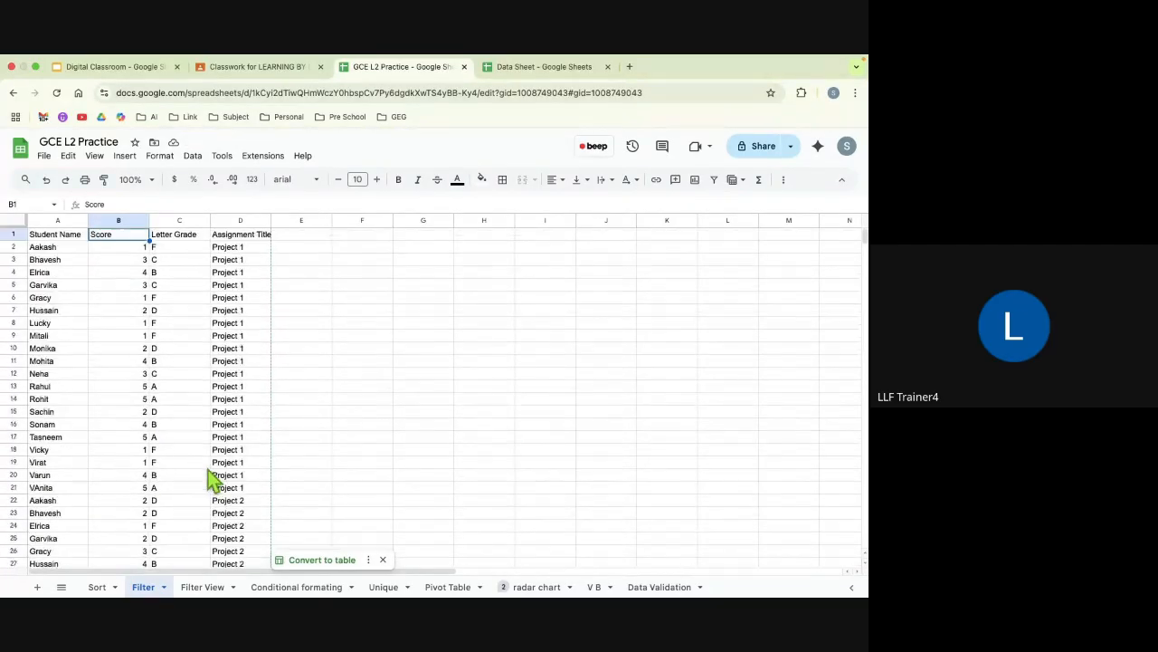
# Step: Apply a new filter to A1:D101 and limit the Assignment Title column to Quiz B
pyautogui.click(62, 238)
pyautogui.hotkey('ctrl', 'a')
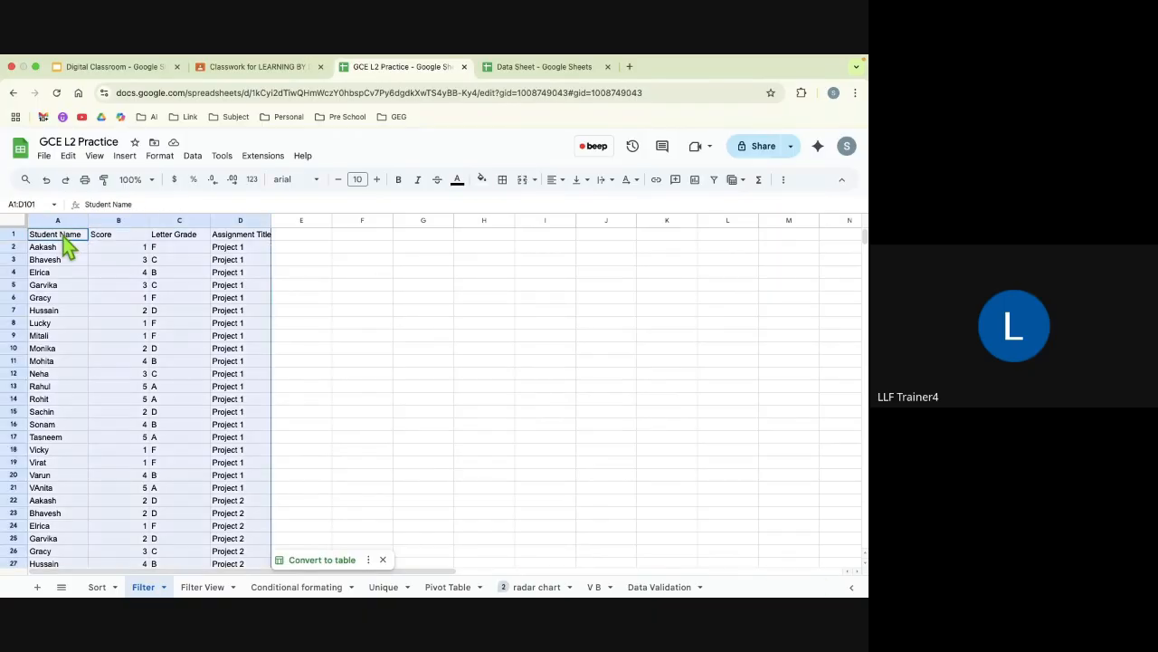
pyautogui.click(193, 156)
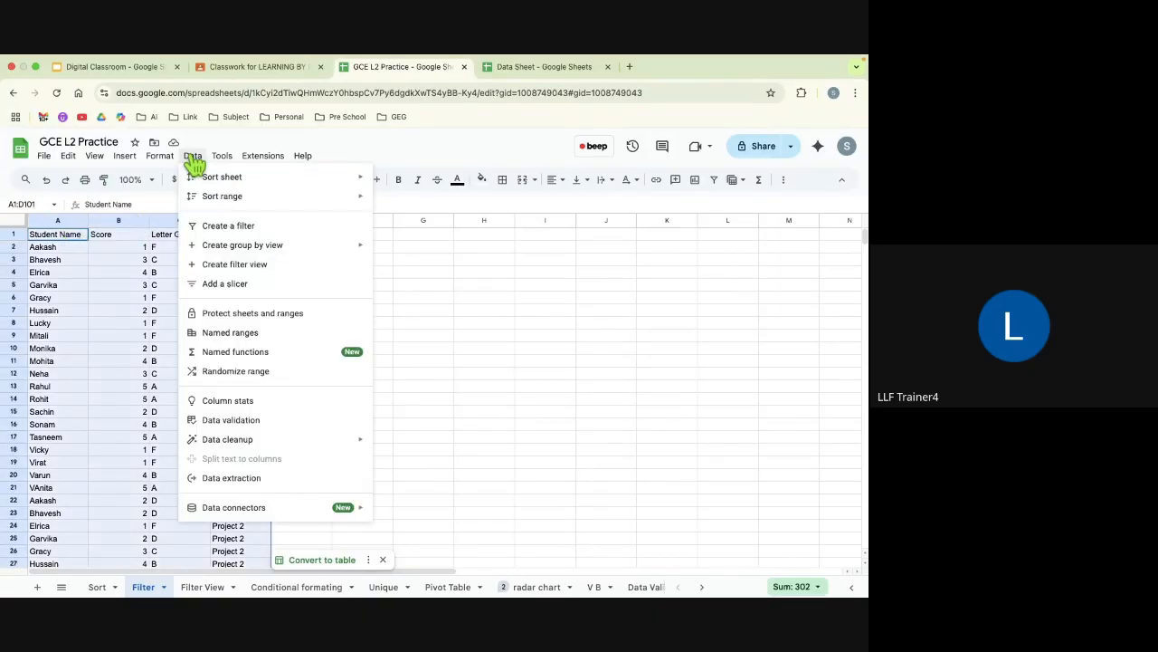
pyautogui.click(224, 228)
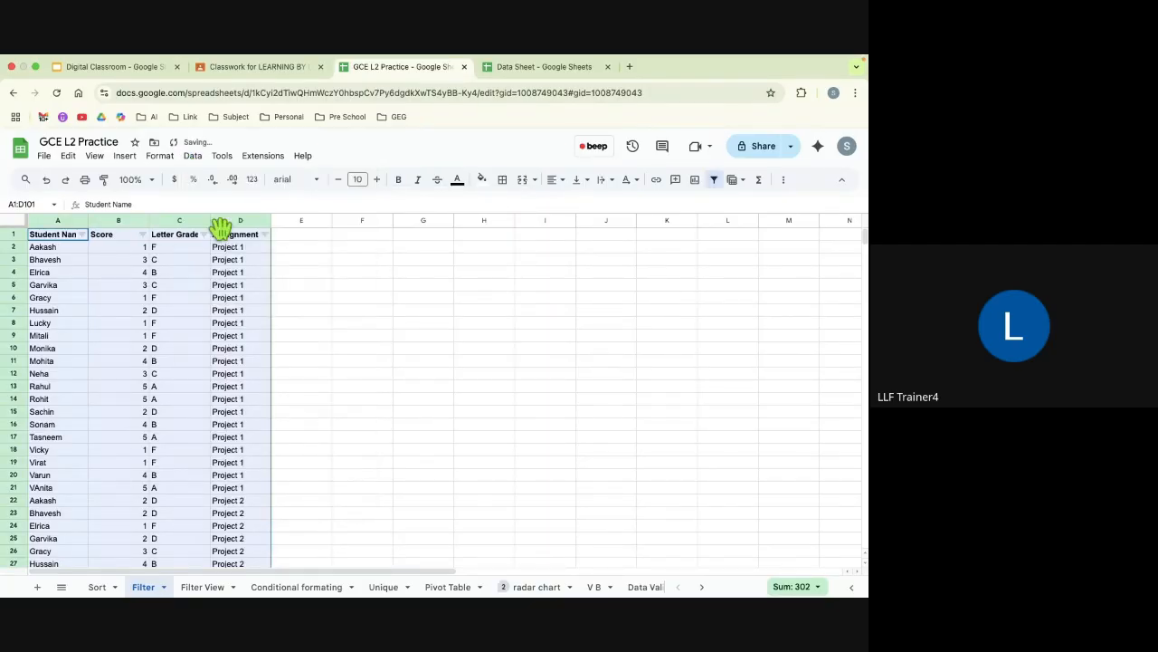
pyautogui.click(264, 234)
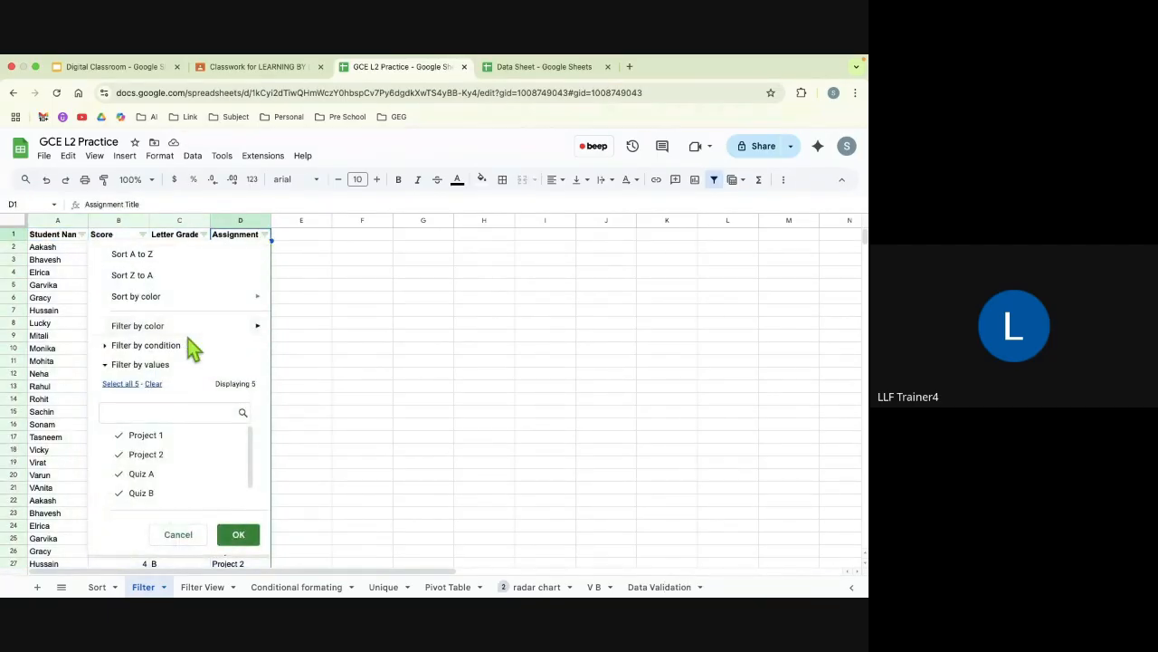
pyautogui.click(154, 385)
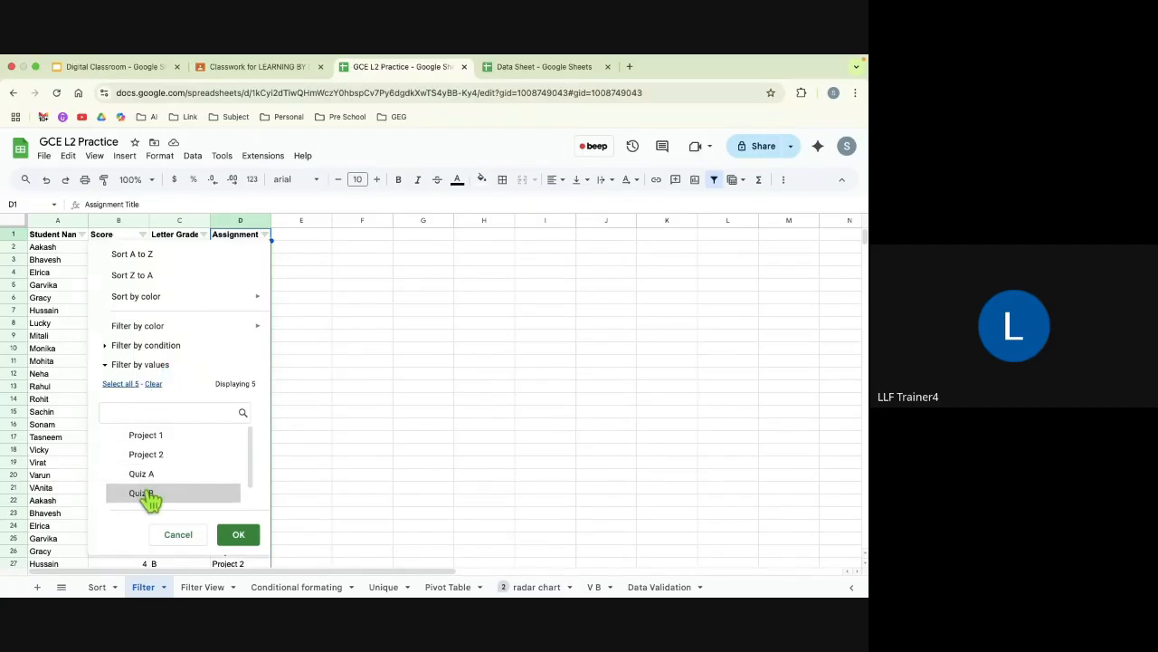
pyautogui.click(238, 540)
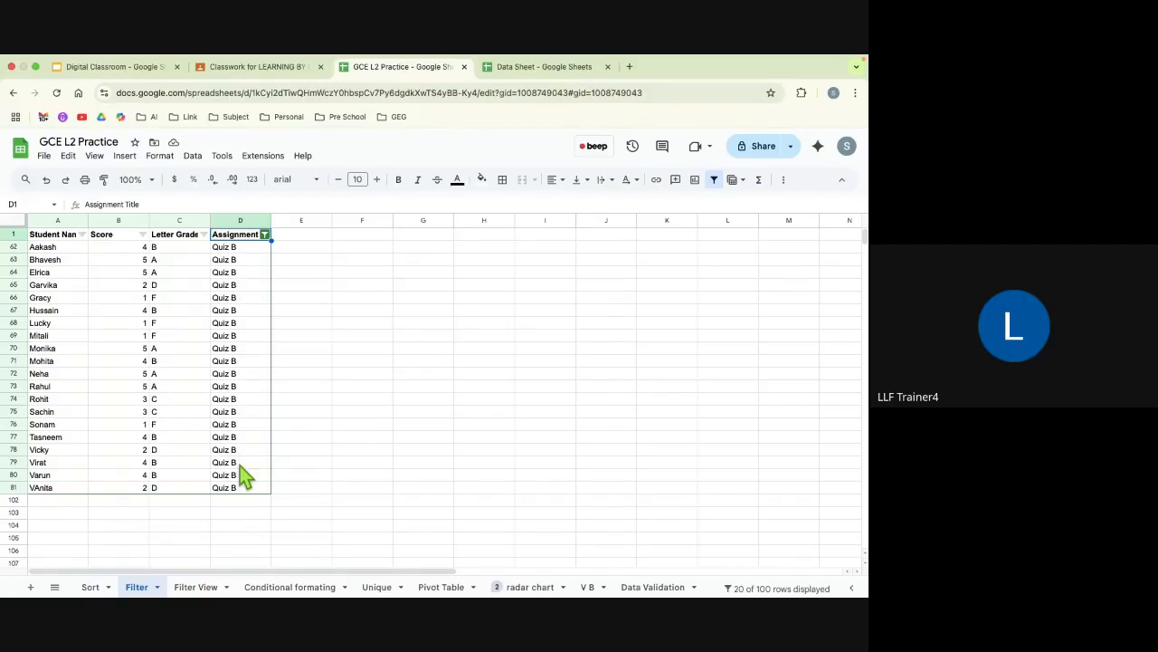
# Step: On the Conditional formating sheet, start a conditional formatting rule for the whole data range A1:D101
pyautogui.click(291, 587)
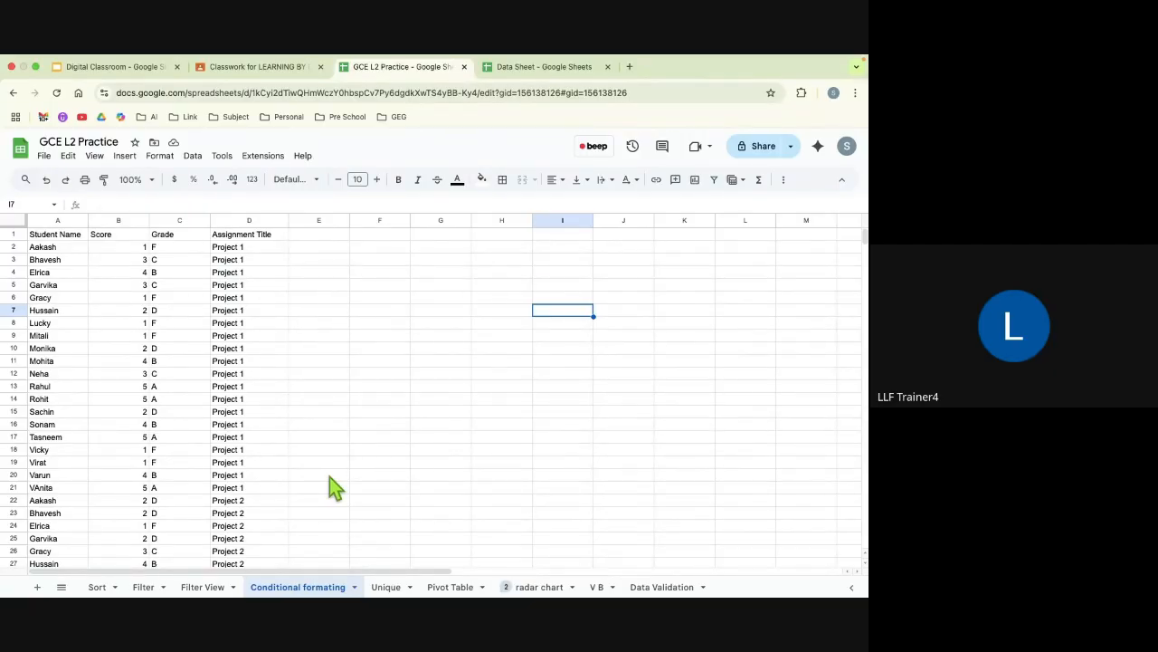
pyautogui.click(56, 237)
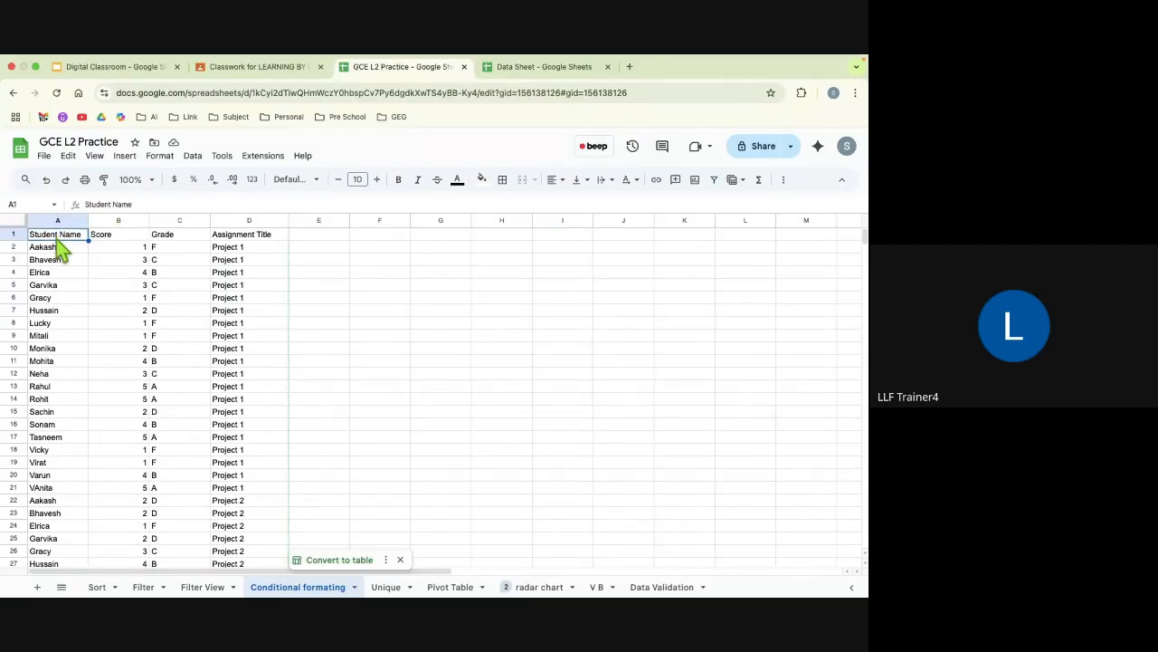
pyautogui.hotkey('ctrl', 'a')
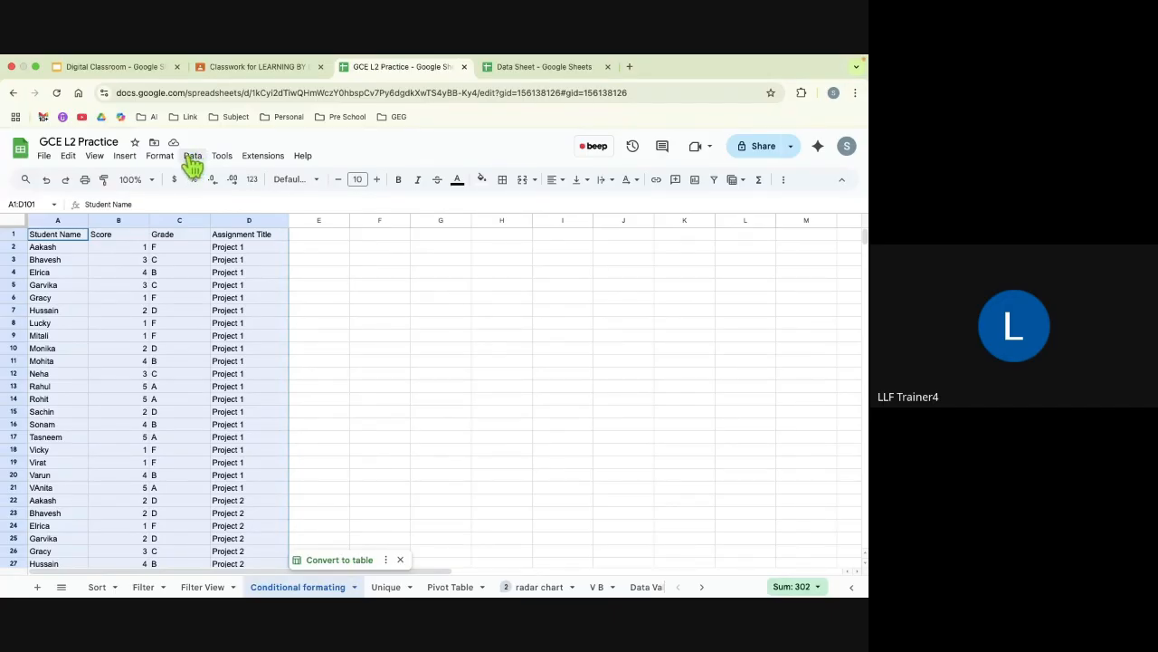
pyautogui.click(126, 156)
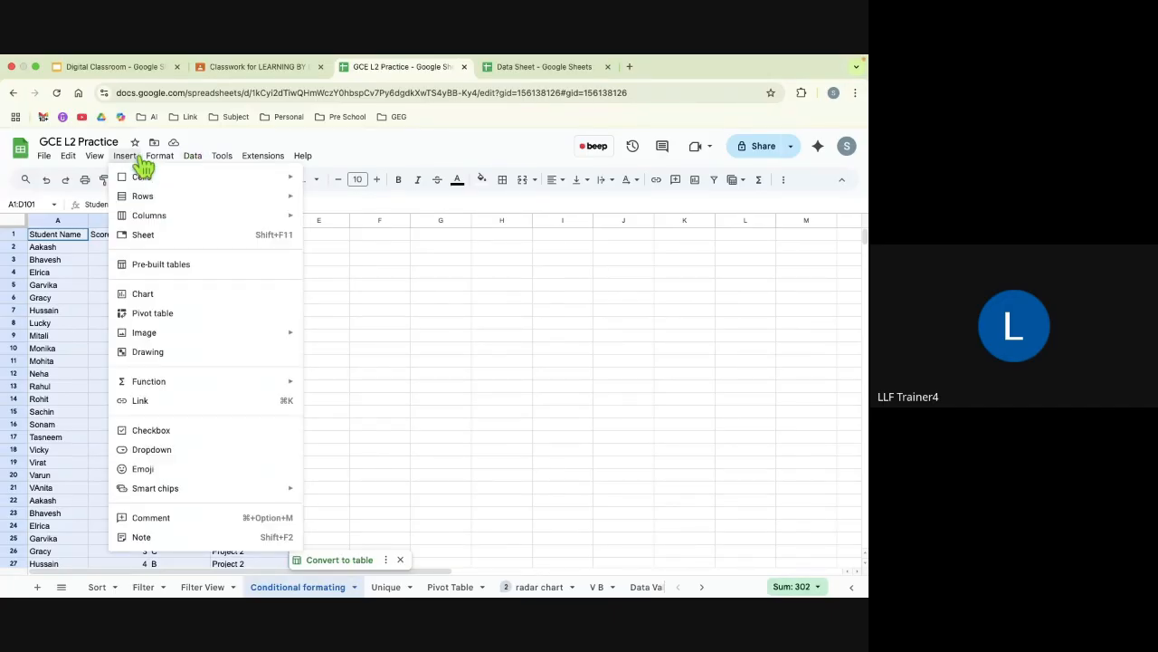
pyautogui.moveTo(151, 161)
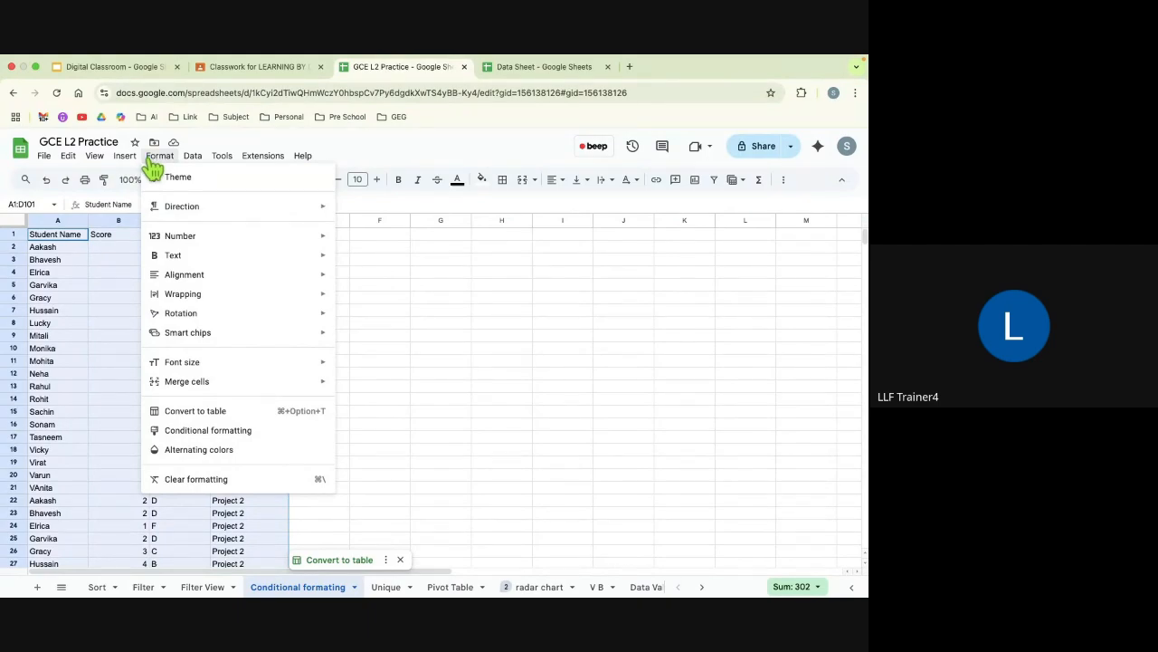
pyautogui.click(190, 430)
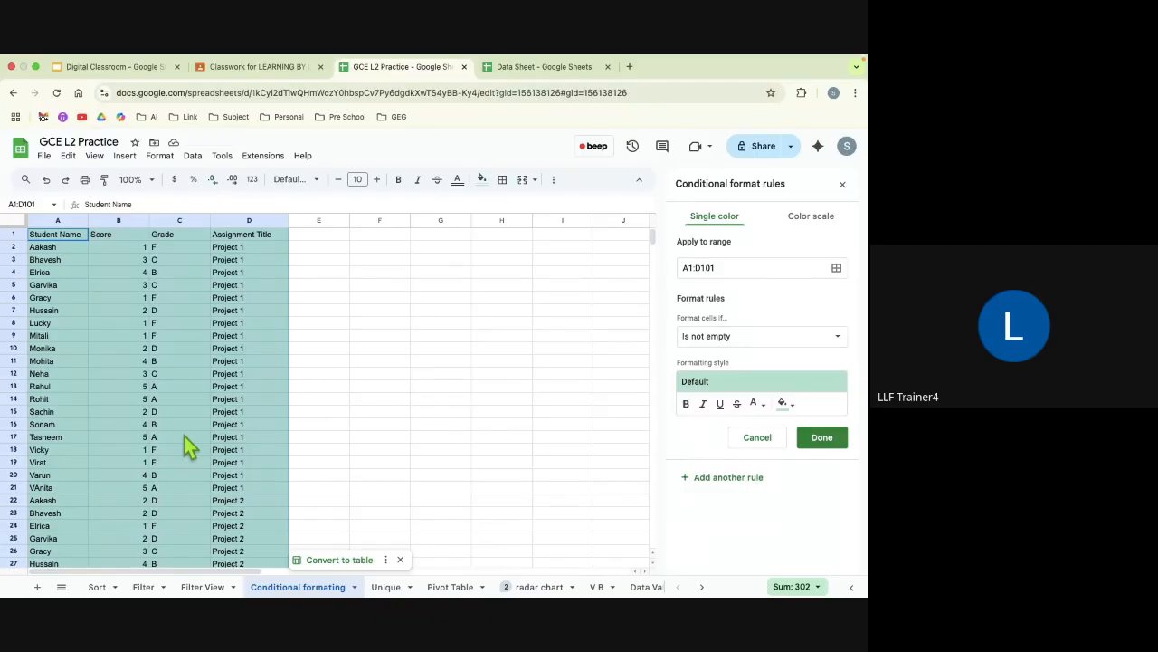
# Step: Set the rule's condition to Text is exactly with the value F
pyautogui.click(735, 348)
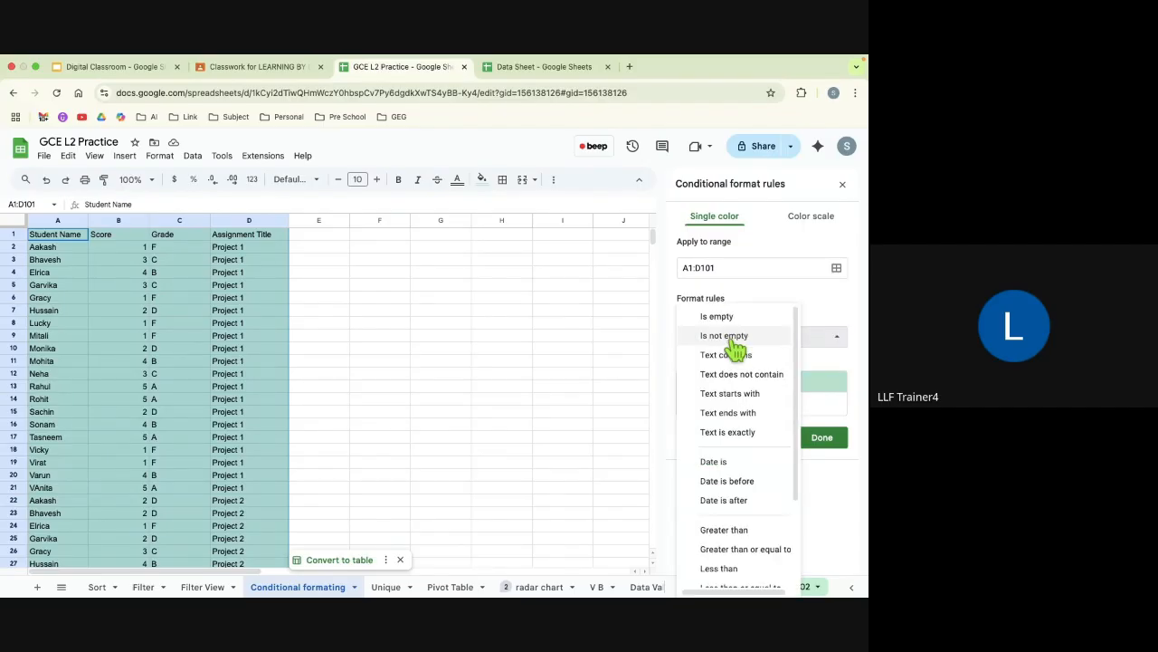
pyautogui.scroll(-2, 742, 540)
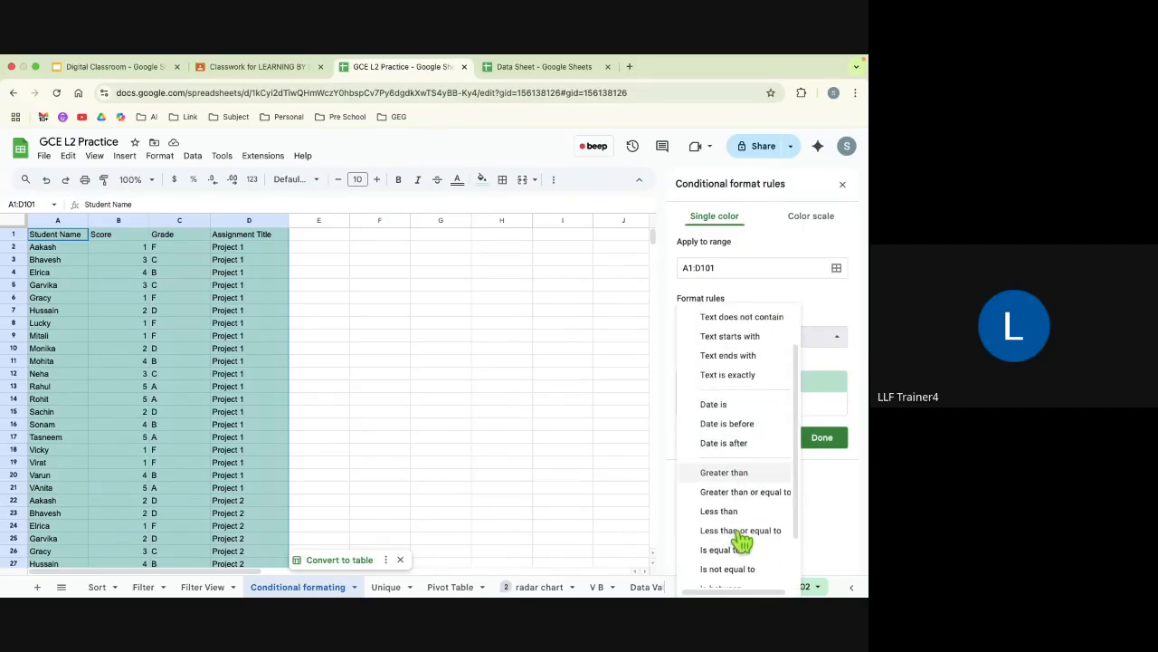
pyautogui.scroll(-1, 742, 540)
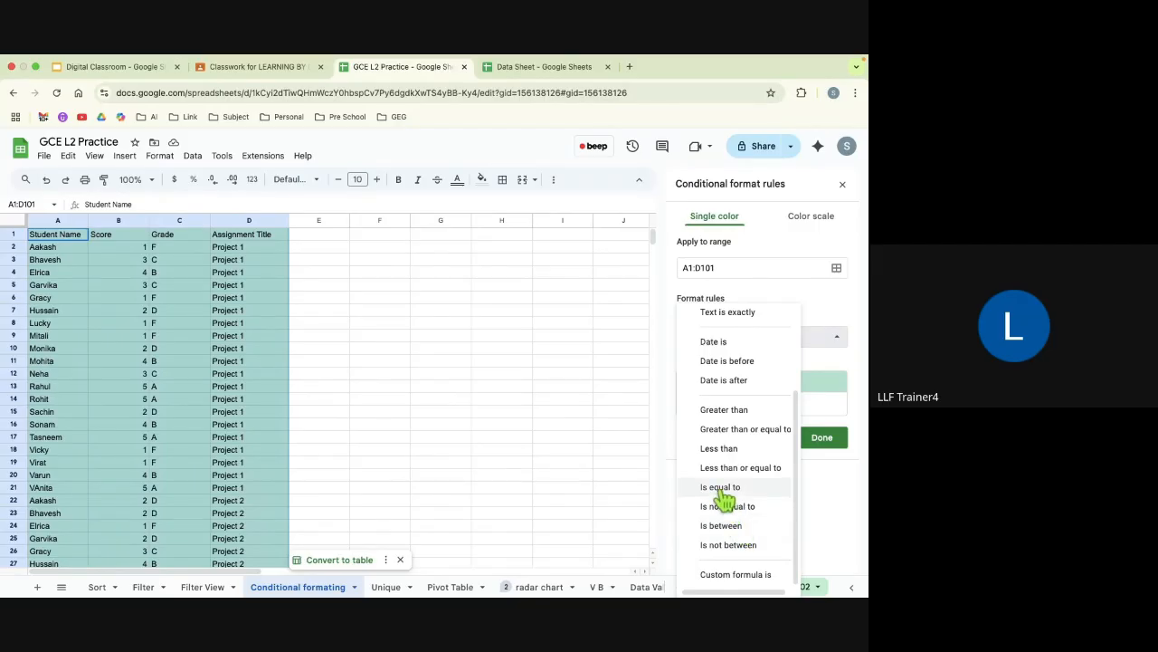
pyautogui.scroll(3, 726, 479)
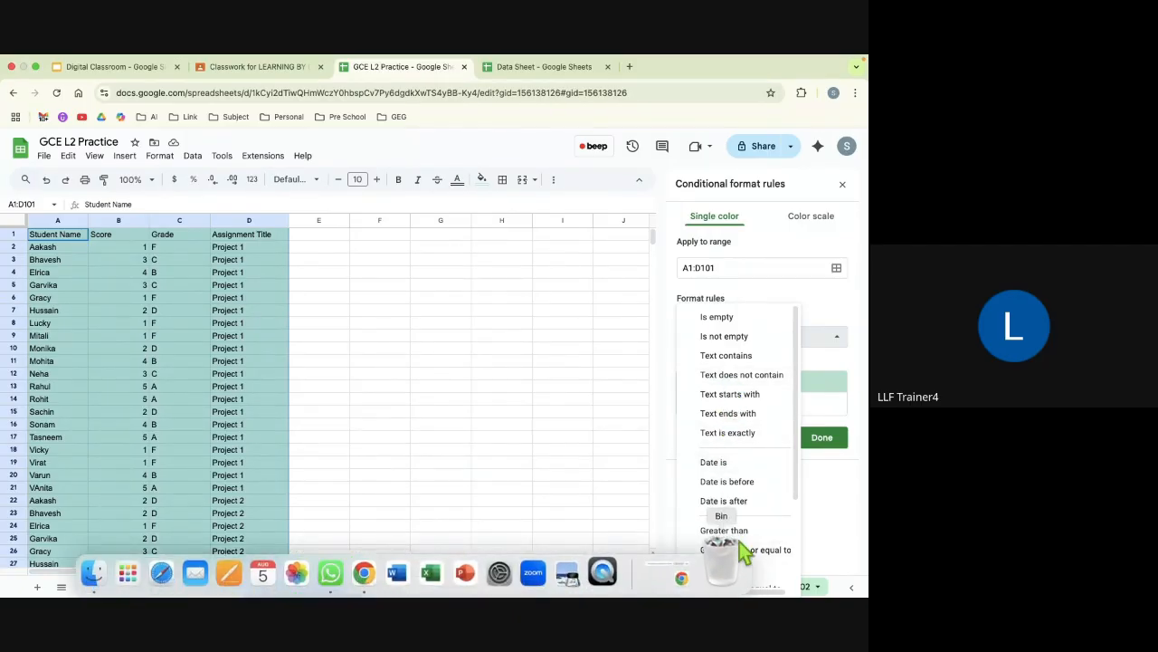
pyautogui.click(729, 433)
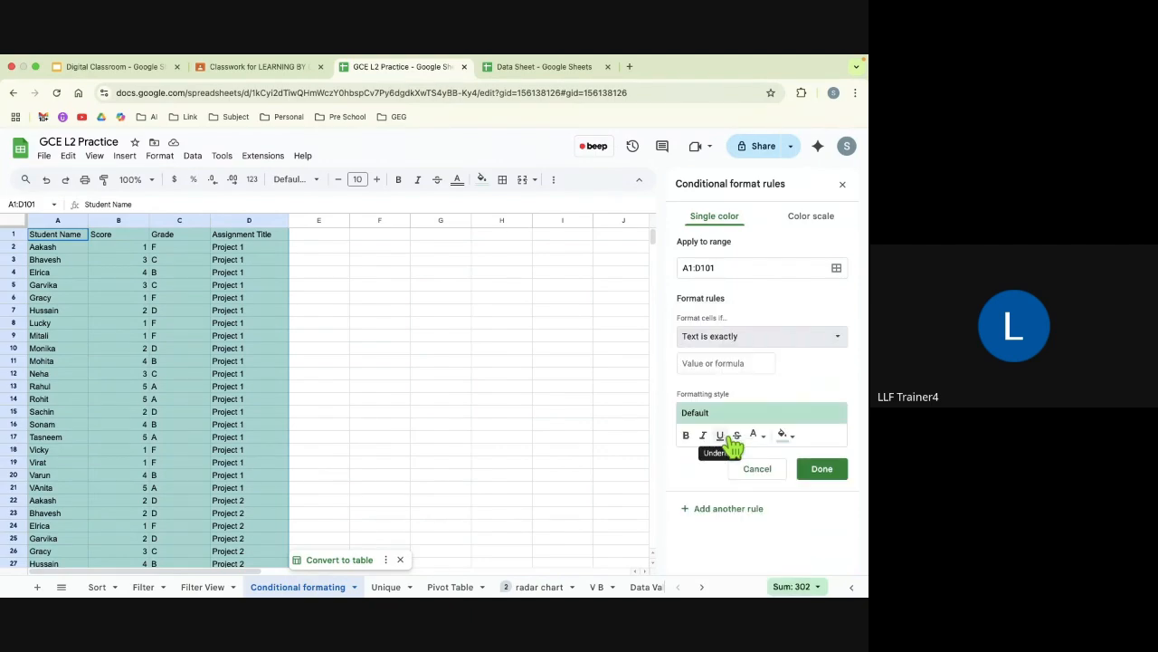
pyautogui.click(703, 368)
pyautogui.write('F')
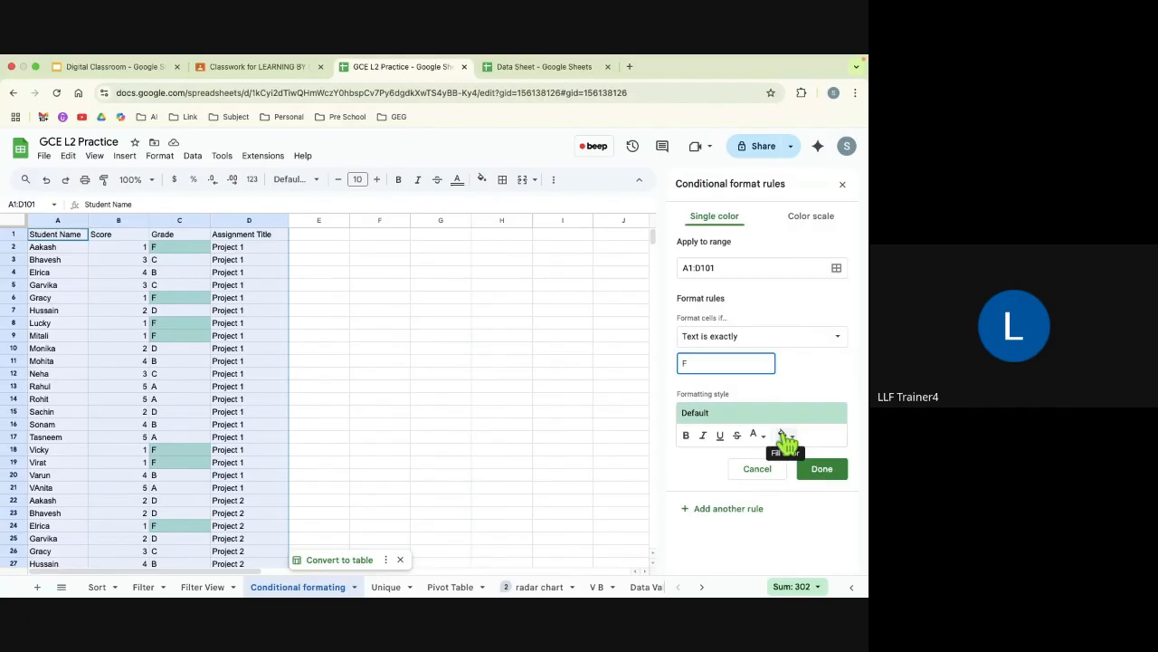
# Step: Give the Text is exactly F rule a yellow fill and save it
pyautogui.click(784, 435)
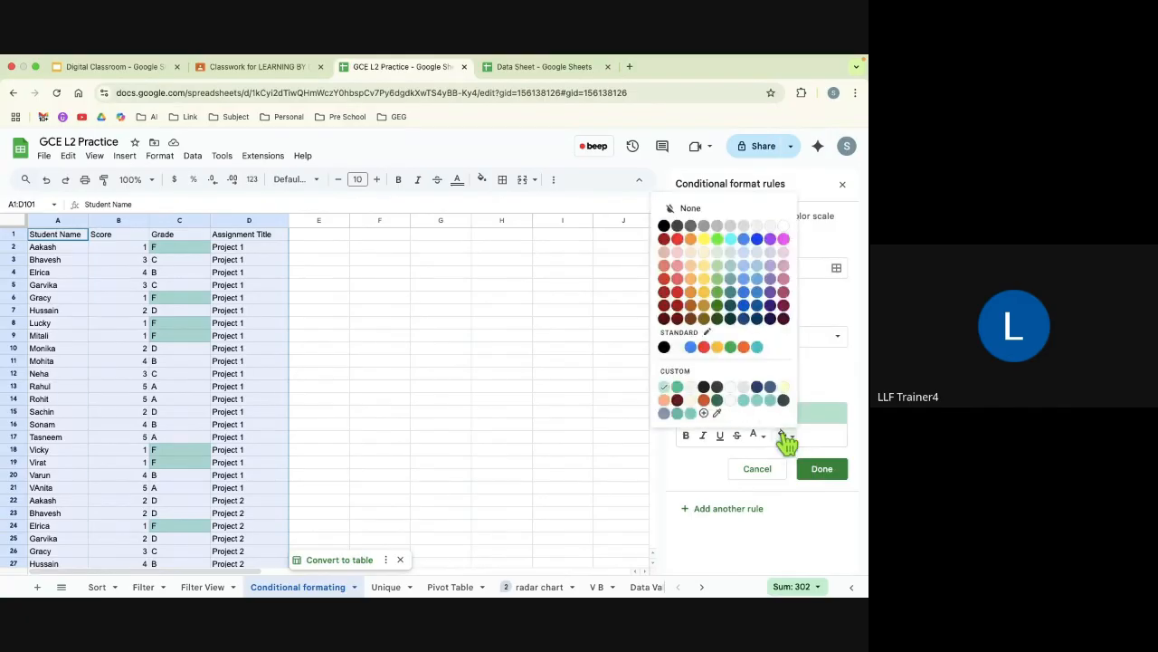
pyautogui.click(705, 241)
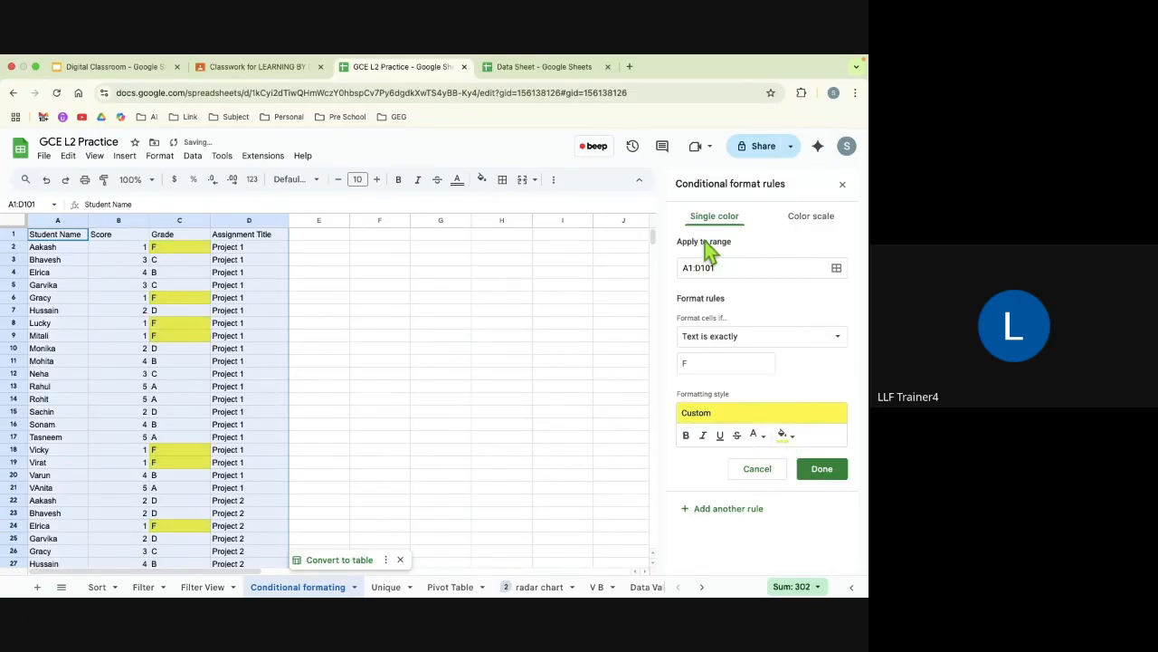
pyautogui.click(824, 471)
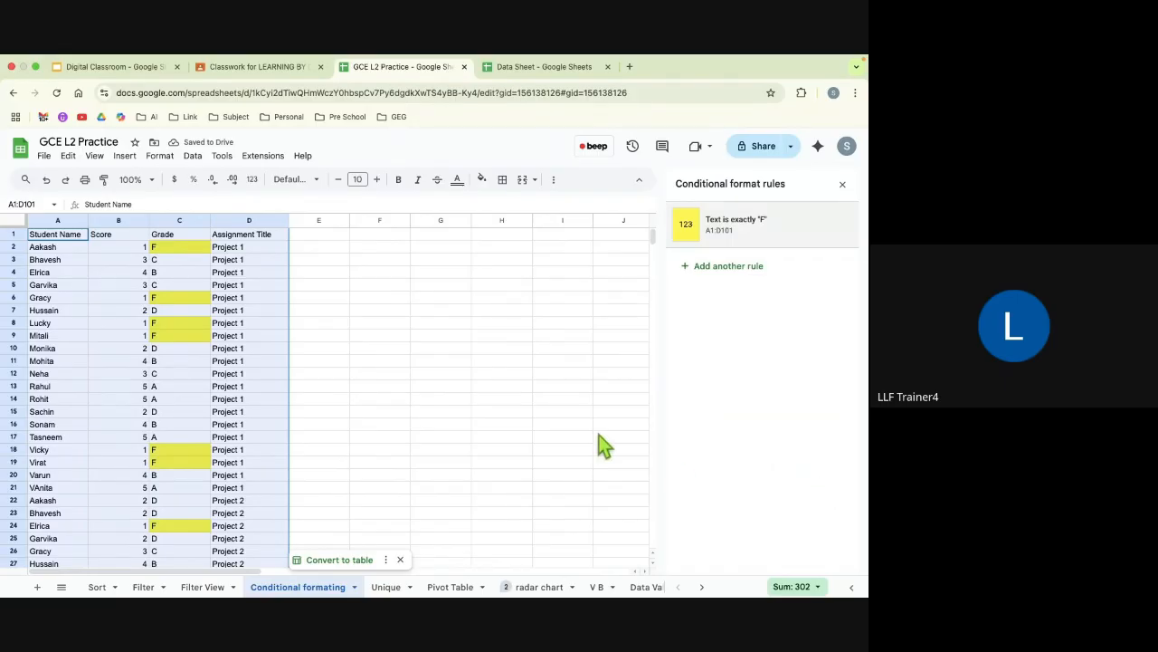
pyautogui.click(529, 411)
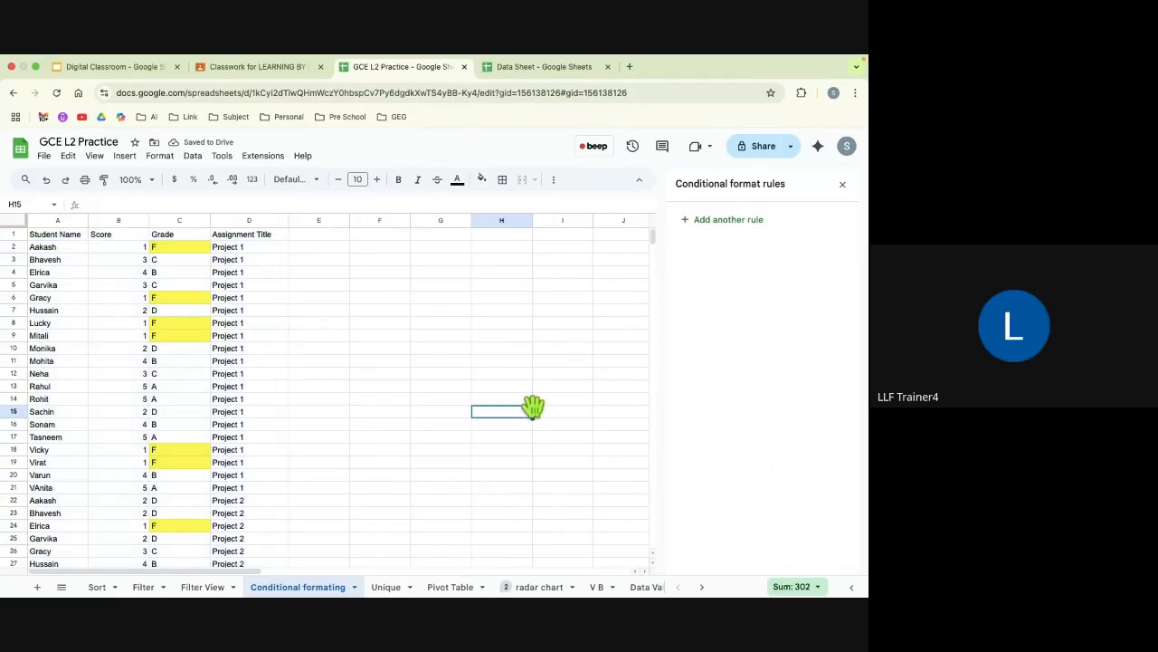
# Step: Change the first student's grade in C2 to A and score in B2 to 5, and close the conditional formatting rules
pyautogui.click(176, 248)
pyautogui.press('BackSpace')
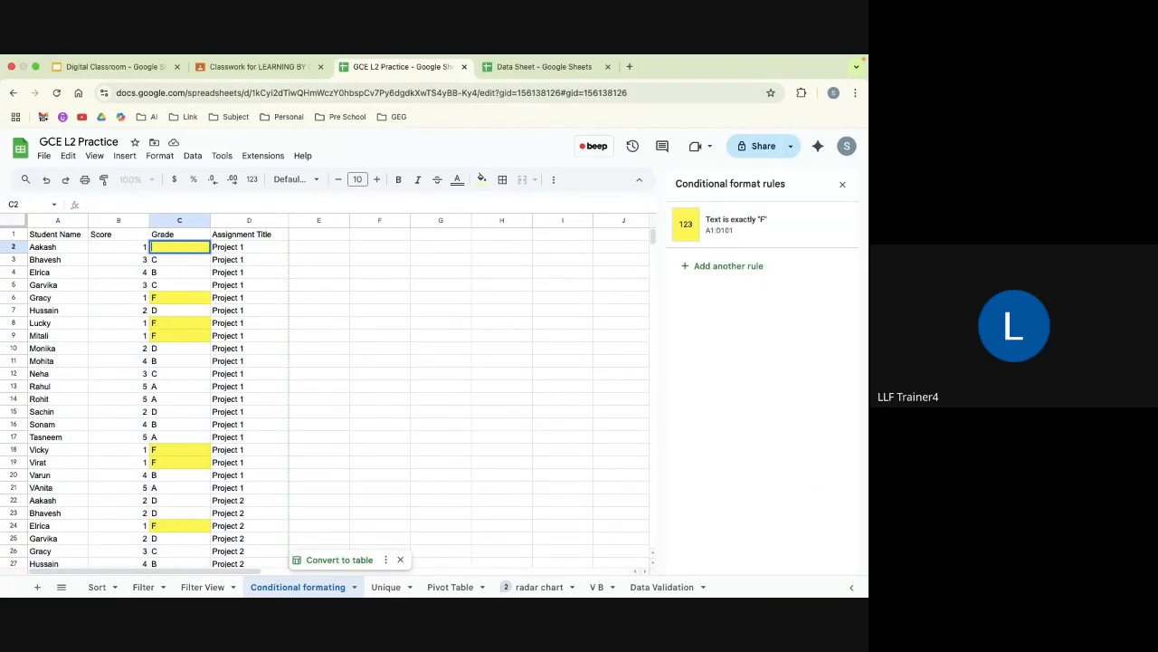
pyautogui.write('A')
pyautogui.click(143, 252)
pyautogui.press('BackSpace')
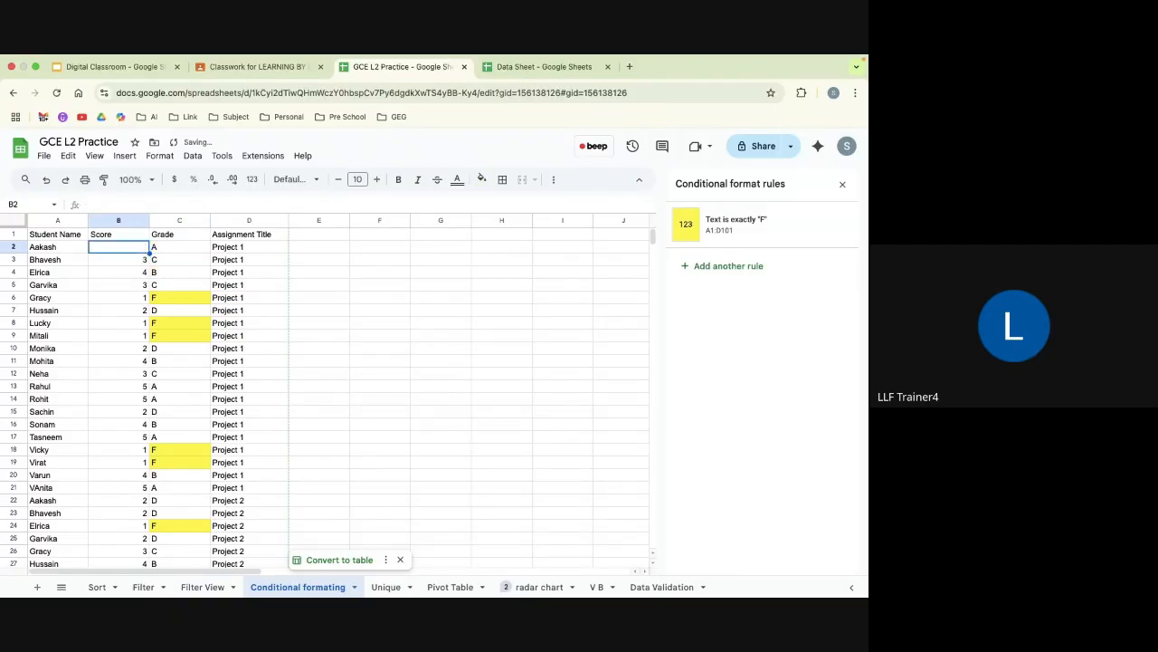
pyautogui.write('%')
pyautogui.click(352, 366)
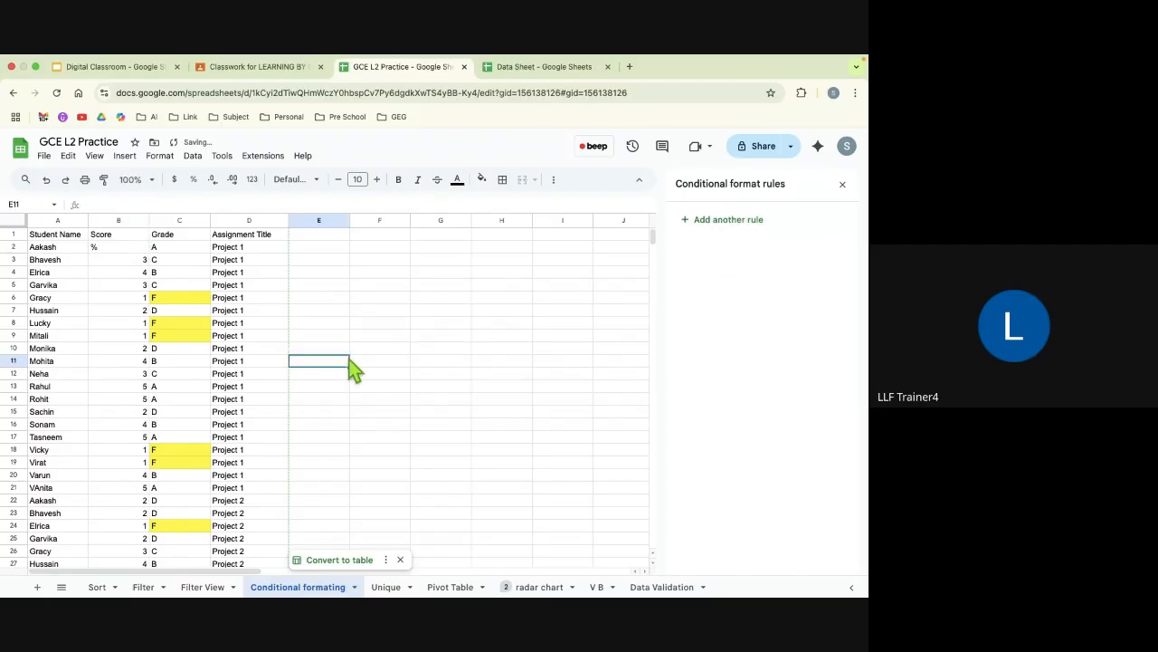
pyautogui.press('super+z')
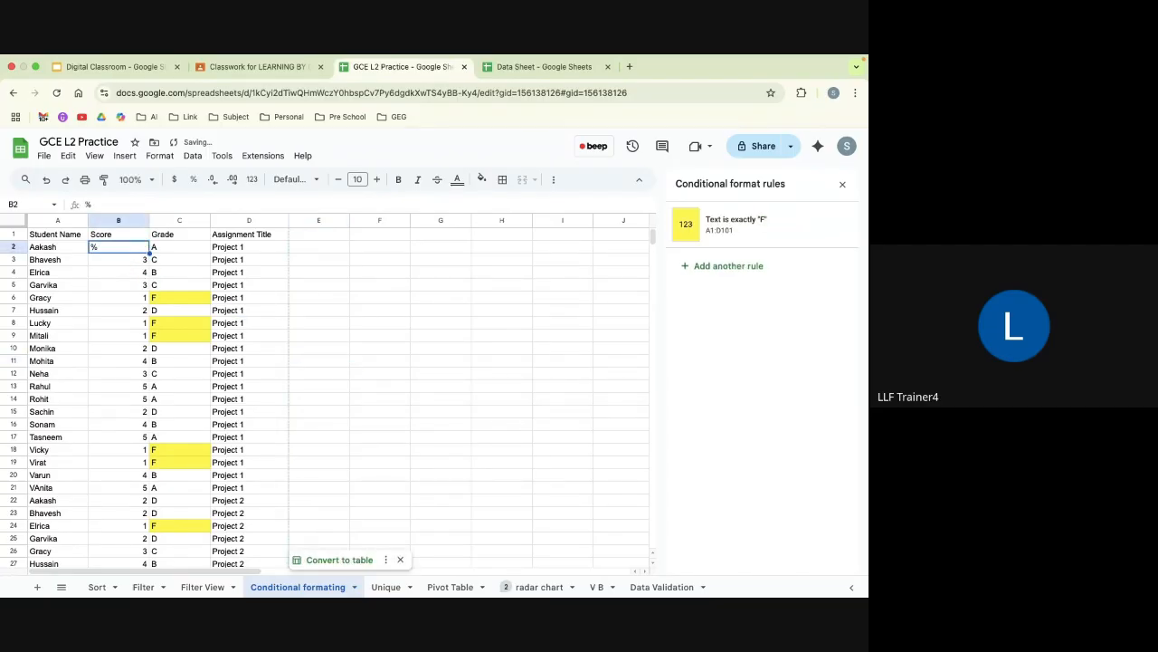
pyautogui.write('5')
pyautogui.click(378, 328)
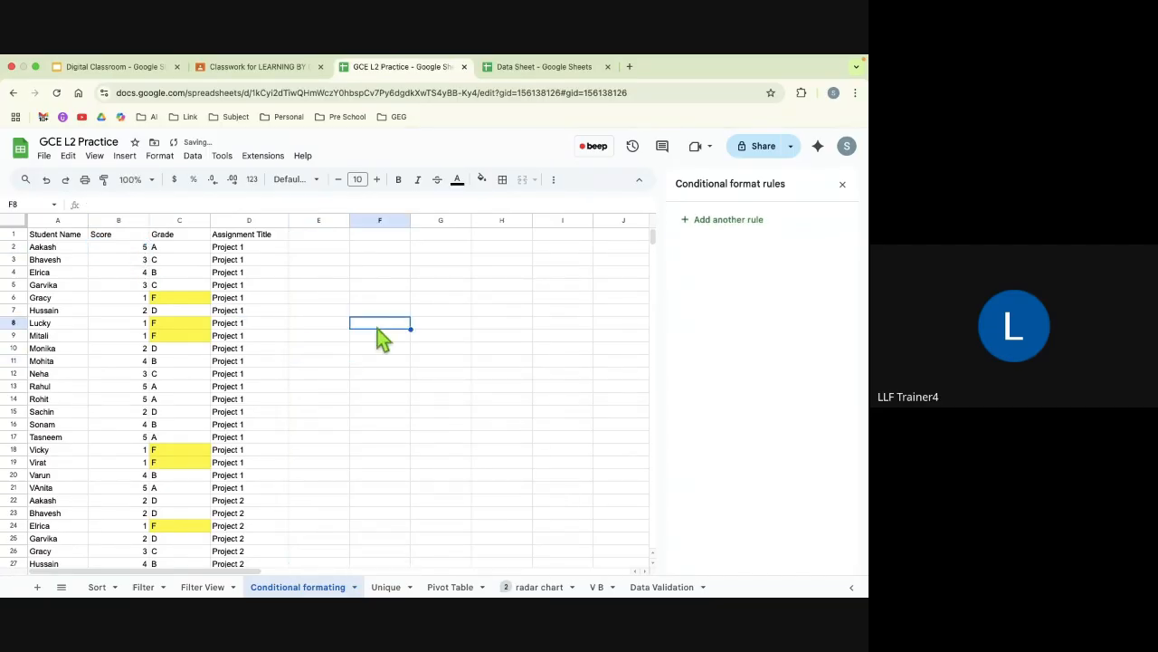
pyautogui.click(843, 185)
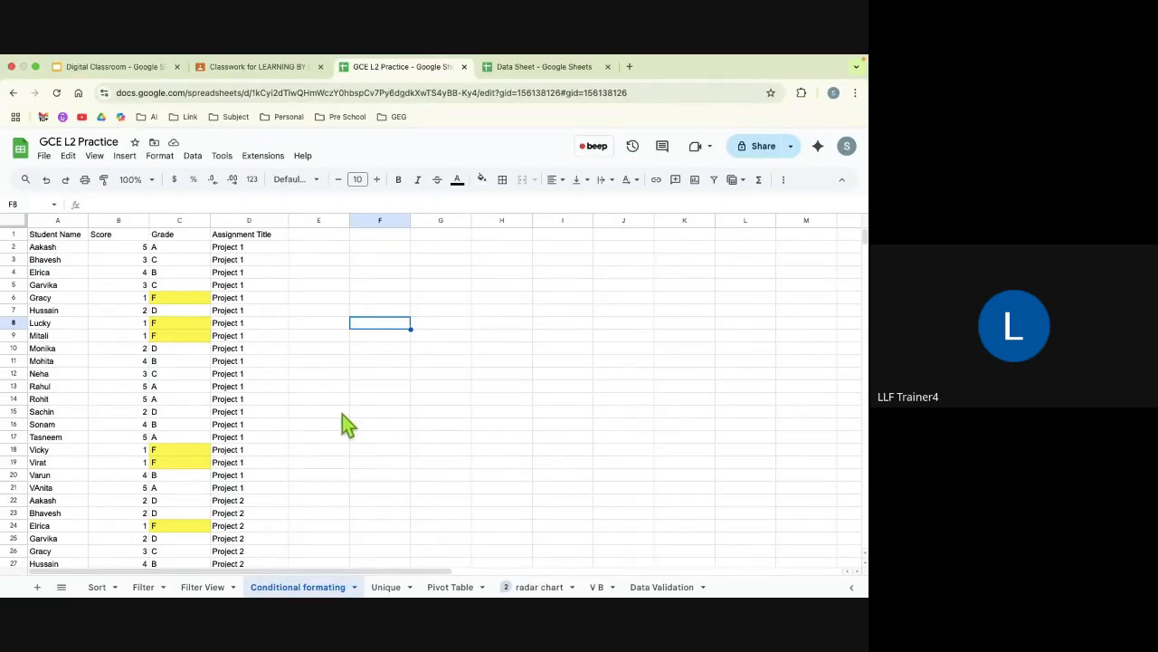
# Step: Add another conditional formatting rule for the whole data range A1:D101
pyautogui.click(60, 238)
pyautogui.hotkey('ctrl', 'a')
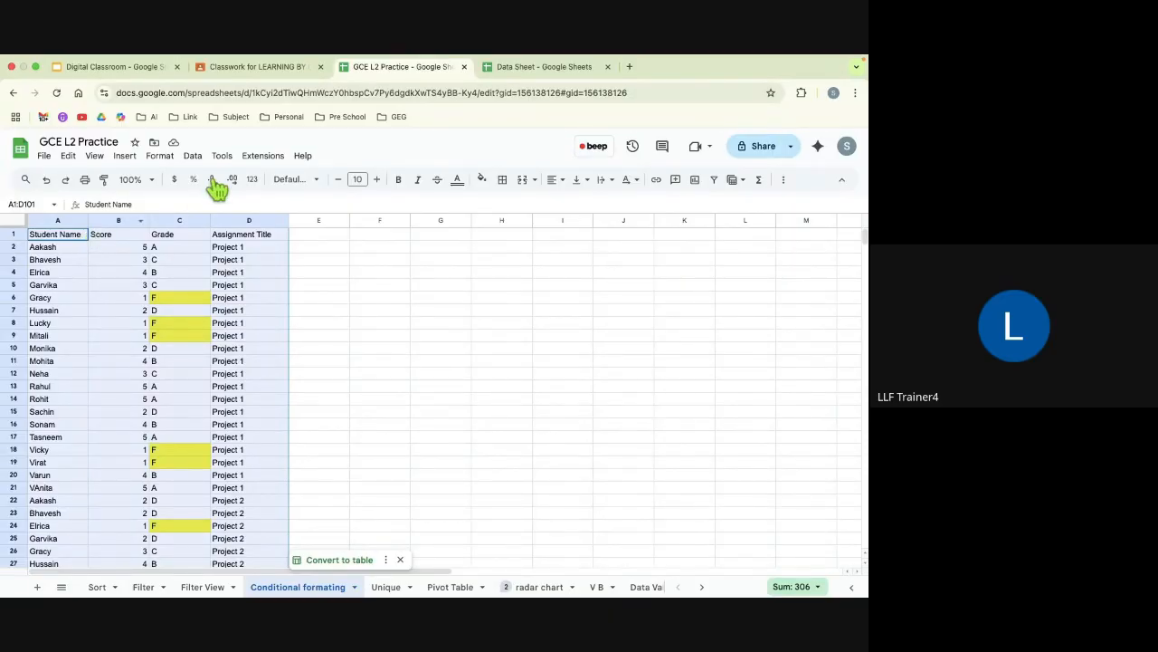
pyautogui.click(164, 159)
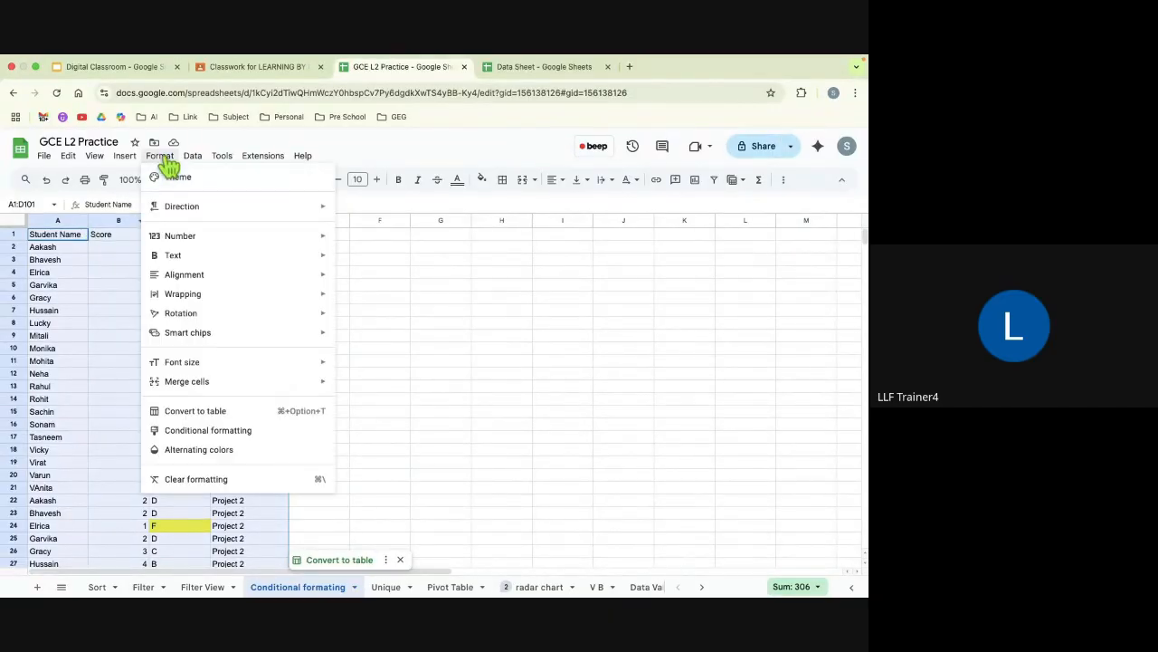
pyautogui.click(203, 433)
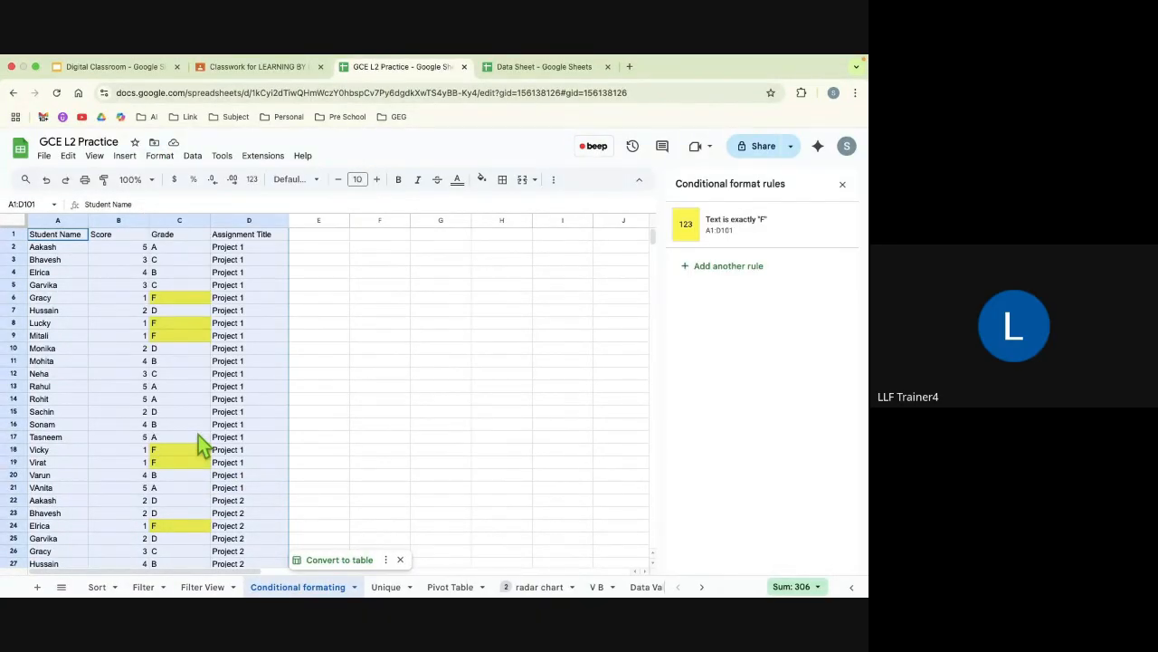
pyautogui.click(724, 267)
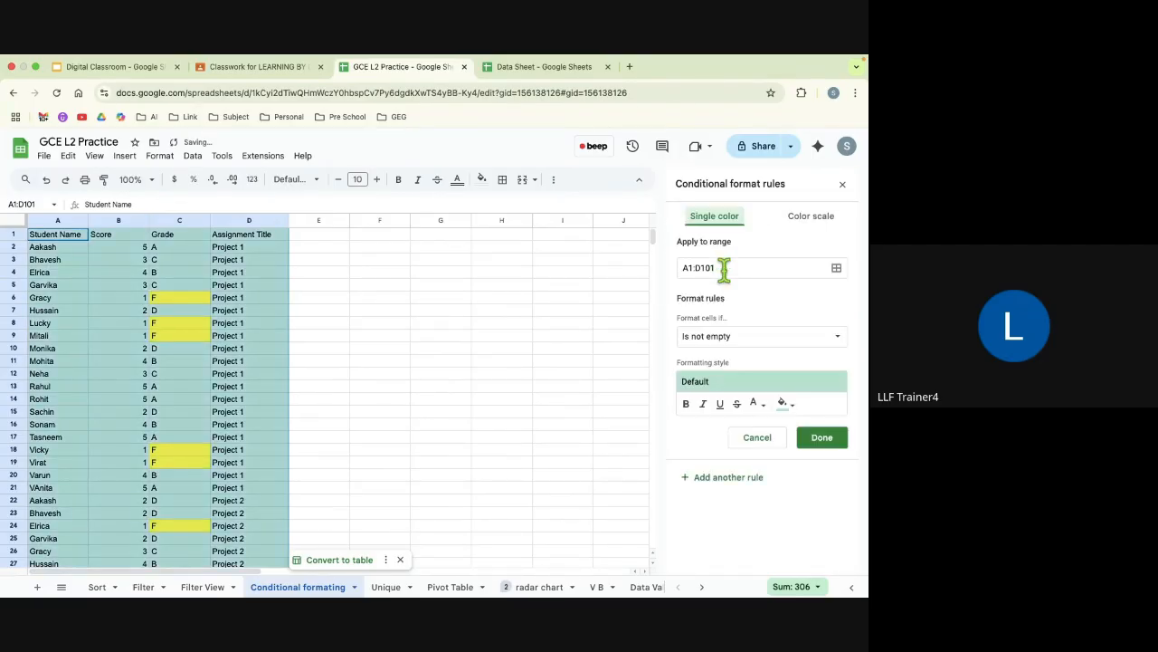
# Step: Set the new rule's condition to Is equal to with the value 5
pyautogui.click(725, 339)
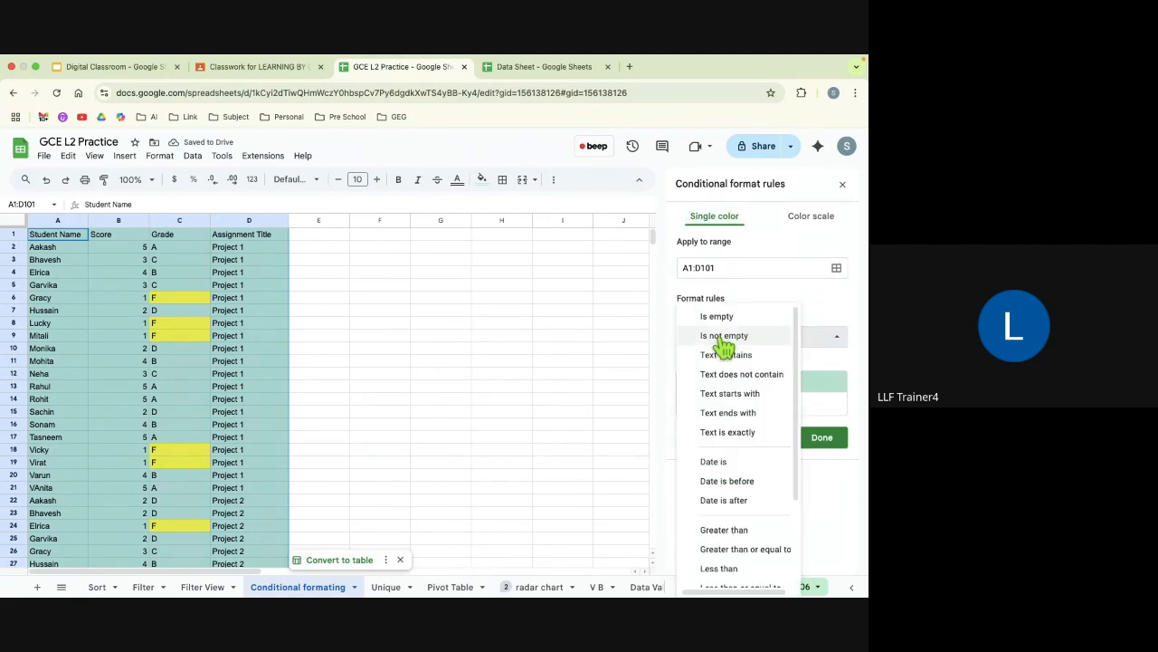
pyautogui.scroll(-2, 722, 449)
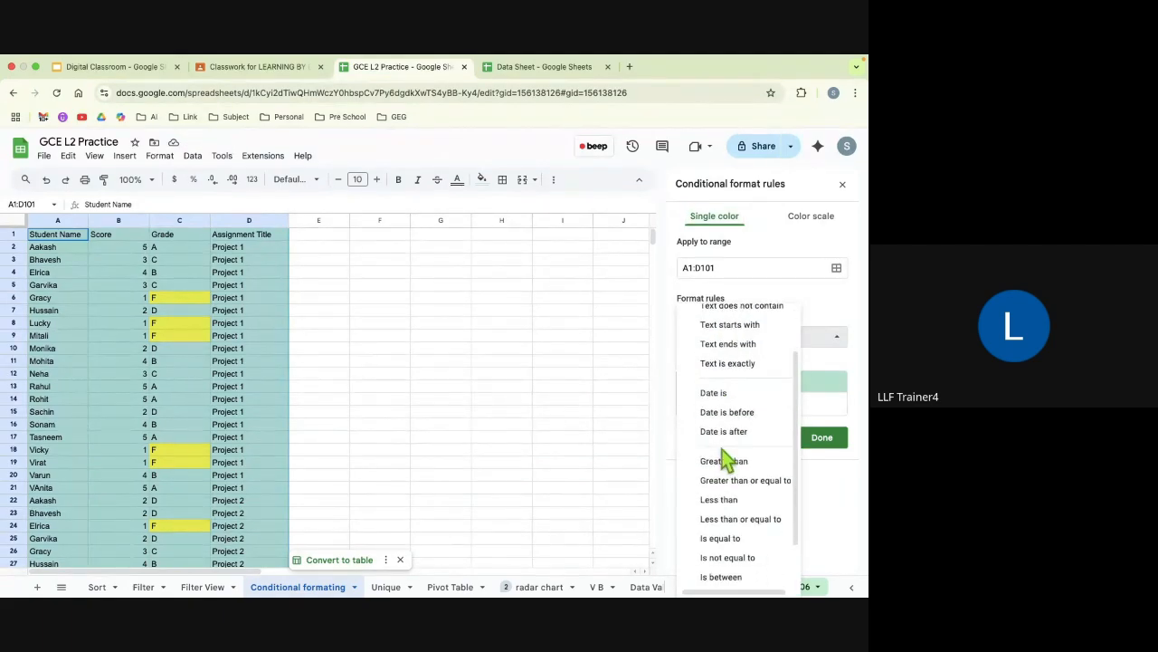
pyautogui.scroll(-1, 725, 457)
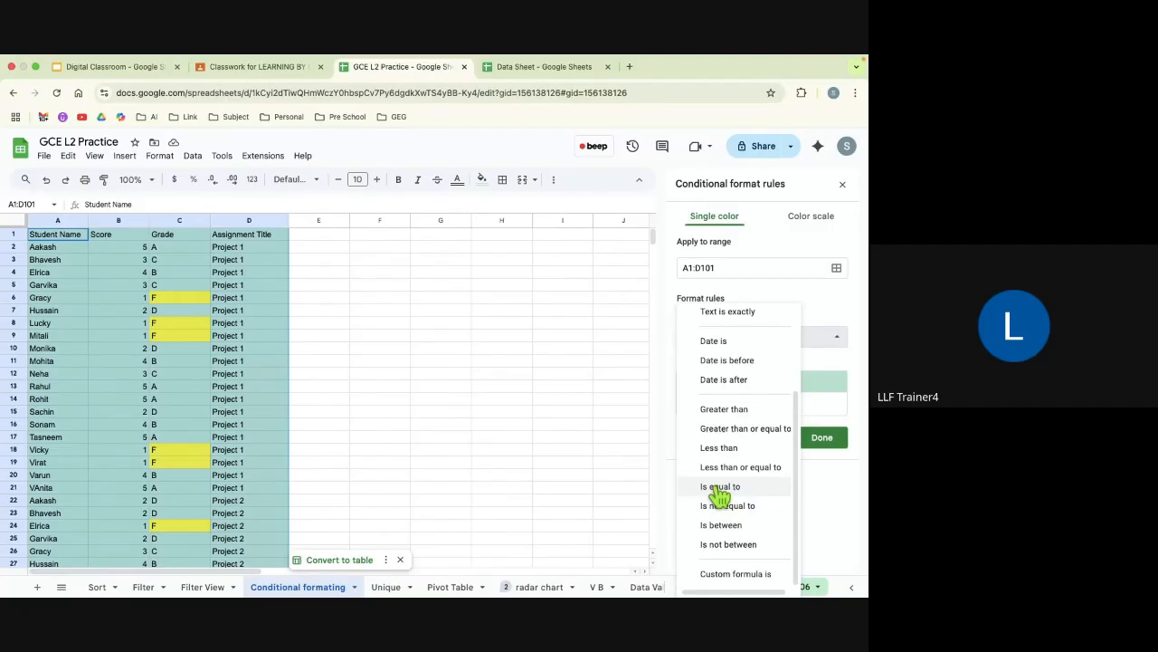
pyautogui.click(719, 488)
pyautogui.click(704, 362)
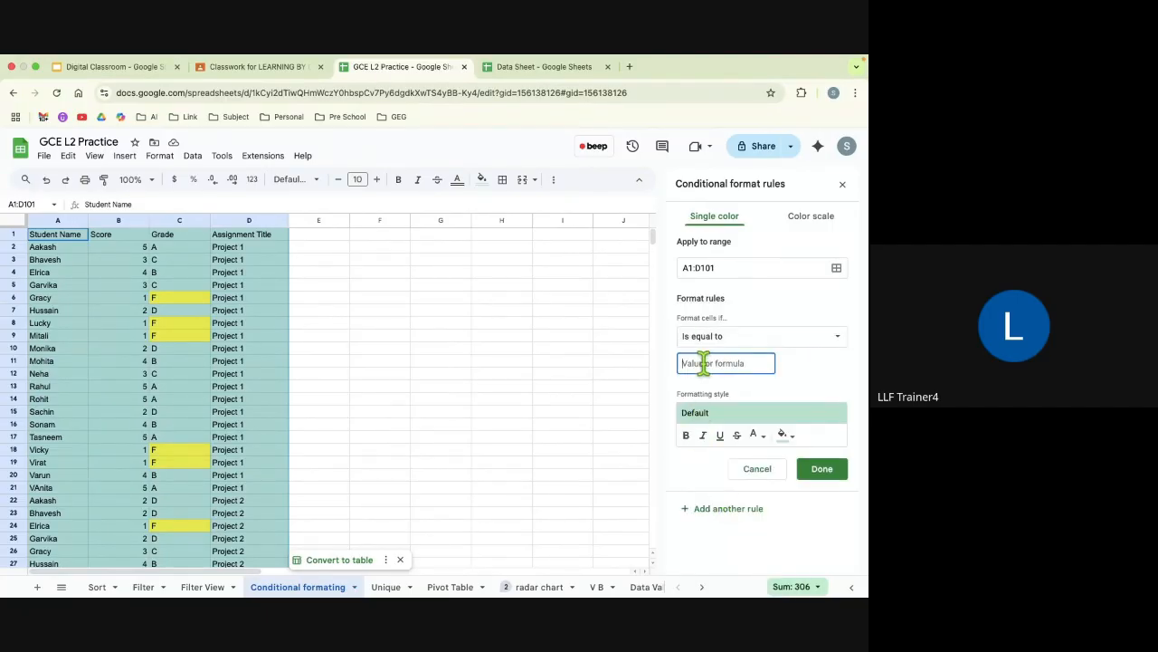
pyautogui.write('5')
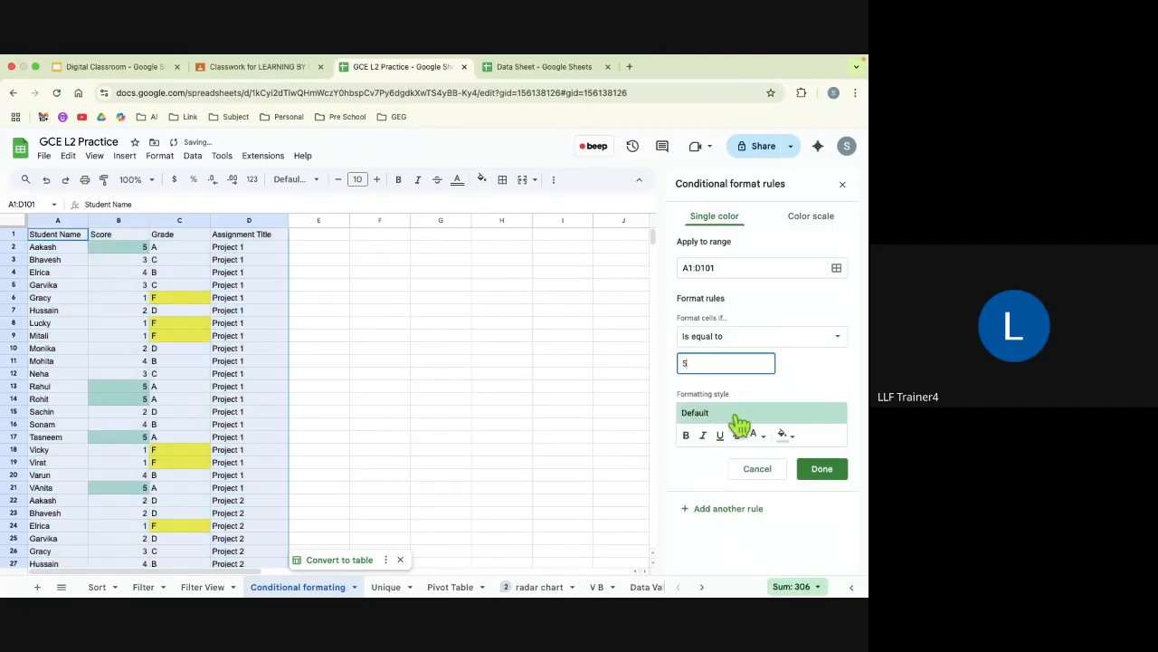
# Step: Give the Is equal to 5 rule a green fill, save it and look over the formatted rows
pyautogui.click(784, 434)
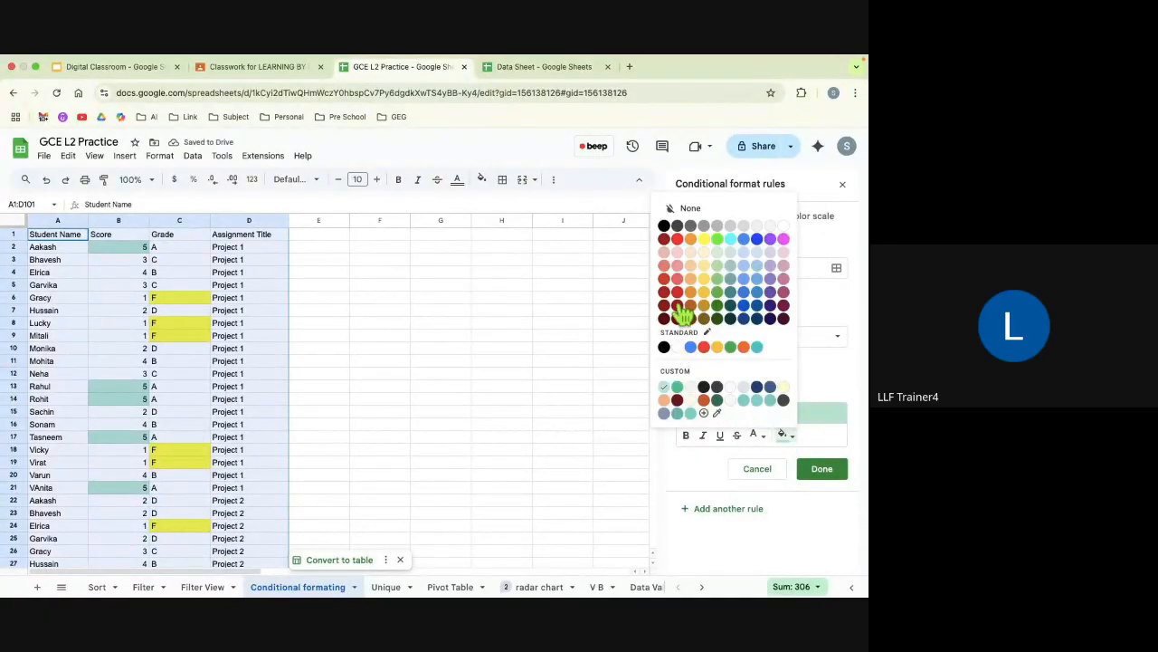
pyautogui.click(717, 291)
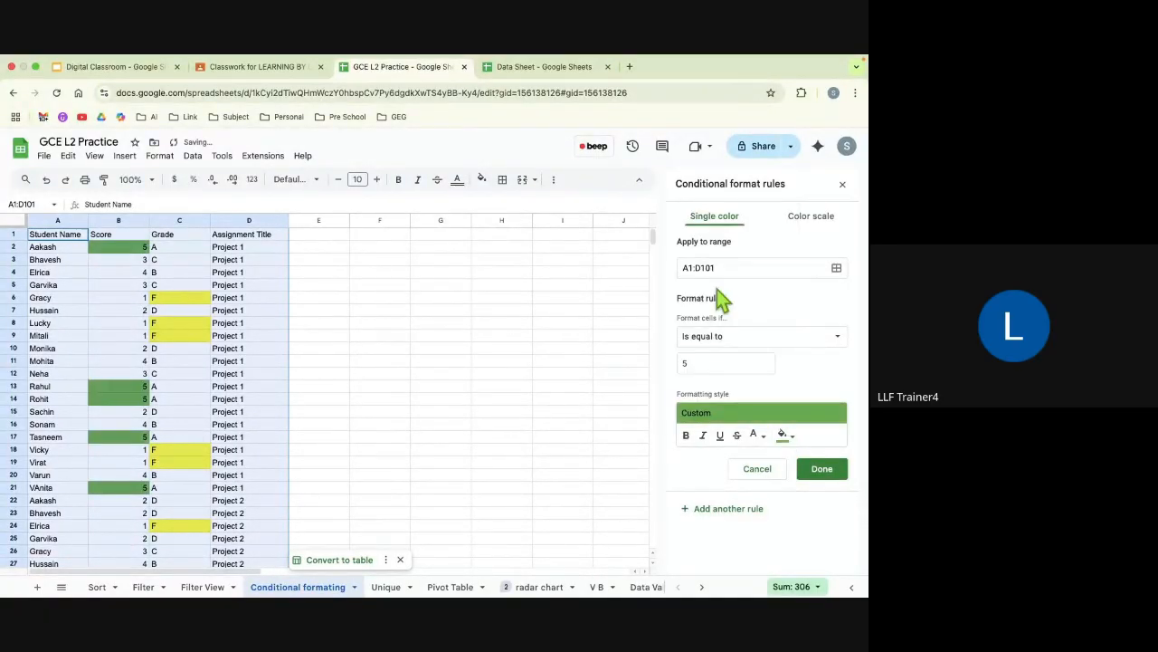
pyautogui.click(817, 472)
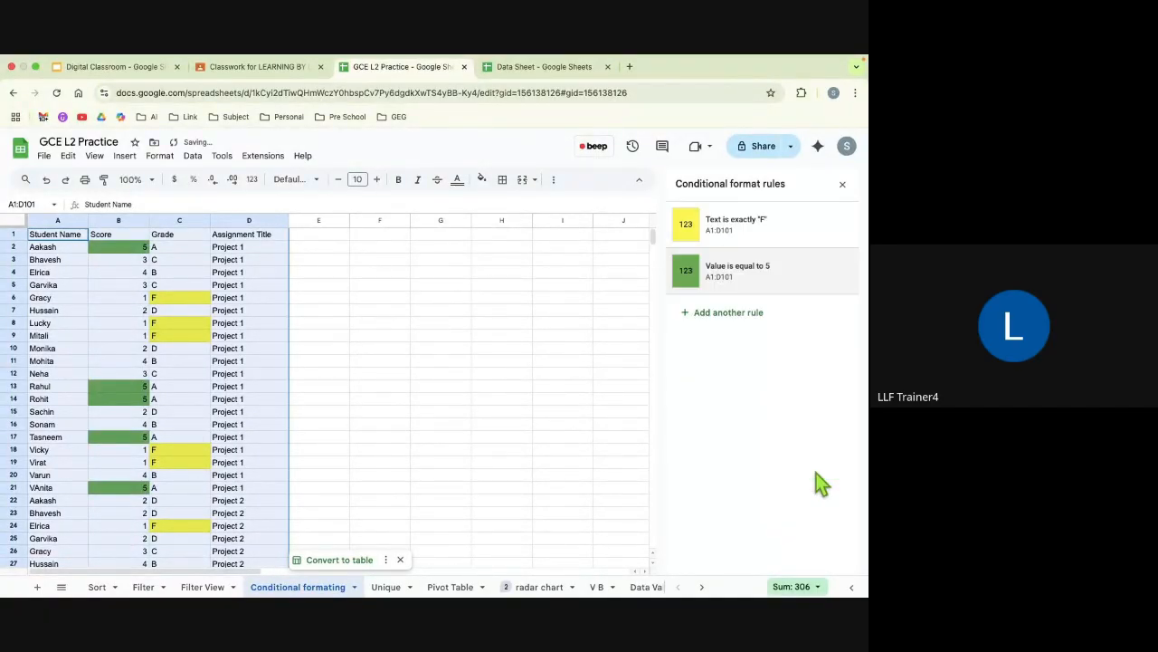
pyautogui.click(841, 186)
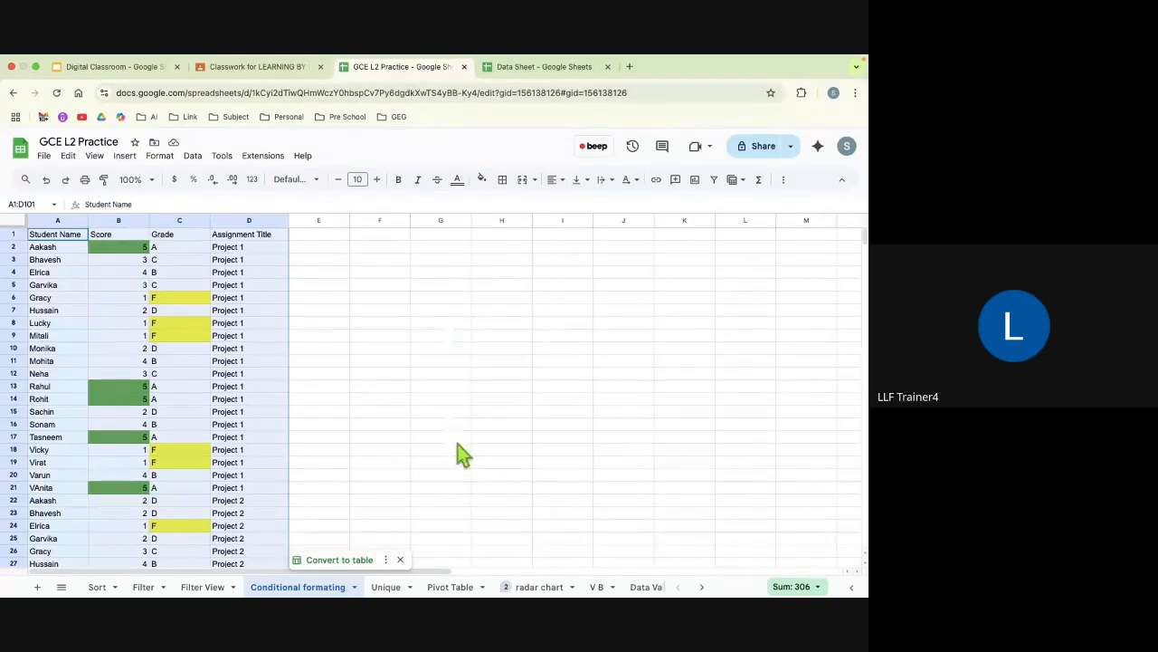
pyautogui.scroll(-3, 457, 448)
pyautogui.scroll(-15, 316, 459)
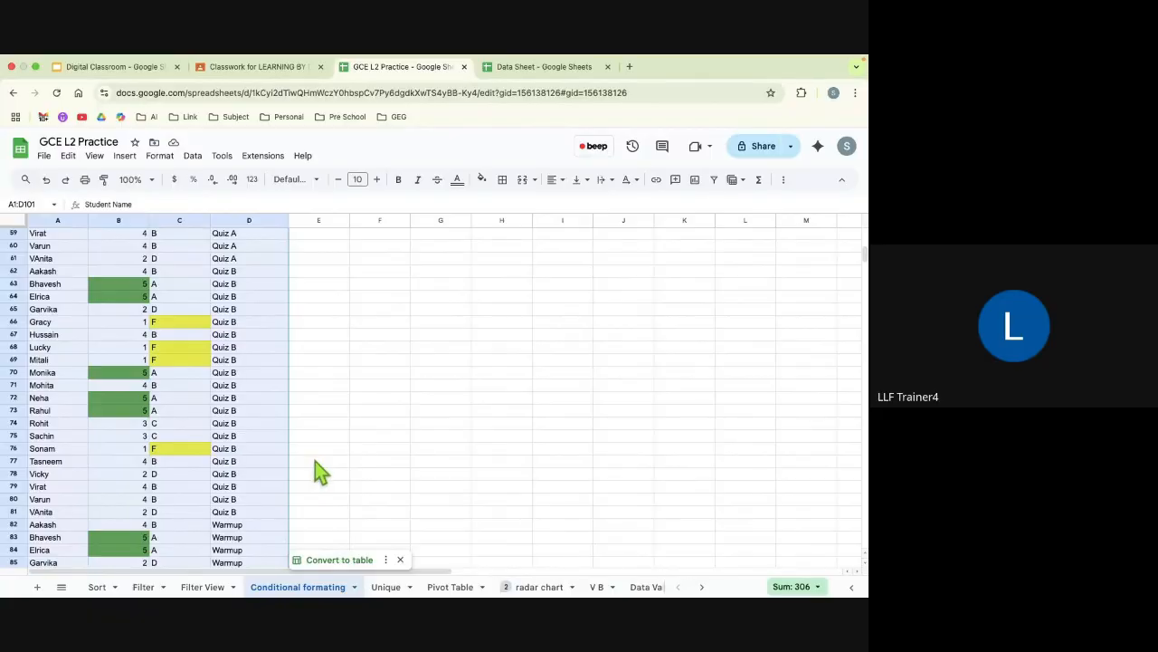
# Step: Open the Unique sheet and check the last data row, row 23
pyautogui.click(387, 587)
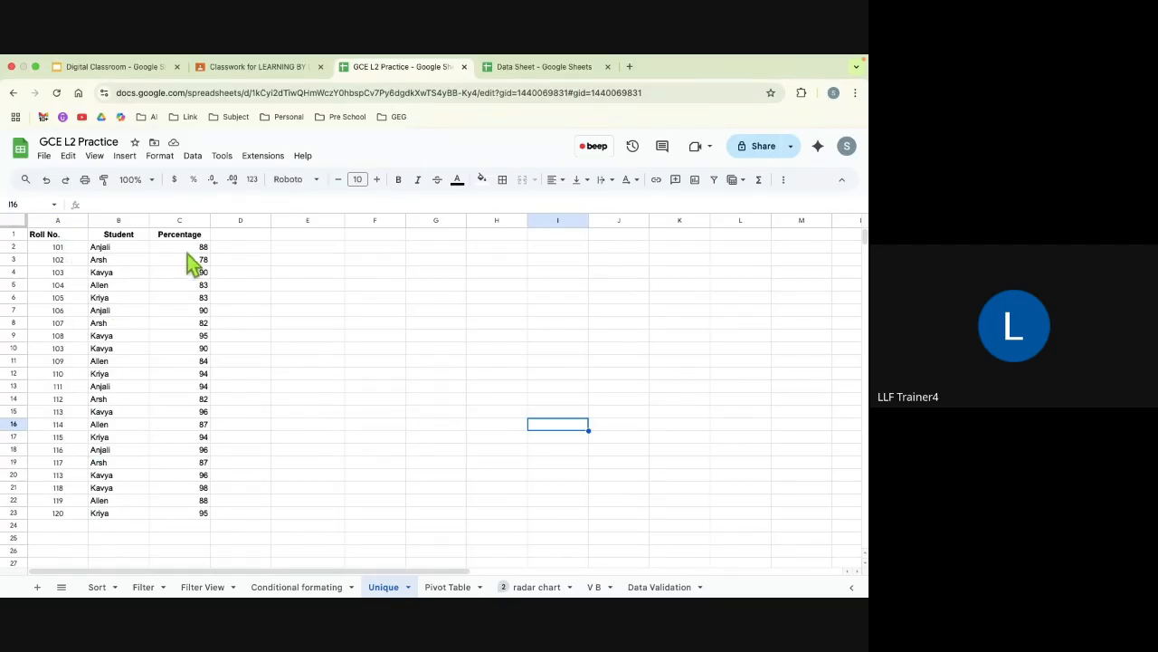
pyautogui.click(15, 512)
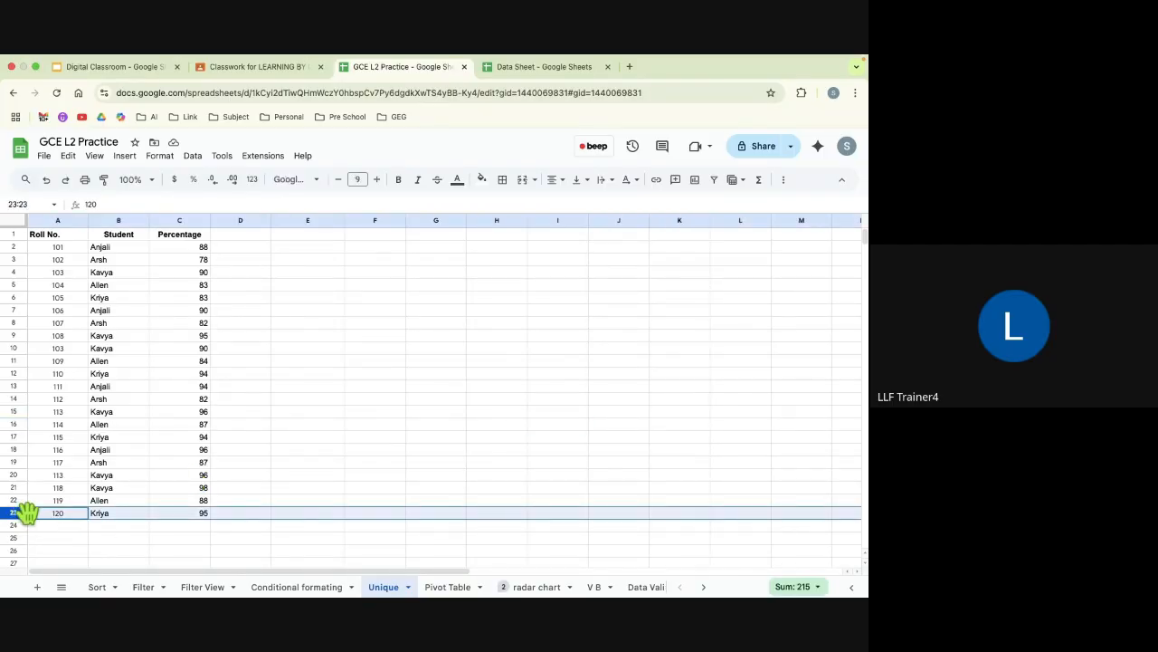
pyautogui.click(322, 478)
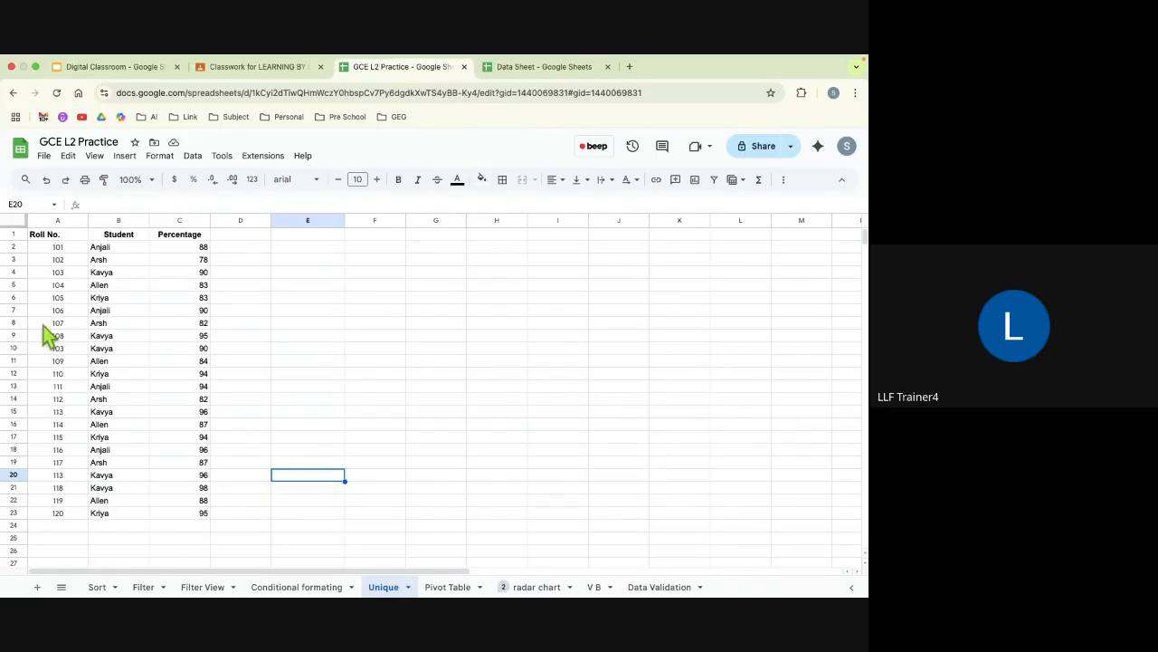
pyautogui.click(63, 237)
pyautogui.press('super+a')
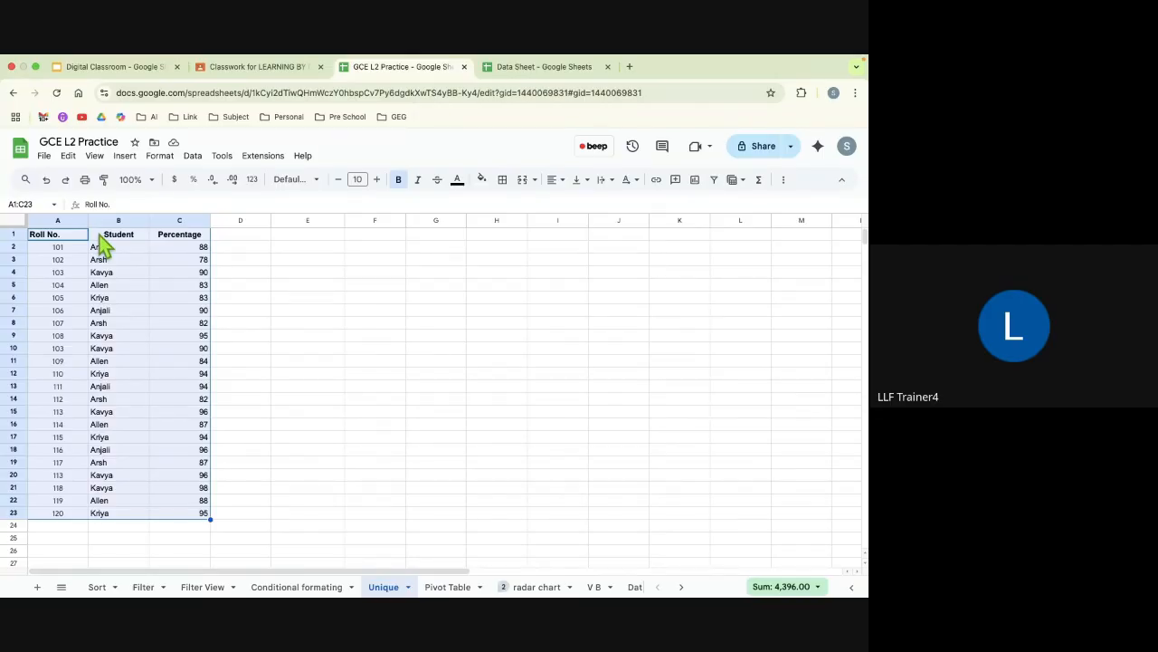
pyautogui.click(194, 157)
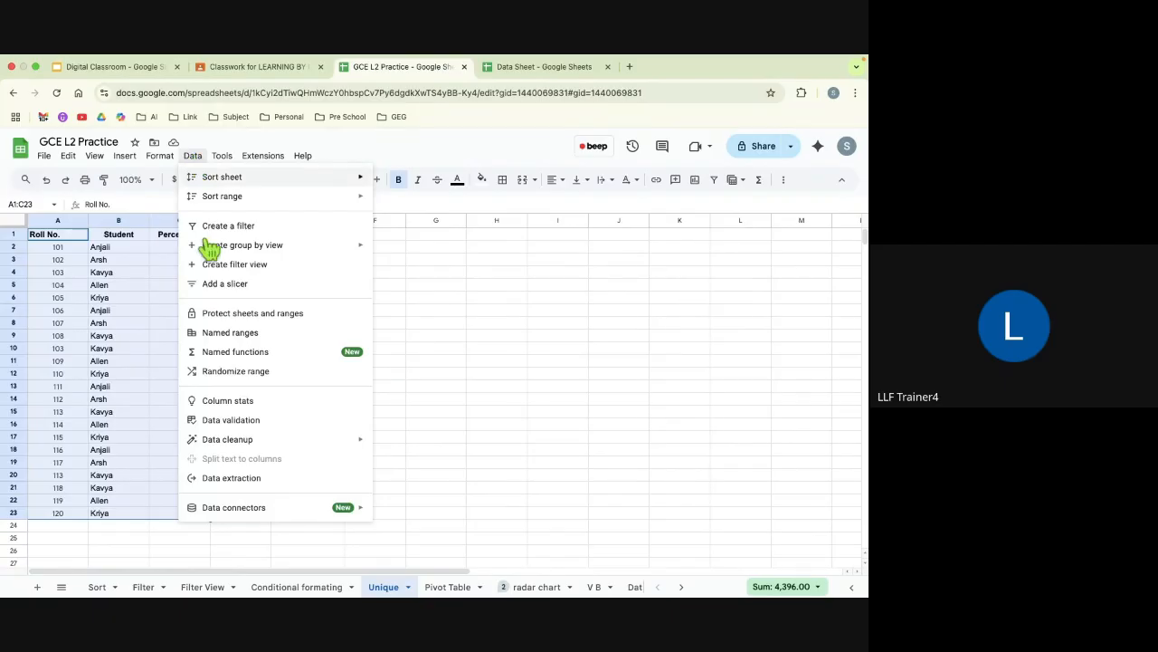
pyautogui.moveTo(235, 442)
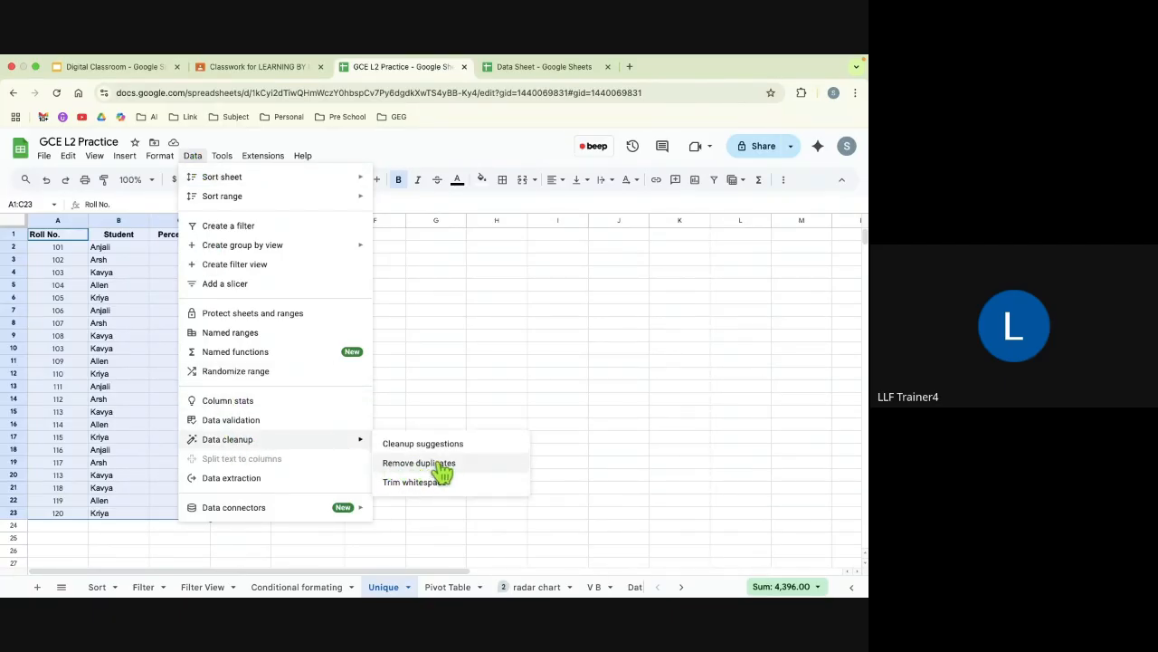
pyautogui.click(504, 371)
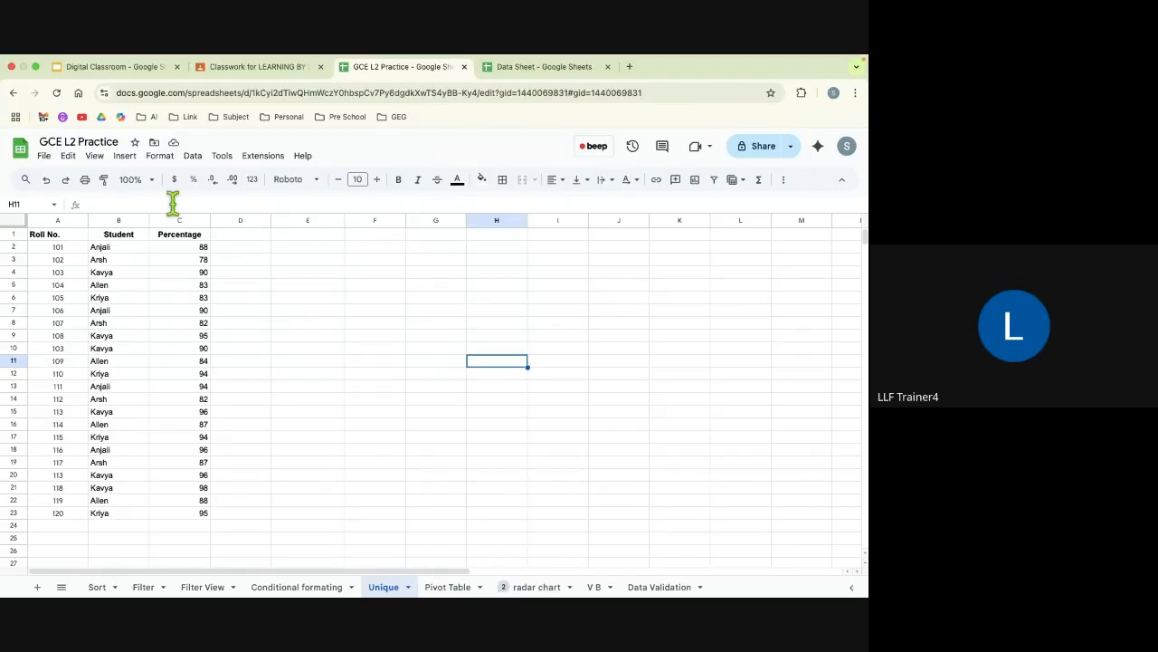
# Step: Remove duplicate rows from A1:C23 on the Unique sheet, treating the first row as a header and analyzing all columns
pyautogui.click(68, 238)
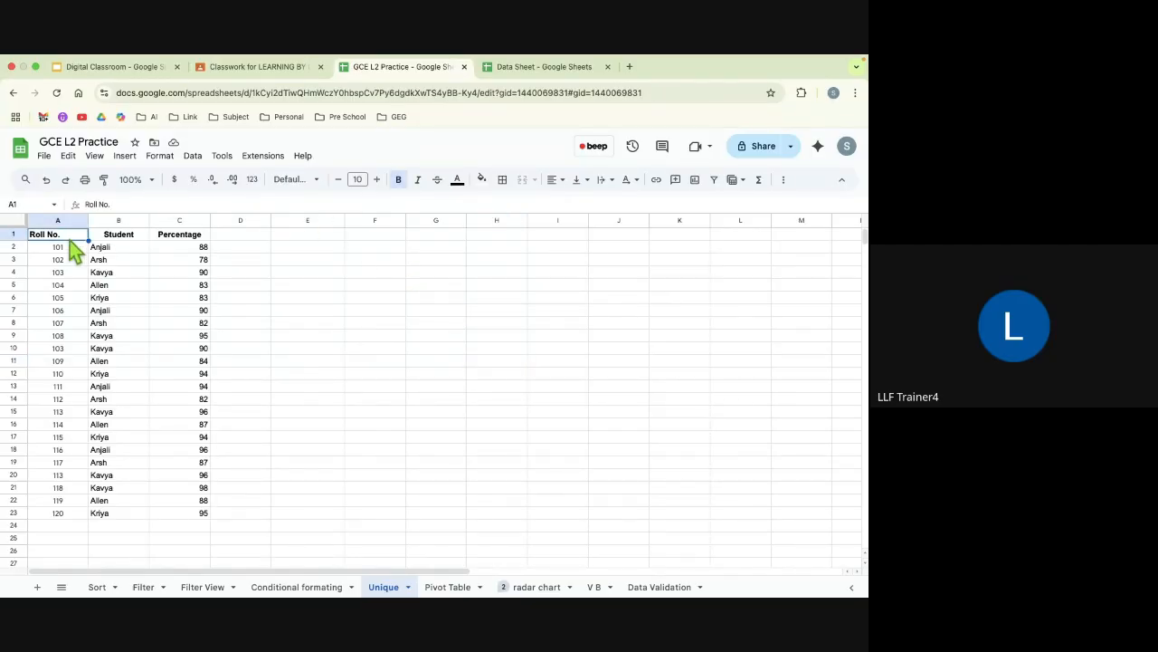
pyautogui.hotkey('ctrl', 'a')
pyautogui.click(193, 156)
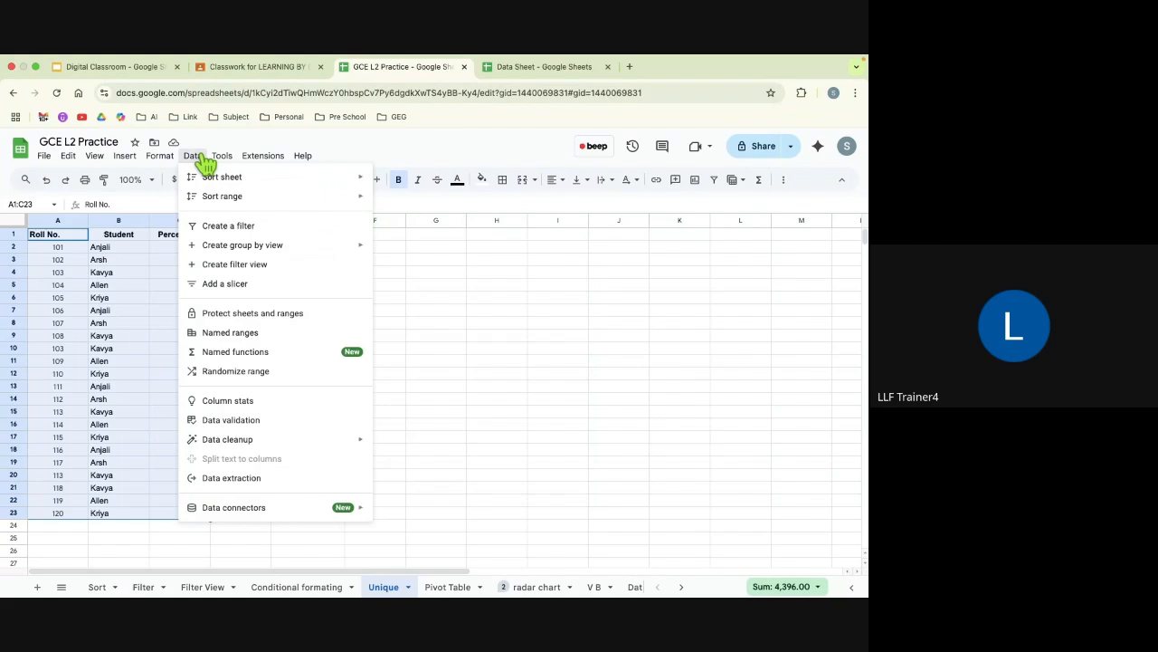
pyautogui.moveTo(218, 438)
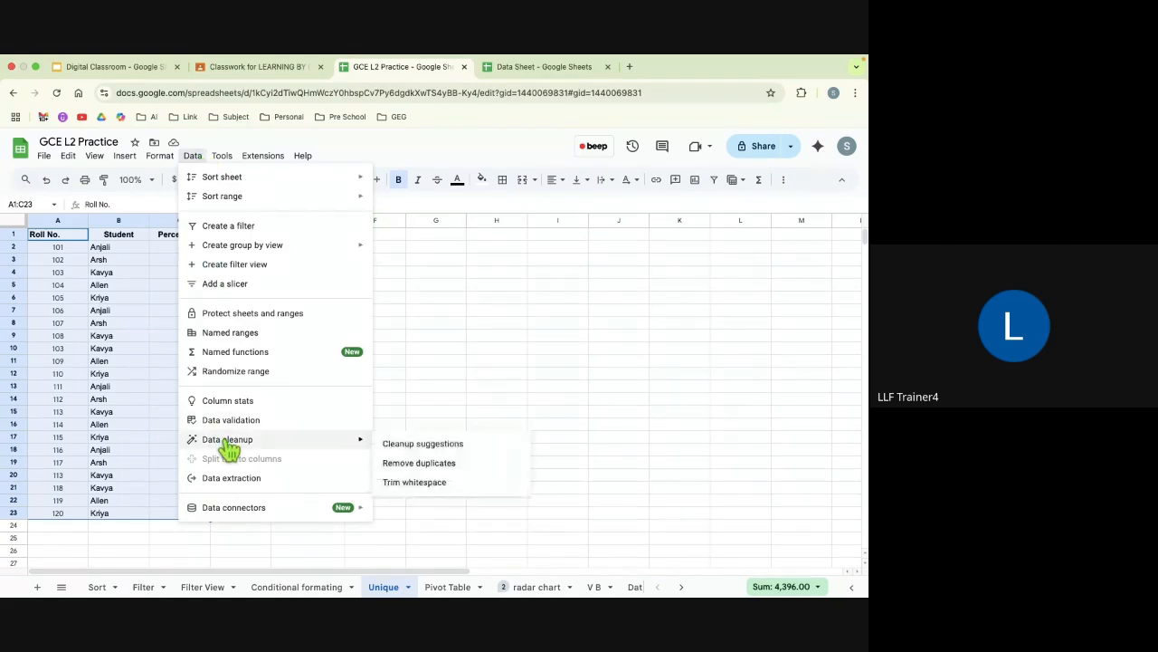
pyautogui.click(405, 466)
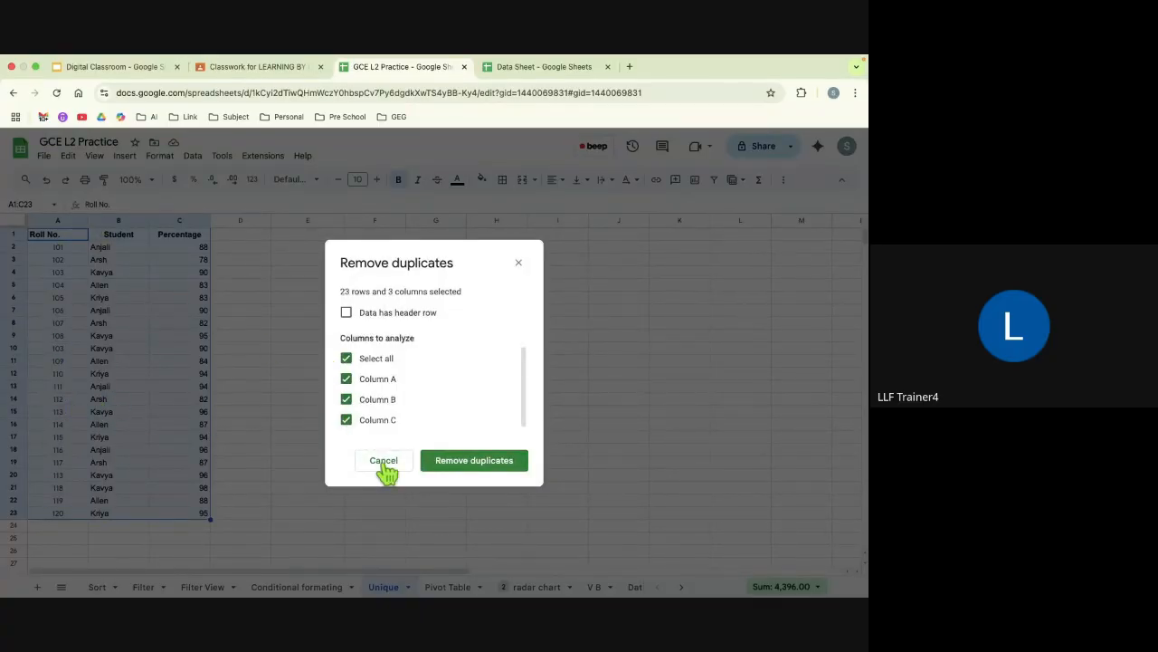
pyautogui.click(345, 313)
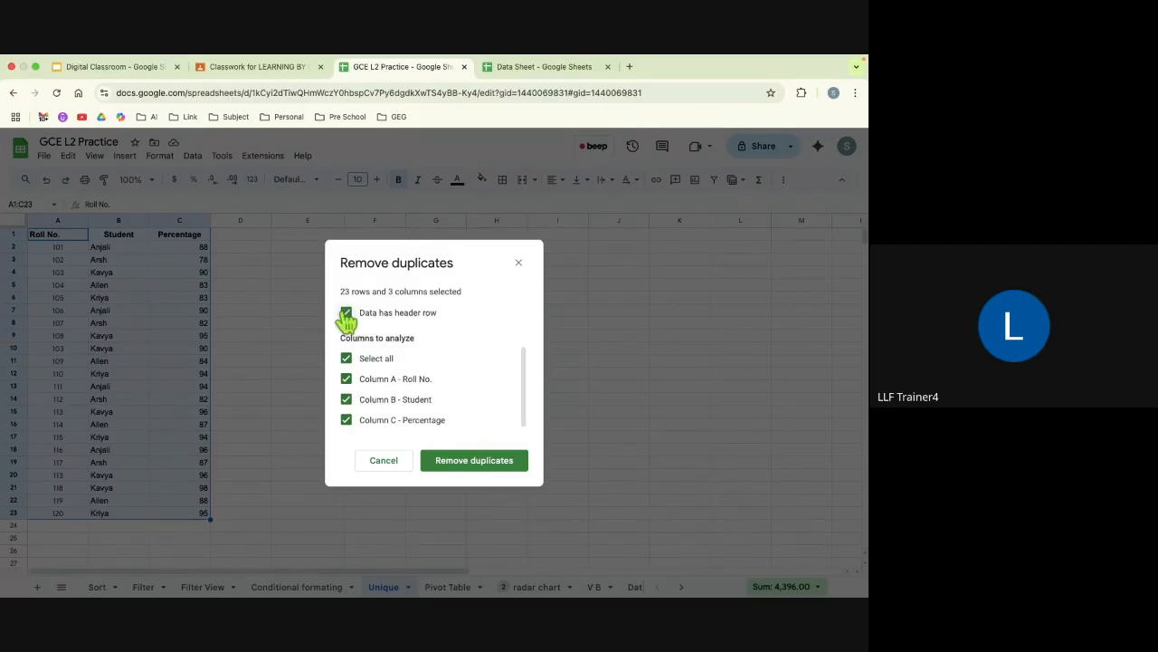
pyautogui.click(474, 461)
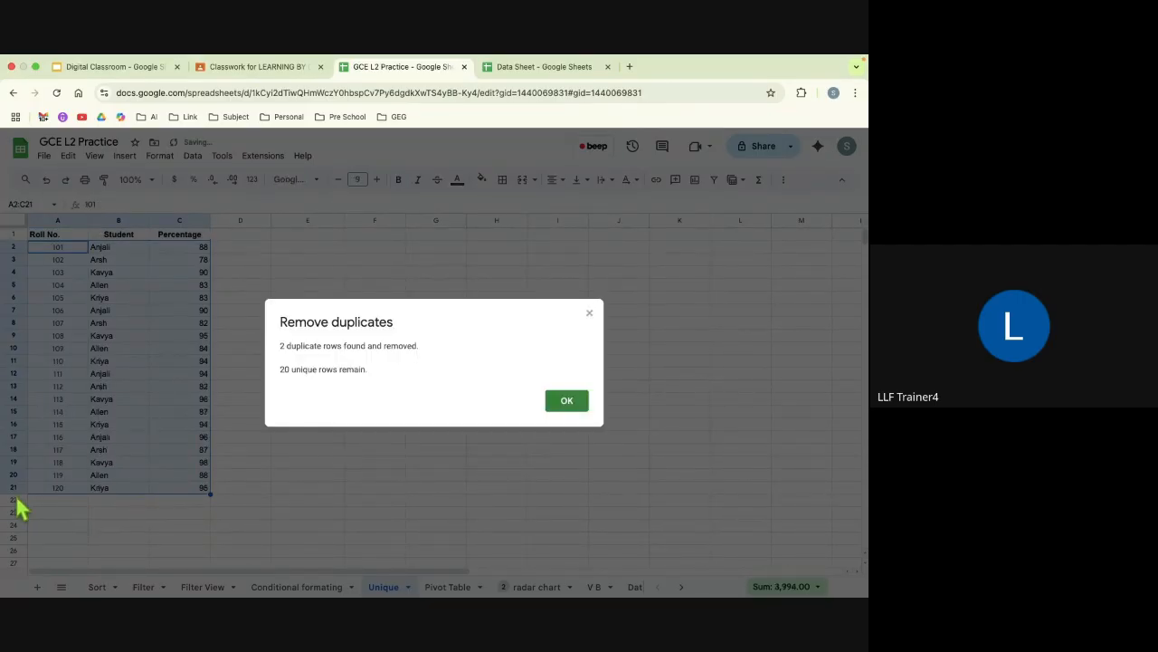
pyautogui.click(567, 403)
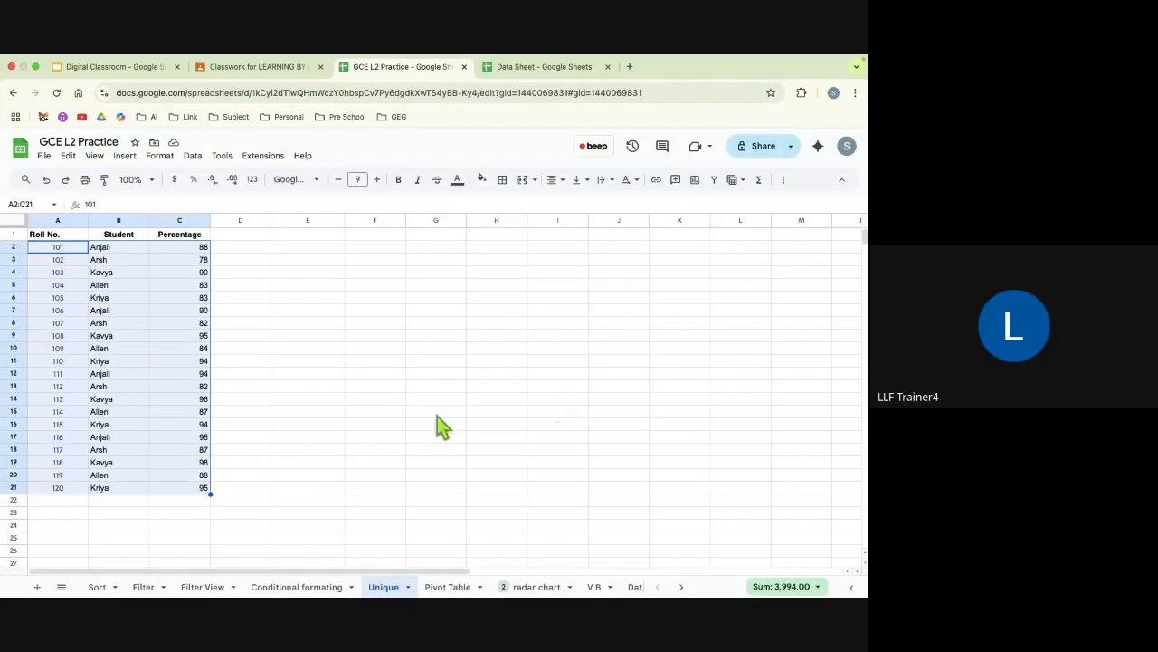
# Step: Undo the duplicate removal and deselect the student data
pyautogui.press('super+z')
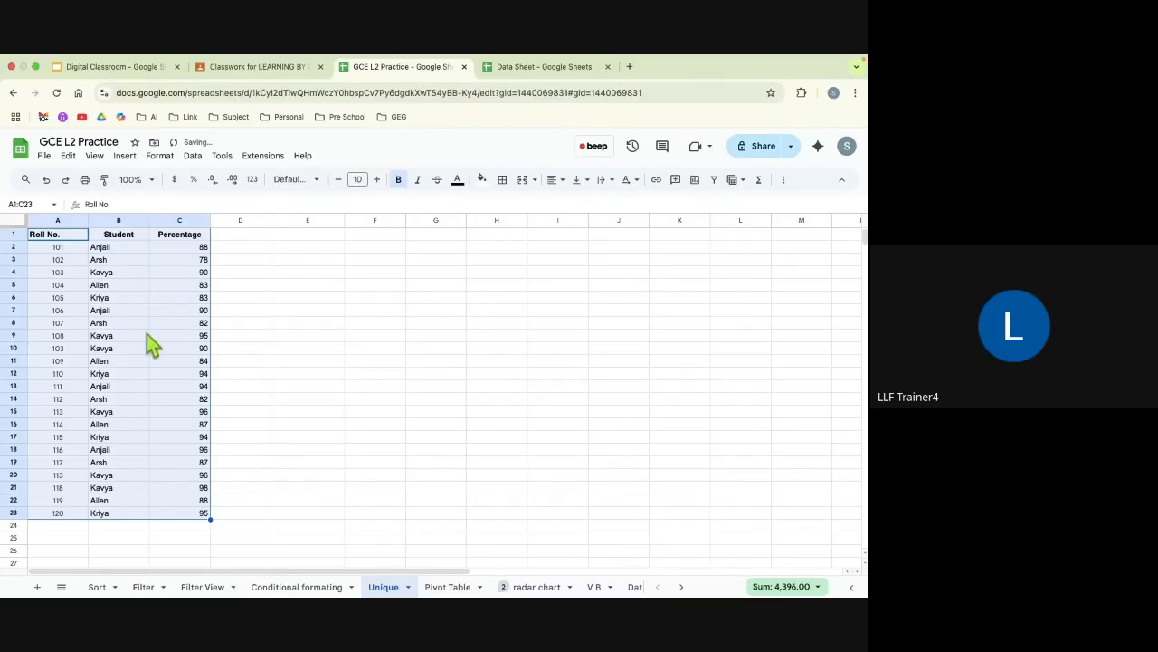
pyautogui.click(399, 364)
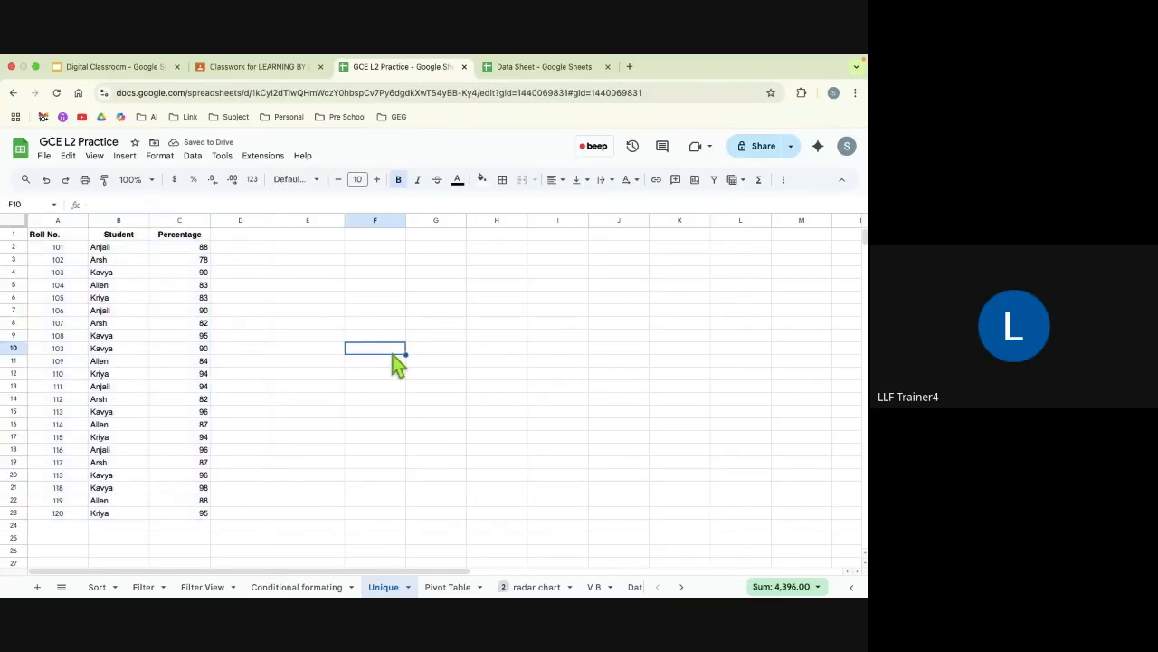
# Step: Enter the formula =unique(A1:C23) in cell E1 and look over the resulting list
pyautogui.click(335, 236)
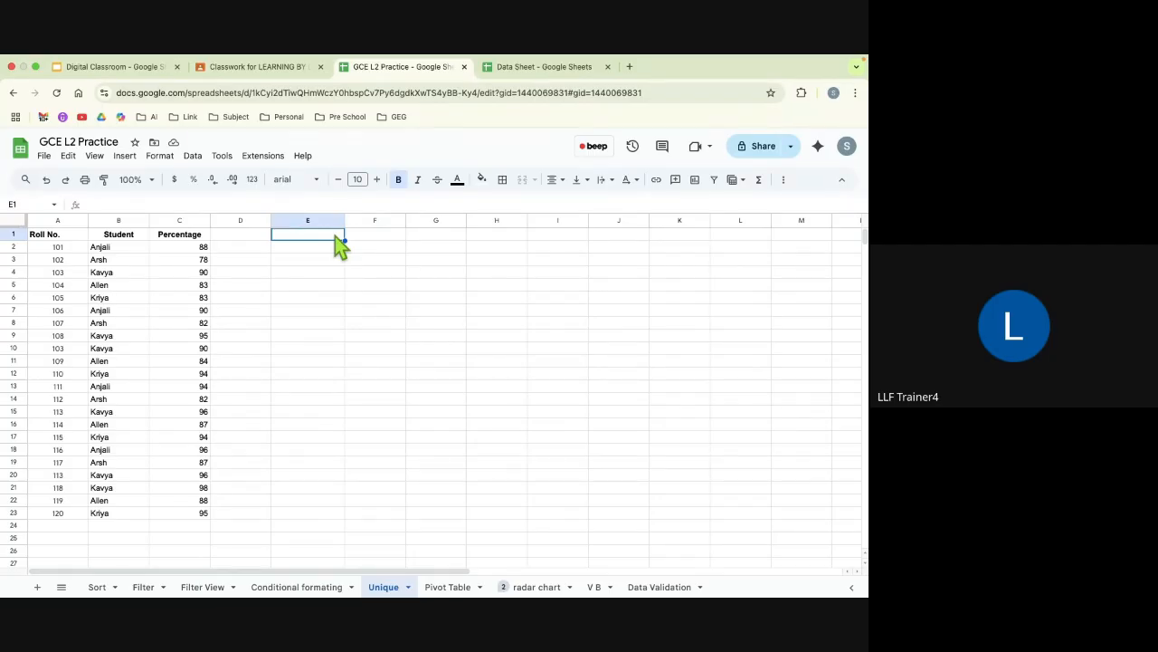
pyautogui.write('=unique')
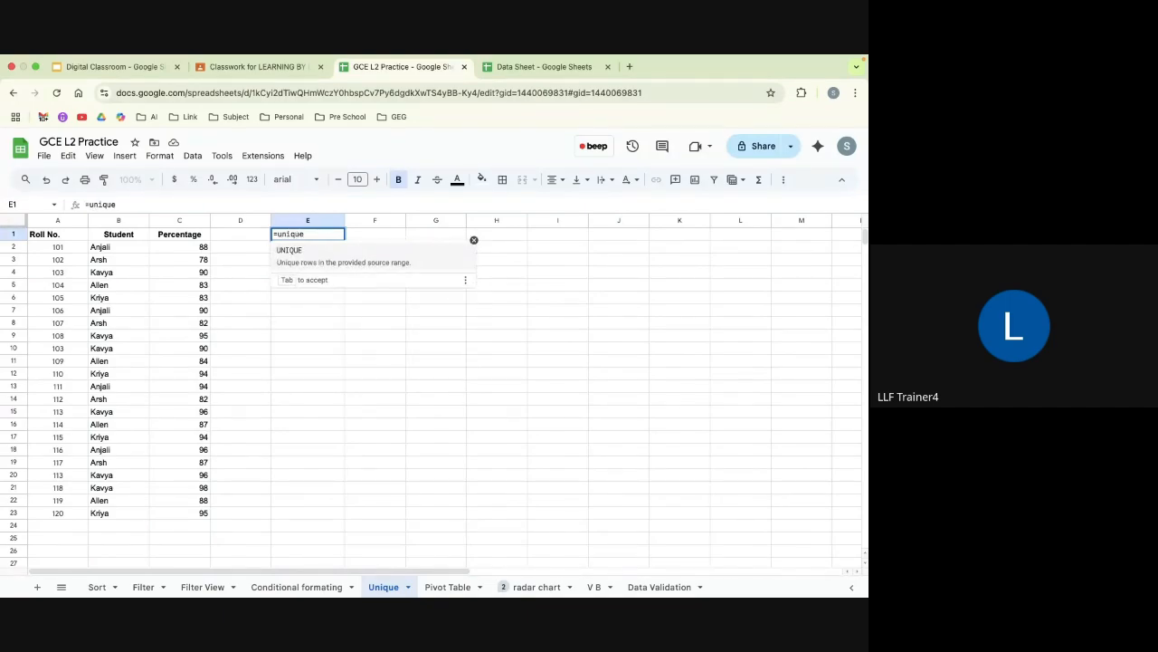
pyautogui.write('()')
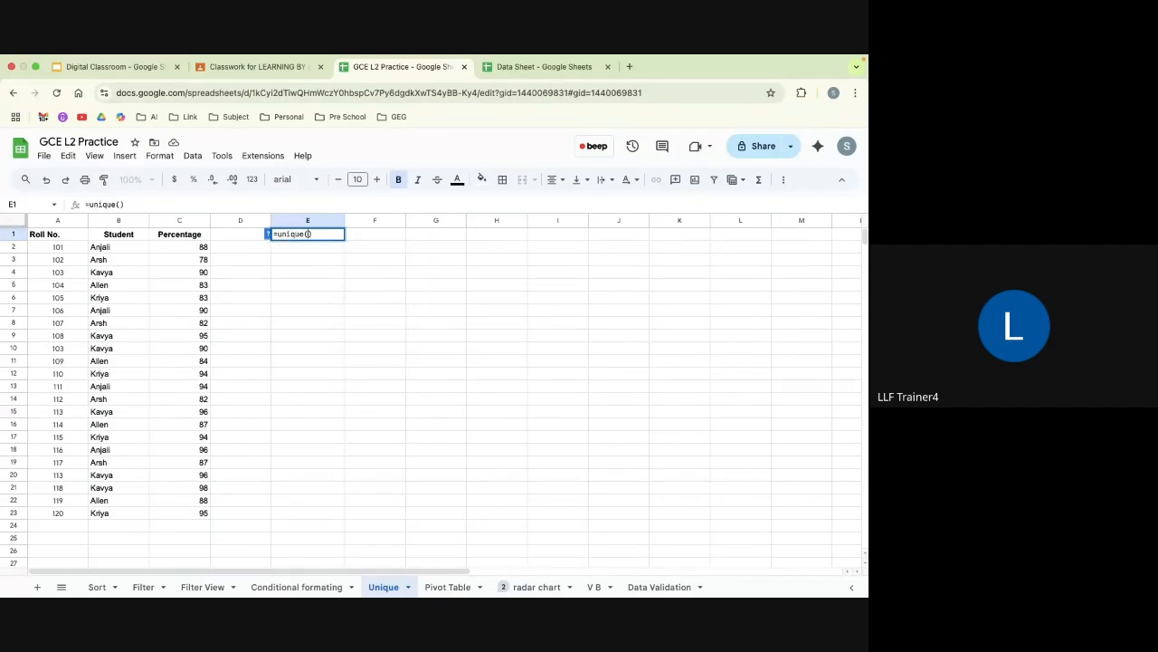
pyautogui.press('Left')
pyautogui.moveTo(57, 234); pyautogui.dragTo(199, 512)
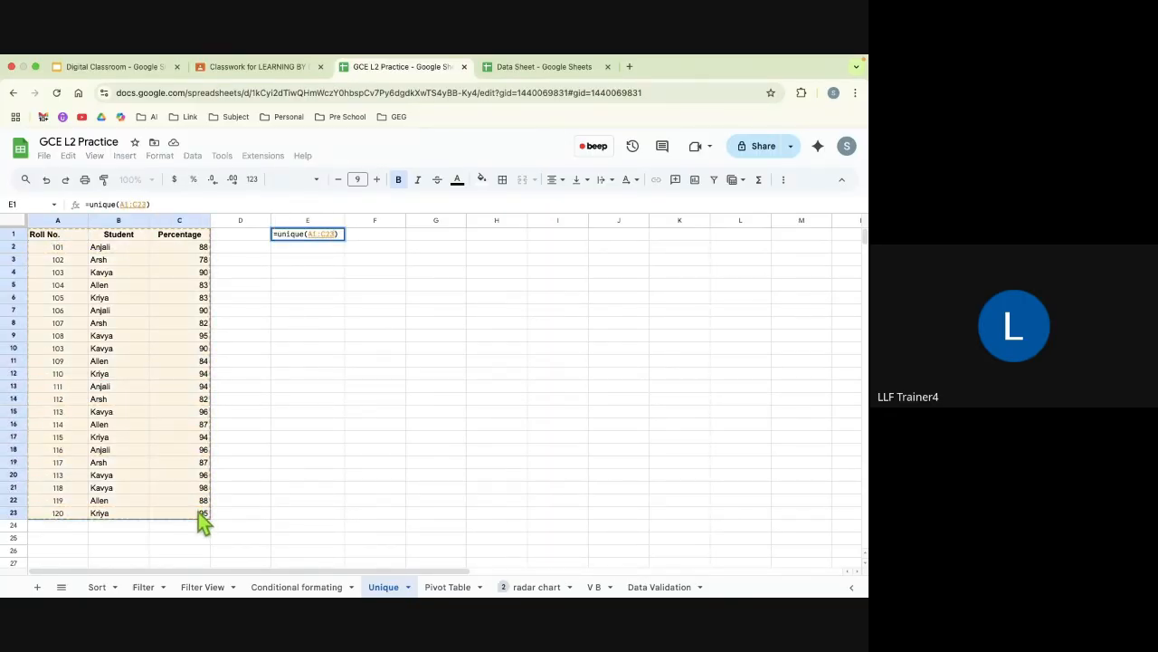
pyautogui.press('Return')
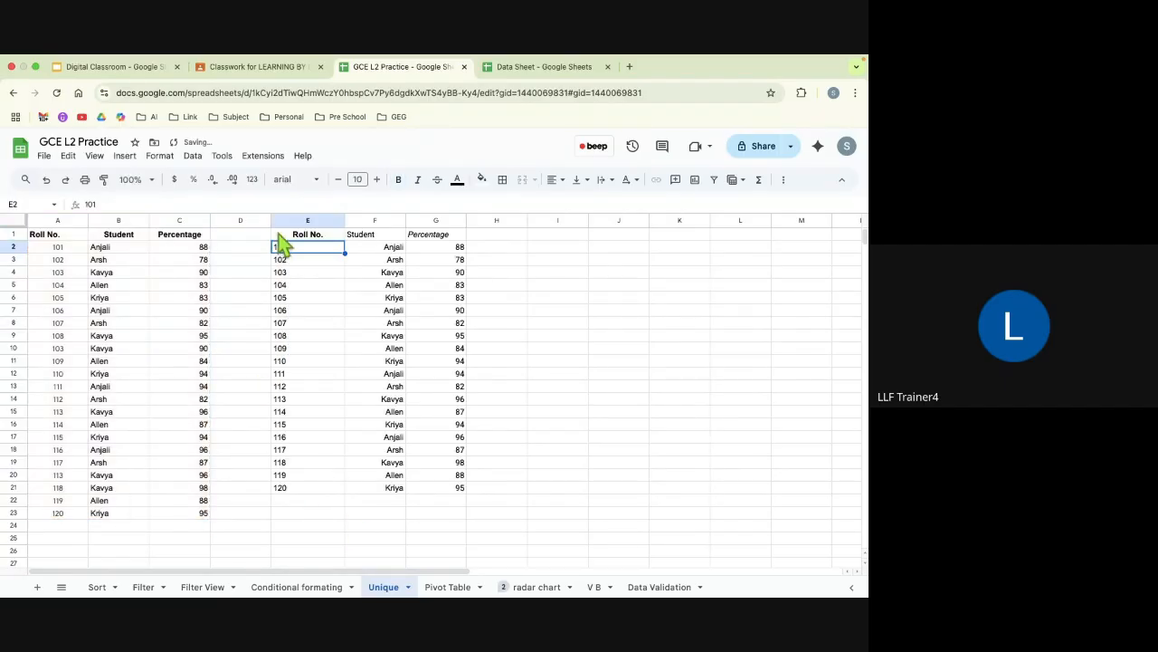
pyautogui.scroll(-3, 311, 511)
pyautogui.scroll(3, 311, 502)
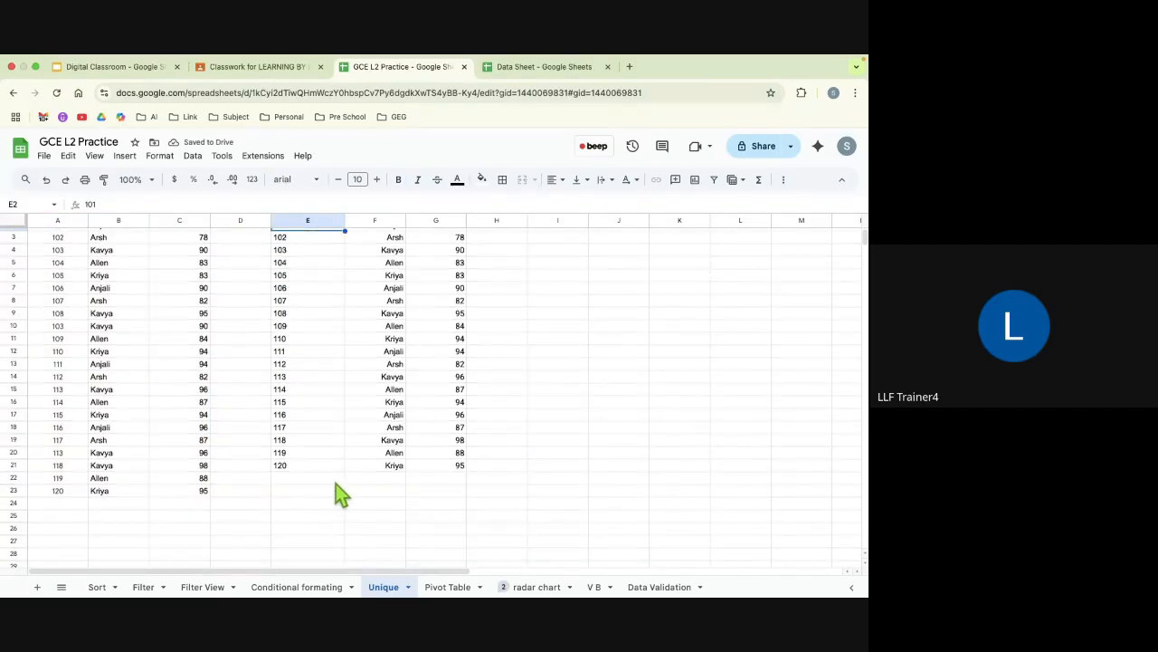
pyautogui.hscroll(-1, 323, 329)
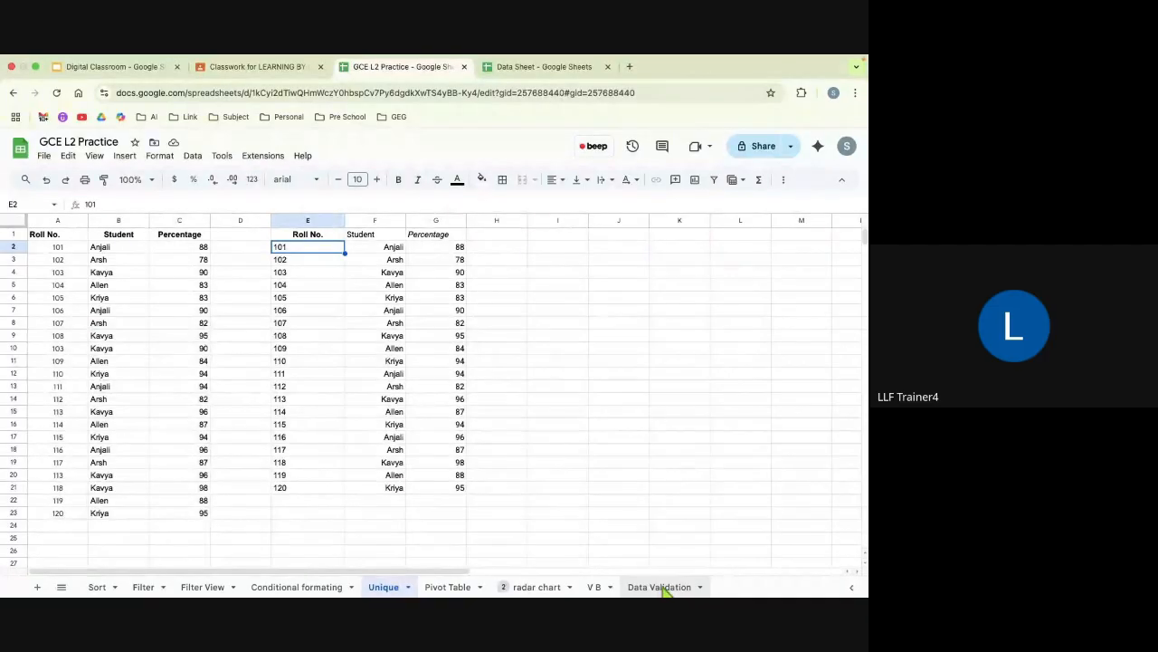
# Step: Open the Data Validation sheet and look over the subject list in column F
pyautogui.click(663, 587)
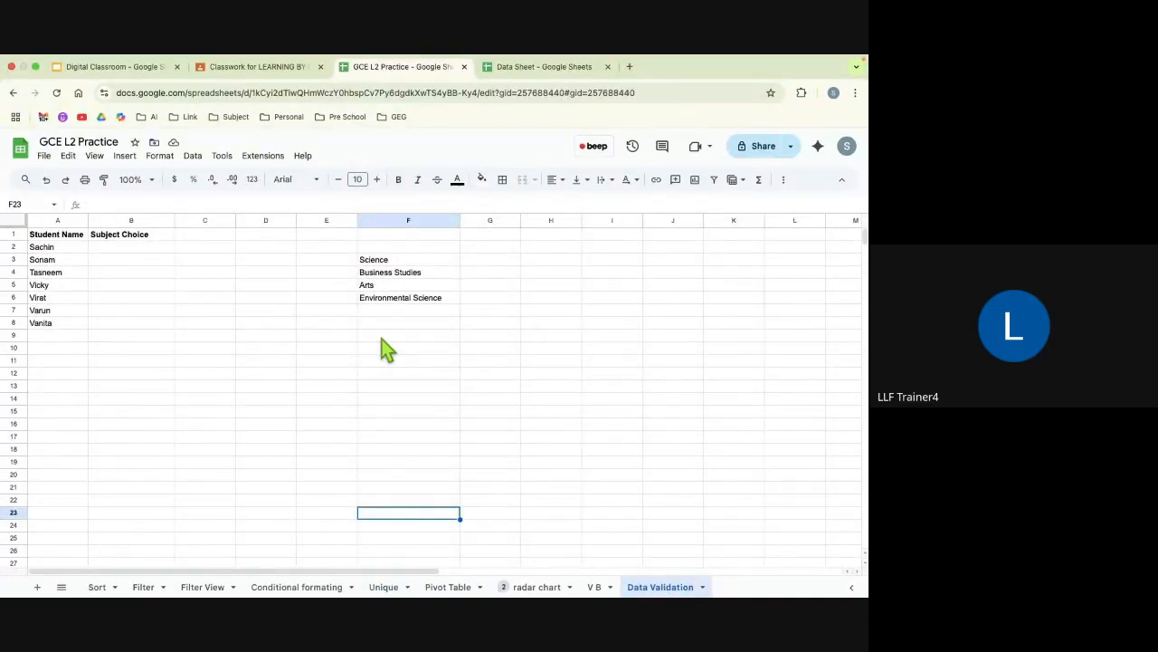
pyautogui.click(372, 260)
pyautogui.moveTo(371, 259); pyautogui.dragTo(379, 322)
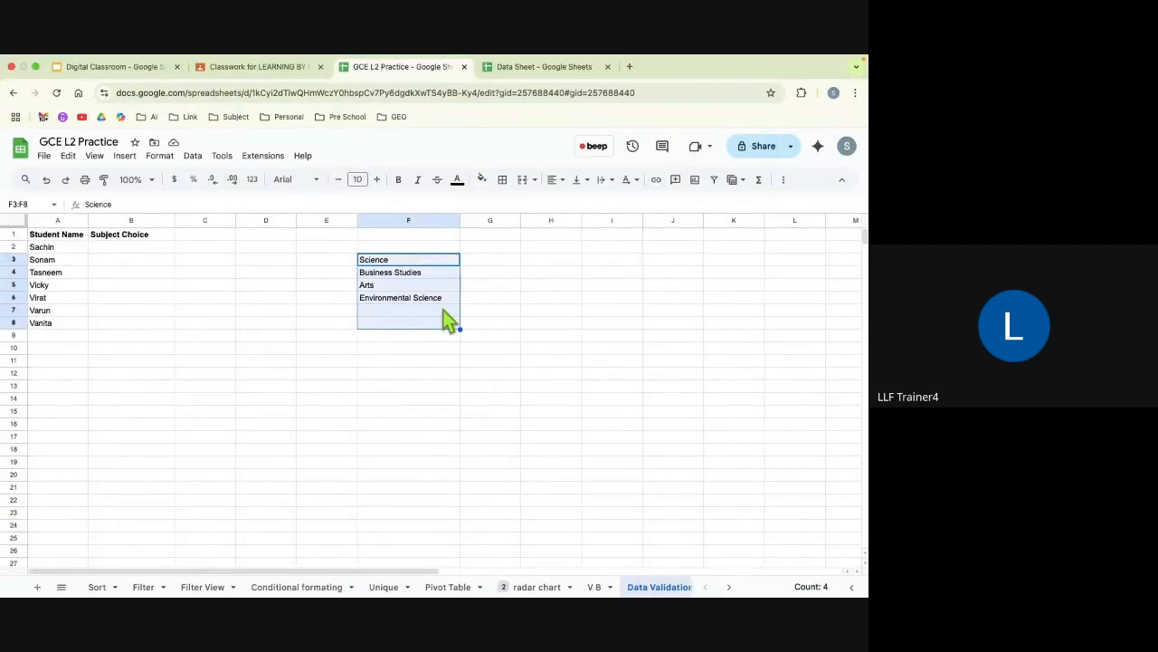
pyautogui.click(264, 412)
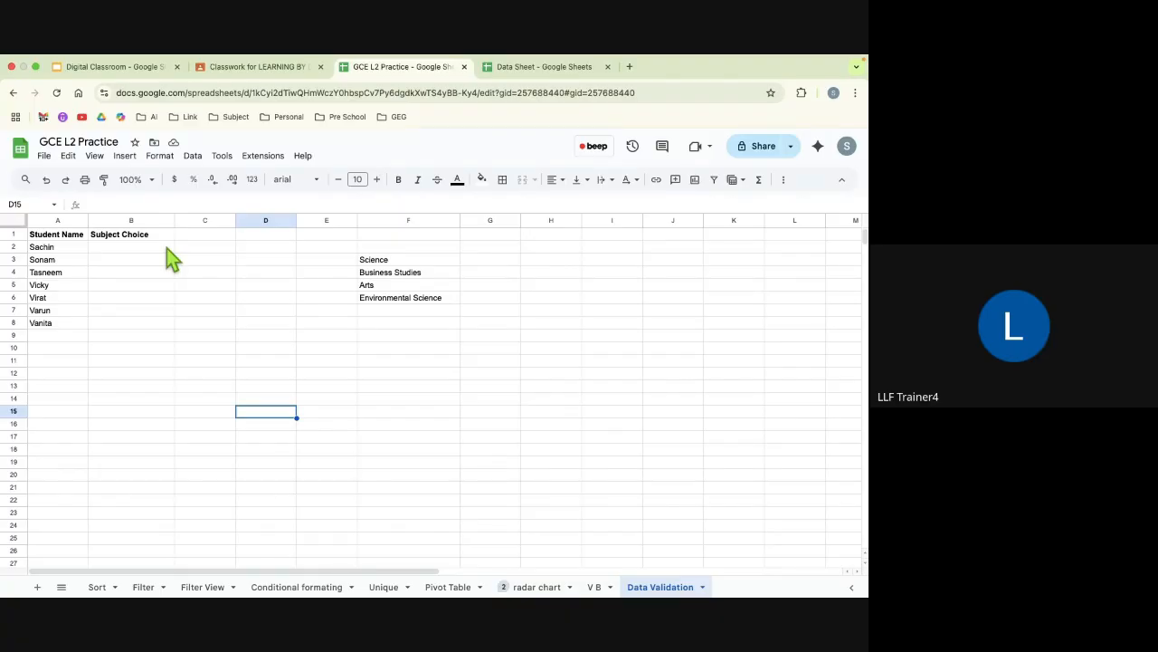
# Step: Add a data validation rule to cell B2 with the criteria Dropdown (from a range)
pyautogui.click(133, 252)
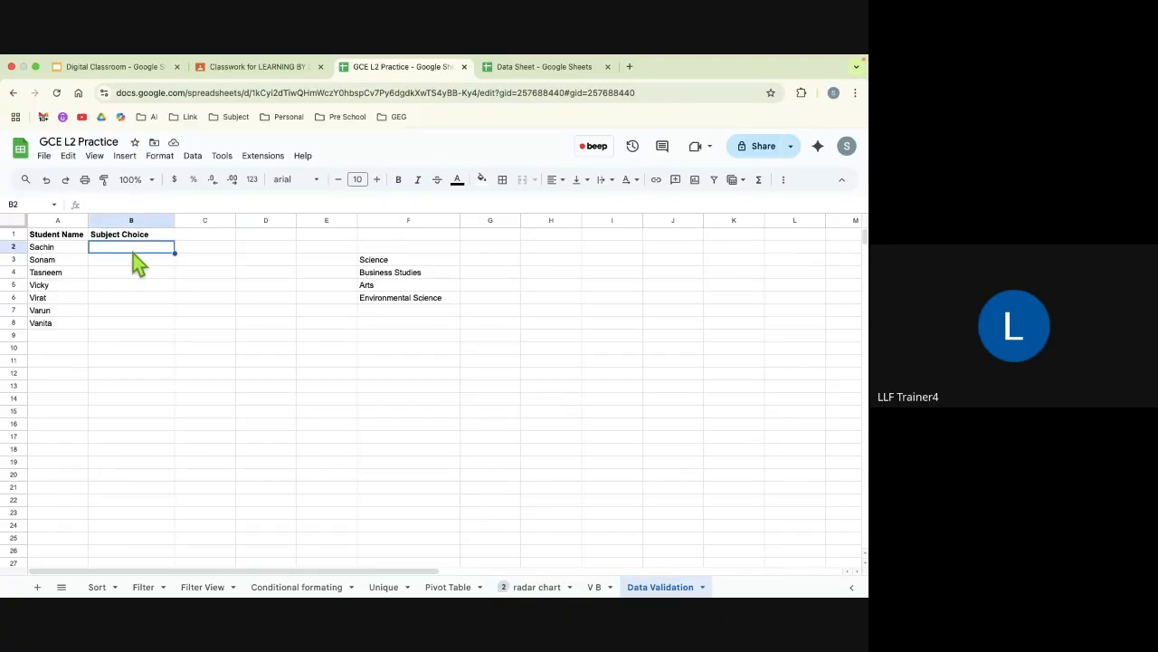
pyautogui.click(192, 159)
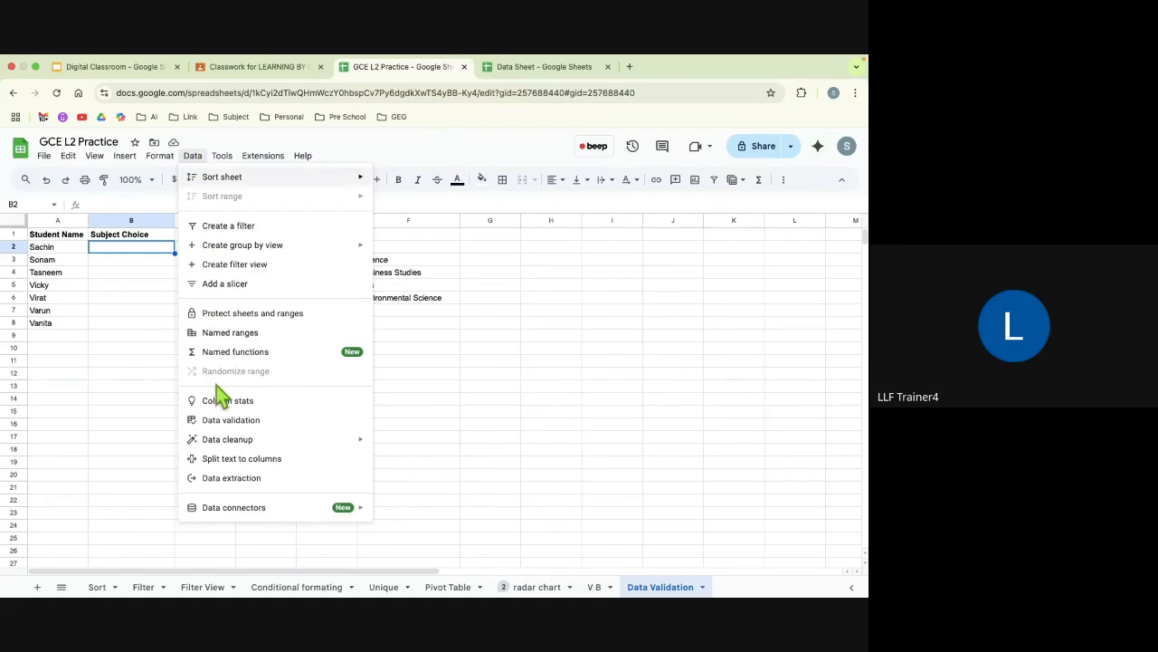
pyautogui.click(222, 422)
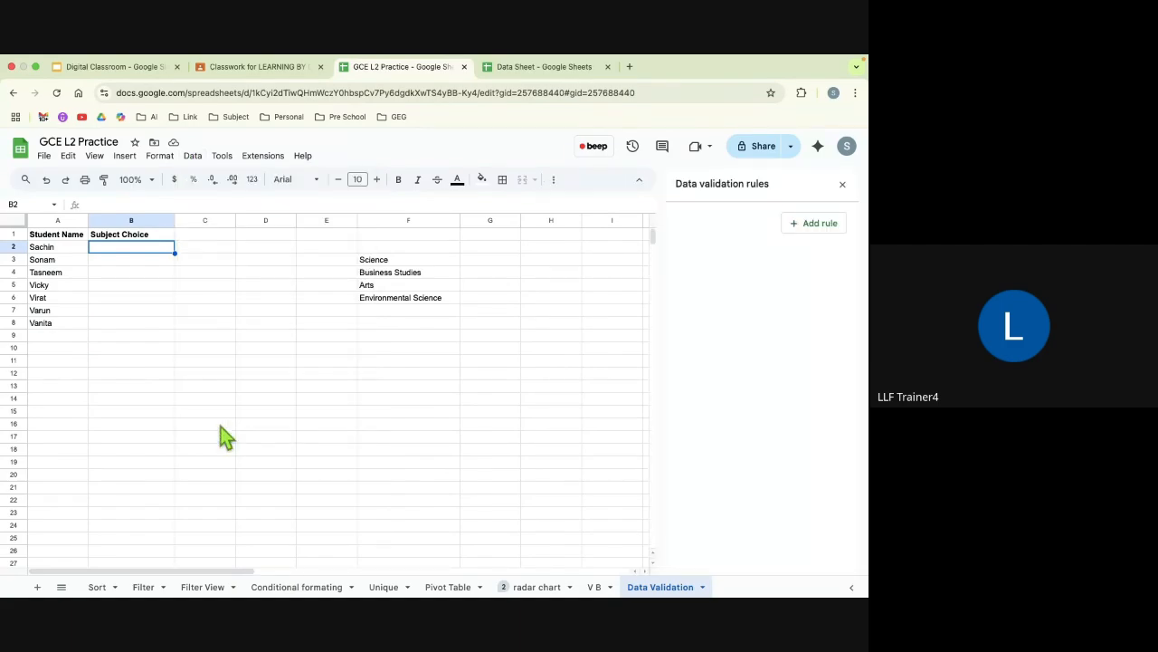
pyautogui.click(815, 230)
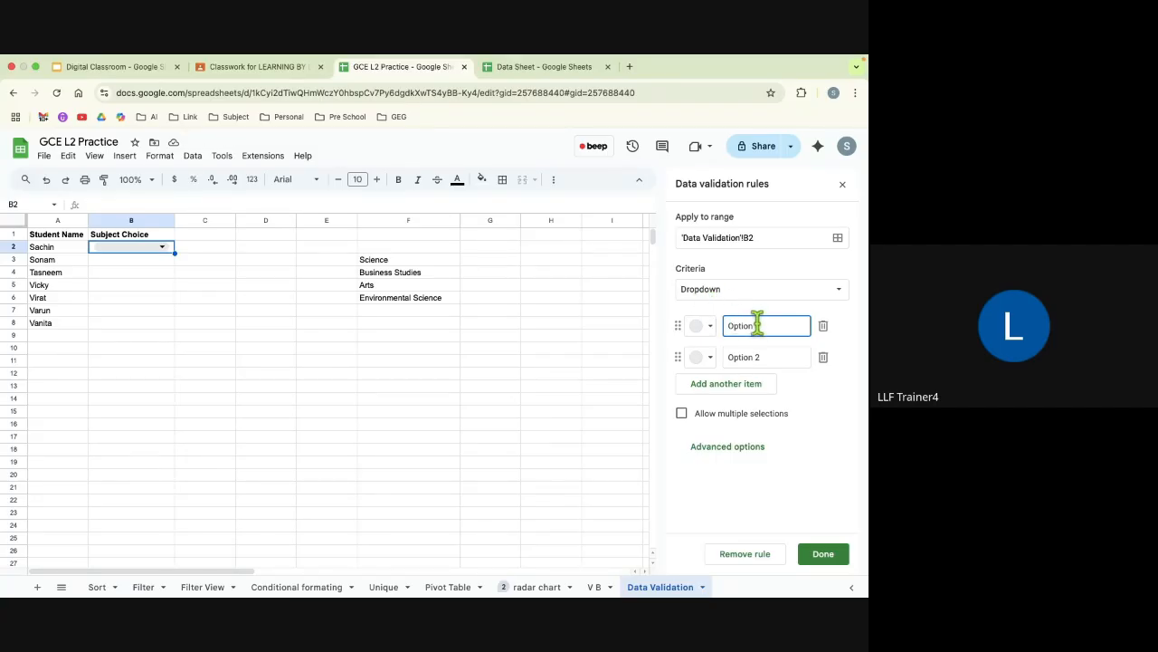
pyautogui.click(743, 299)
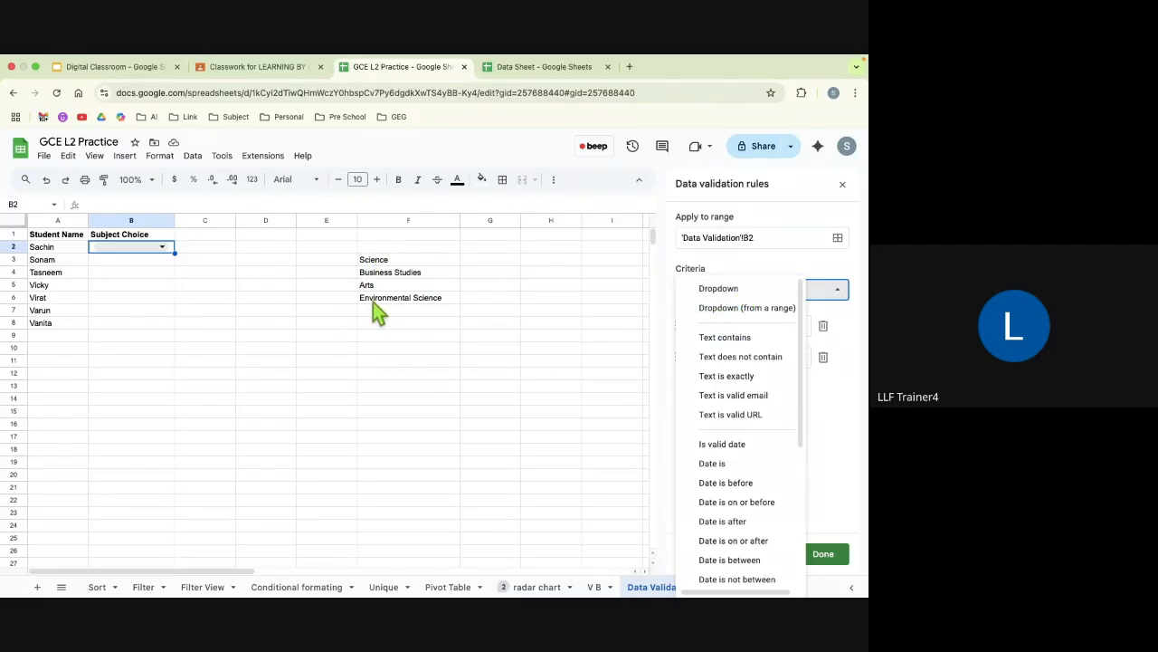
pyautogui.click(731, 312)
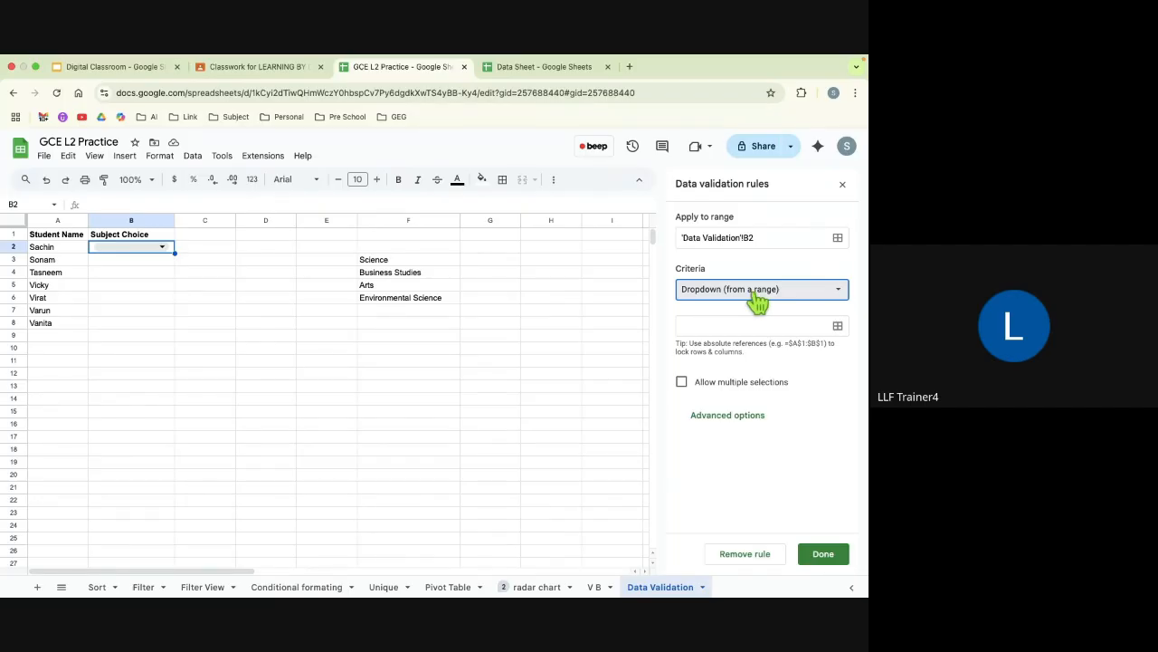
# Step: Try cell F3 as the dropdown rule's source range and clear the reference again
pyautogui.moveTo(410, 261); pyautogui.dragTo(413, 303)
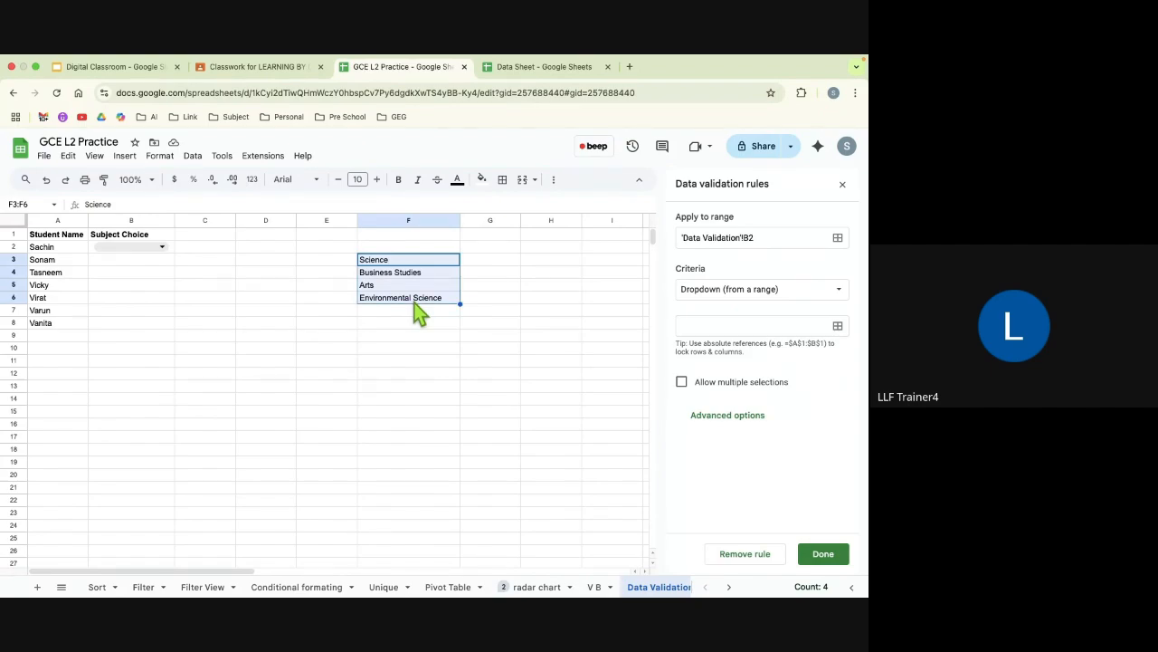
pyautogui.click(712, 324)
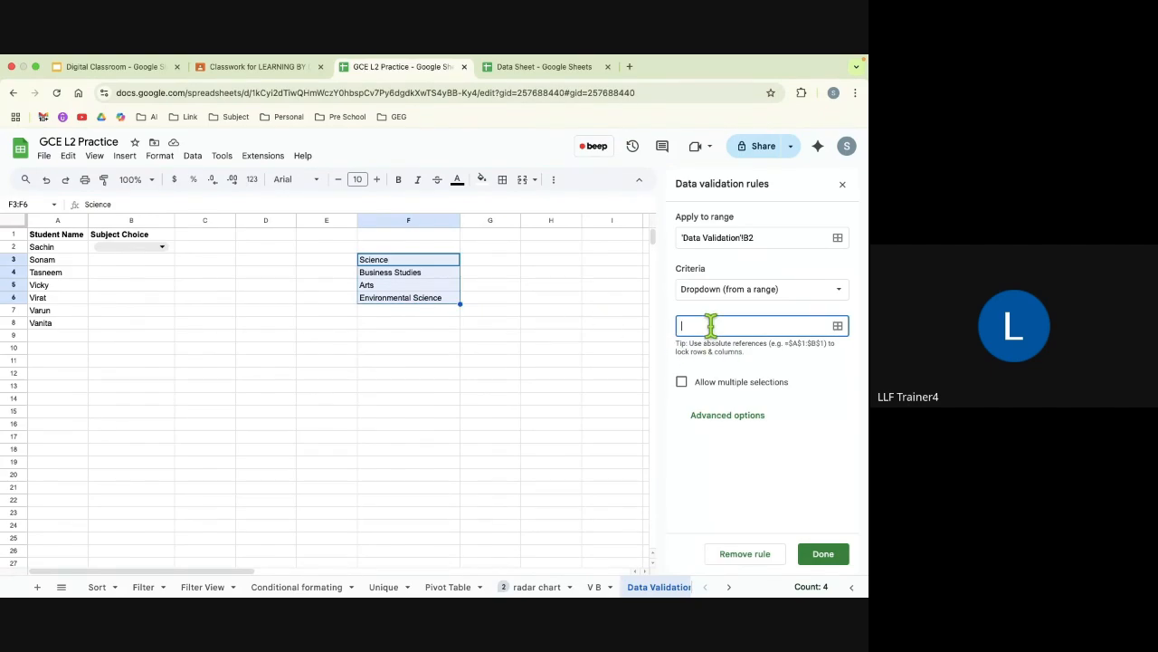
pyautogui.click(447, 259)
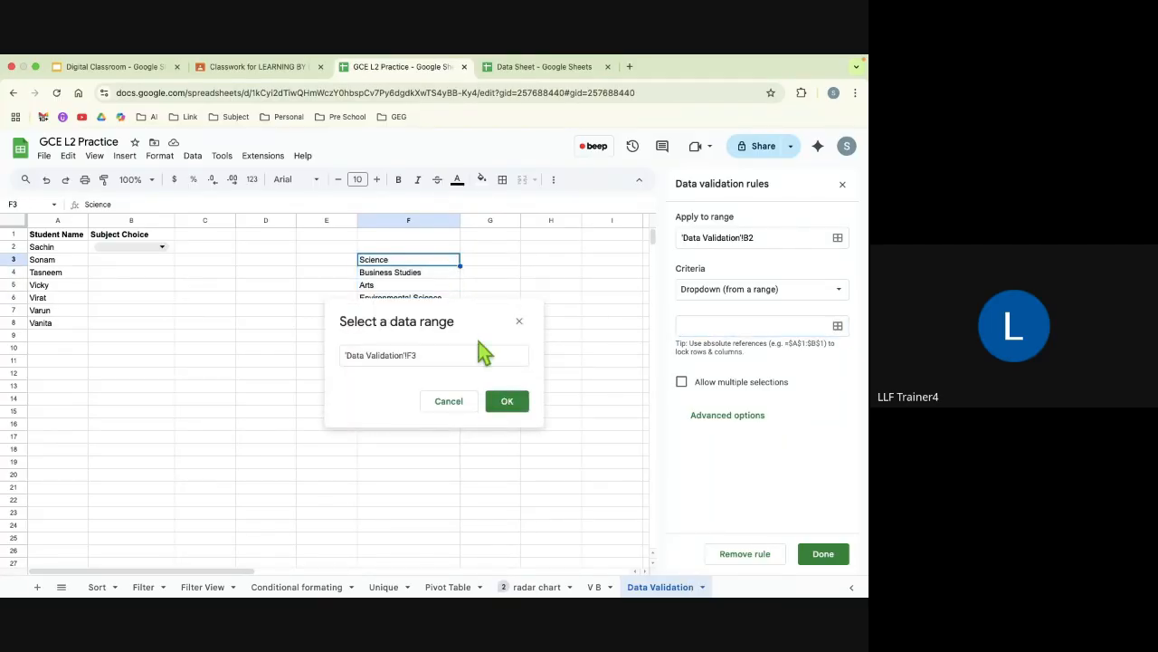
pyautogui.click(514, 408)
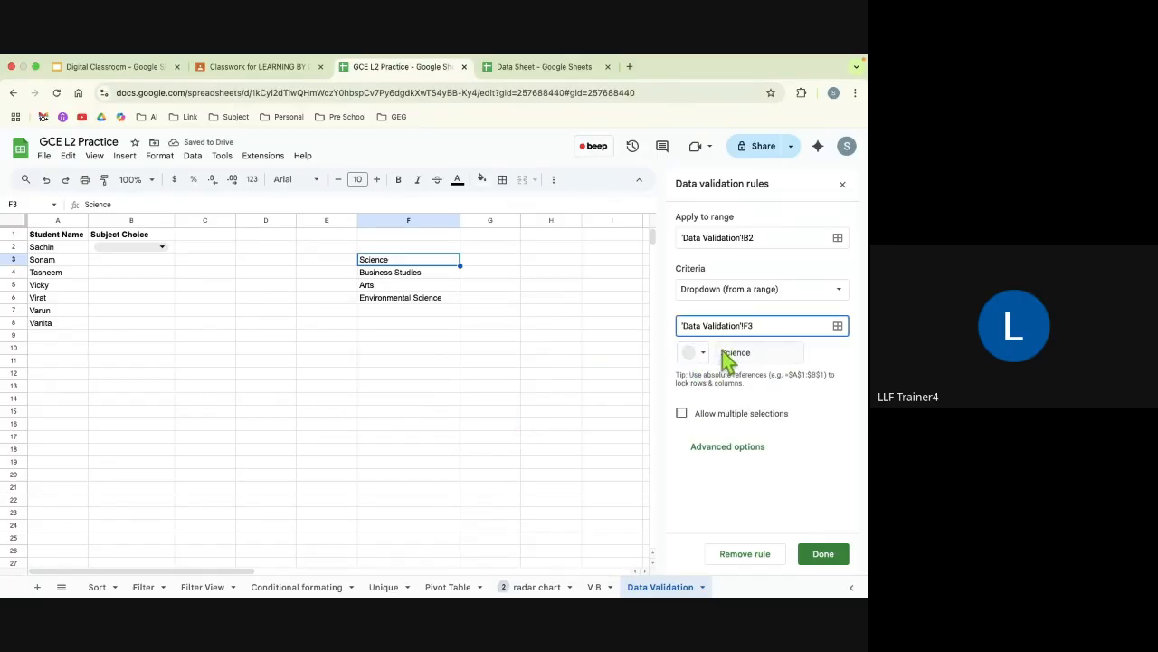
pyautogui.click(534, 301)
pyautogui.moveTo(760, 325); pyautogui.dragTo(677, 329)
pyautogui.press('BackSpace')
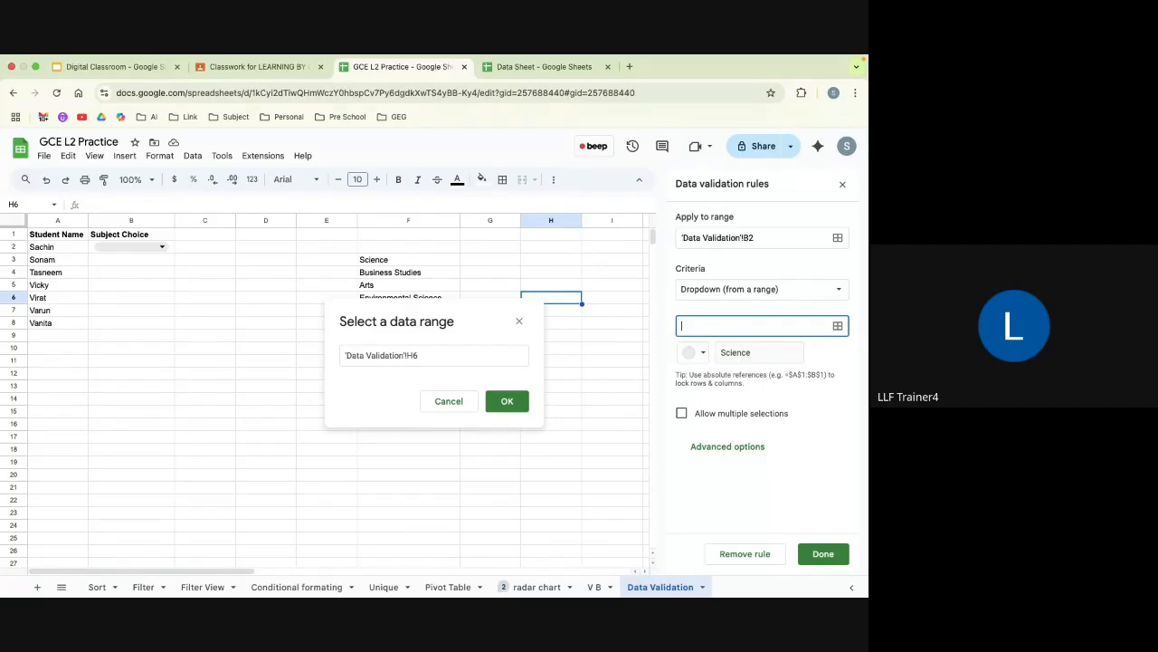
pyautogui.click(600, 348)
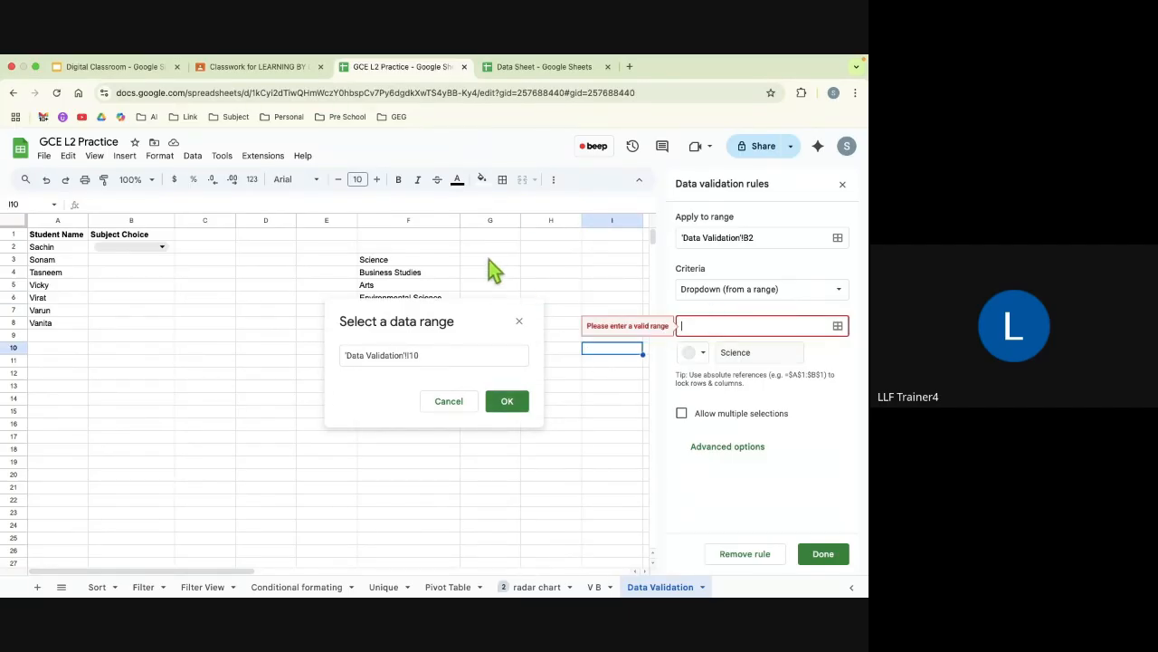
pyautogui.click(436, 260)
pyautogui.moveTo(432, 299); pyautogui.dragTo(434, 320)
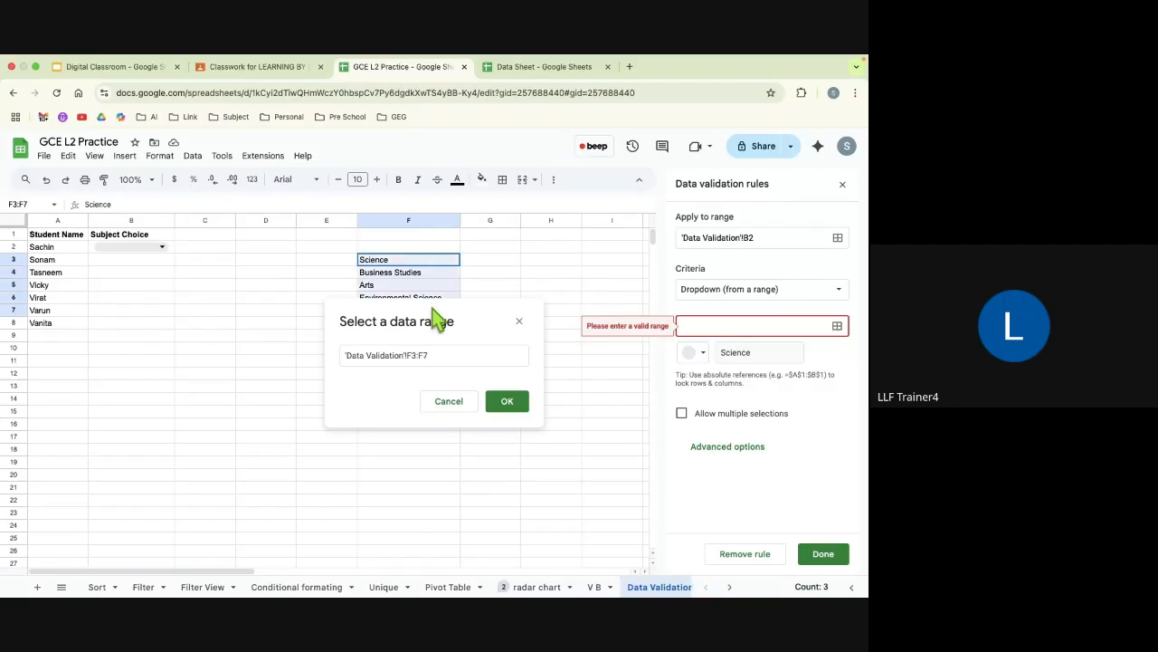
pyautogui.click(519, 323)
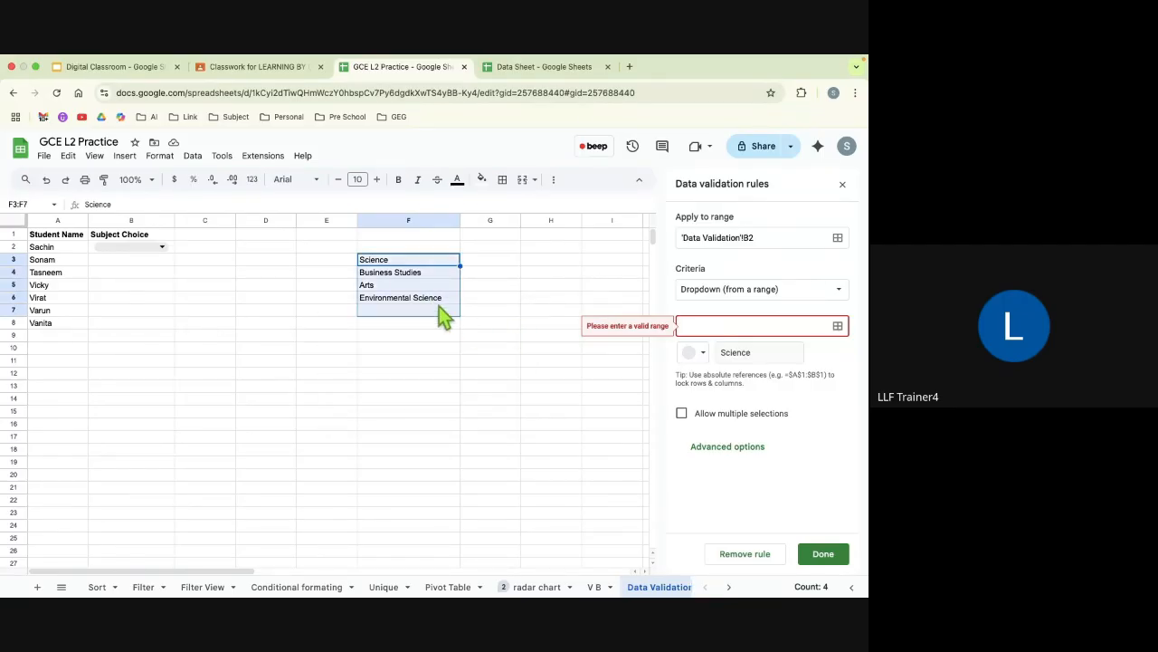
pyautogui.click(546, 324)
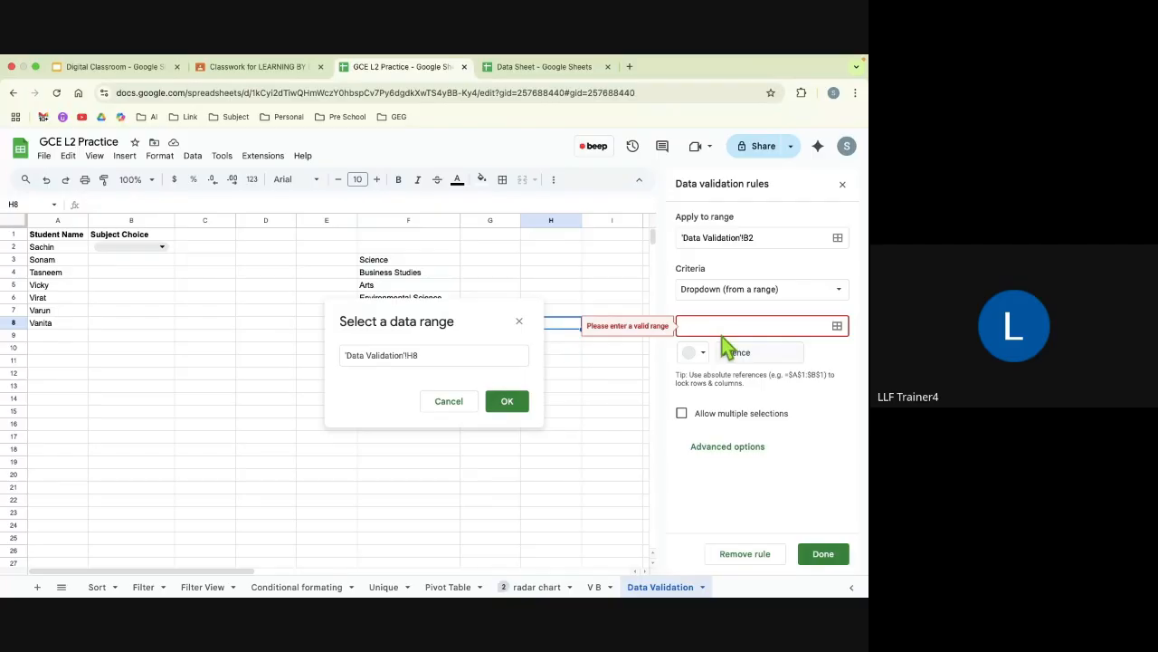
pyautogui.click(471, 404)
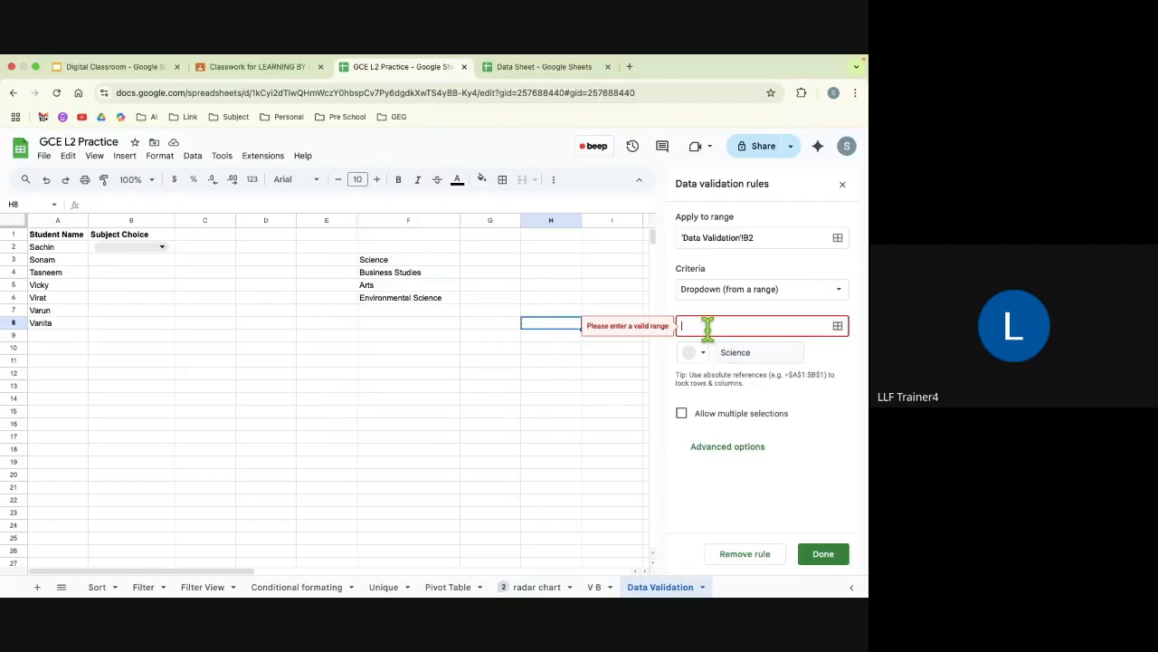
# Step: Set the dropdown rule's source range to 'Data Validation'!F3:F8
pyautogui.click(392, 263)
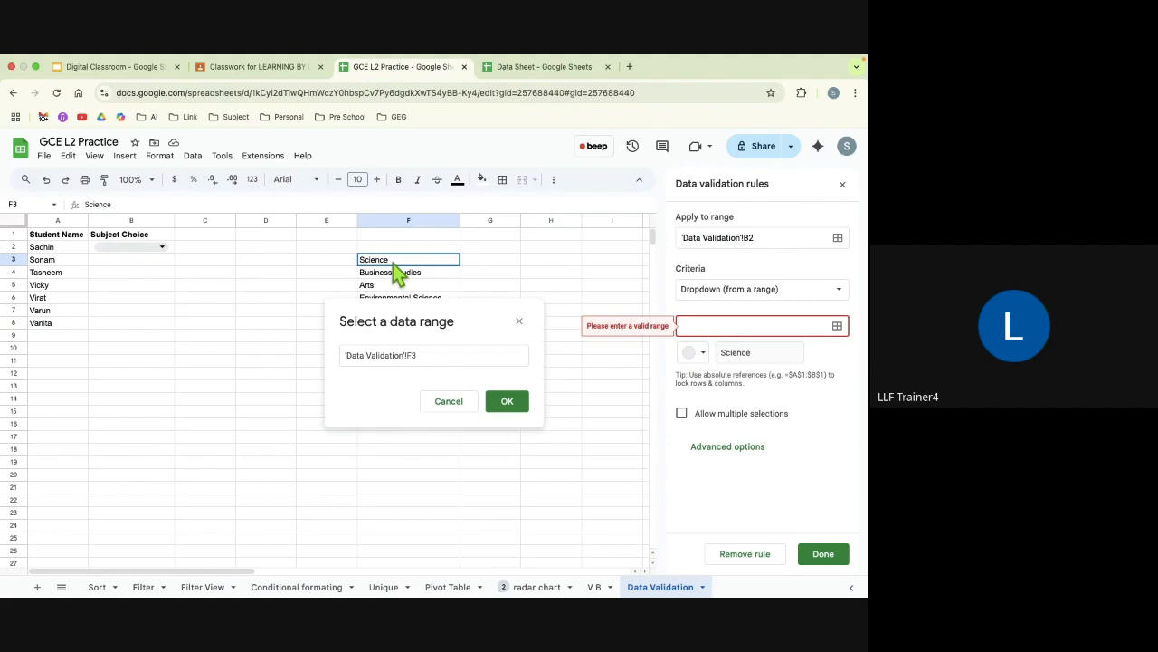
pyautogui.moveTo(397, 297); pyautogui.dragTo(405, 323)
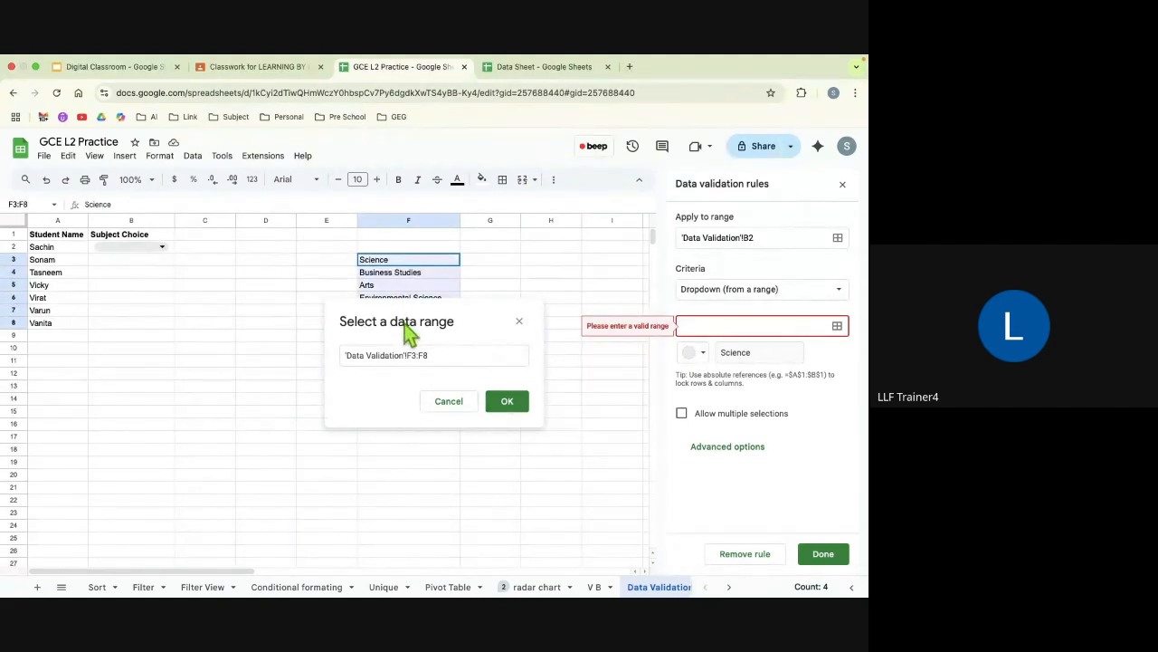
pyautogui.click(507, 401)
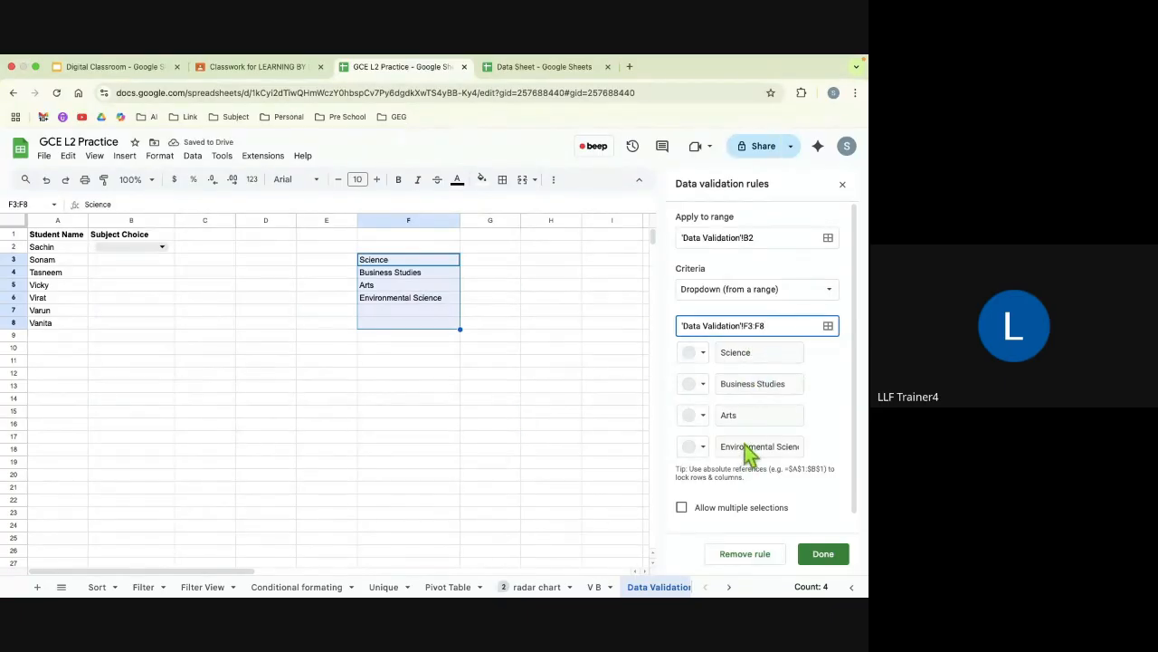
# Step: Color Science light green, Business Studies light red, Arts light blue and Environmental Science dark green in the dropdown rule, and save it
pyautogui.click(691, 353)
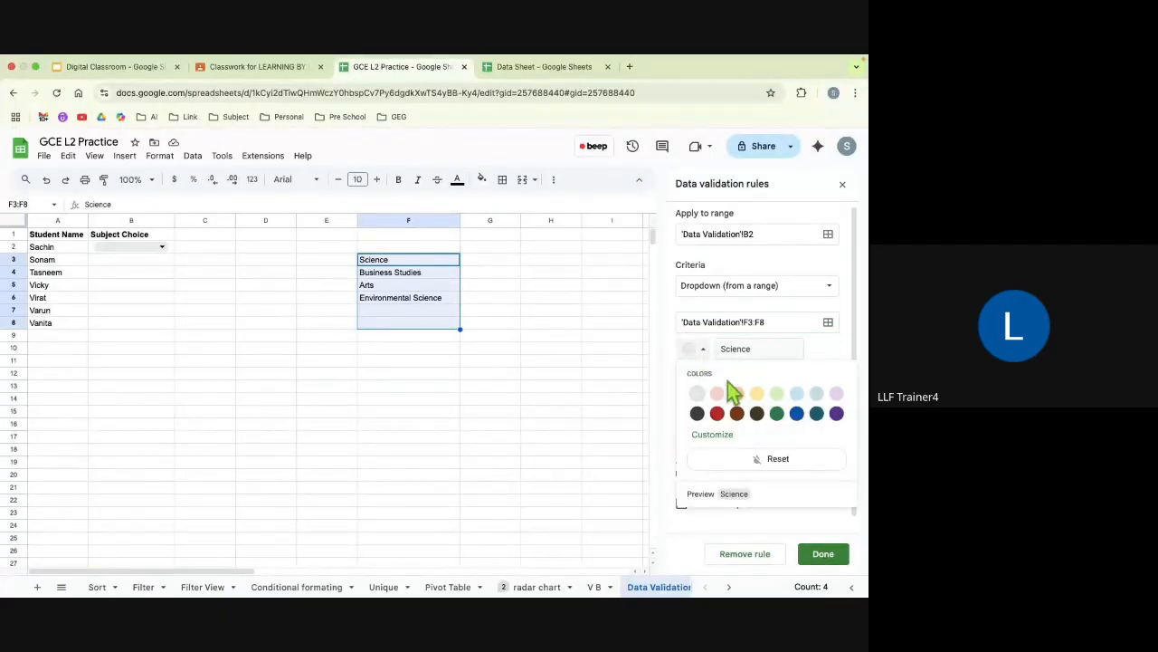
pyautogui.click(776, 395)
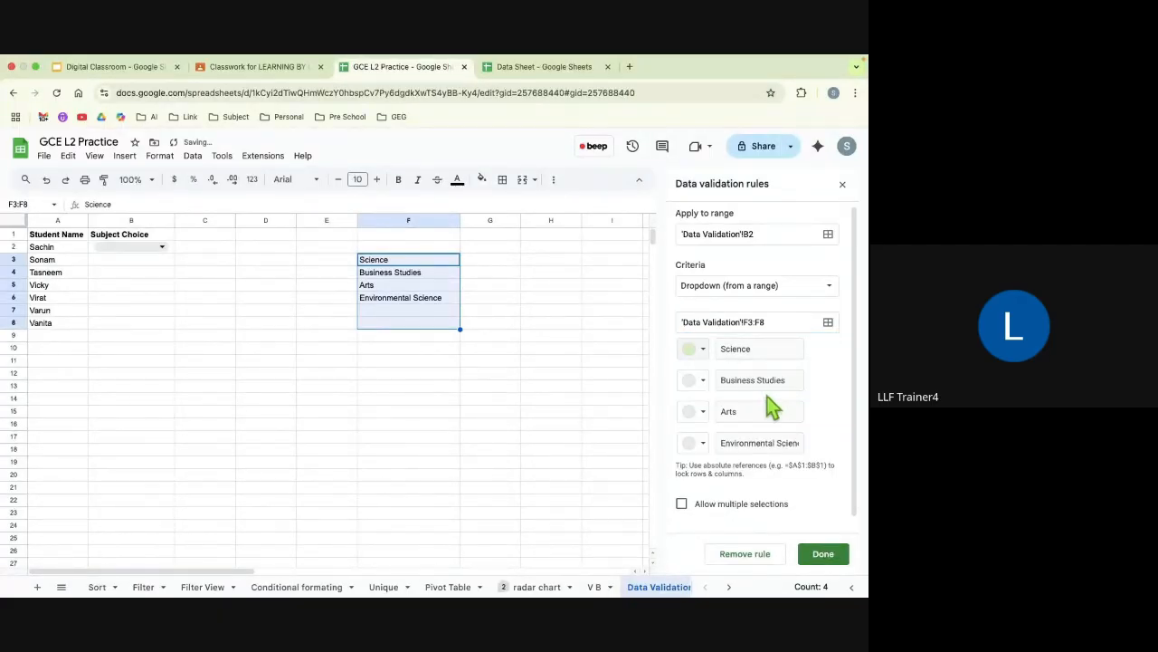
pyautogui.click(691, 381)
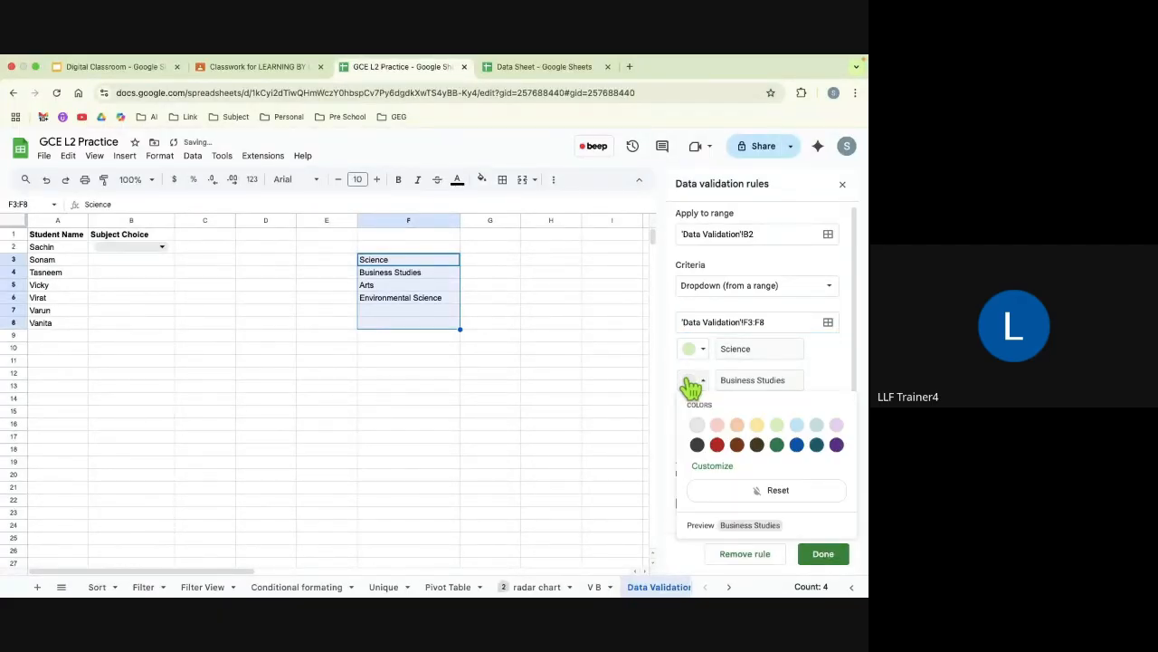
pyautogui.click(718, 426)
pyautogui.click(692, 412)
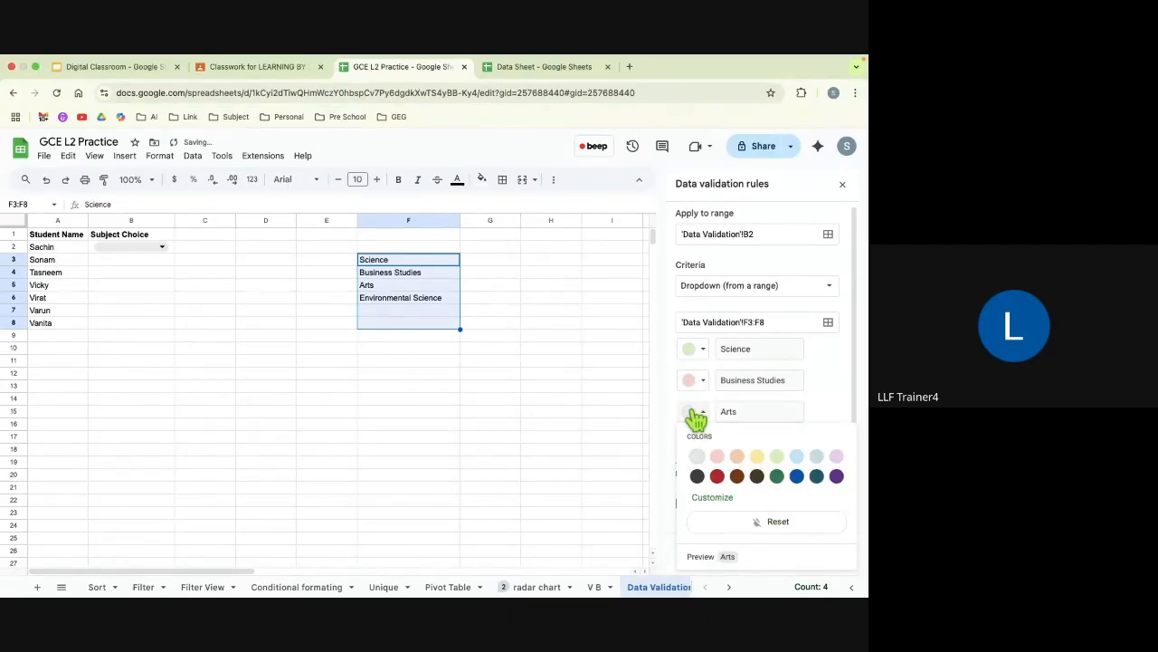
pyautogui.click(798, 457)
pyautogui.click(692, 445)
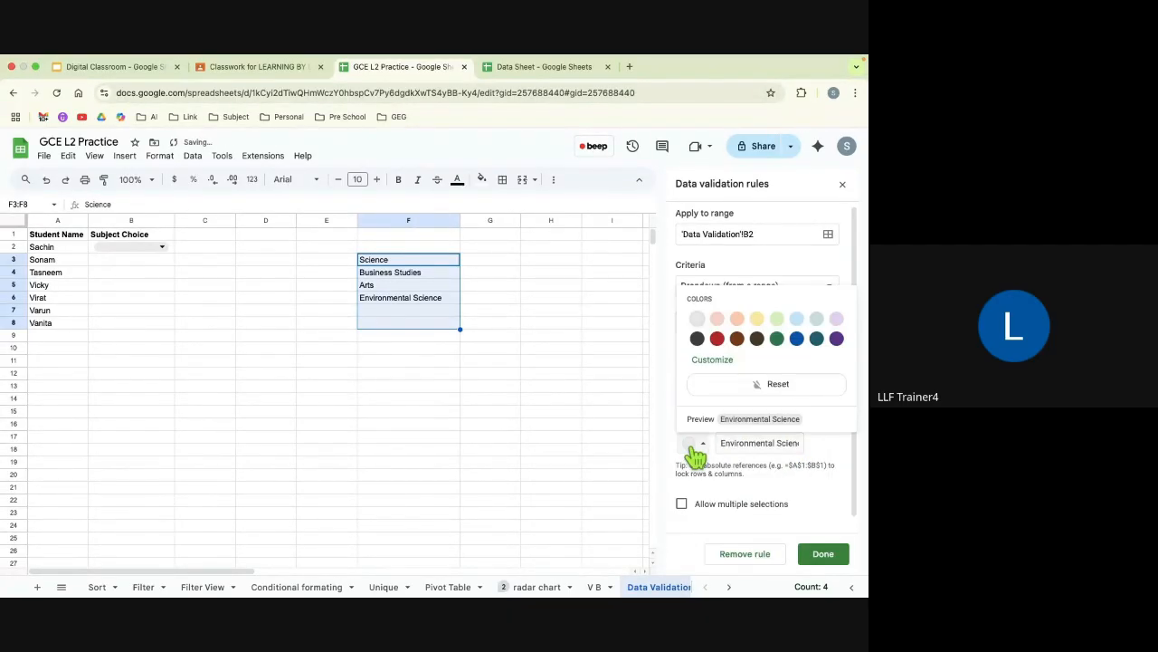
pyautogui.click(776, 339)
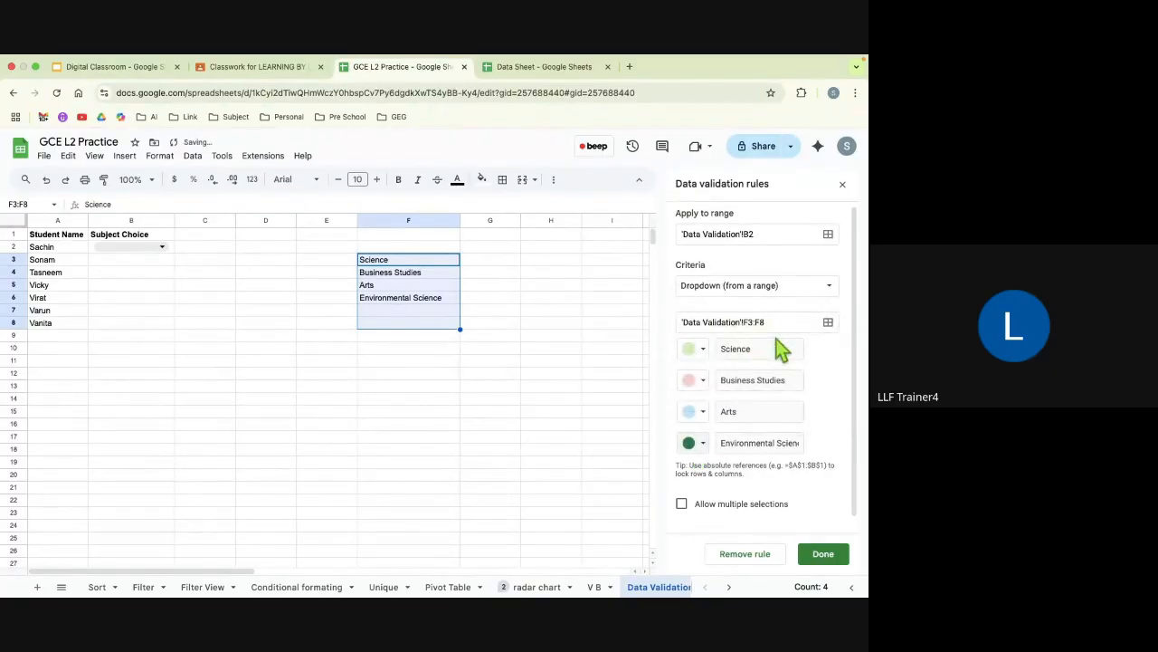
pyautogui.click(821, 561)
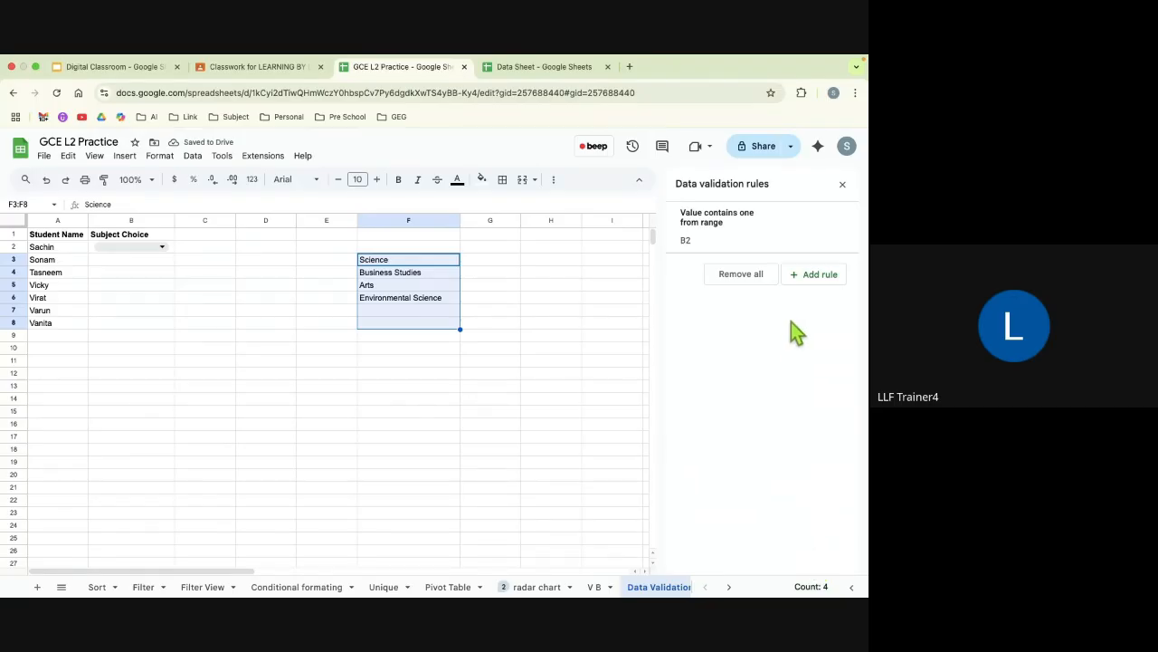
pyautogui.click(842, 184)
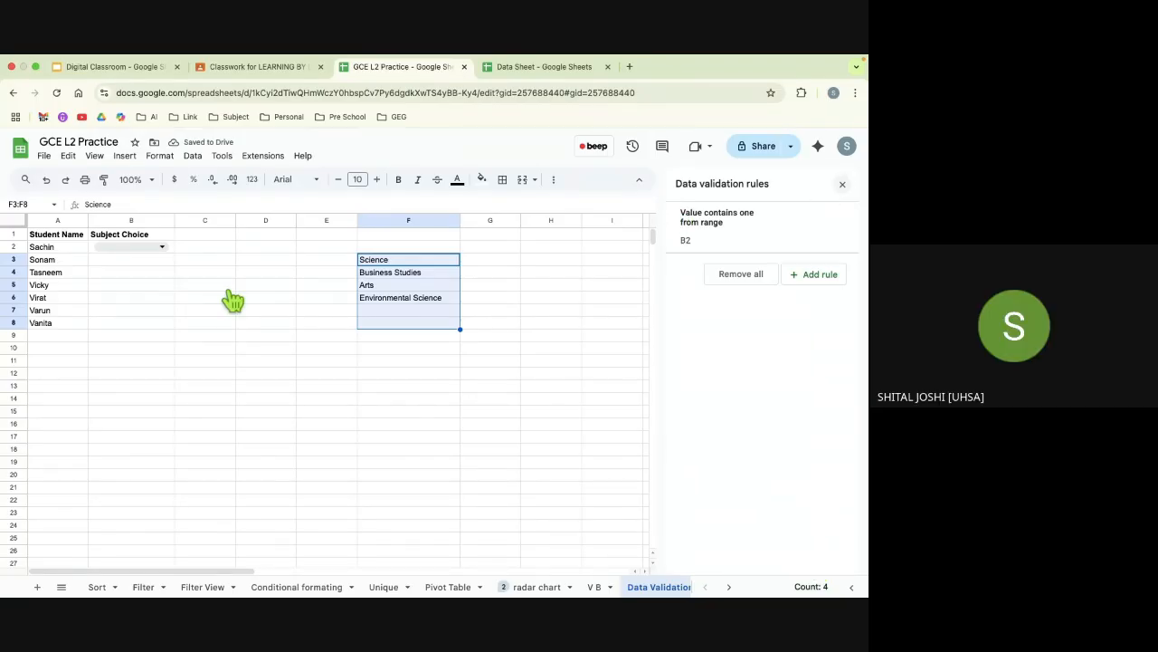
# Step: Fill the dropdown from cell B2 down through cell B8 in the Subject Choice column
pyautogui.click(171, 251)
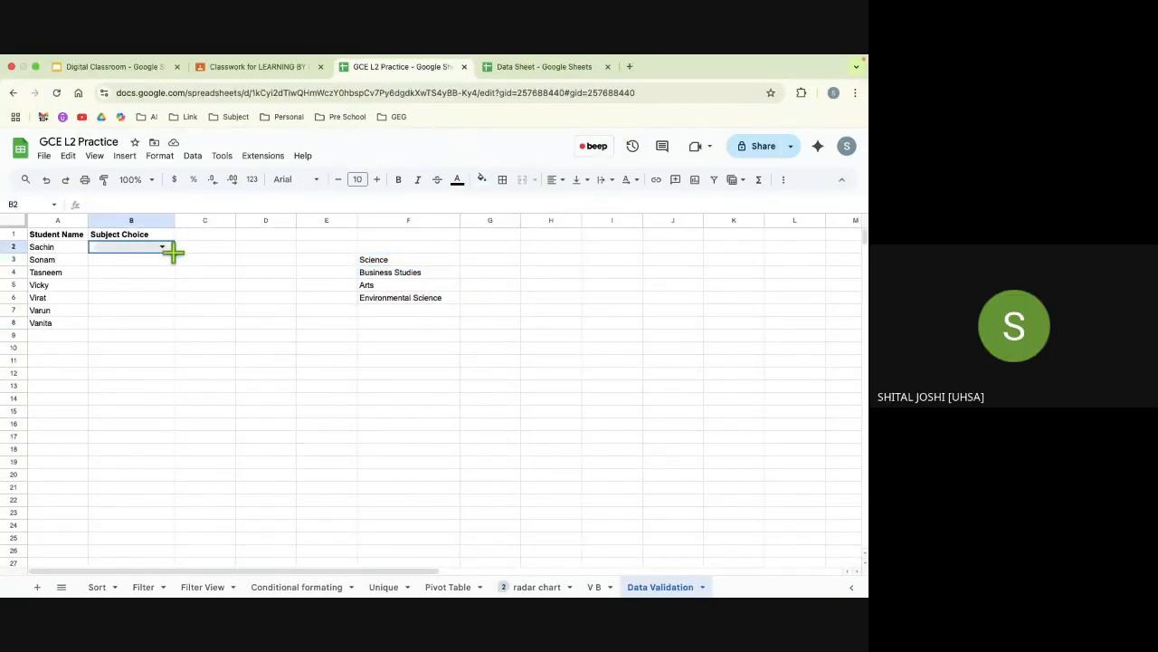
pyautogui.moveTo(172, 253); pyautogui.dragTo(167, 322)
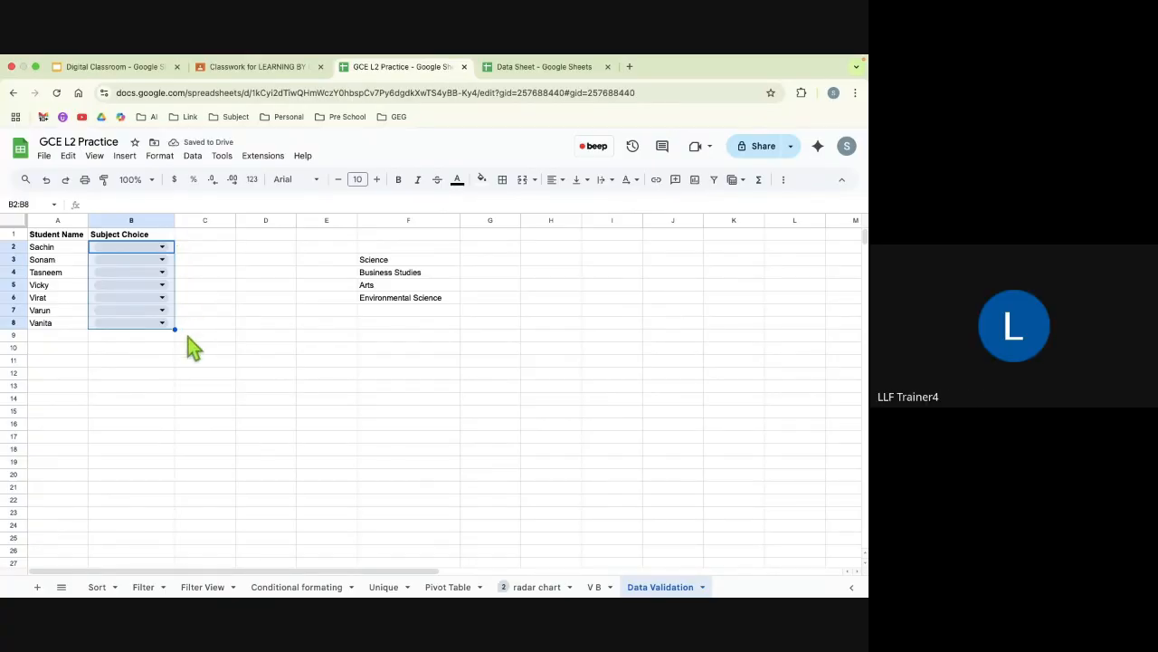
pyautogui.click(188, 337)
# Step: Choose Business Studies in cell B2, Arts in B3 and Science in B4 from the Subject Choice dropdowns
pyautogui.click(147, 247)
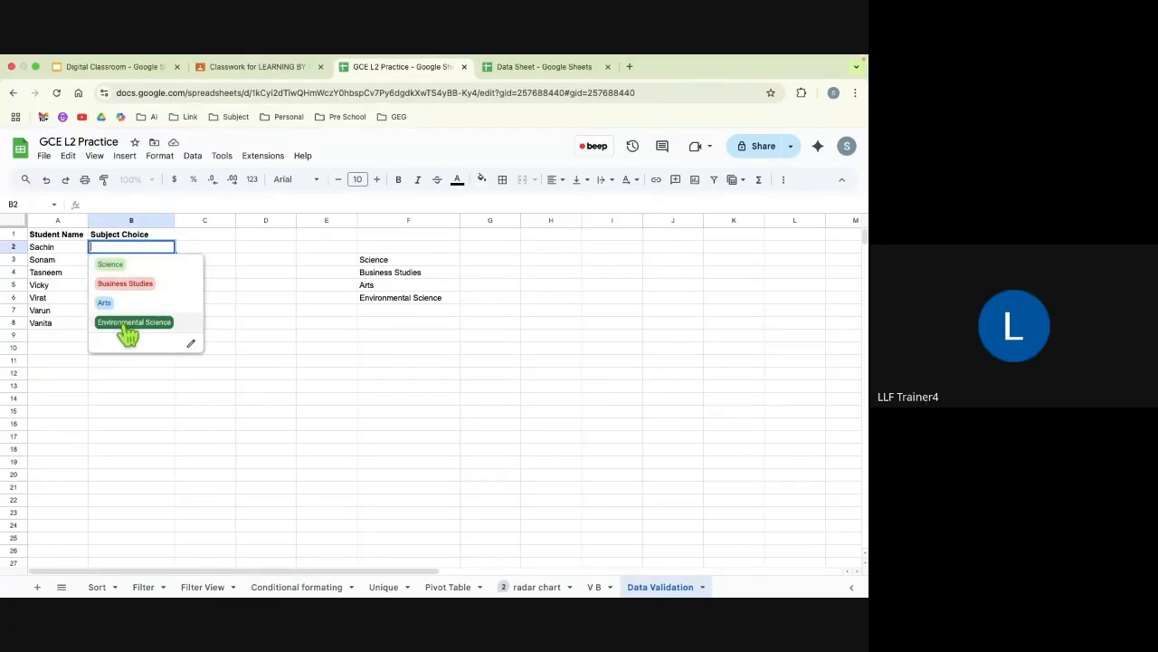
pyautogui.click(124, 285)
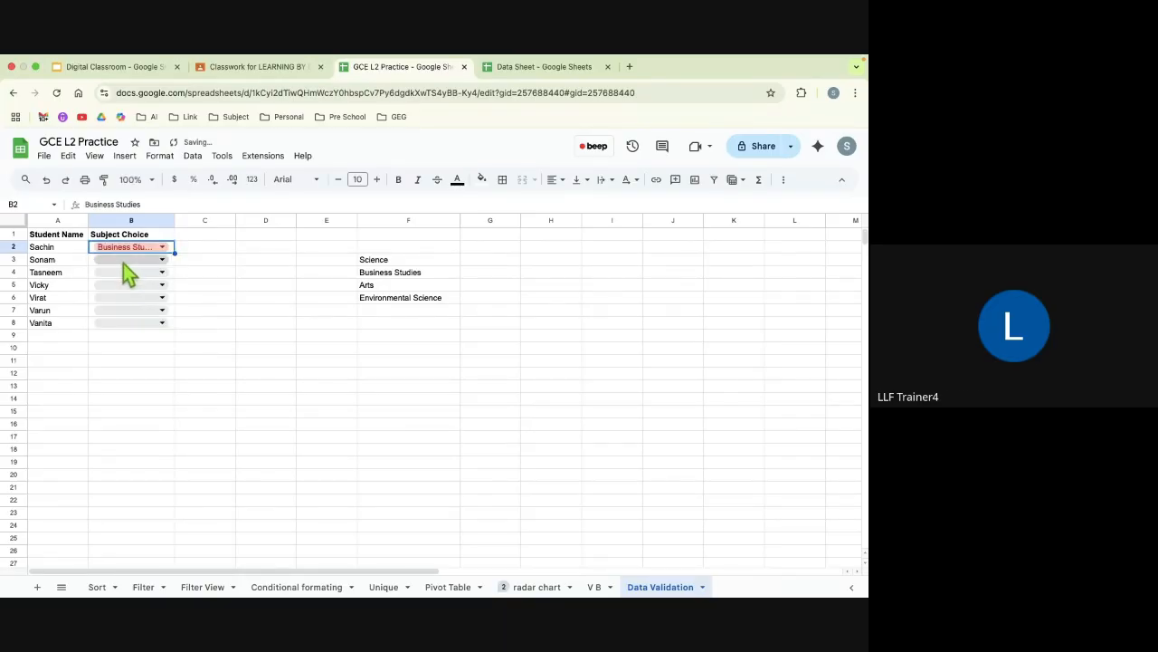
pyautogui.click(121, 260)
pyautogui.click(104, 316)
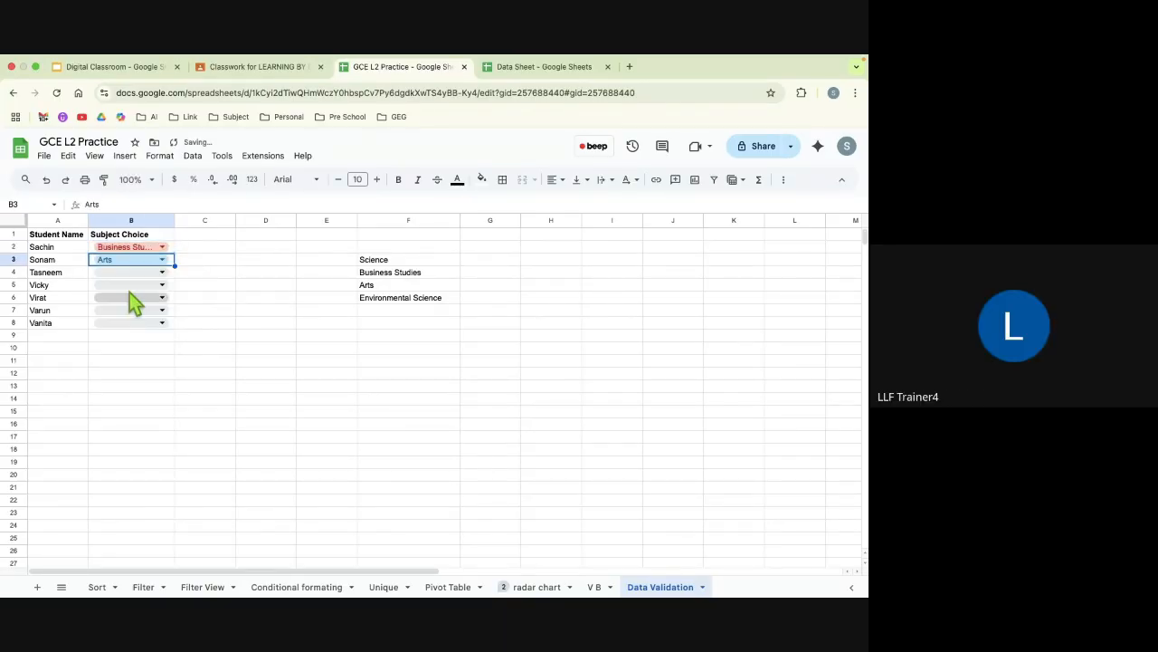
pyautogui.click(124, 277)
pyautogui.click(124, 291)
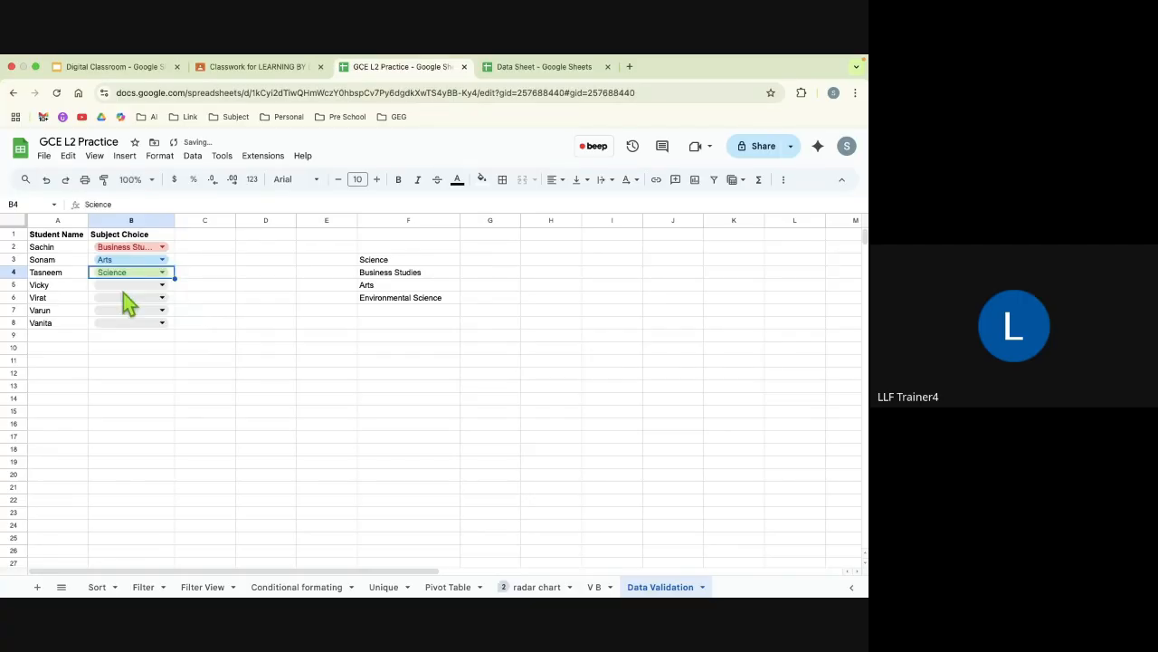
# Step: Shorten the subject in cell F3 to Scie and check the dropdown in cell B4 against the changed list
pyautogui.click(390, 260)
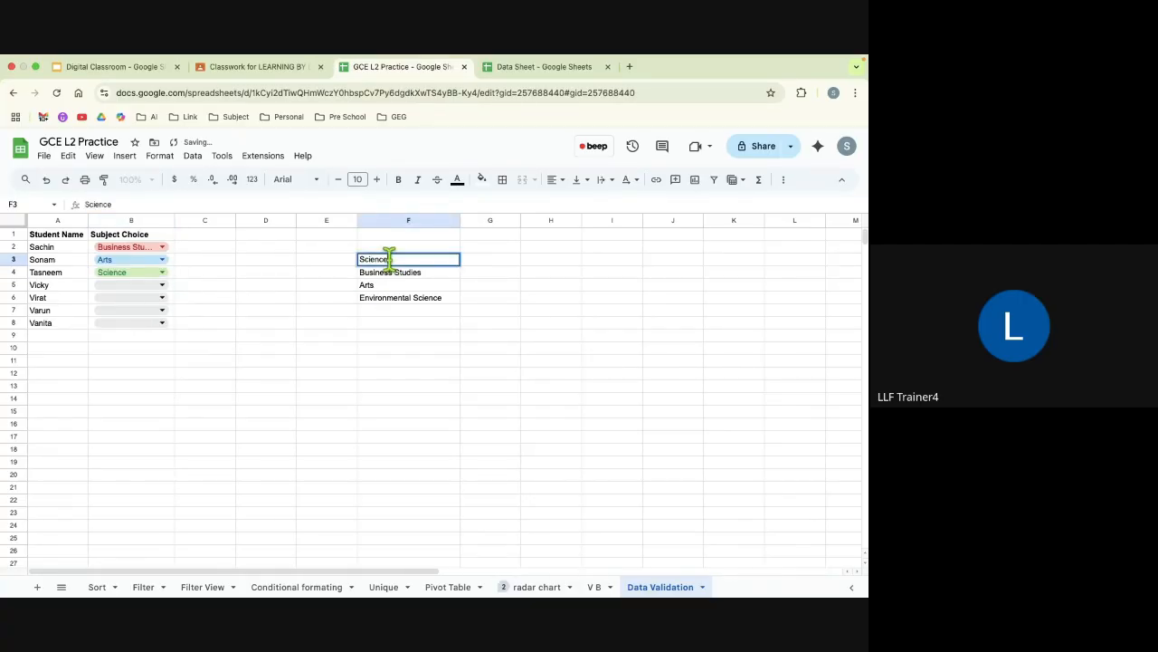
pyautogui.press('BackSpace')
pyautogui.press('BackSpace')
pyautogui.press('BackSpace')
pyautogui.click(309, 313)
pyautogui.moveTo(173, 273)
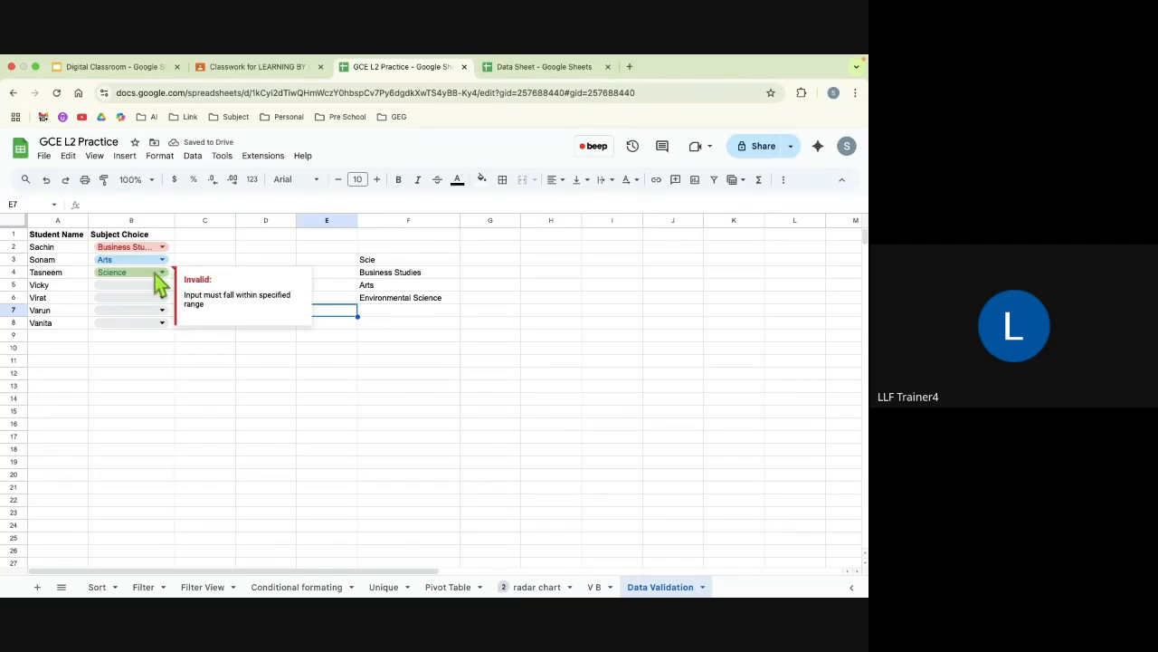
pyautogui.click(156, 274)
pyautogui.click(283, 407)
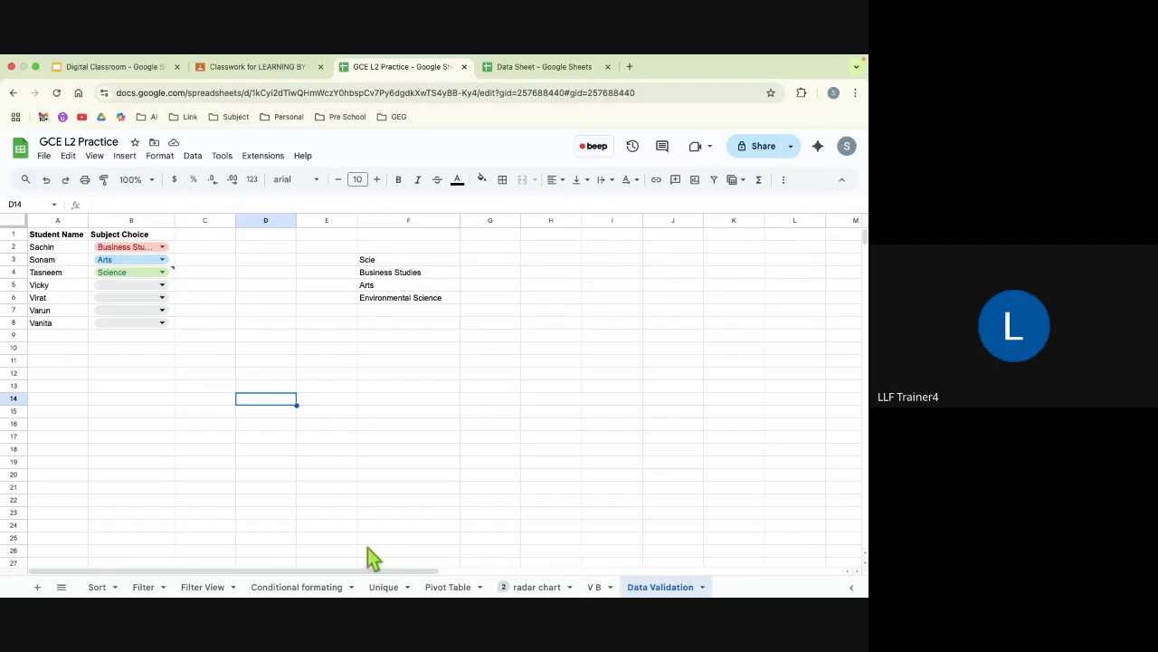
# Step: Open the V B sheet and duplicate it within the spreadsheet
pyautogui.scroll(-3, 553, 514)
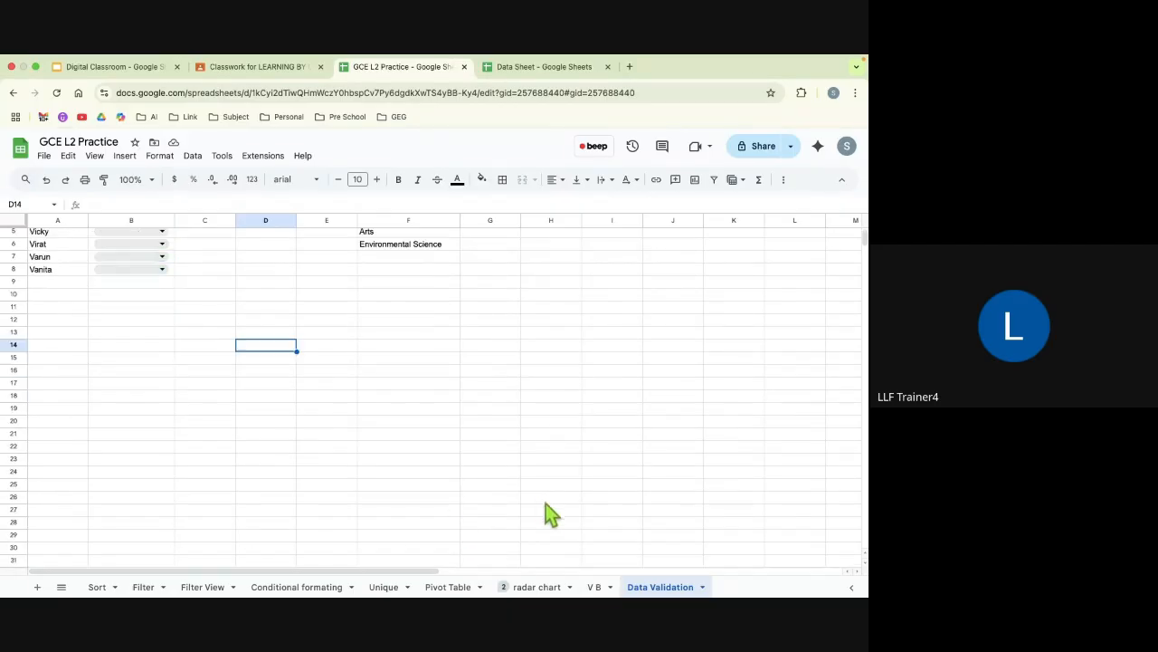
pyautogui.scroll(1, 551, 514)
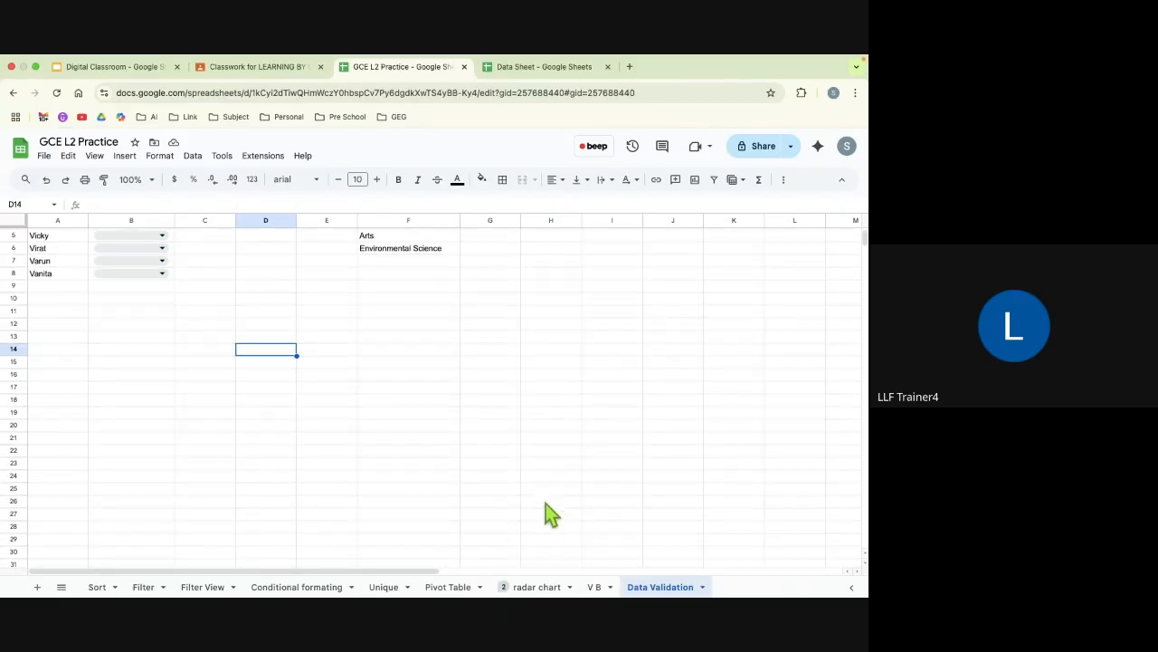
pyautogui.click(597, 586)
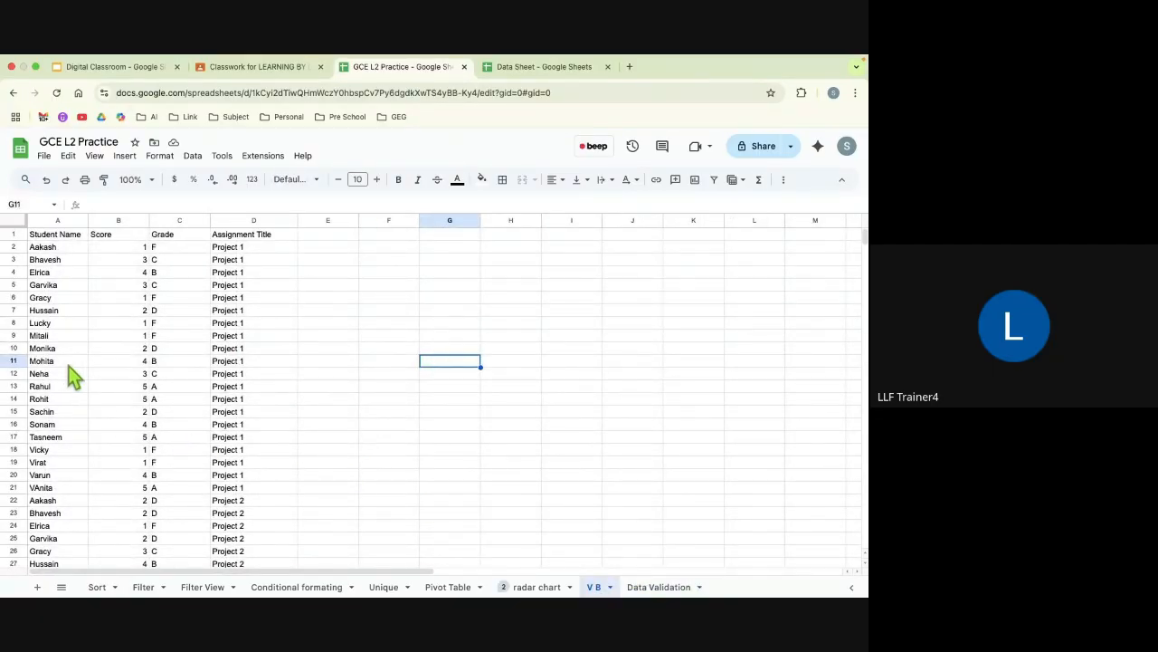
pyautogui.rightClick(597, 591)
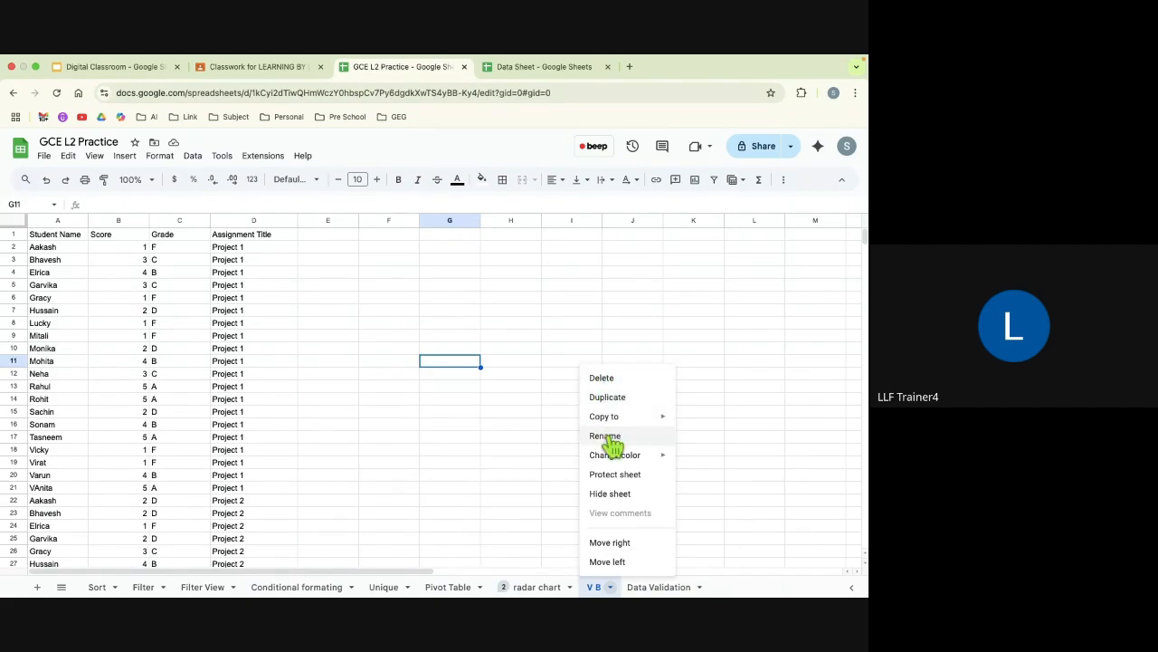
pyautogui.moveTo(616, 459)
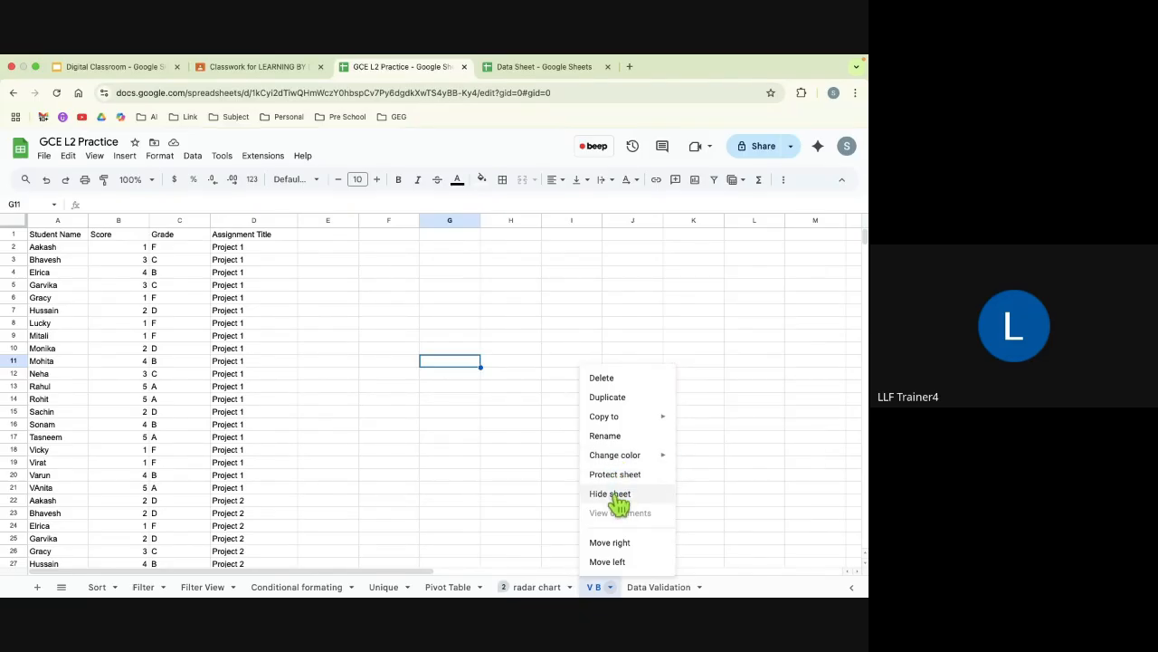
pyautogui.click(610, 398)
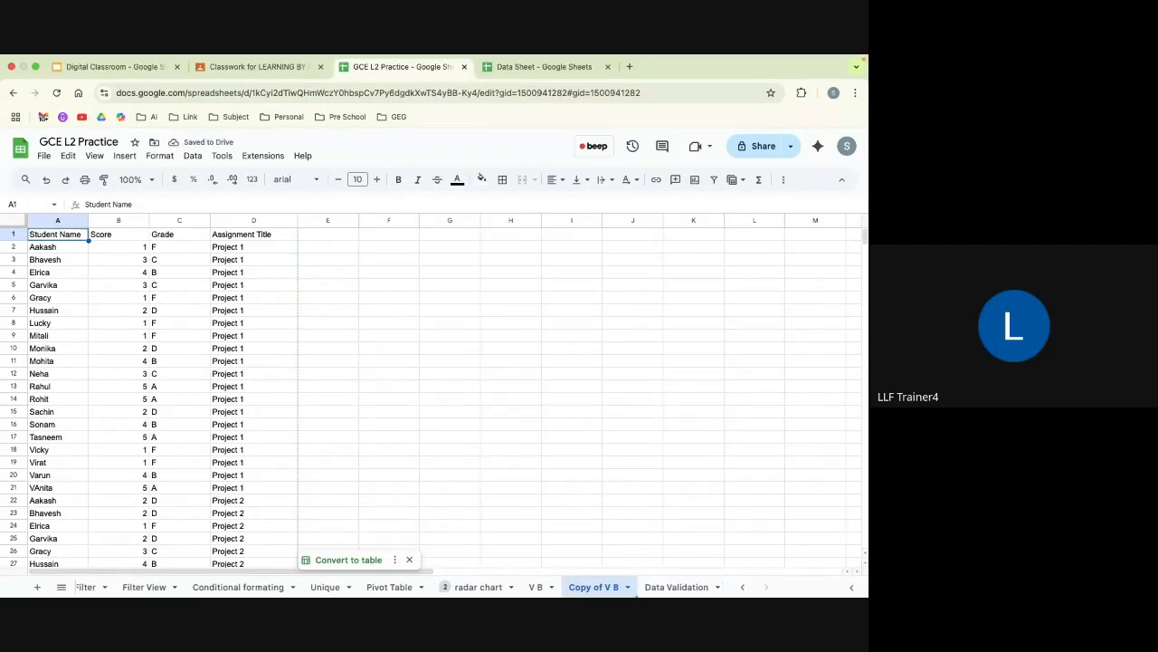
# Step: Rename the duplicated sheet as V A
pyautogui.rightClick(595, 588)
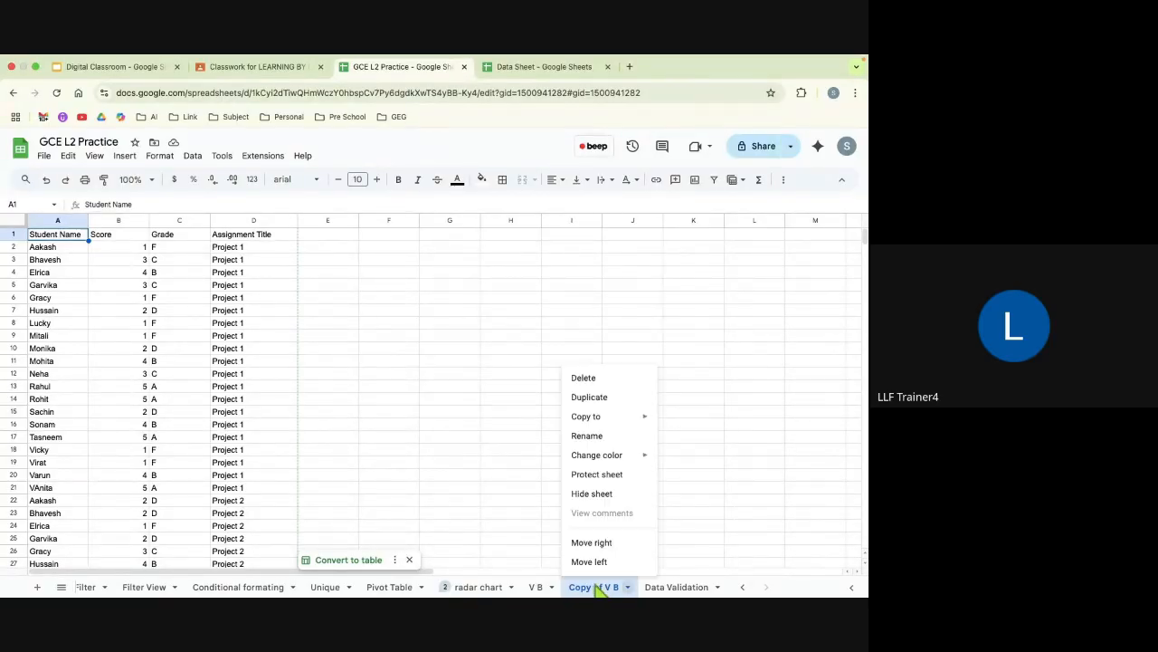
pyautogui.click(595, 440)
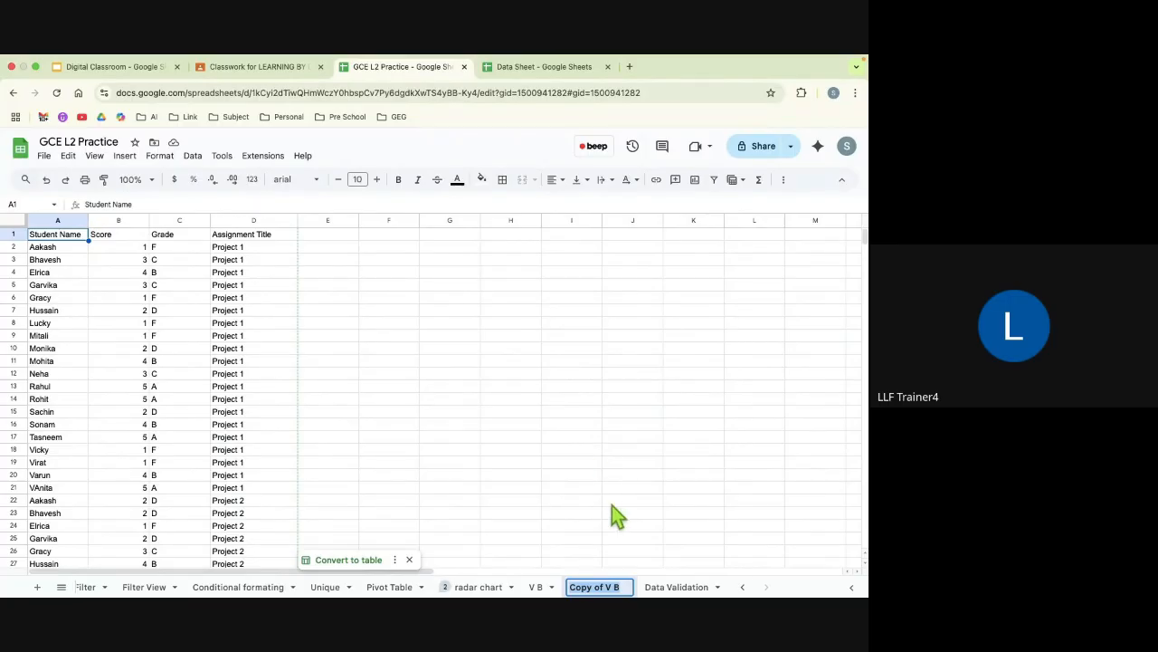
pyautogui.press('BackSpace')
pyautogui.write('V A')
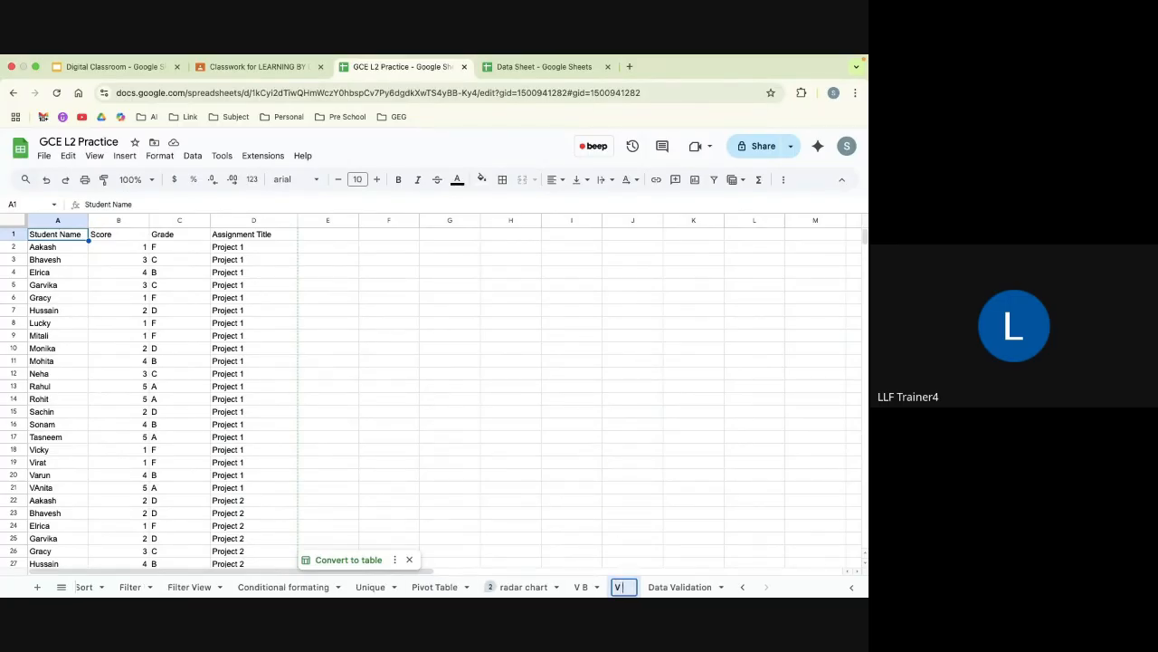
pyautogui.click(601, 439)
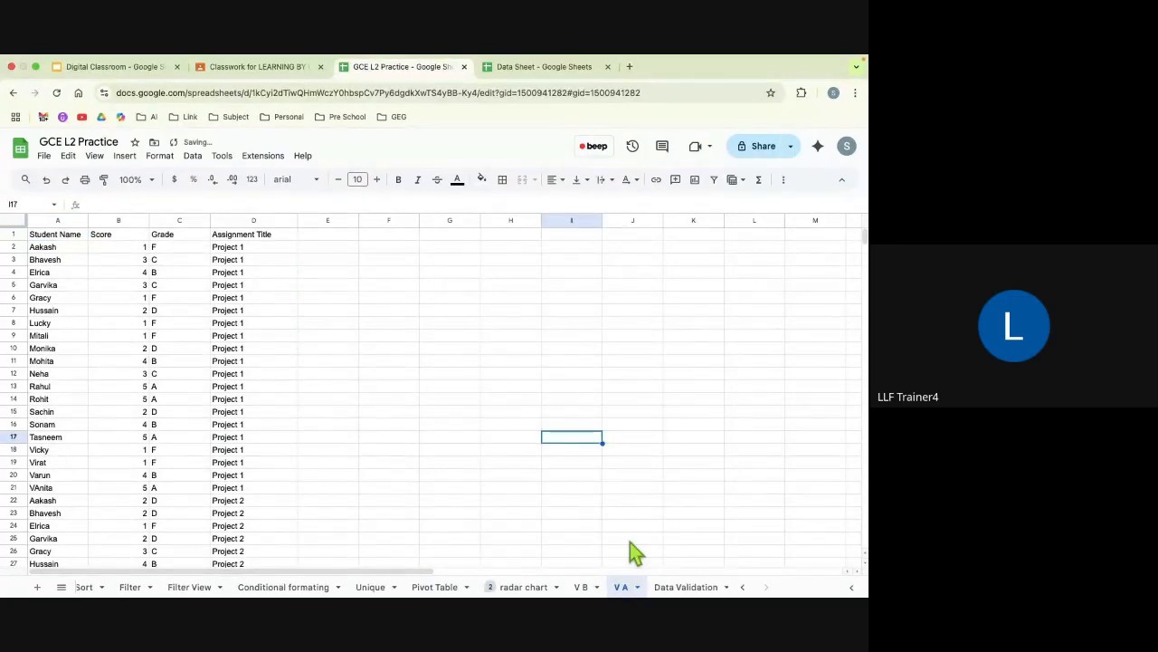
# Step: Go back to the V B sheet, look through its project scores, and add two blank sheets after it
pyautogui.click(581, 587)
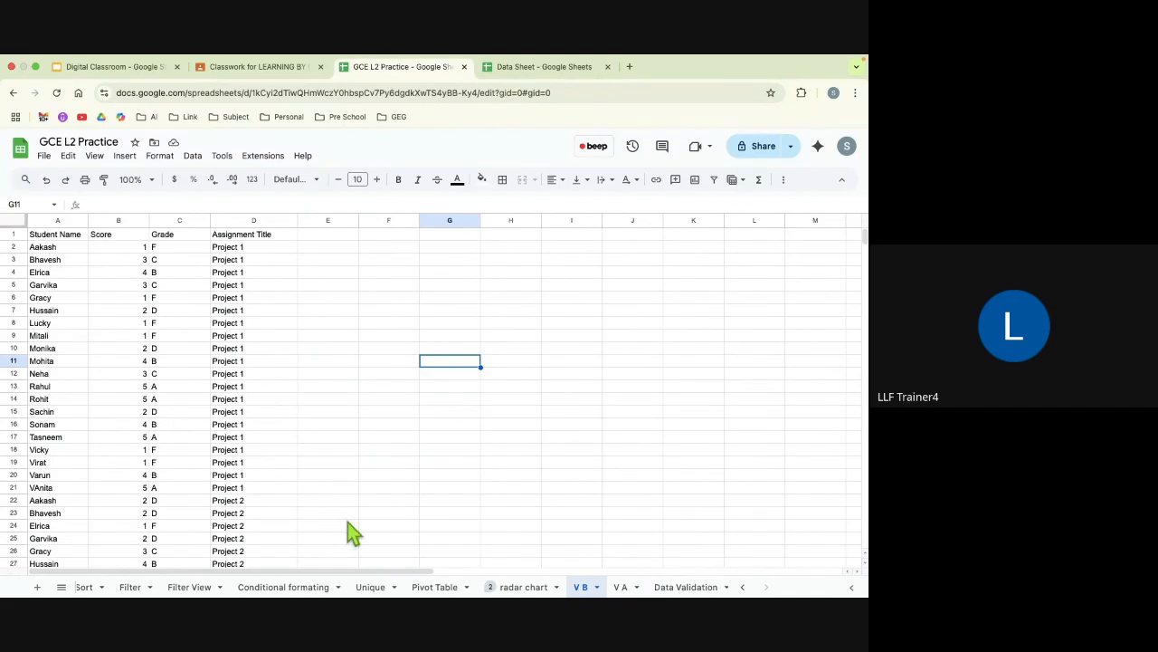
pyautogui.scroll(-3, 333, 536)
pyautogui.scroll(-1, 329, 527)
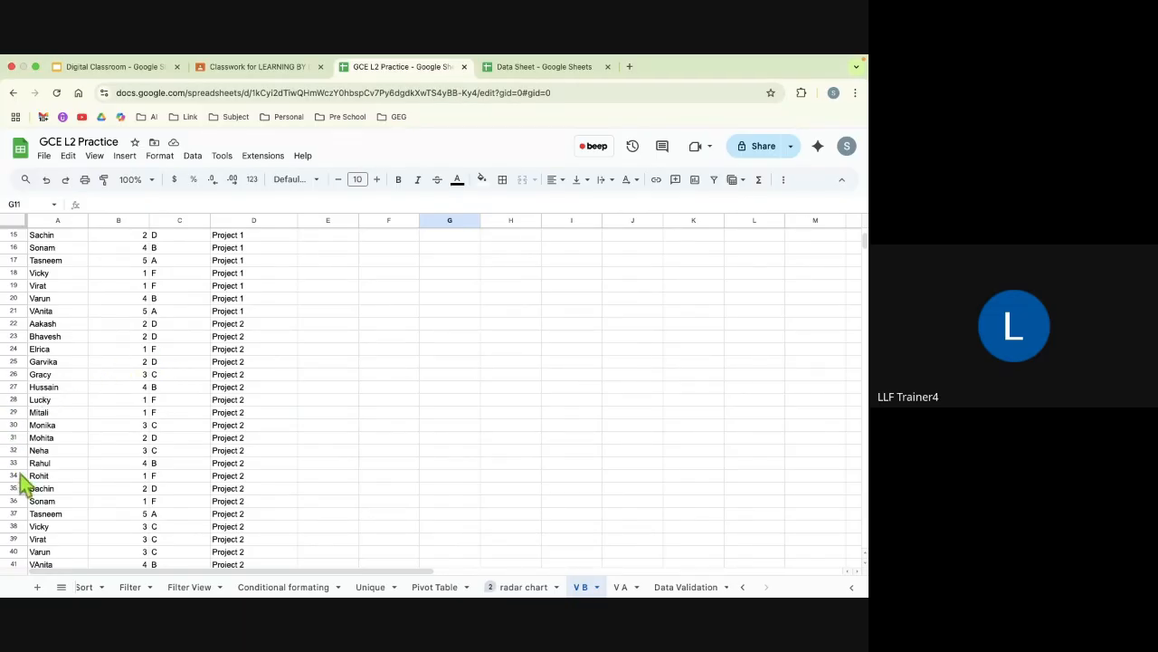
pyautogui.click(37, 589)
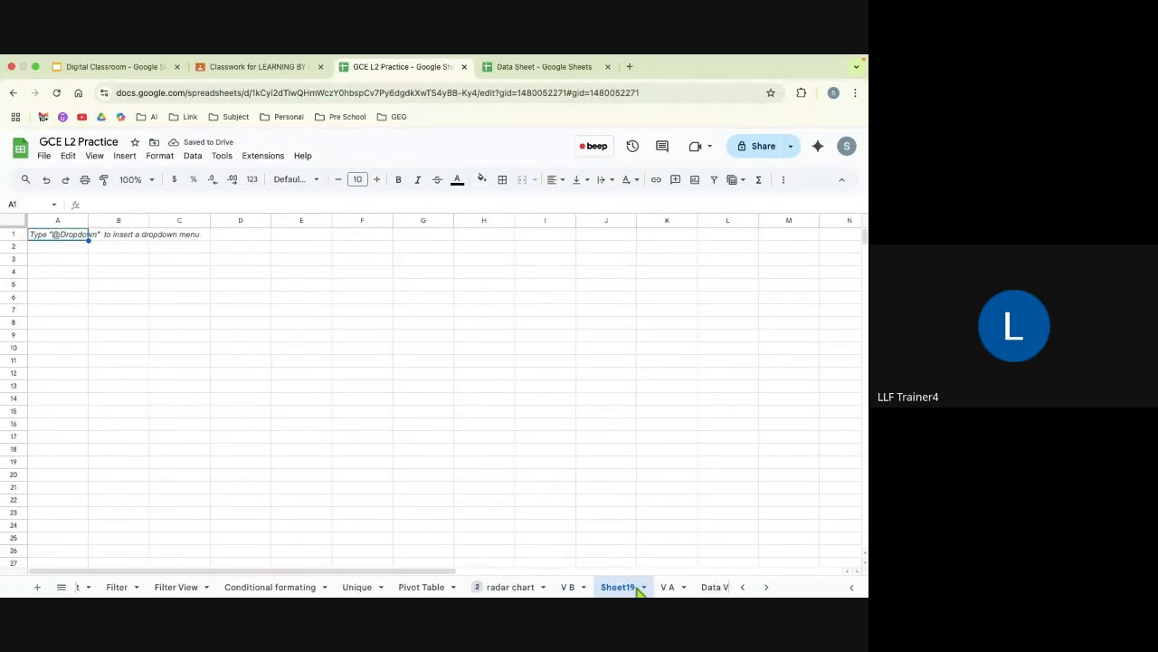
pyautogui.click(38, 588)
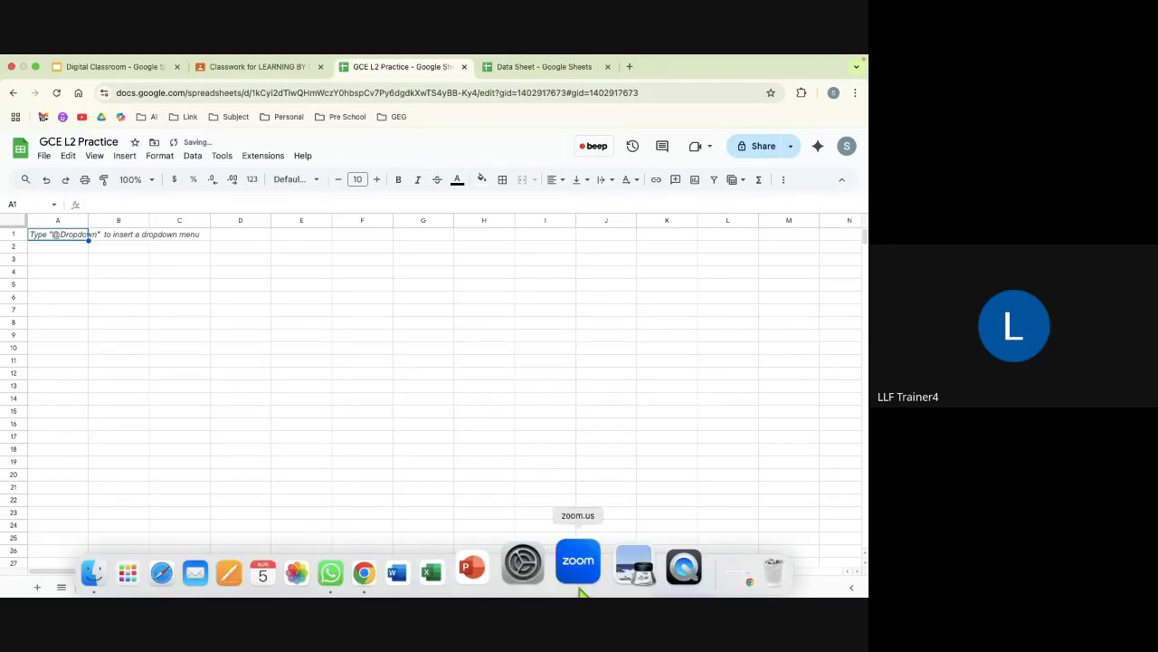
pyautogui.hscroll(3, 616, 586)
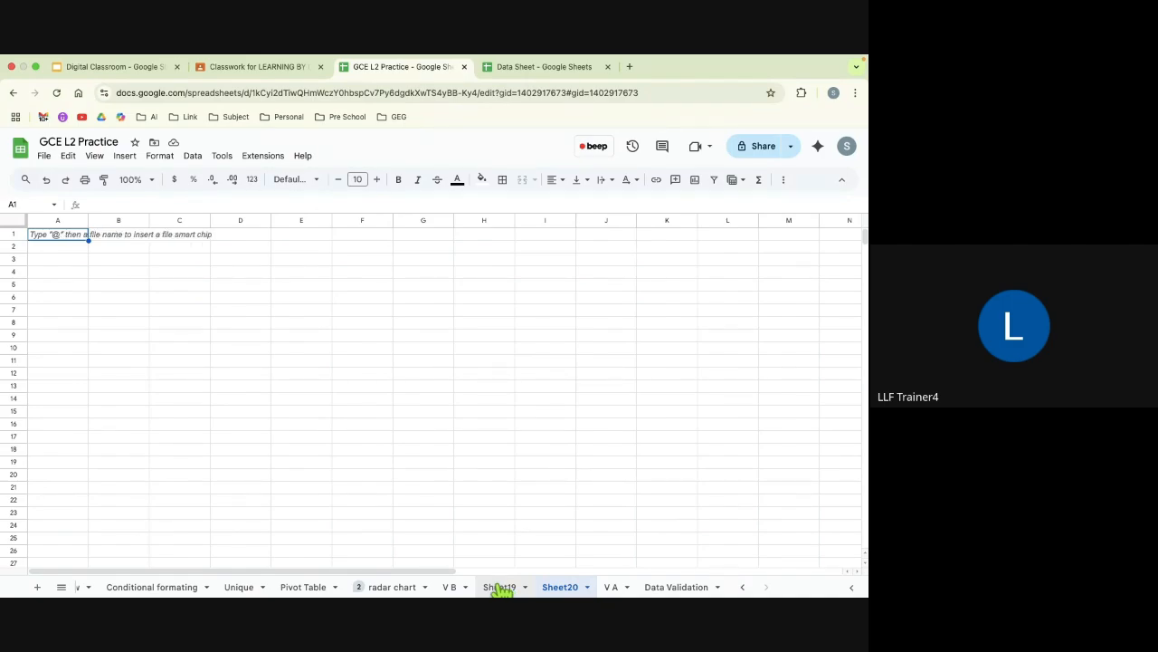
# Step: Rename Sheet19, the first blank sheet after V B, as ABC
pyautogui.click(501, 589)
pyautogui.click(500, 589)
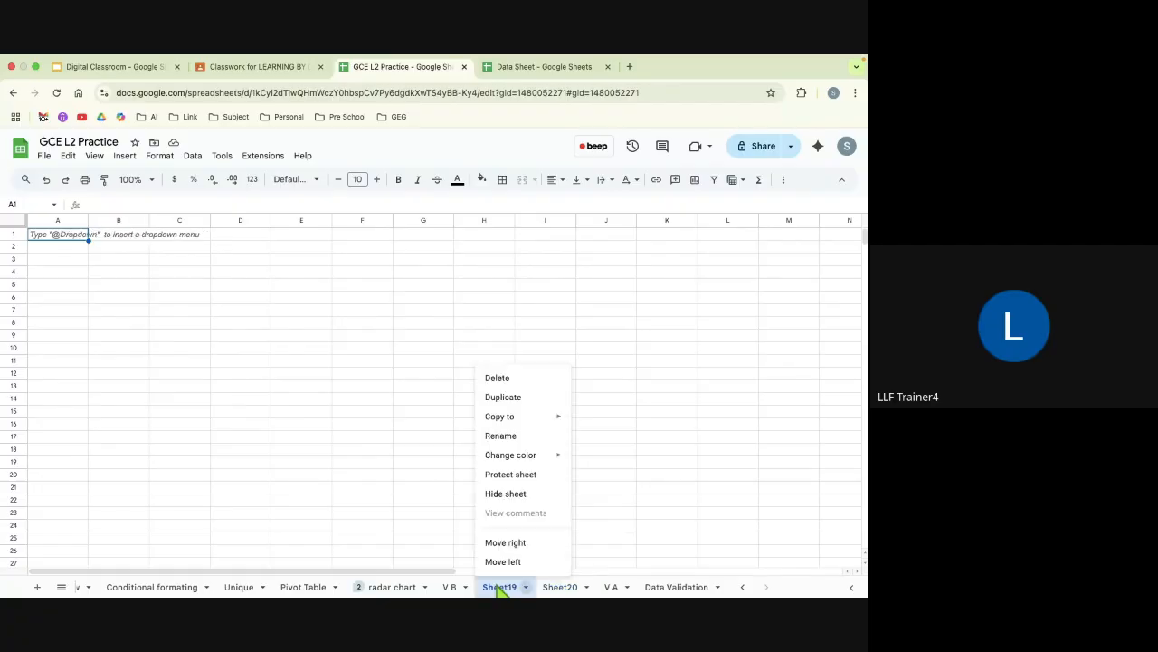
pyautogui.click(503, 437)
pyautogui.press('BackSpace')
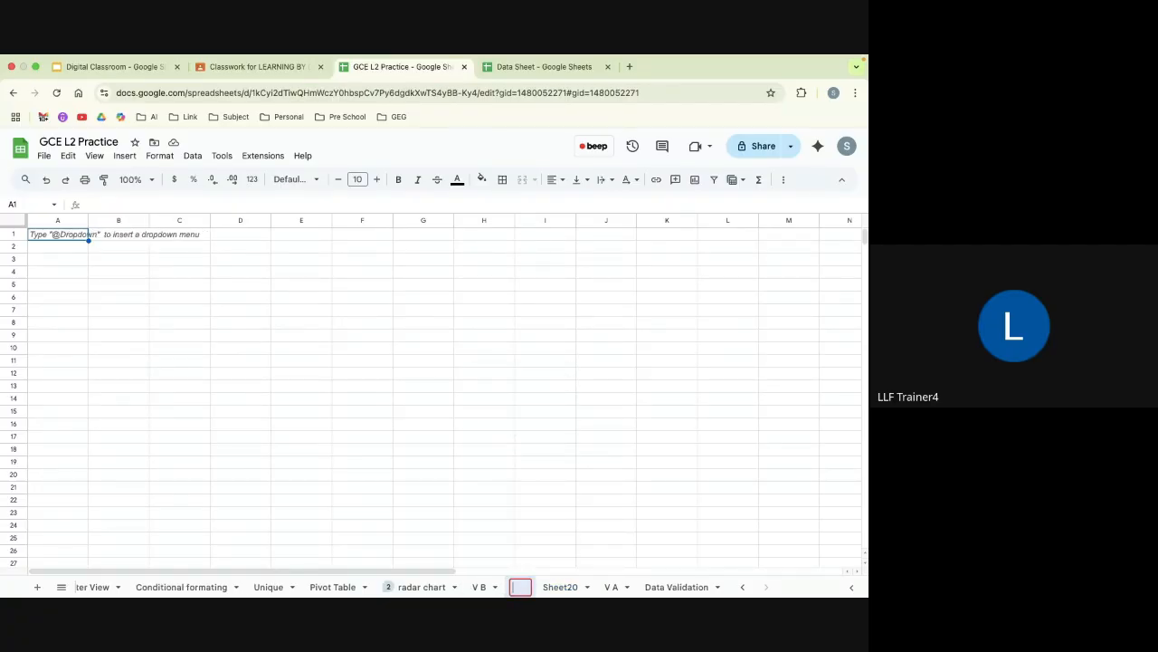
pyautogui.write('ABC')
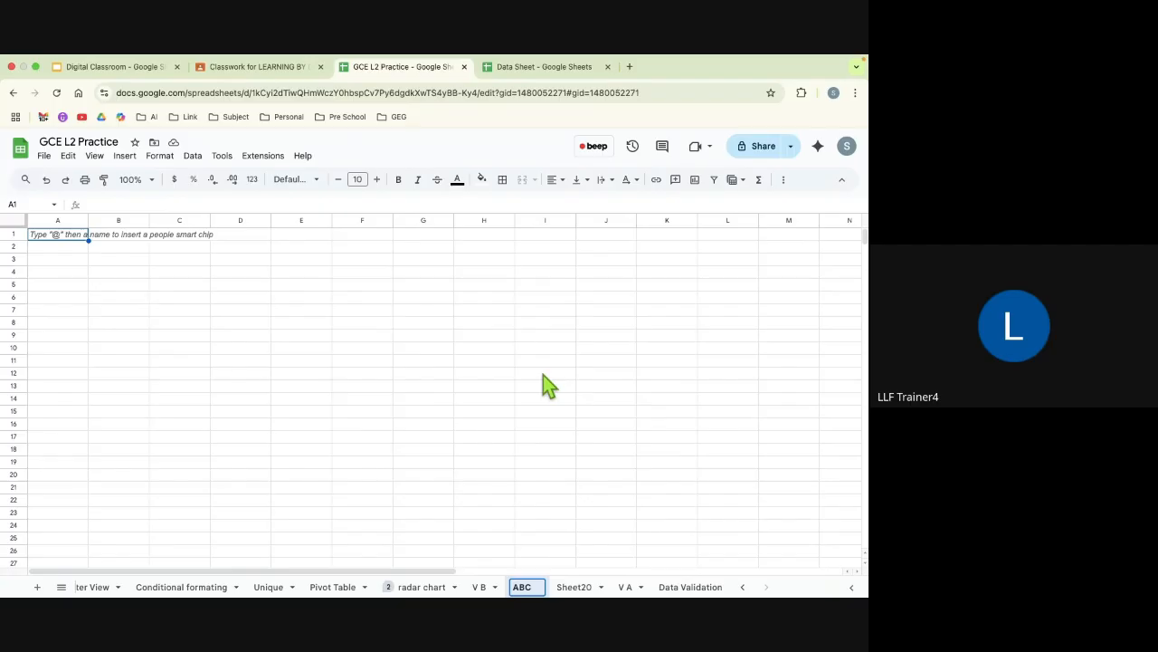
pyautogui.click(546, 374)
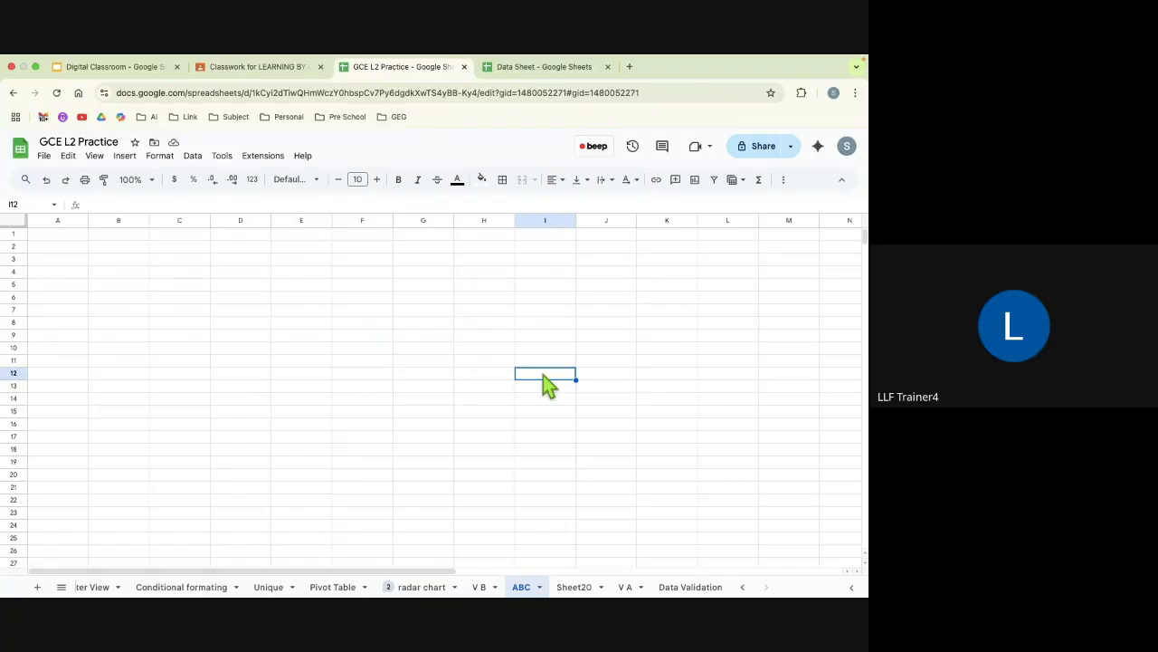
# Step: Change the tab colour of the ABC sheet to red
pyautogui.rightClick(526, 588)
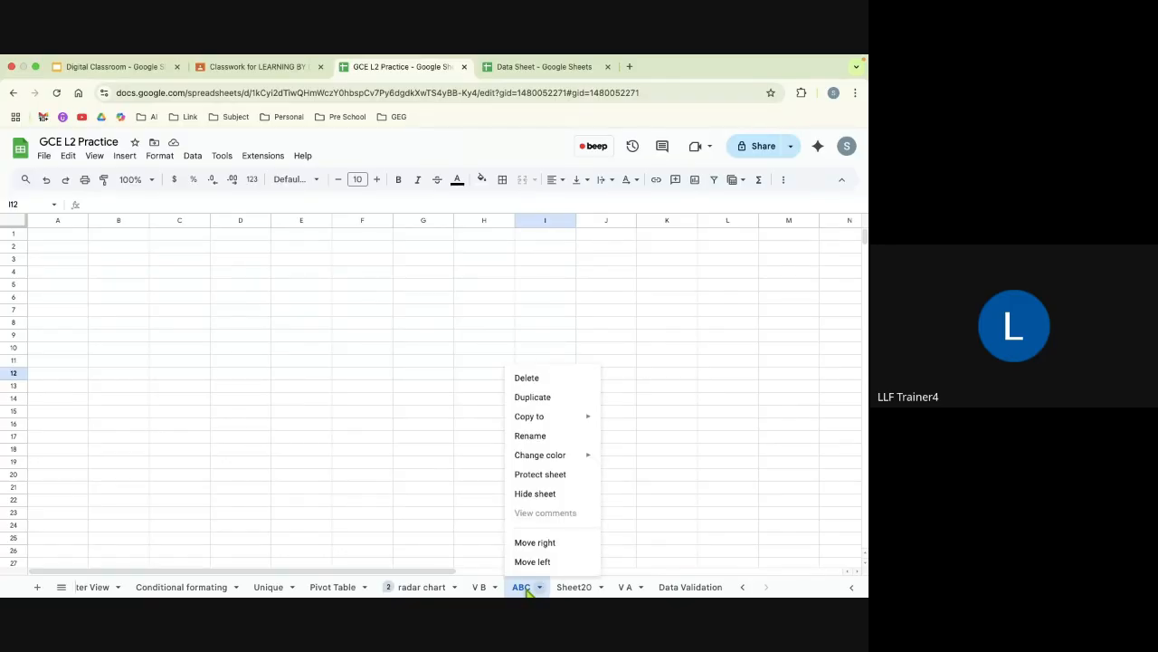
pyautogui.moveTo(545, 460)
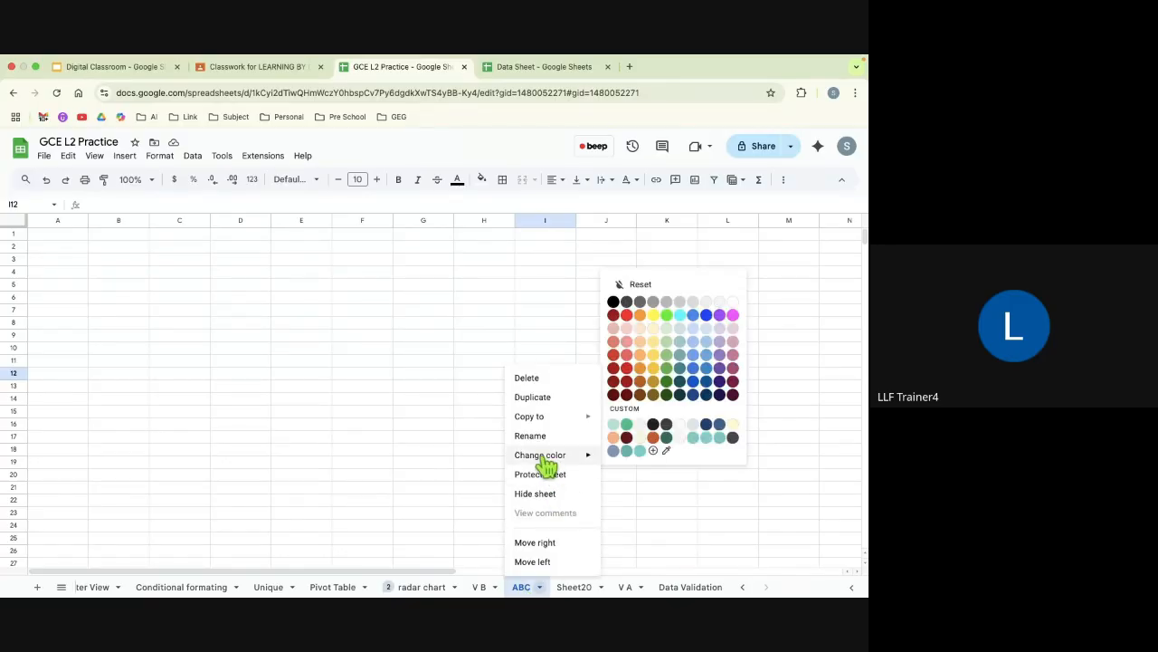
pyautogui.click(628, 315)
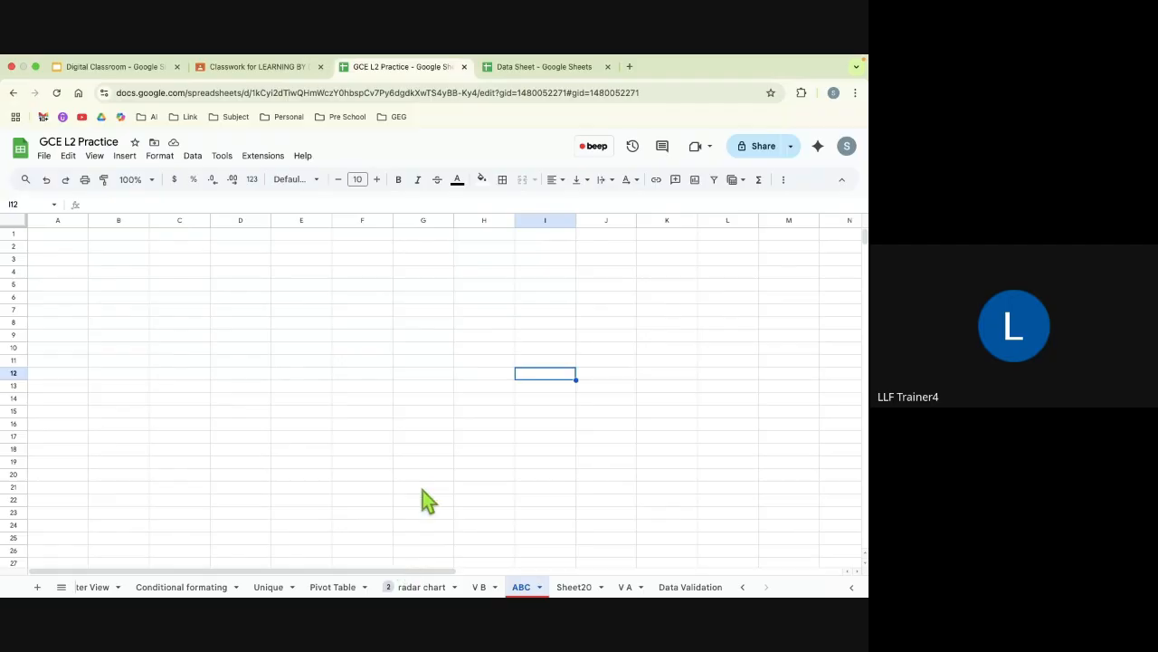
pyautogui.click(434, 540)
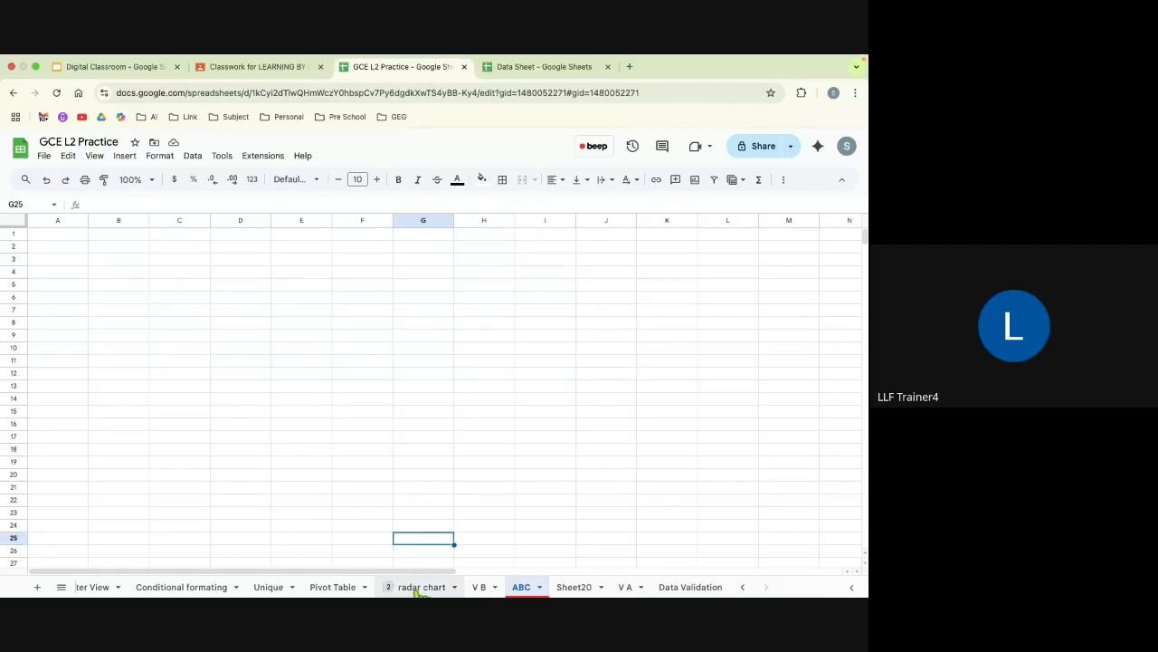
# Step: Open the radar chart sheet and read the existing comments on cells D3 and E2
pyautogui.click(419, 587)
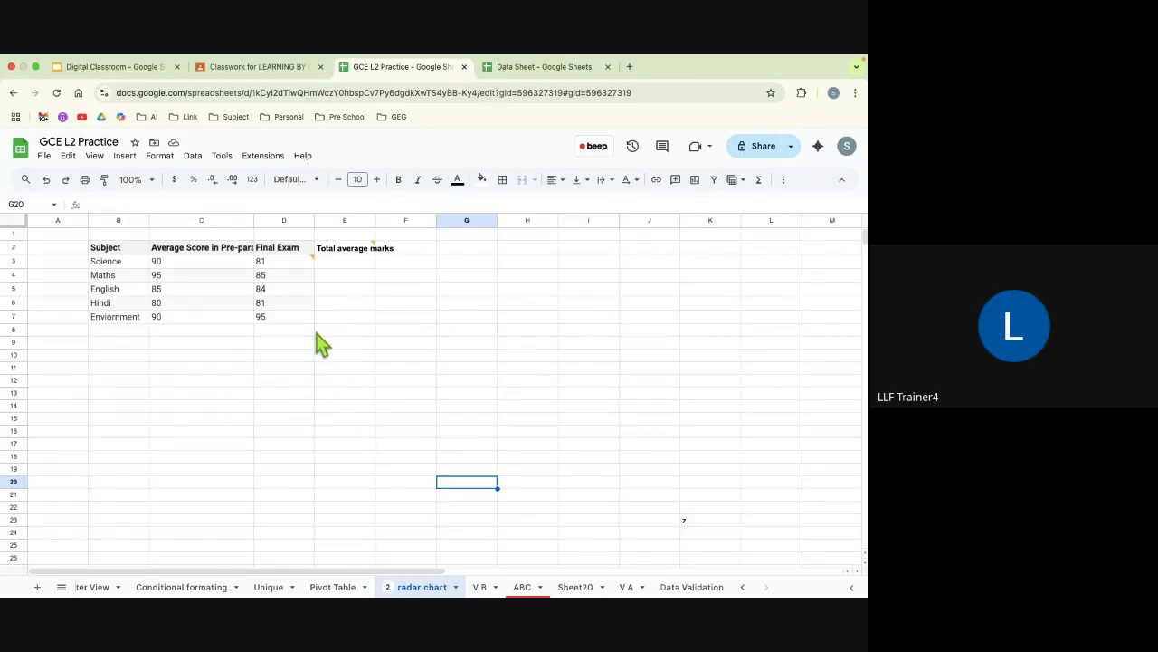
pyautogui.moveTo(296, 258)
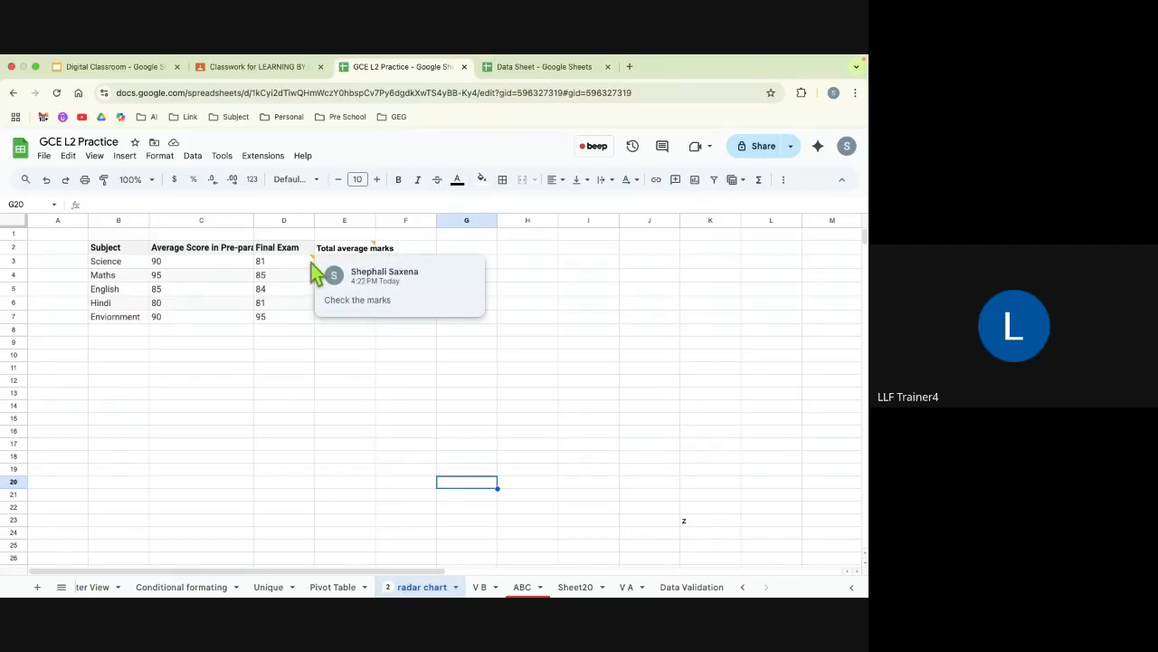
pyautogui.moveTo(355, 250)
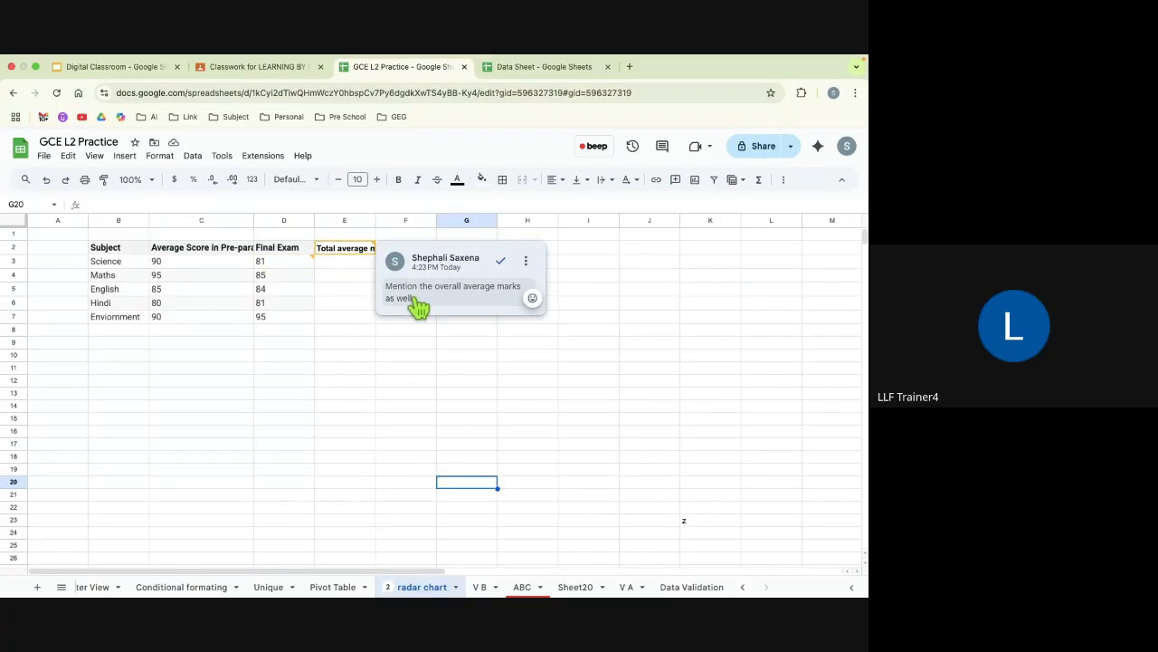
# Step: Add the comment 123 to the English final exam score in cell D5
pyautogui.click(280, 291)
pyautogui.rightClick(283, 299)
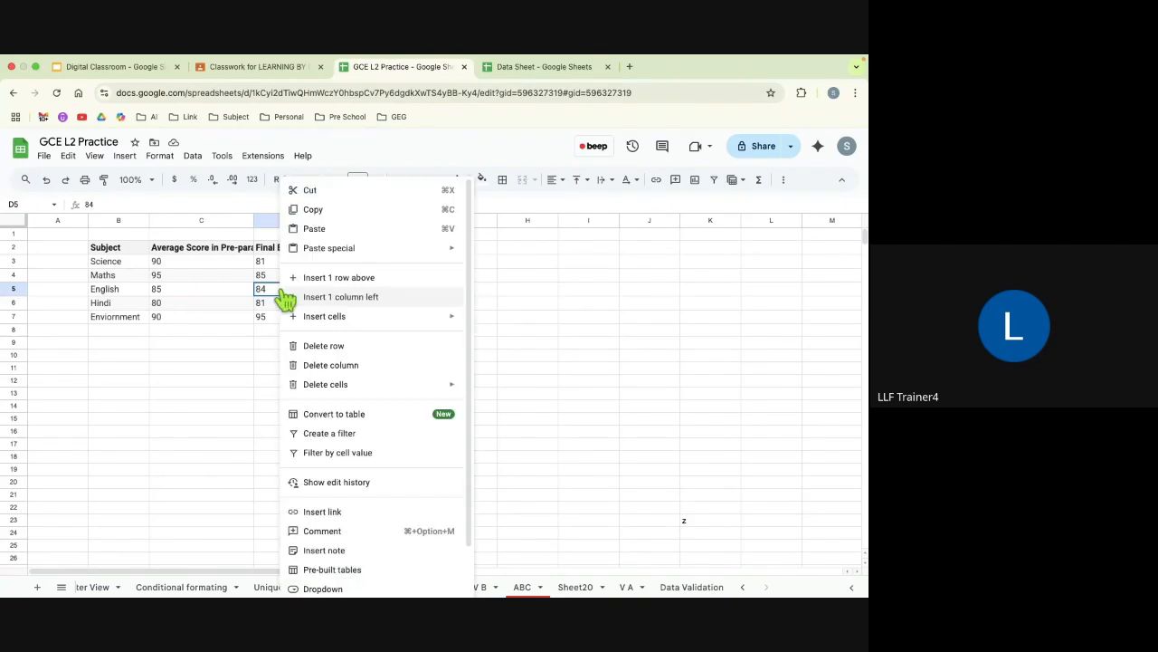
pyautogui.click(313, 531)
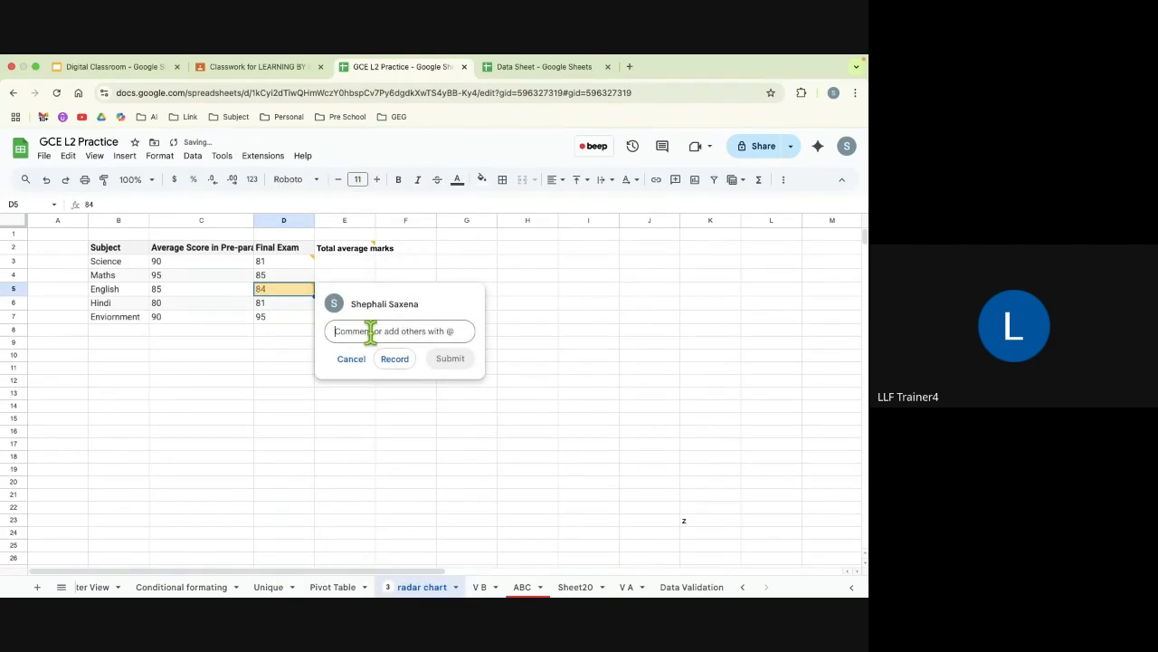
pyautogui.write('123')
pyautogui.click(451, 362)
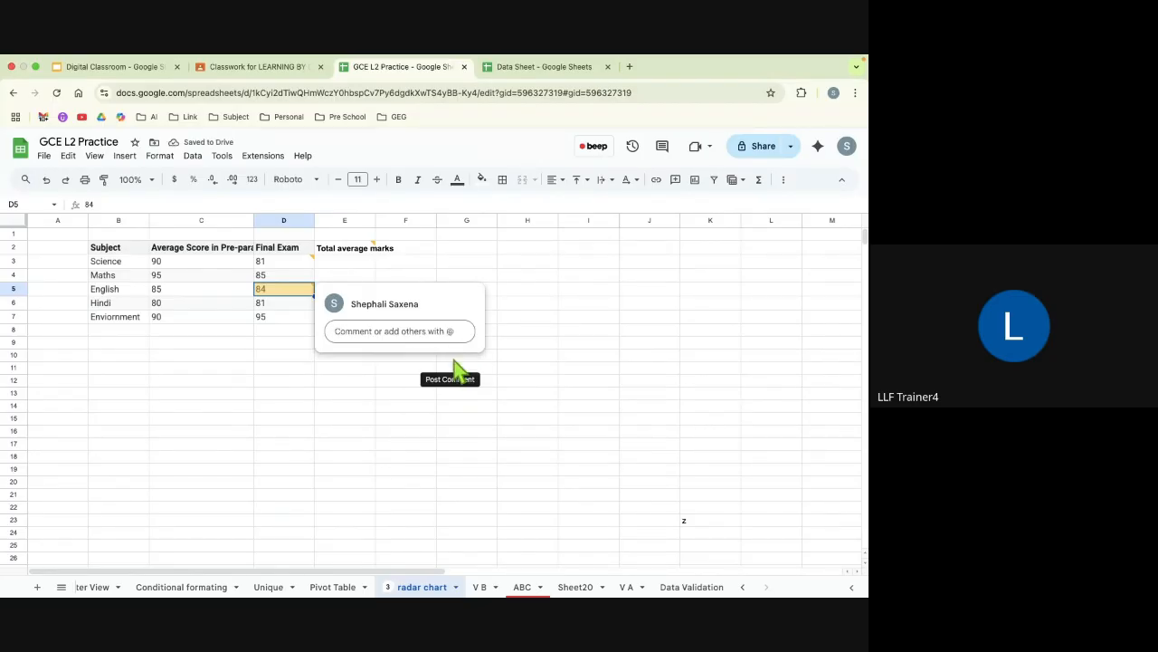
pyautogui.click(302, 370)
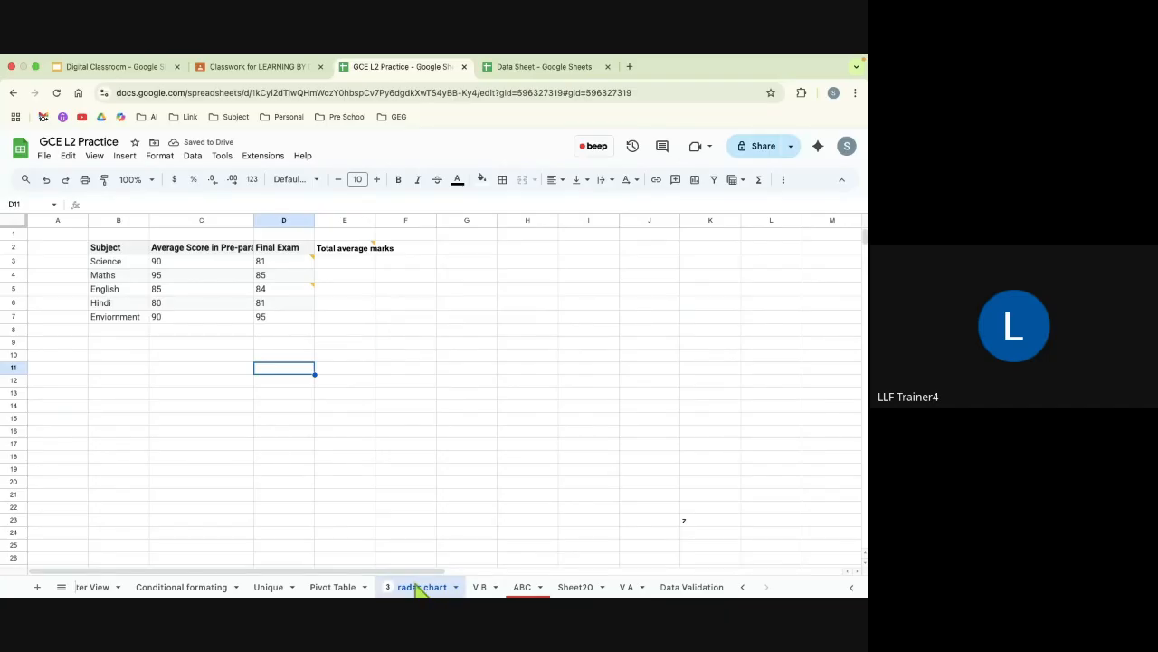
# Step: View the list of commented cells on the radar chart sheet and check the Google Sheets slide in the presentation
pyautogui.click(388, 586)
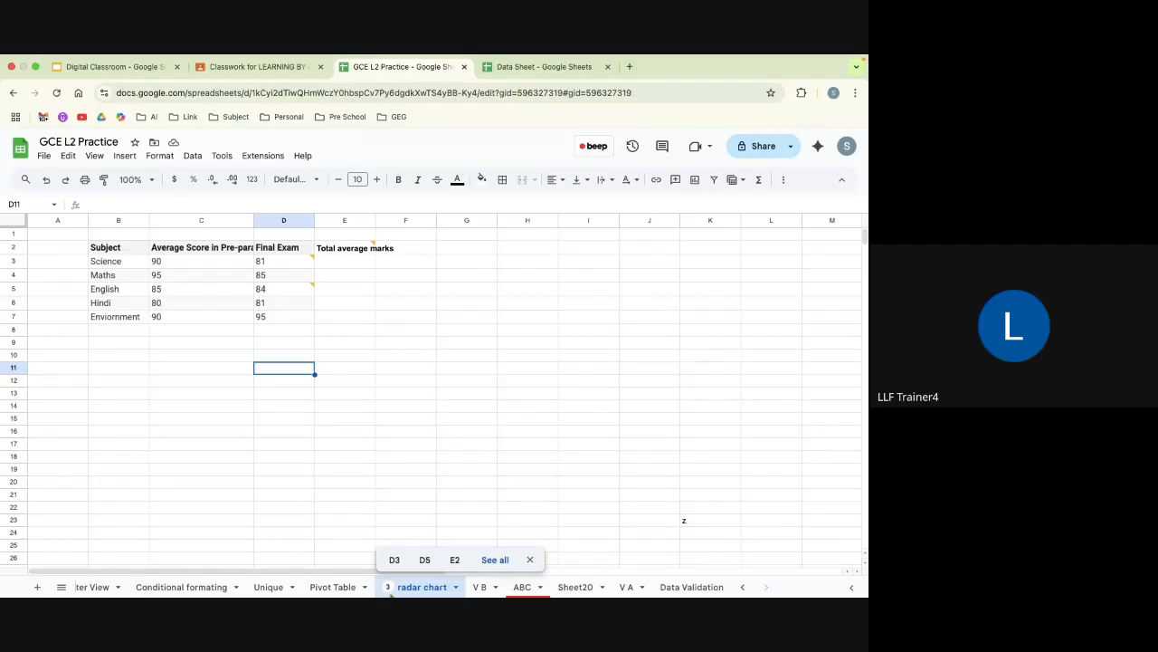
pyautogui.hotkey('ctrl', 'Right')
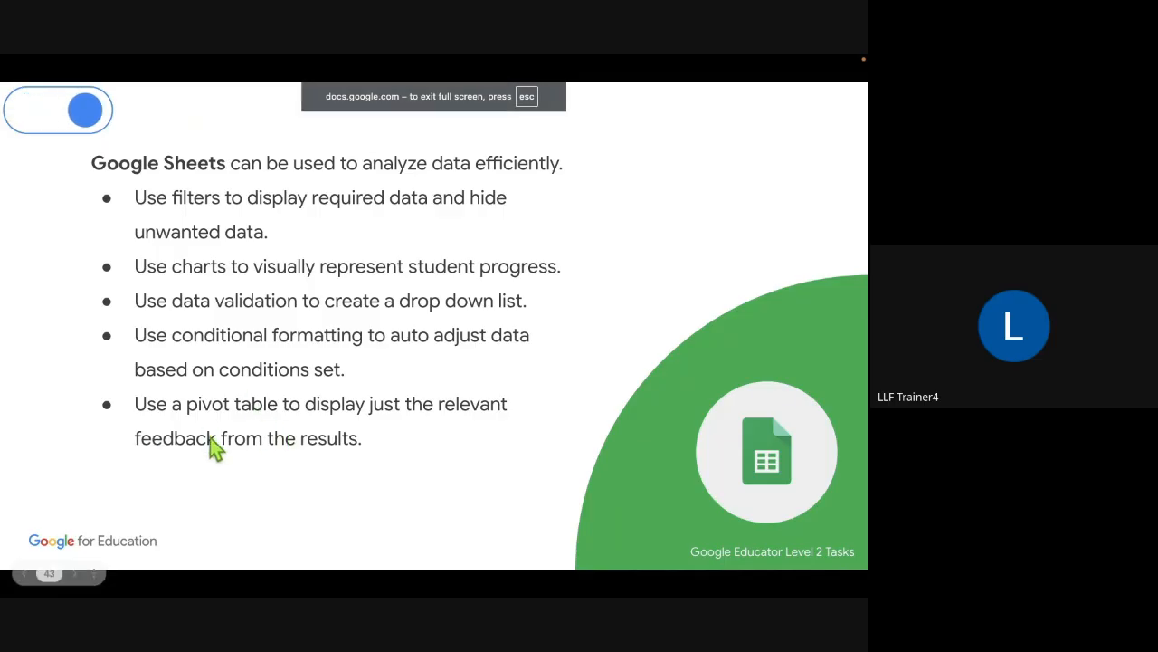
pyautogui.hotkey('ctrl', 'Left')
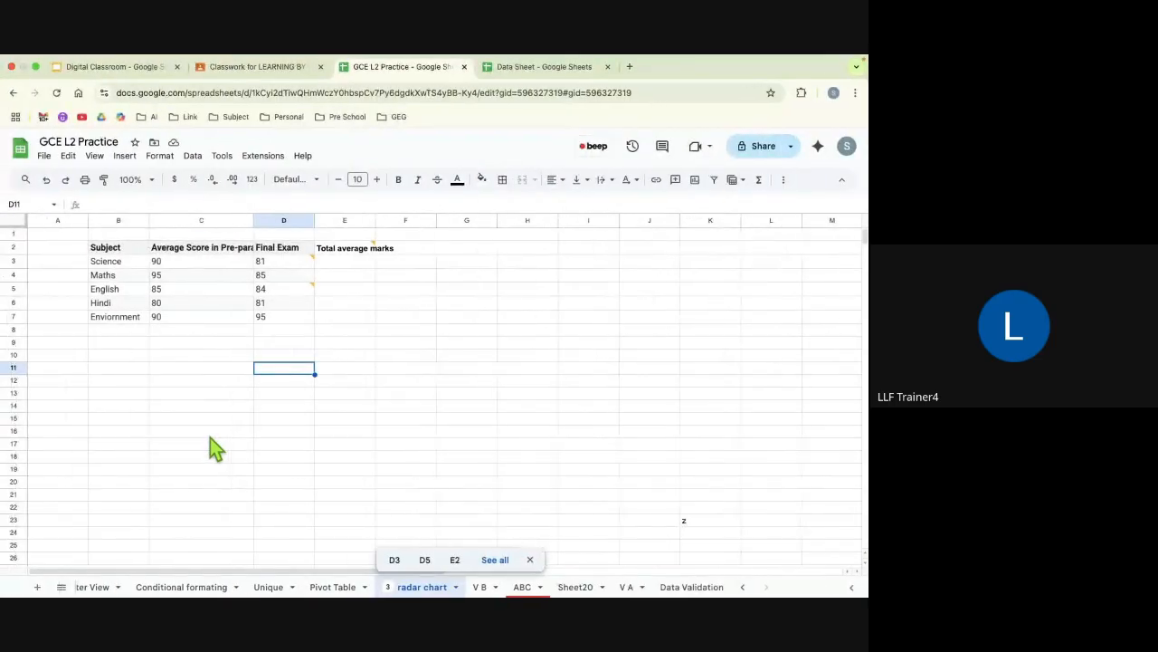
# Step: Create a pivot table from A1:E21 of the Pivot Table sheet, placed in the same existing sheet at cell H1
pyautogui.click(340, 587)
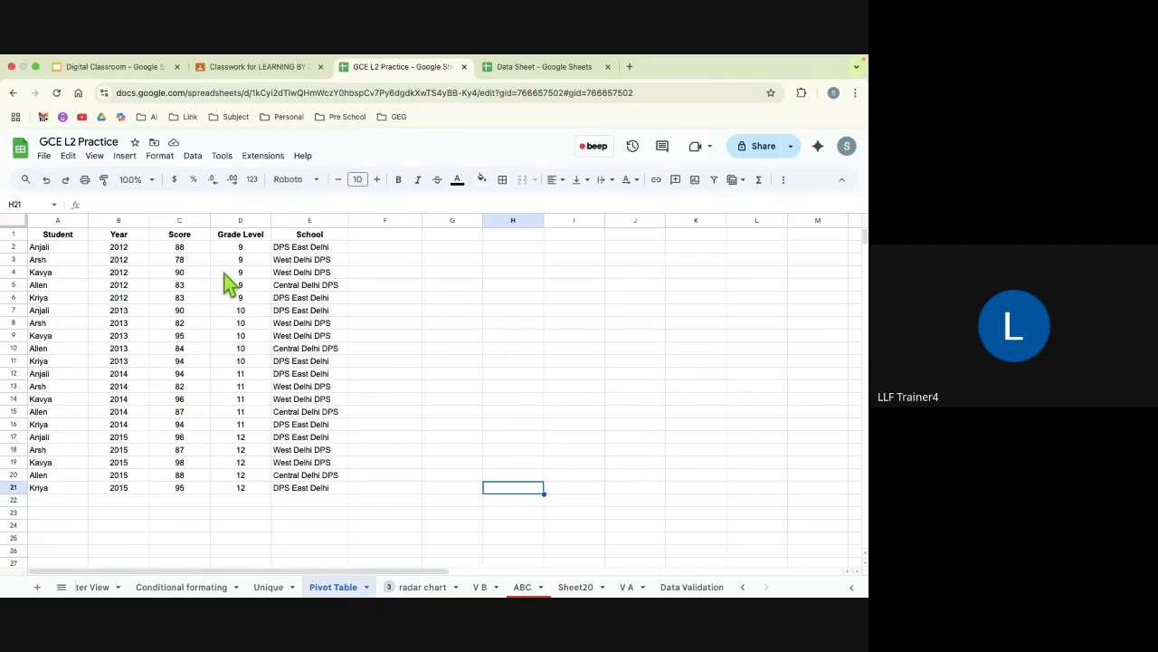
pyautogui.click(57, 235)
pyautogui.press('super+a')
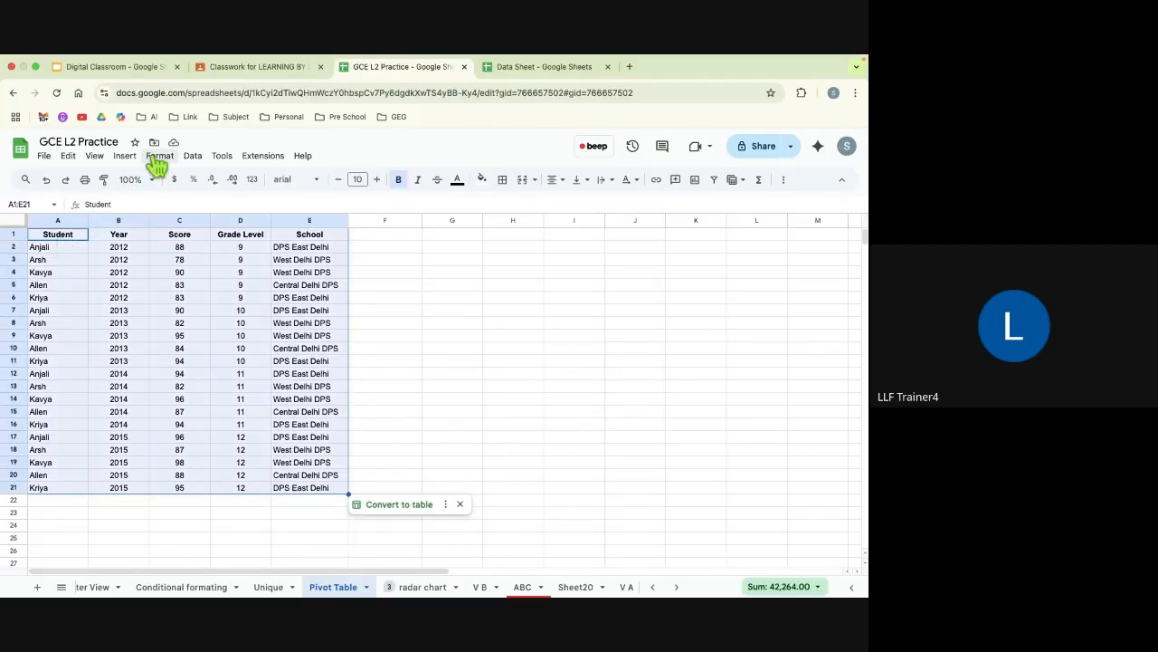
pyautogui.click(125, 155)
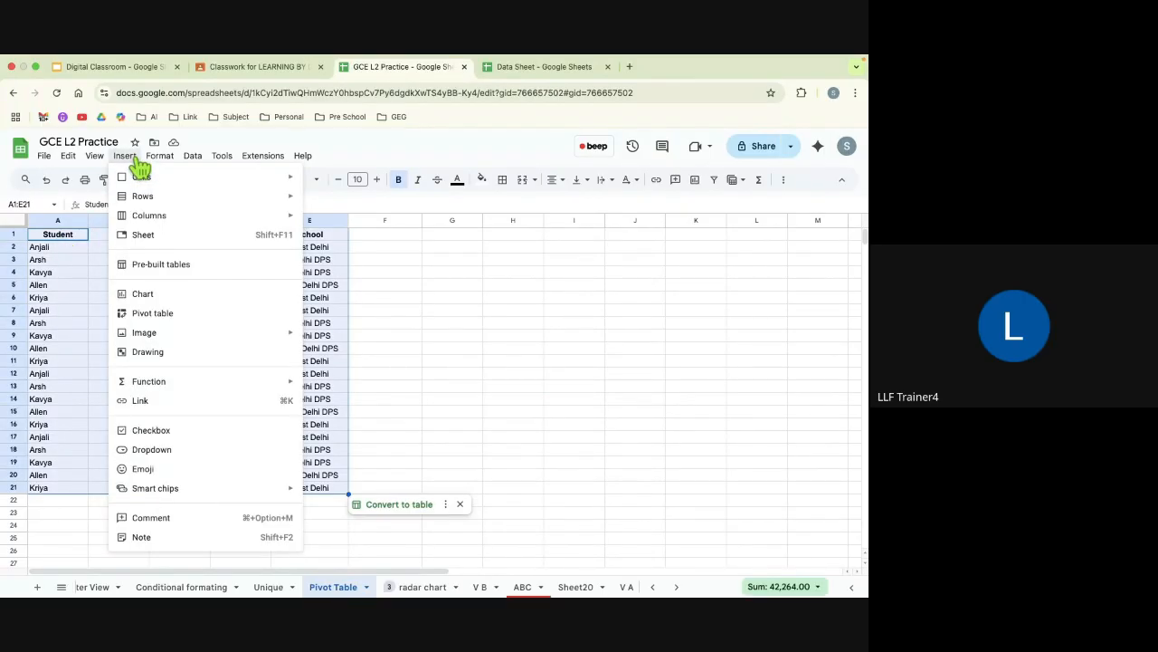
pyautogui.click(154, 314)
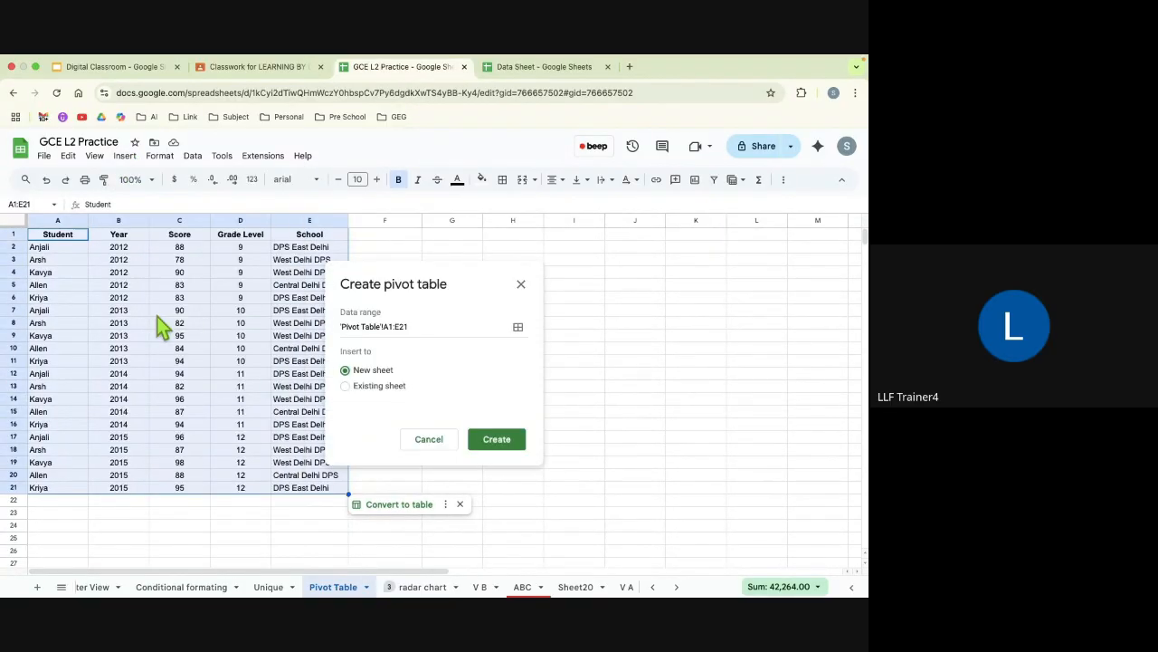
pyautogui.click(346, 386)
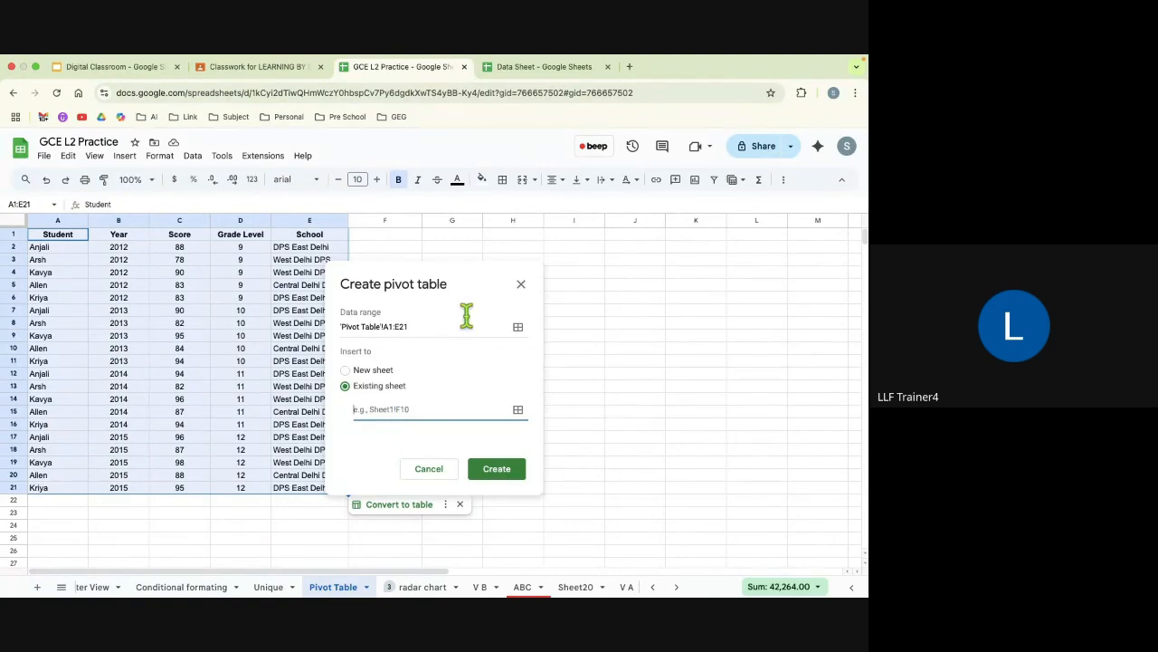
pyautogui.click(491, 236)
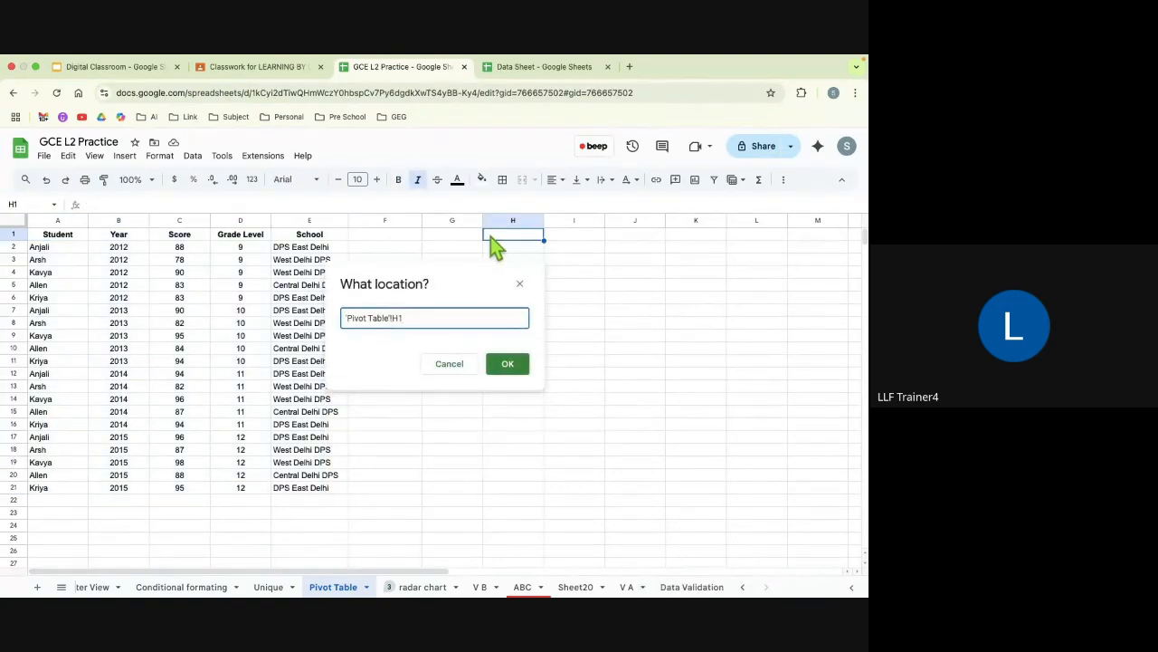
pyautogui.click(515, 373)
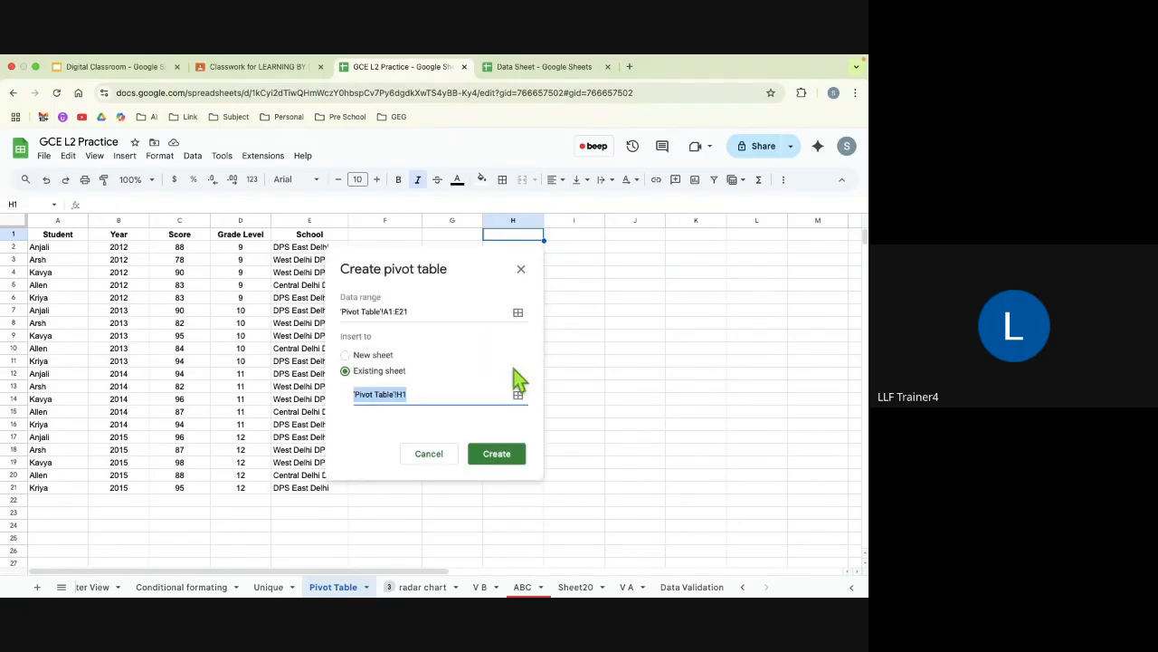
pyautogui.click(497, 454)
# Step: Set up the pivot table with Student as rows and School as columns
pyautogui.hscroll(5, 493, 327)
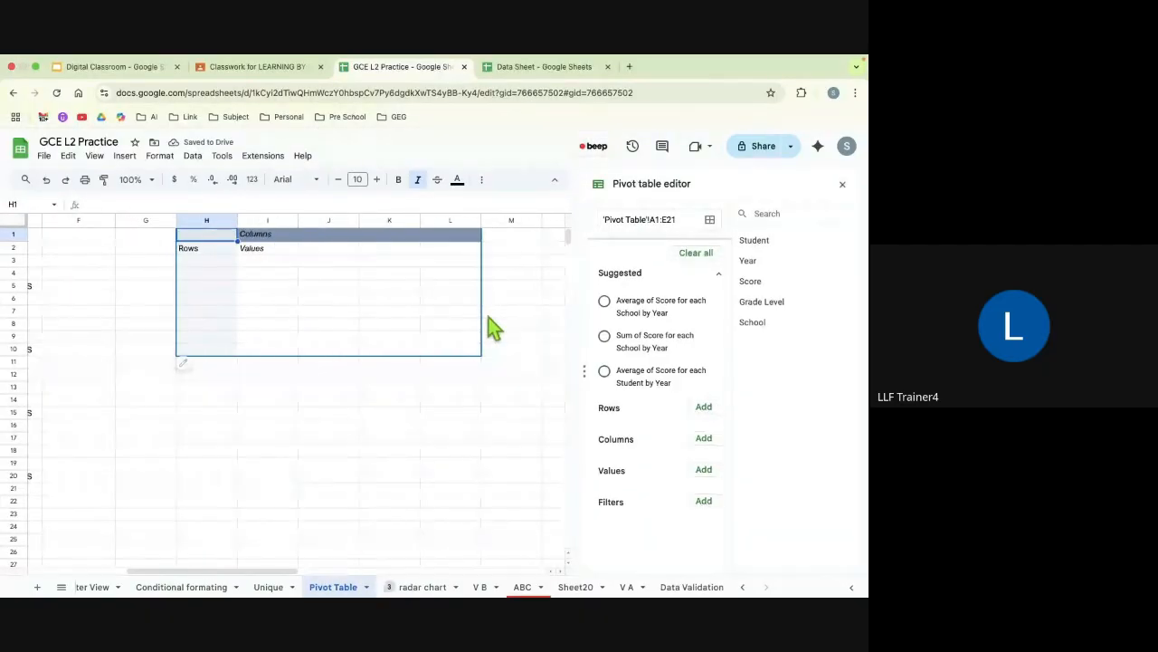
pyautogui.hscroll(-3, 453, 340)
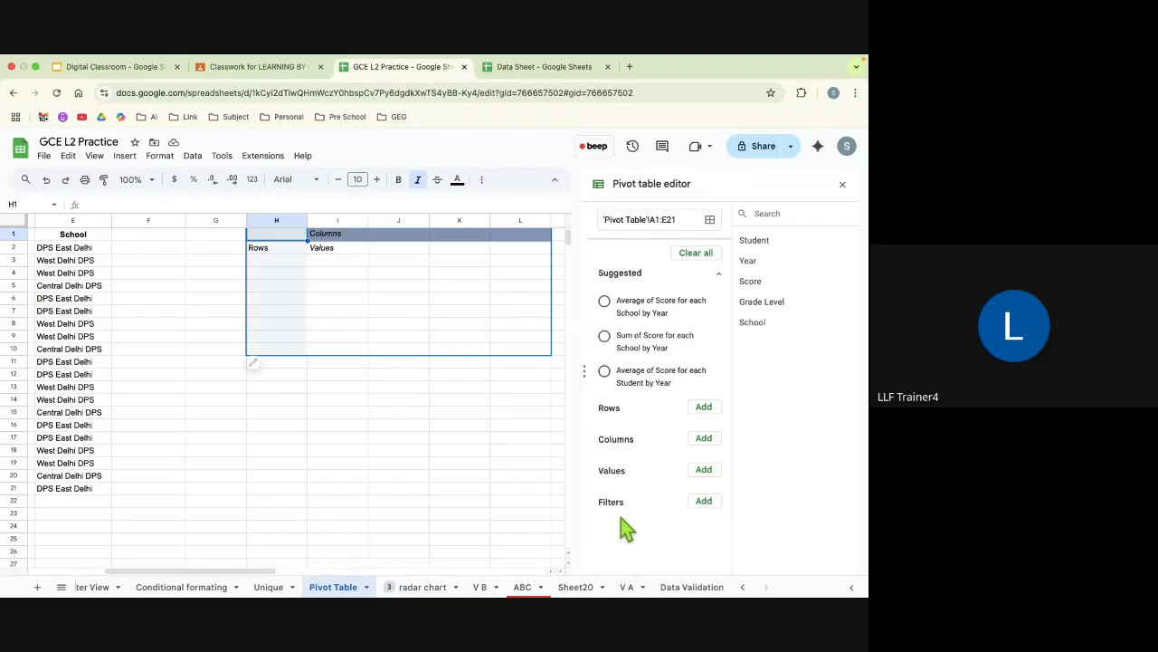
pyautogui.click(705, 409)
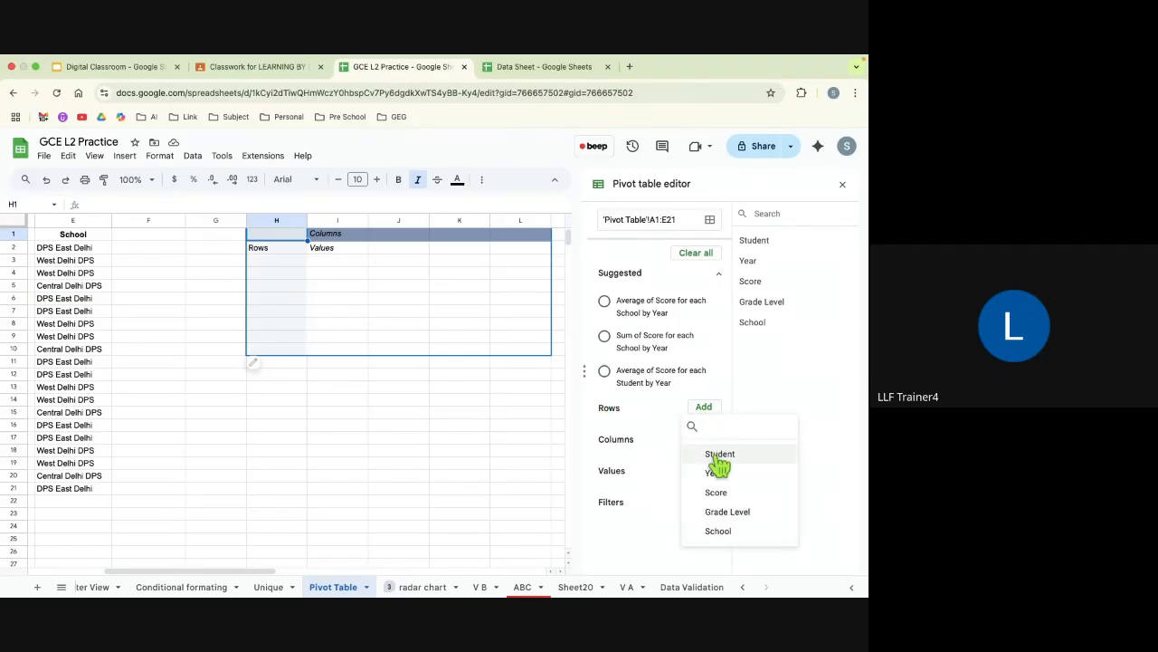
pyautogui.click(718, 457)
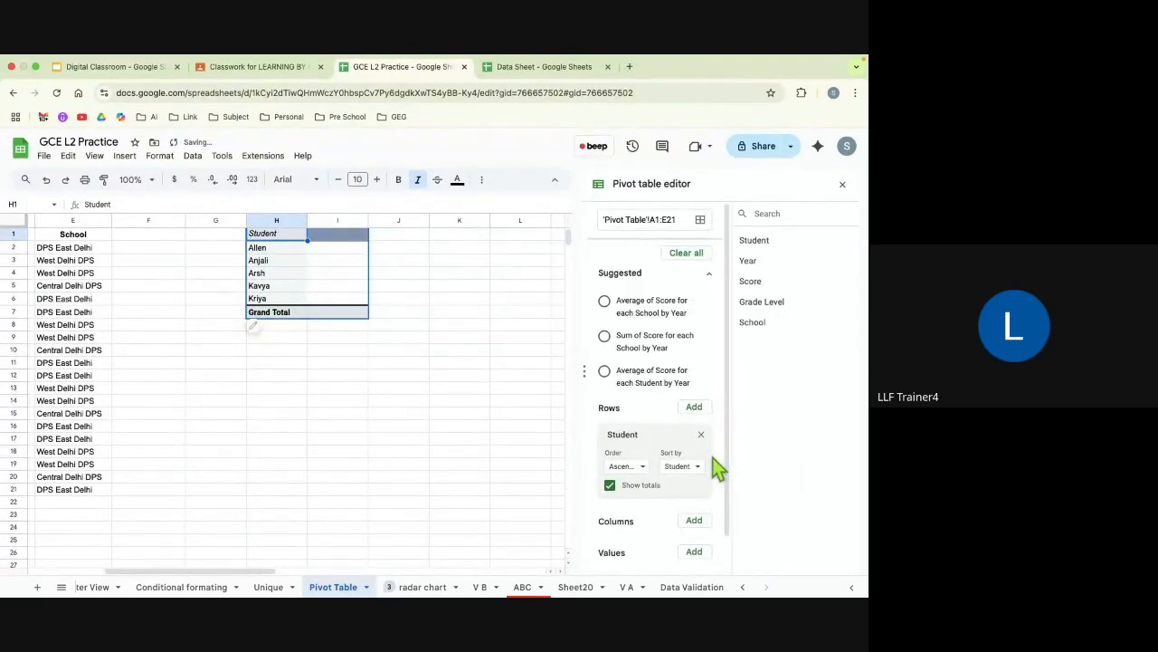
pyautogui.scroll(-3, 677, 475)
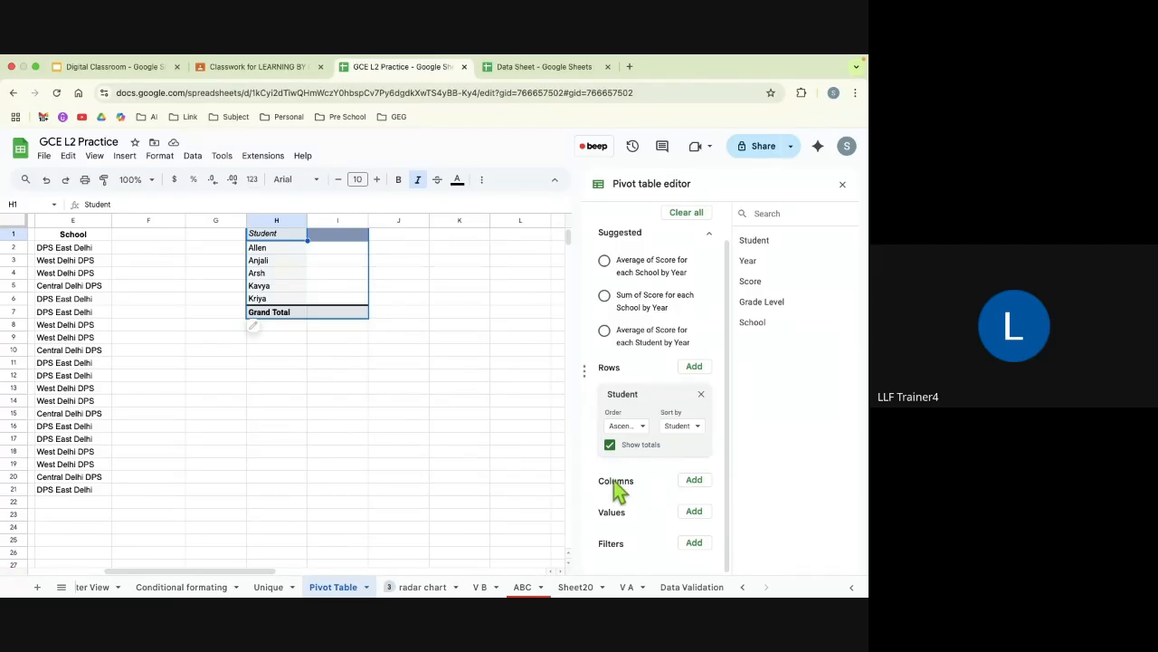
pyautogui.click(694, 480)
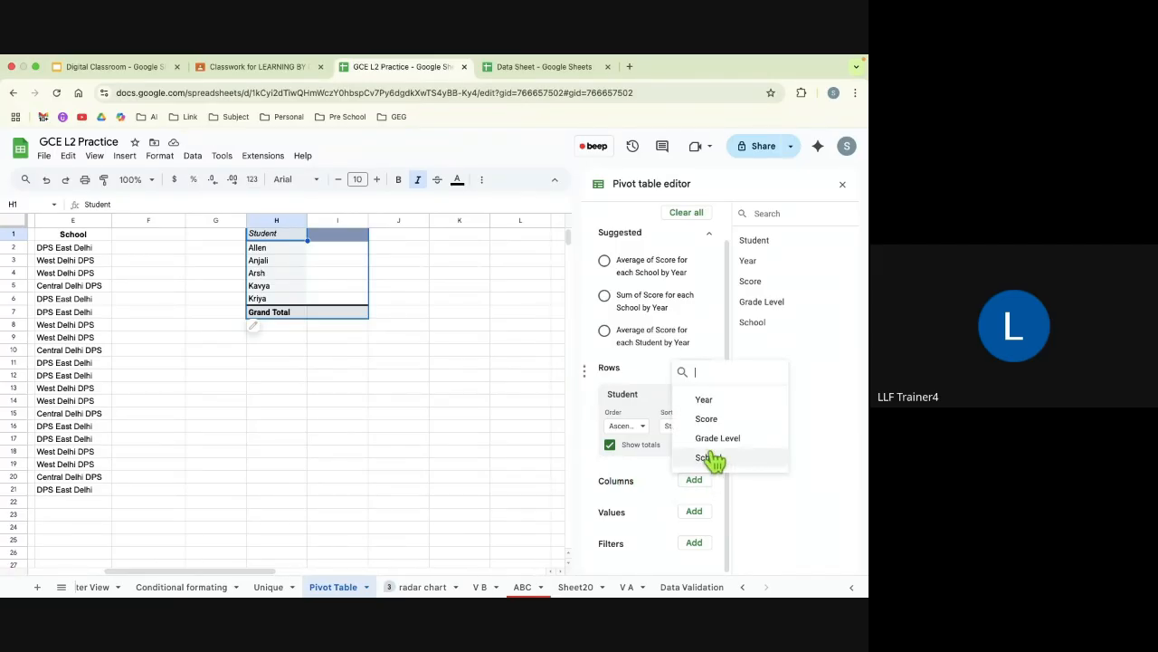
pyautogui.click(708, 457)
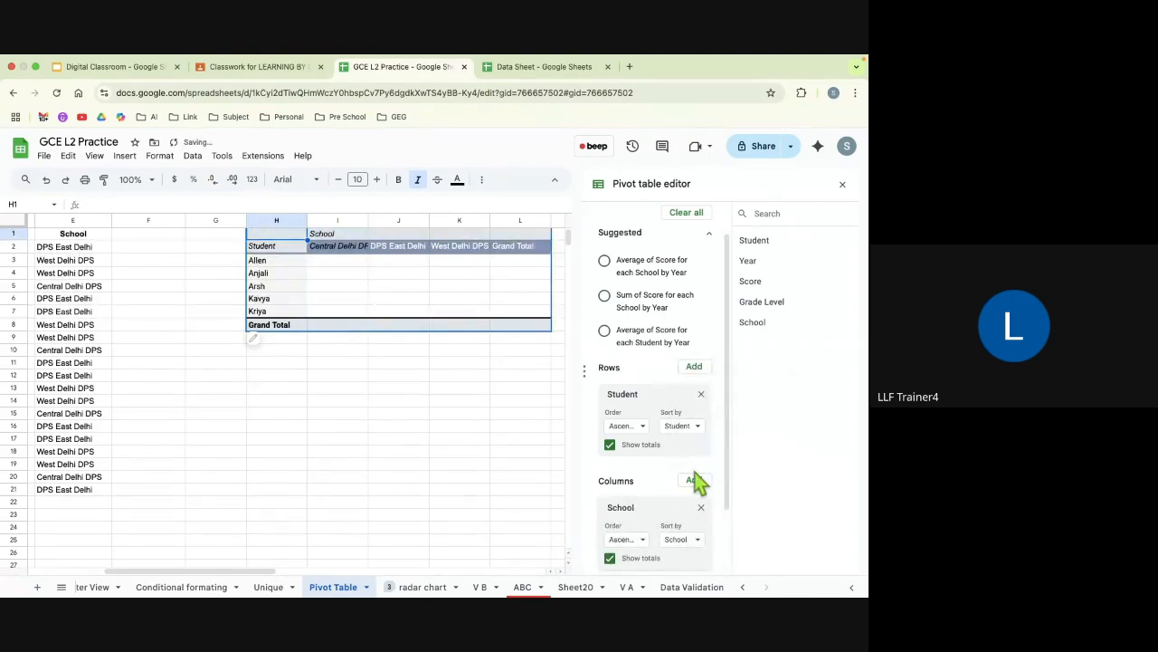
# Step: Add Score as the pivot table's values, close its editor, and view the result beside the source data
pyautogui.scroll(-2, 695, 481)
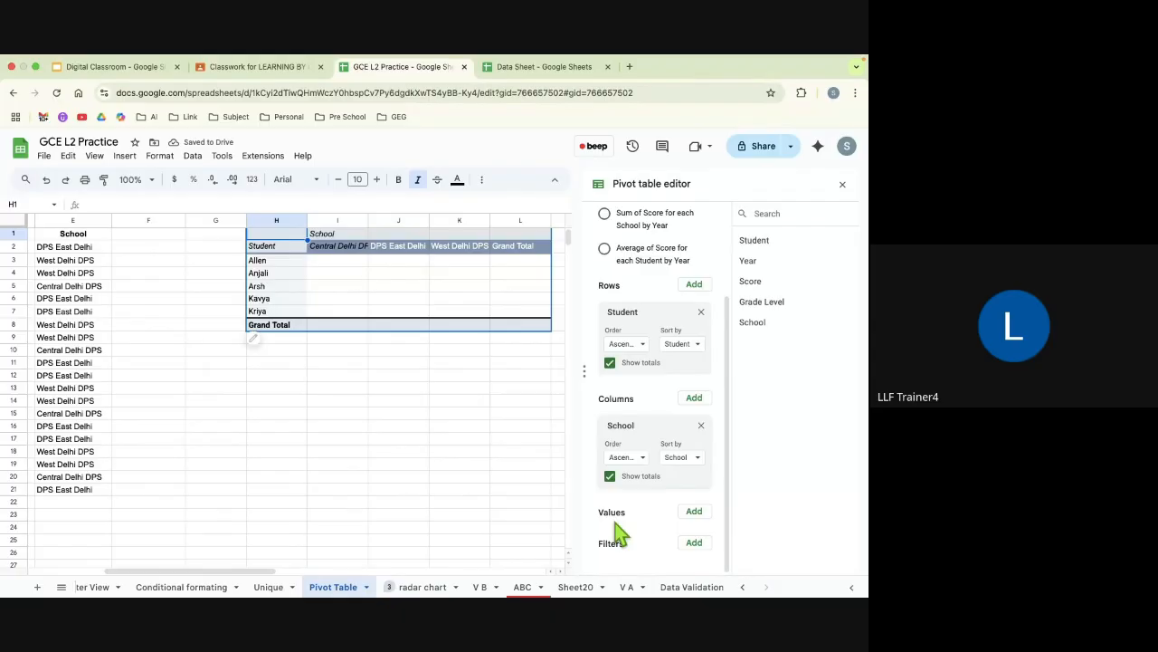
pyautogui.click(694, 512)
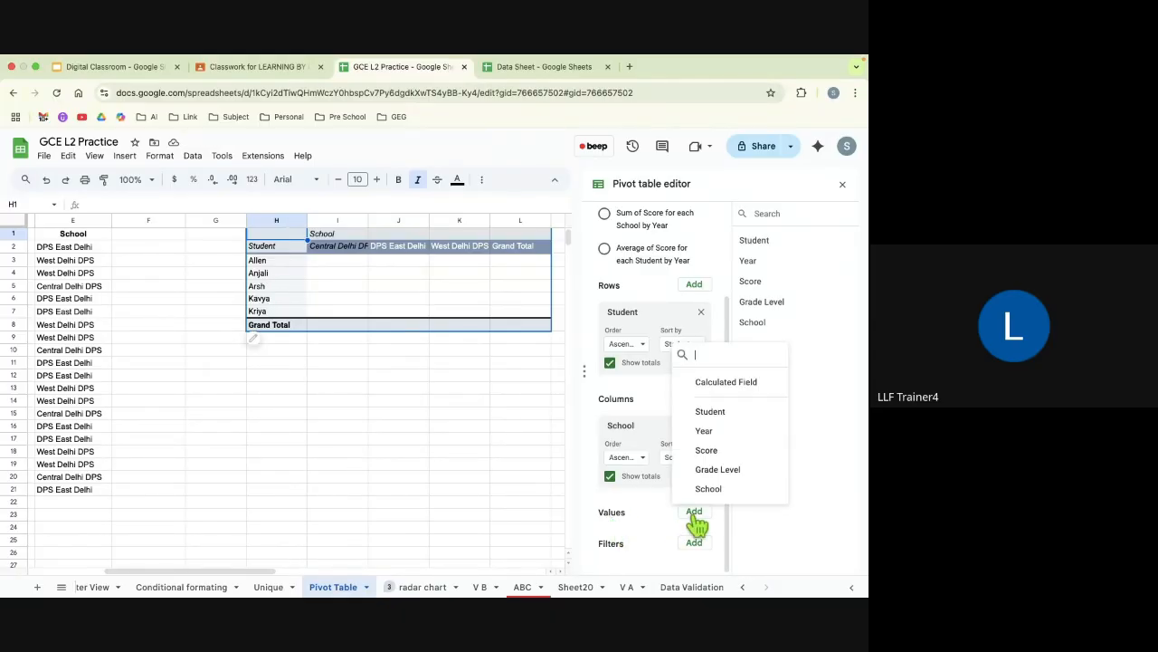
pyautogui.click(706, 450)
pyautogui.scroll(-2, 706, 449)
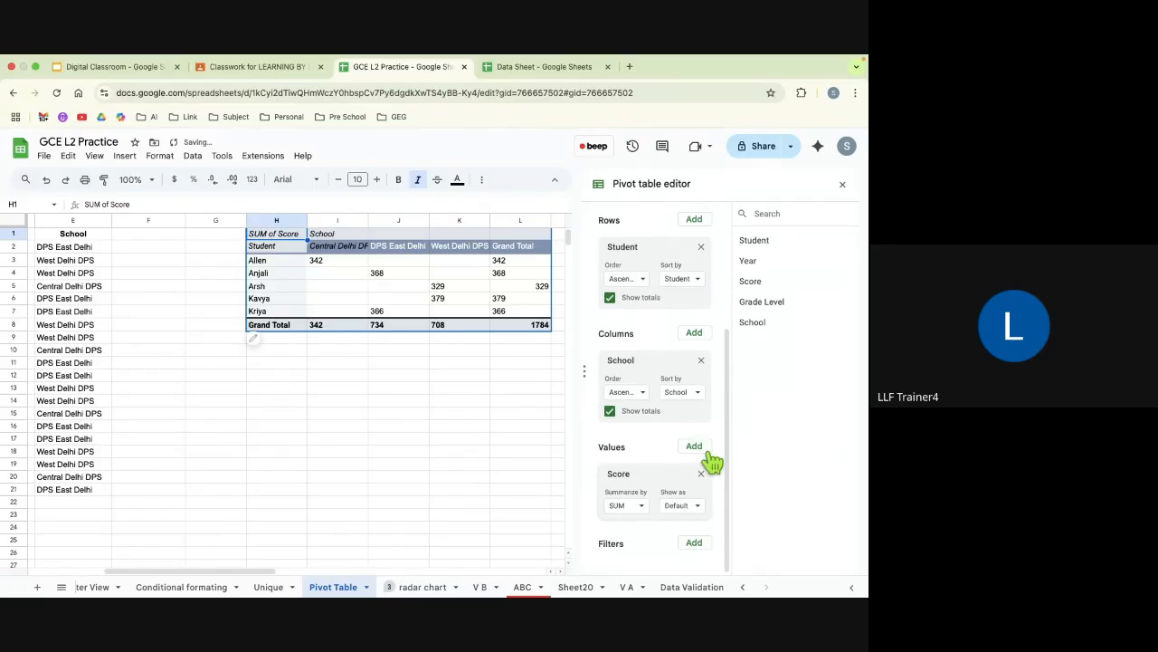
pyautogui.click(842, 187)
pyautogui.hscroll(-3, 555, 385)
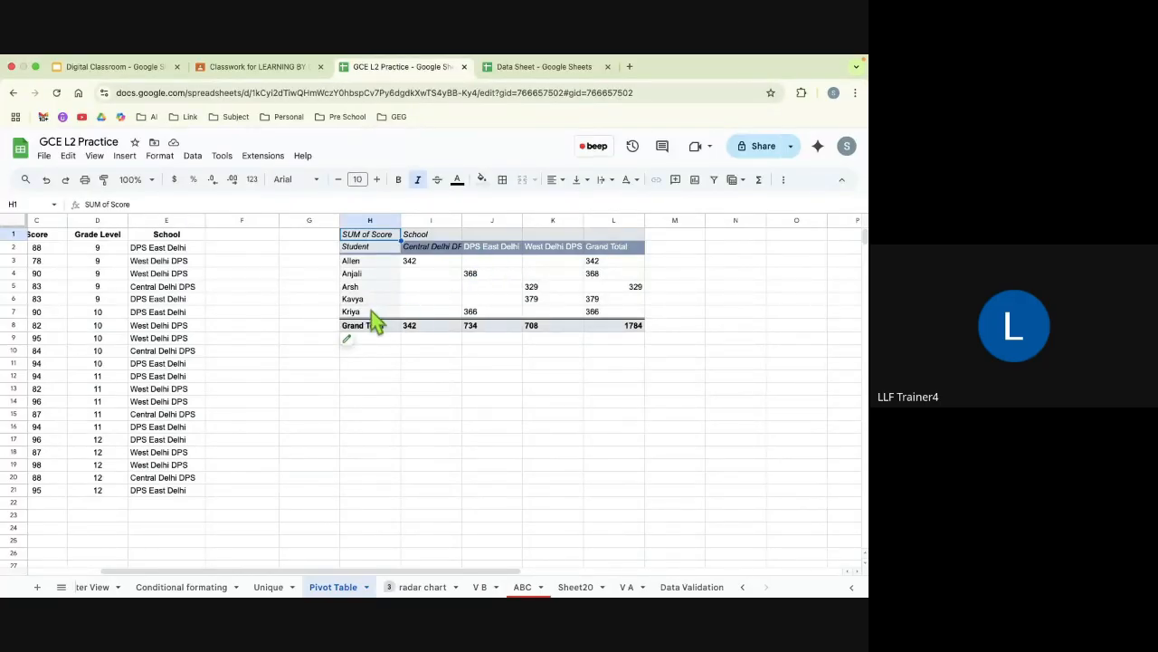
pyautogui.hscroll(-3, 372, 312)
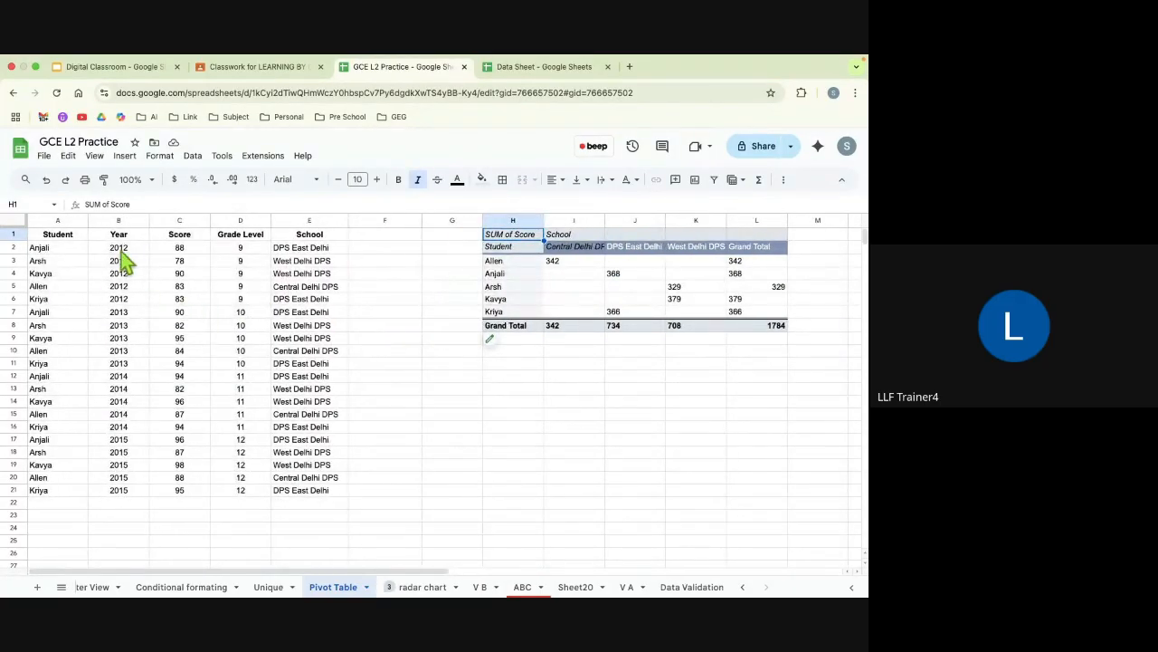